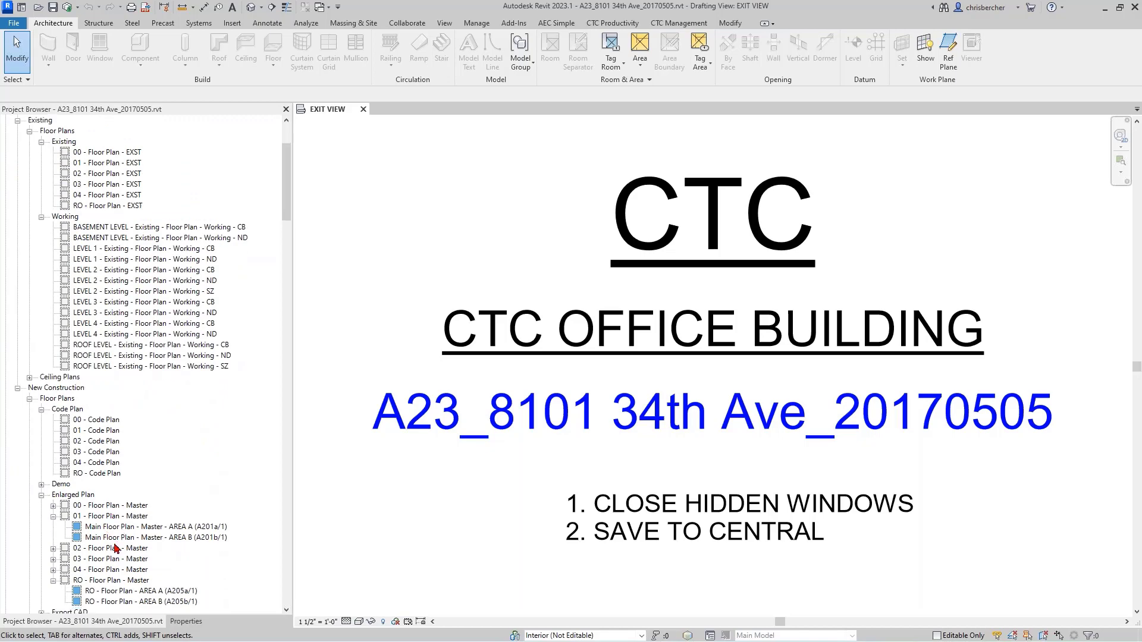
- Open the 01 - Floor Plan - Master view and draw a Floor Plan callout around the office at grid C between grids 2 and 2.3
{"action": "left_click", "coordinate": [115, 516]}
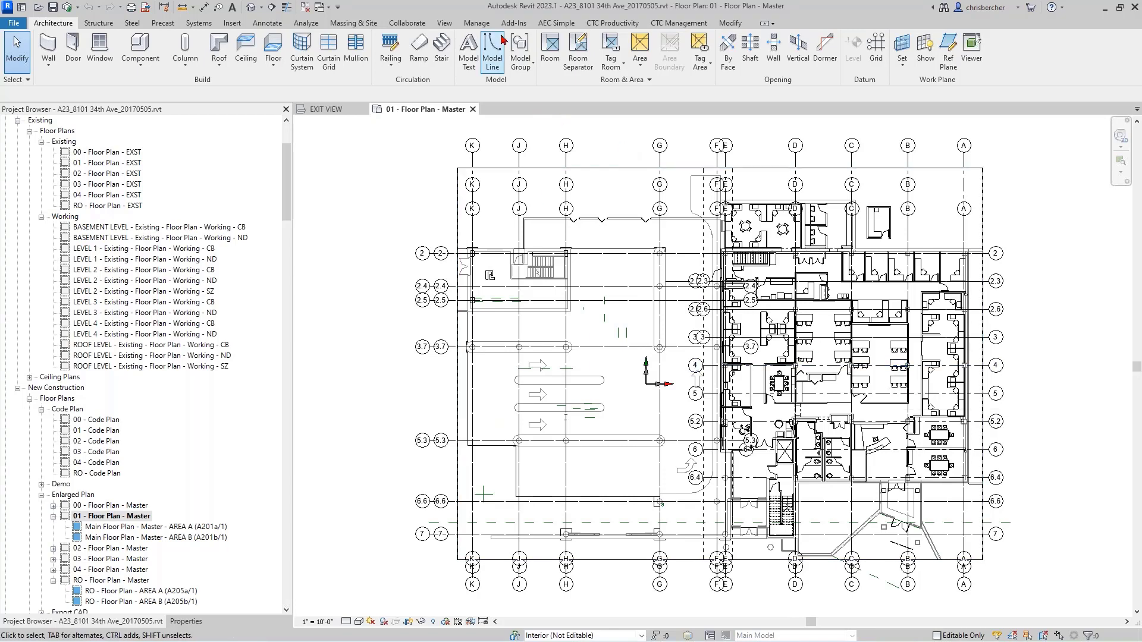
{"action": "left_click", "coordinate": [445, 22]}
{"action": "scroll", "coordinate": [793, 324], "scroll_direction": "up", "scroll_amount": 3}
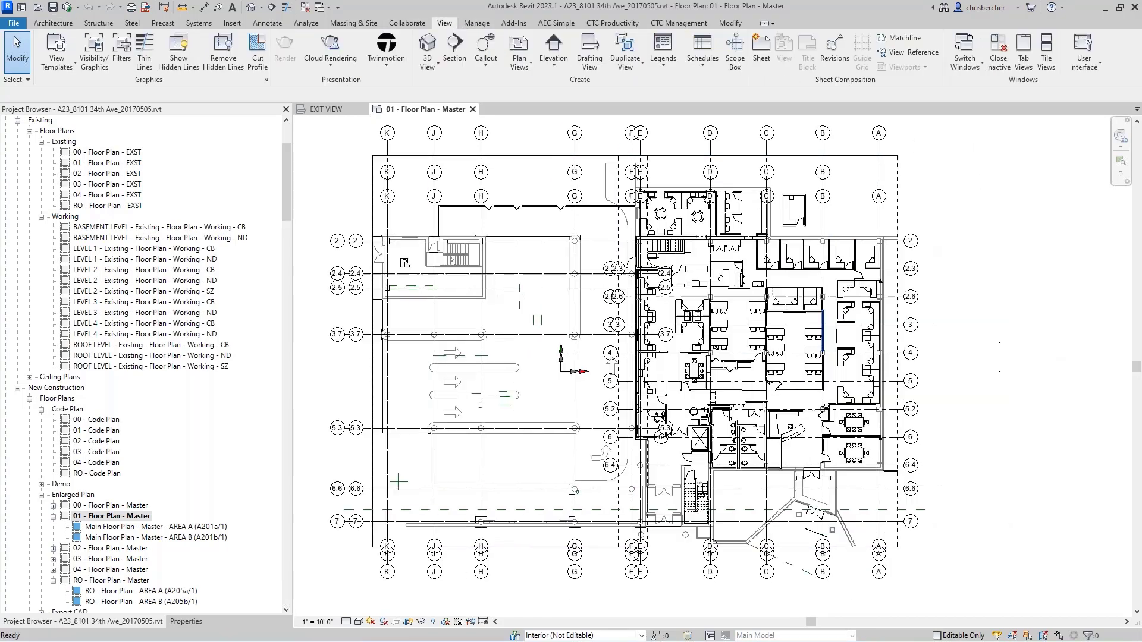
{"action": "scroll", "coordinate": [792, 324], "scroll_direction": "up", "scroll_amount": 2}
{"action": "middle_click_drag", "start_coordinate": [726, 237], "coordinate": [710, 273]}
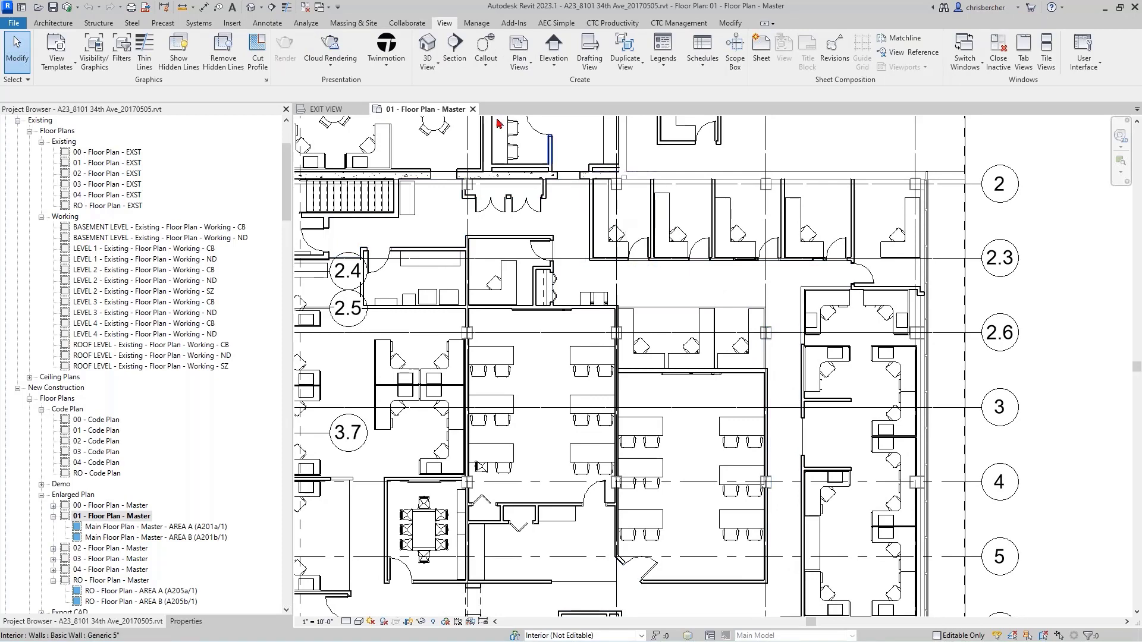
{"action": "left_click", "coordinate": [486, 50]}
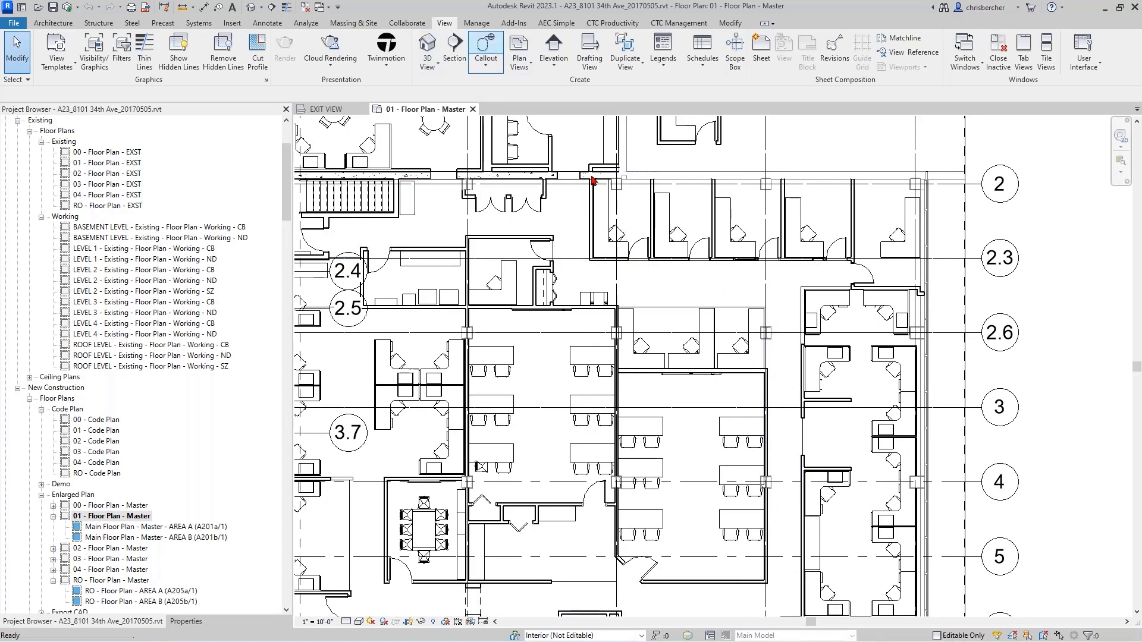
{"action": "left_click", "coordinate": [211, 622]}
{"action": "left_click", "coordinate": [160, 140]}
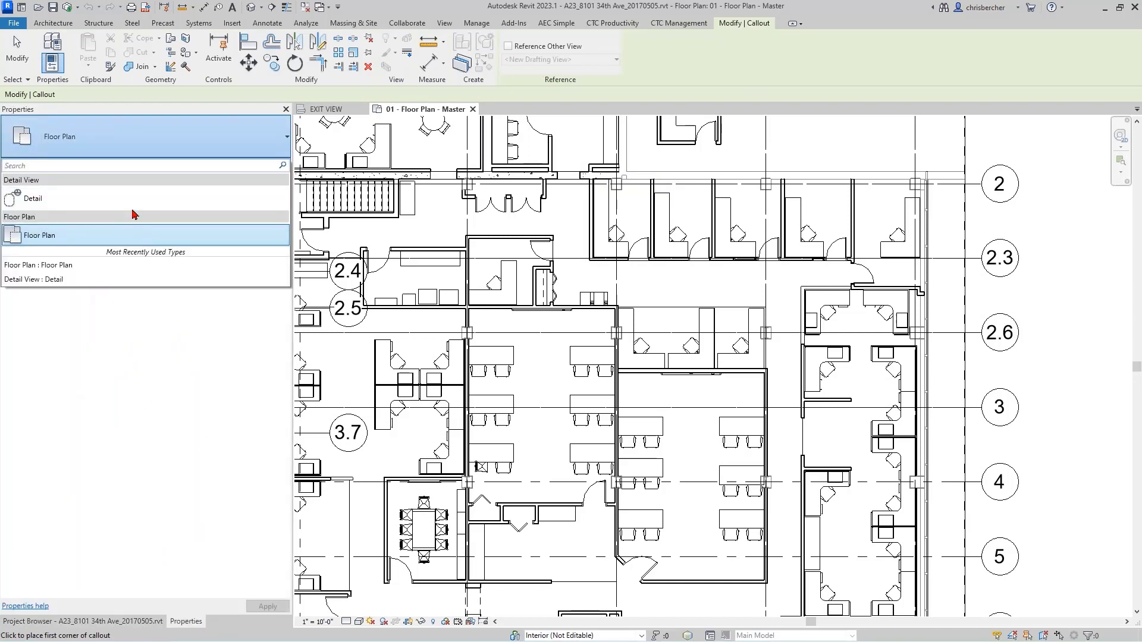
{"action": "left_click", "coordinate": [139, 147]}
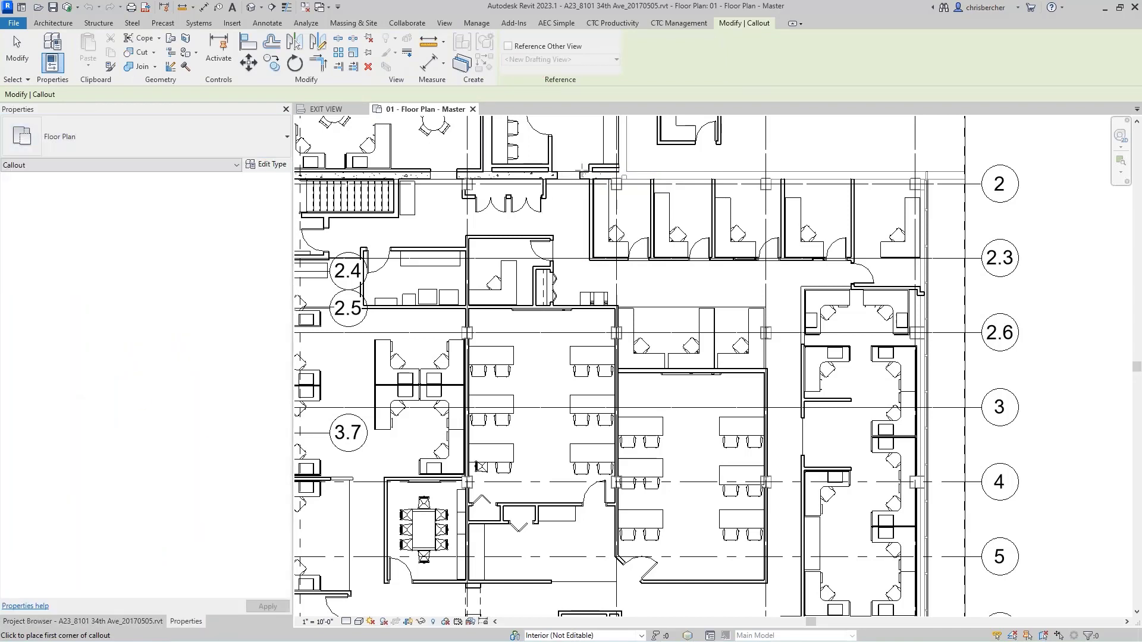
{"action": "left_click_drag", "start_coordinate": [589, 176], "coordinate": [657, 265]}
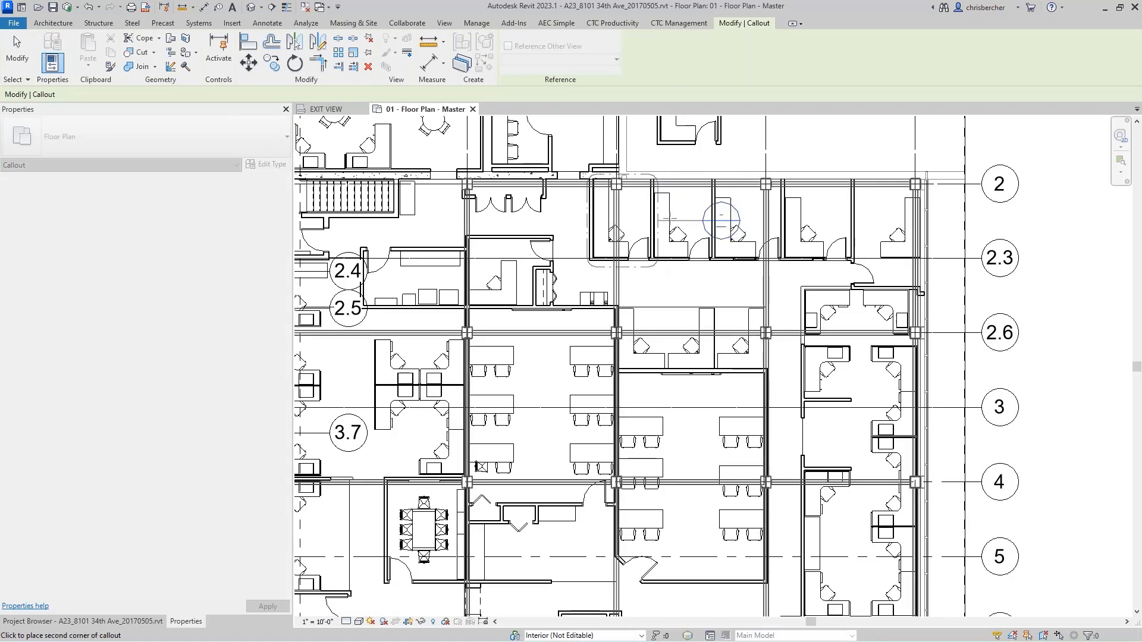
- Move the new callout's bubble above the row of offices, clear of the rooms
{"action": "left_click", "coordinate": [657, 230]}
{"action": "left_click", "coordinate": [647, 262]}
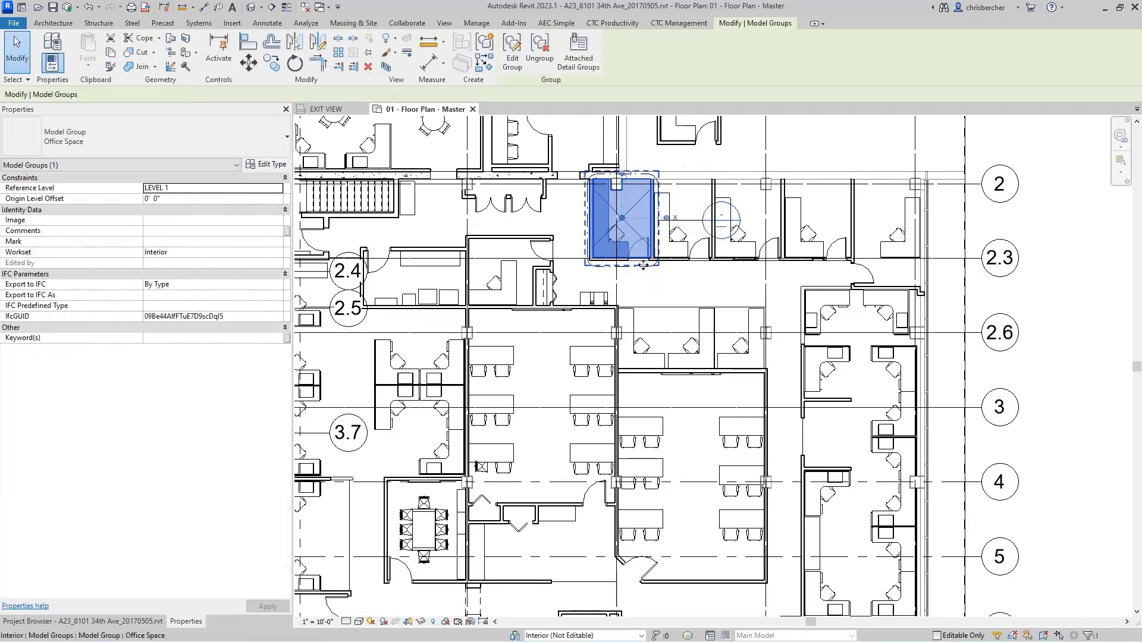
{"action": "left_click", "coordinate": [704, 227]}
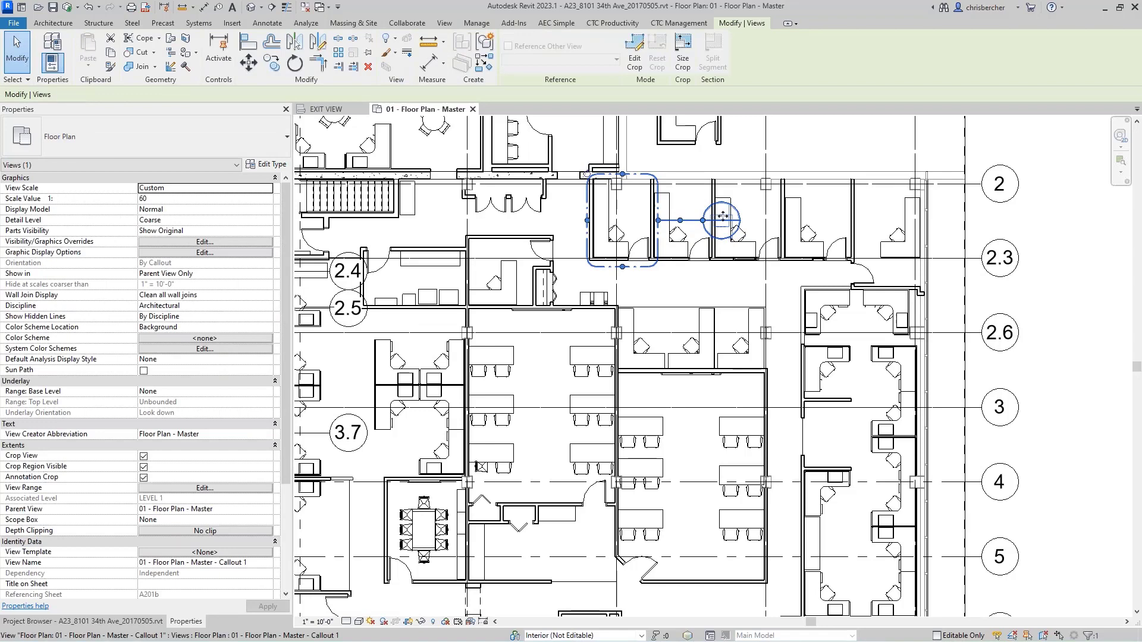
{"action": "double_click", "coordinate": [718, 213]}
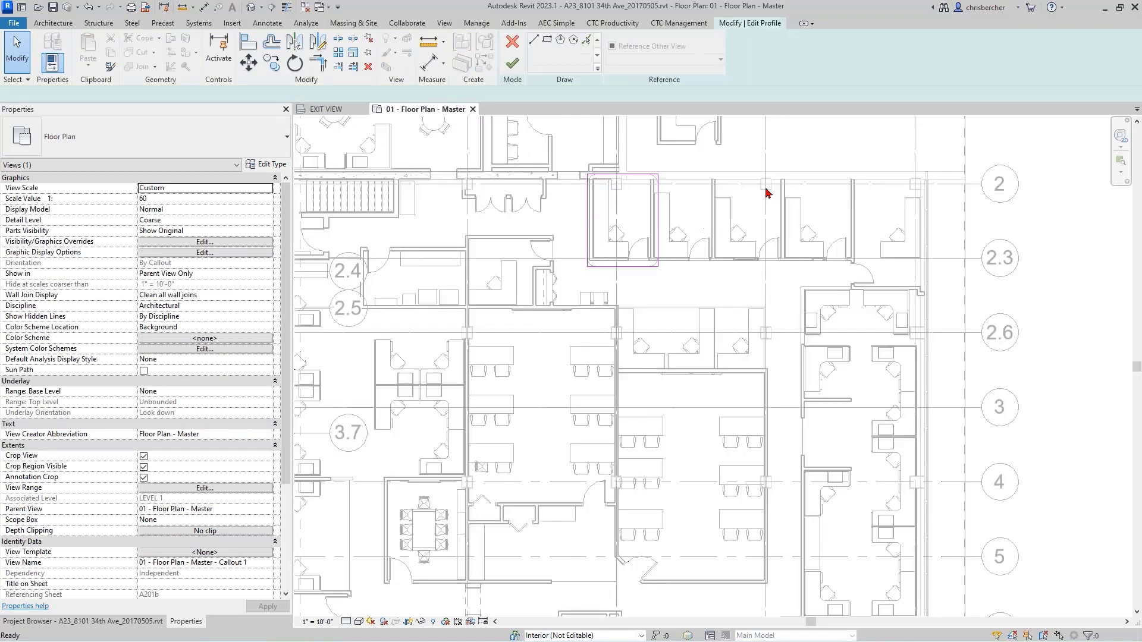
{"action": "left_click", "coordinate": [512, 41]}
{"action": "left_click_drag", "start_coordinate": [703, 220], "coordinate": [773, 146]}
{"action": "left_click", "coordinate": [854, 191]}
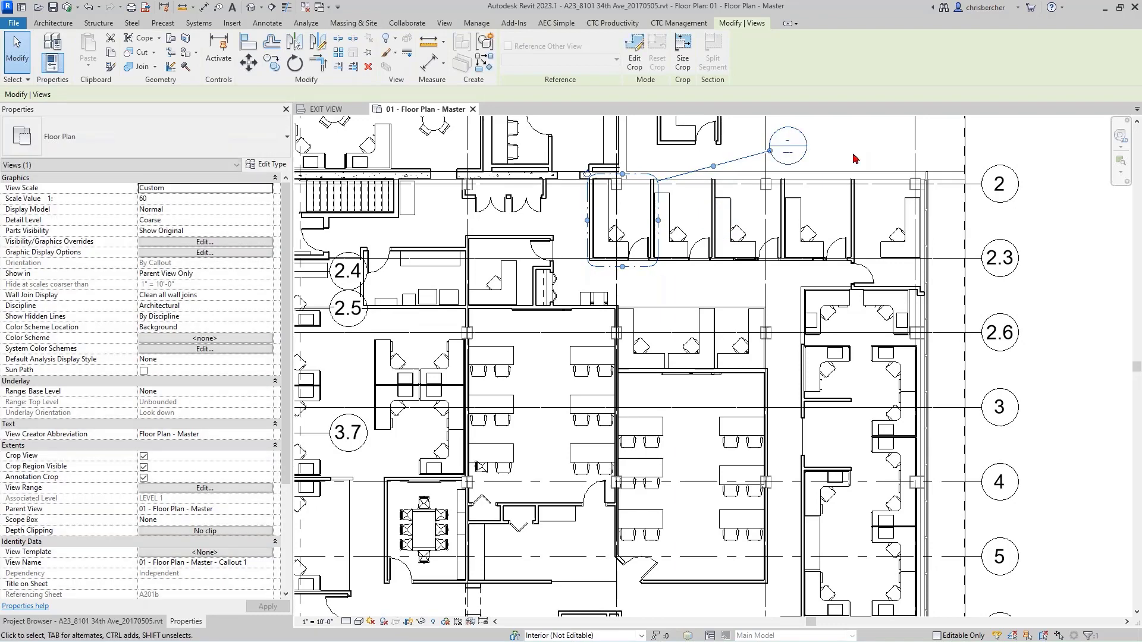
- Open the callout view and assign it the Floor Plan - Enlarged RDS view template
{"action": "double_click", "coordinate": [799, 151]}
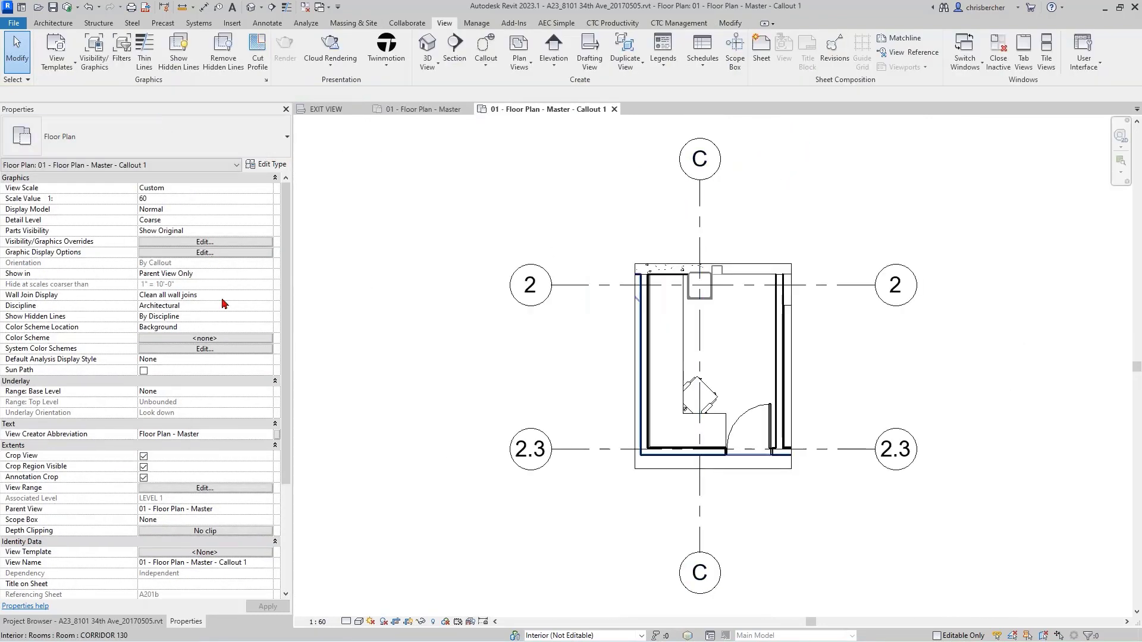
{"action": "left_click", "coordinate": [218, 554]}
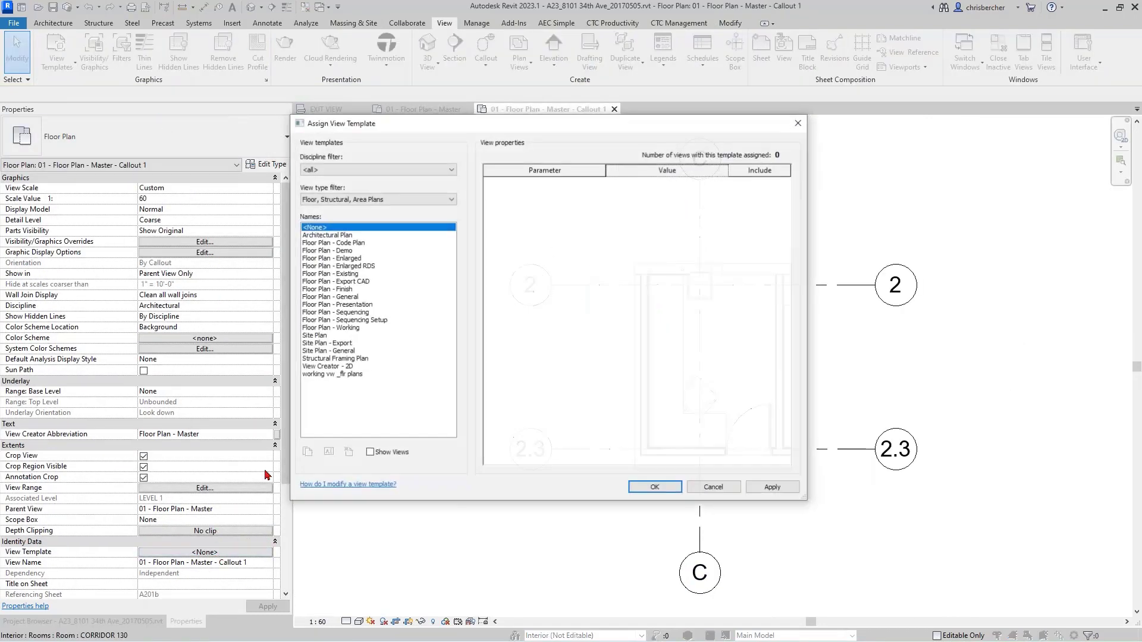
{"action": "left_click", "coordinate": [358, 259]}
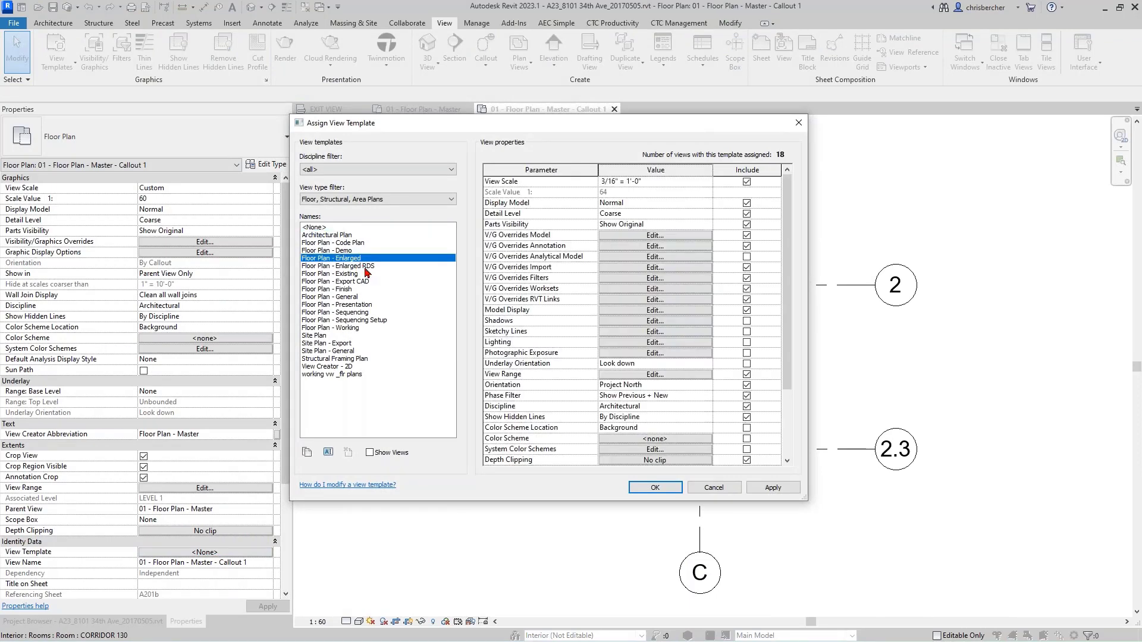
{"action": "left_click", "coordinate": [363, 266]}
{"action": "left_click", "coordinate": [648, 487]}
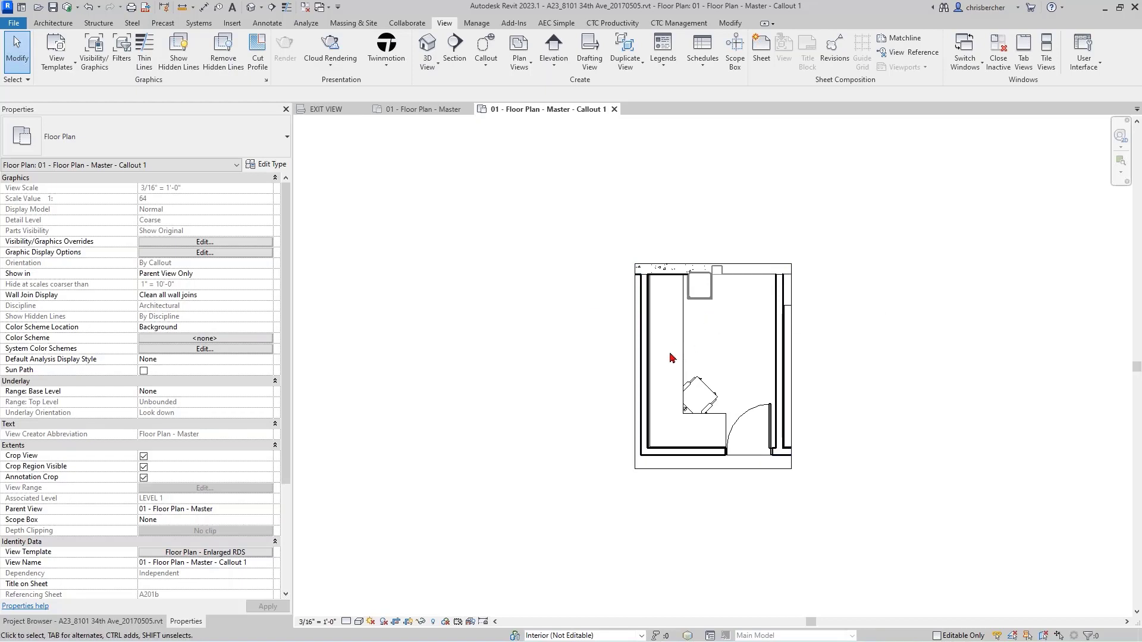
- Examine where the new callout view sits among the Enlarged Plan views and which actions it offers
{"action": "left_click", "coordinate": [162, 621]}
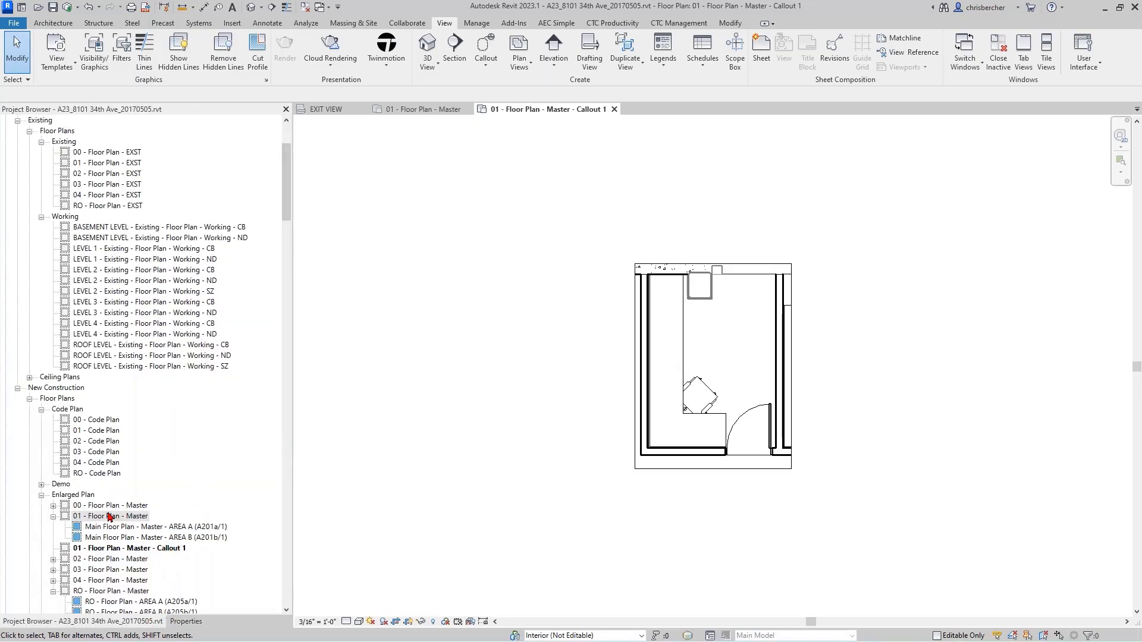
{"action": "scroll", "coordinate": [113, 520], "scroll_direction": "down", "scroll_amount": 1}
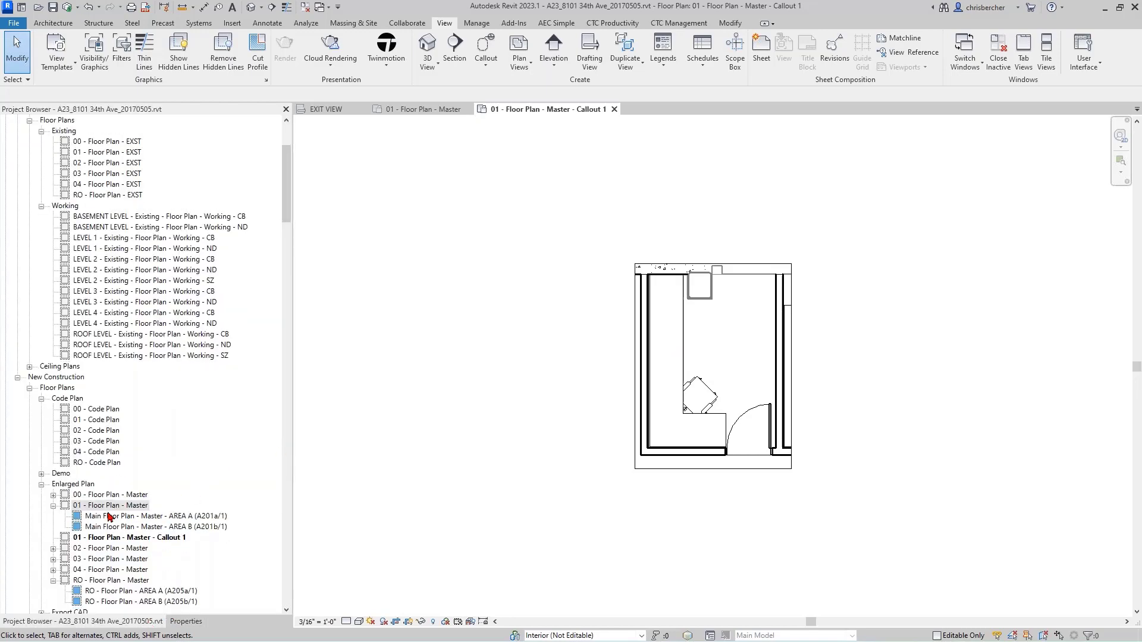
{"action": "right_click", "coordinate": [145, 541]}
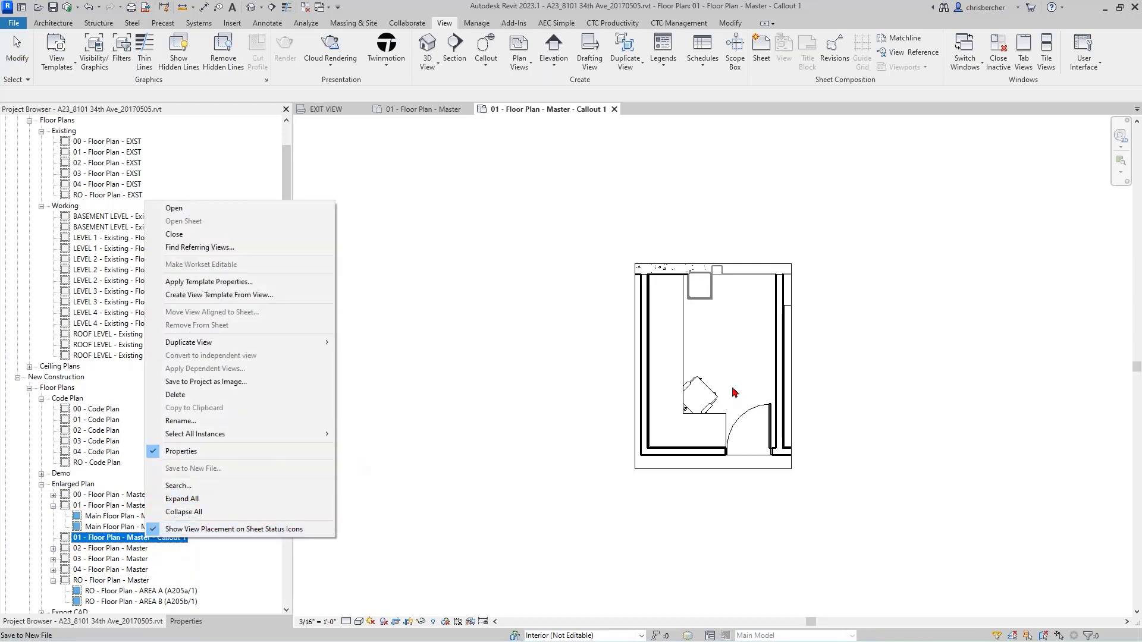
{"action": "left_click", "coordinate": [729, 369]}
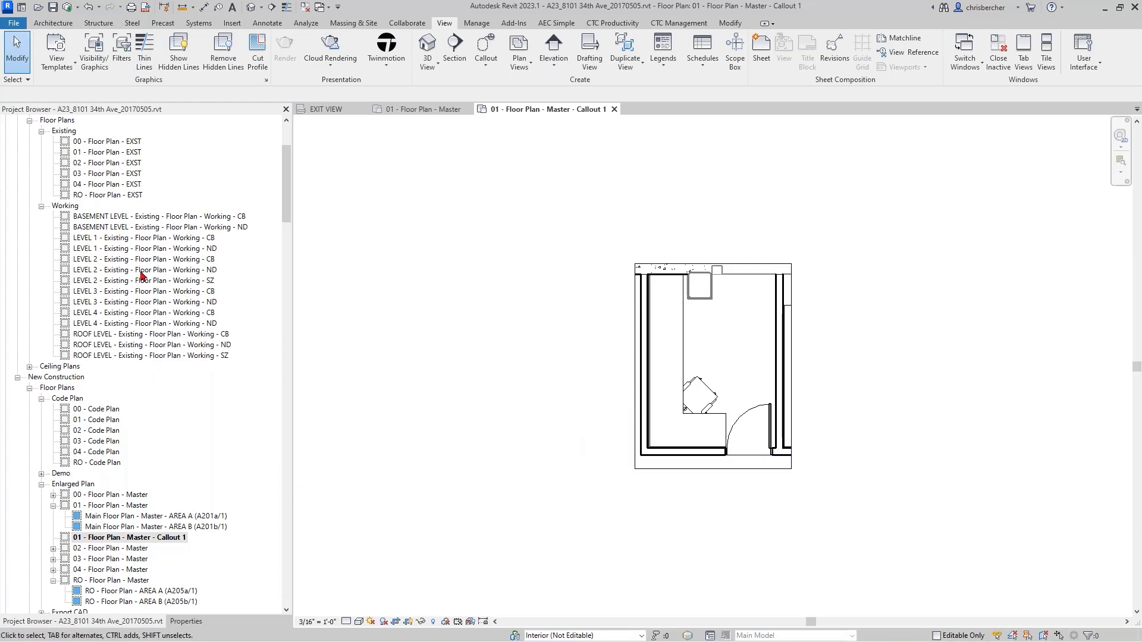
{"action": "scroll", "coordinate": [95, 391], "scroll_direction": "down", "scroll_amount": 4}
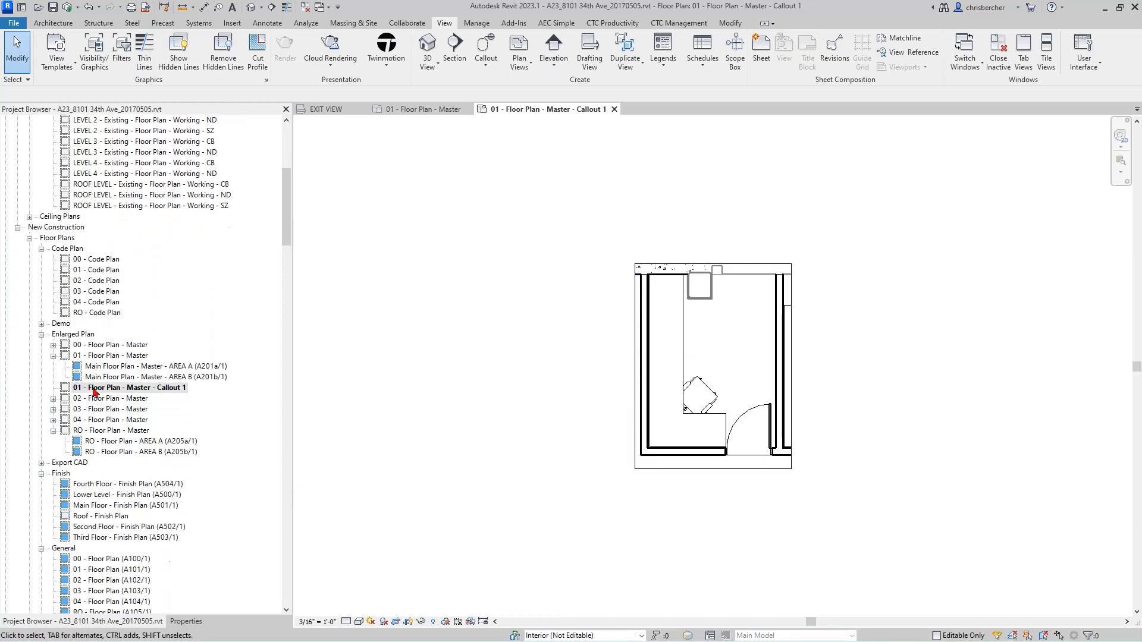
{"action": "scroll", "coordinate": [96, 393], "scroll_direction": "up", "scroll_amount": 1}
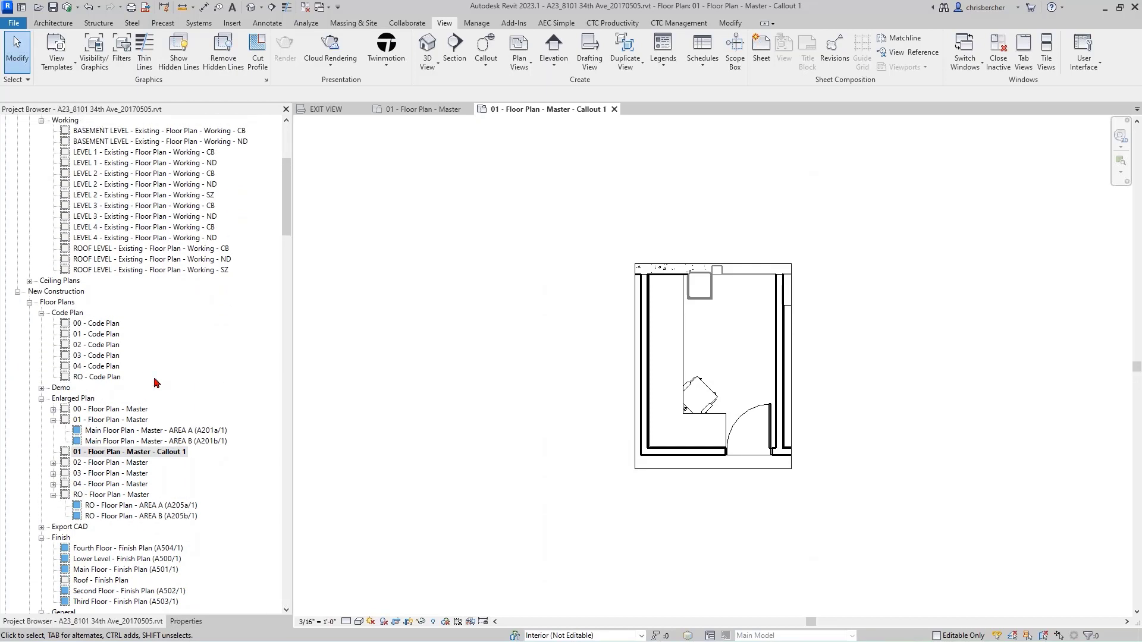
{"action": "scroll", "coordinate": [153, 382], "scroll_direction": "up", "scroll_amount": 2}
{"action": "scroll", "coordinate": [148, 325], "scroll_direction": "up", "scroll_amount": 1}
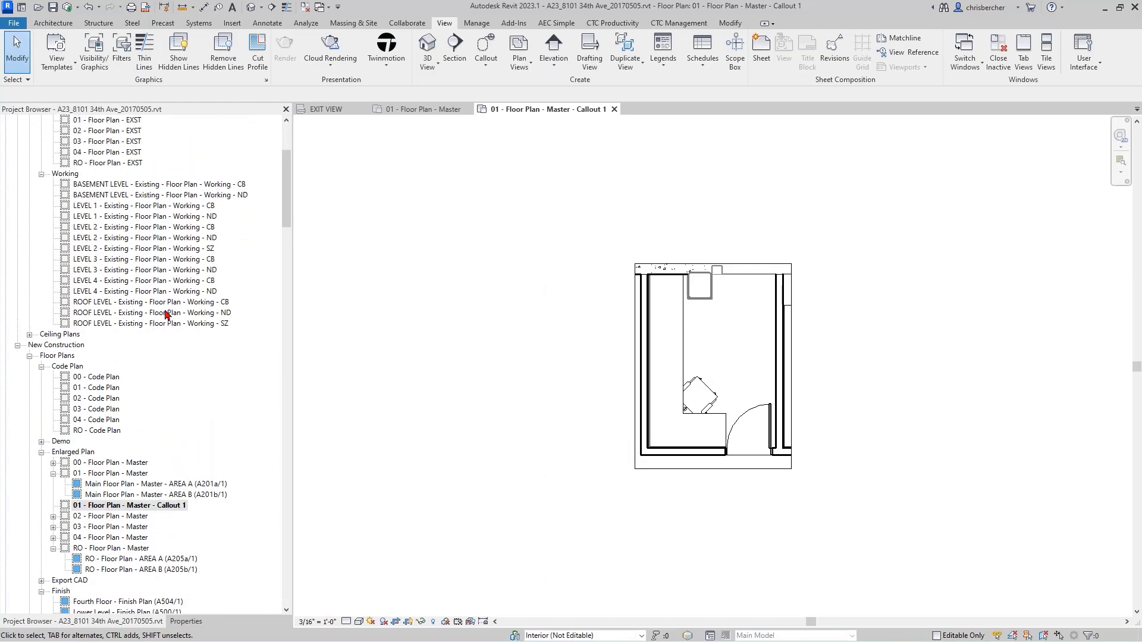
- Start the CTC Room Data Sheets tool and delete all the existing view and page-break rows
{"action": "left_click", "coordinate": [612, 22]}
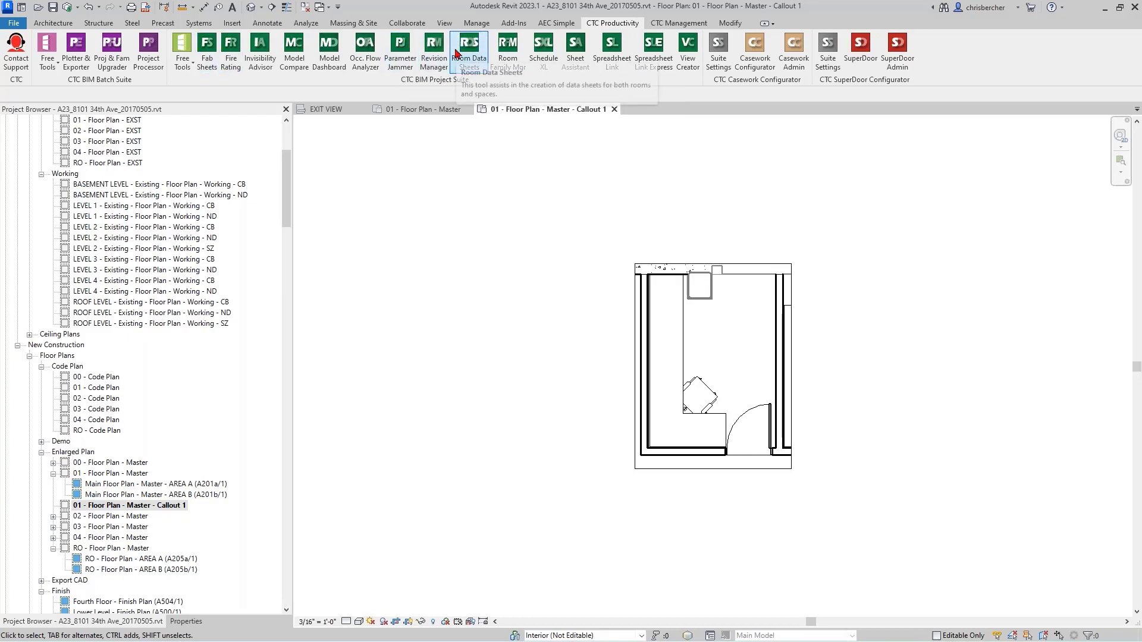
{"action": "left_click", "coordinate": [462, 58]}
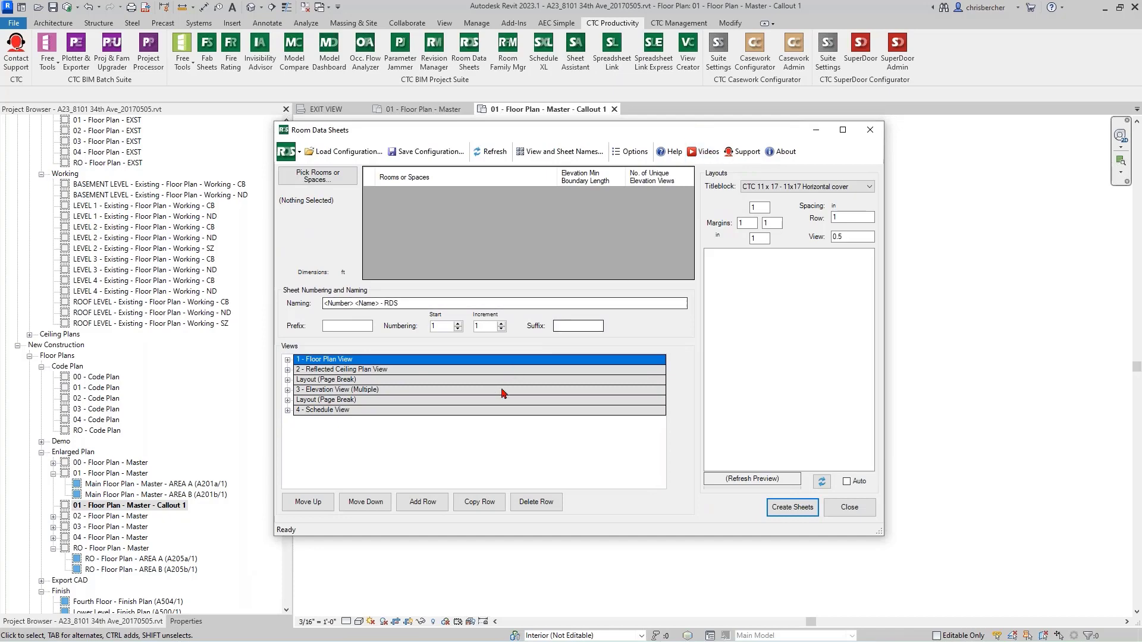
{"action": "left_click", "coordinate": [332, 410], "text": "shift"}
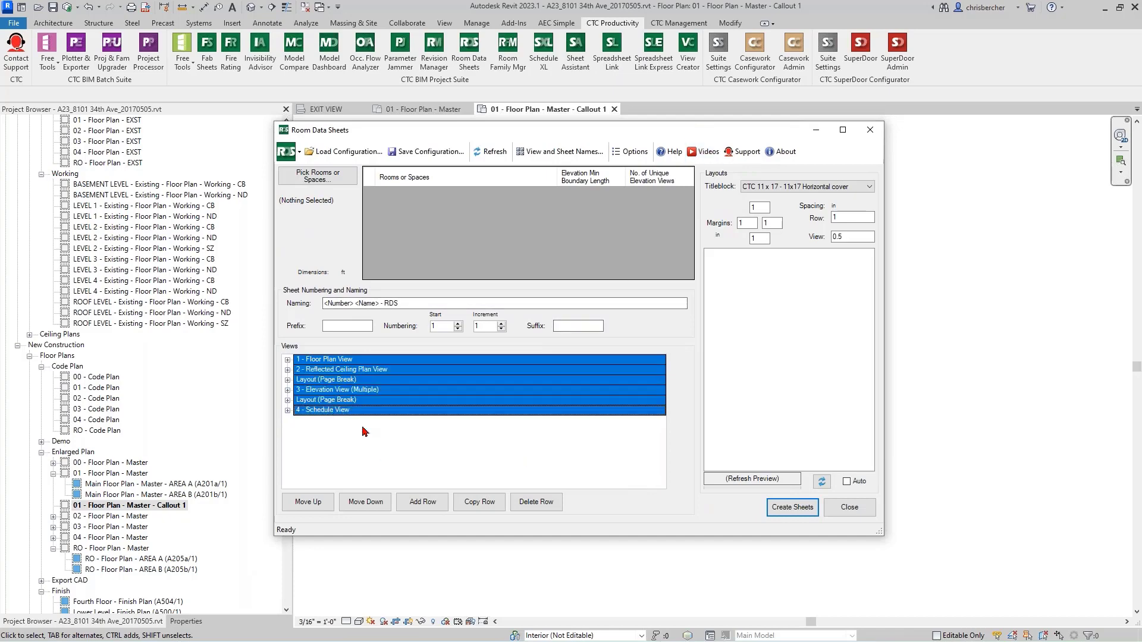
{"action": "left_click", "coordinate": [519, 503]}
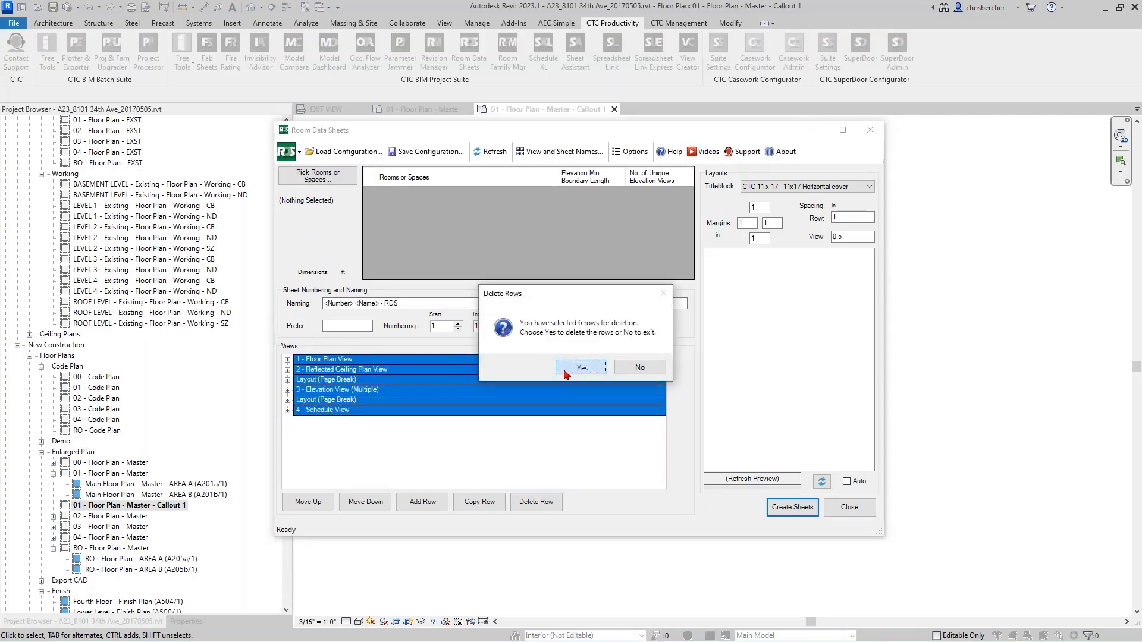
{"action": "left_click", "coordinate": [538, 365]}
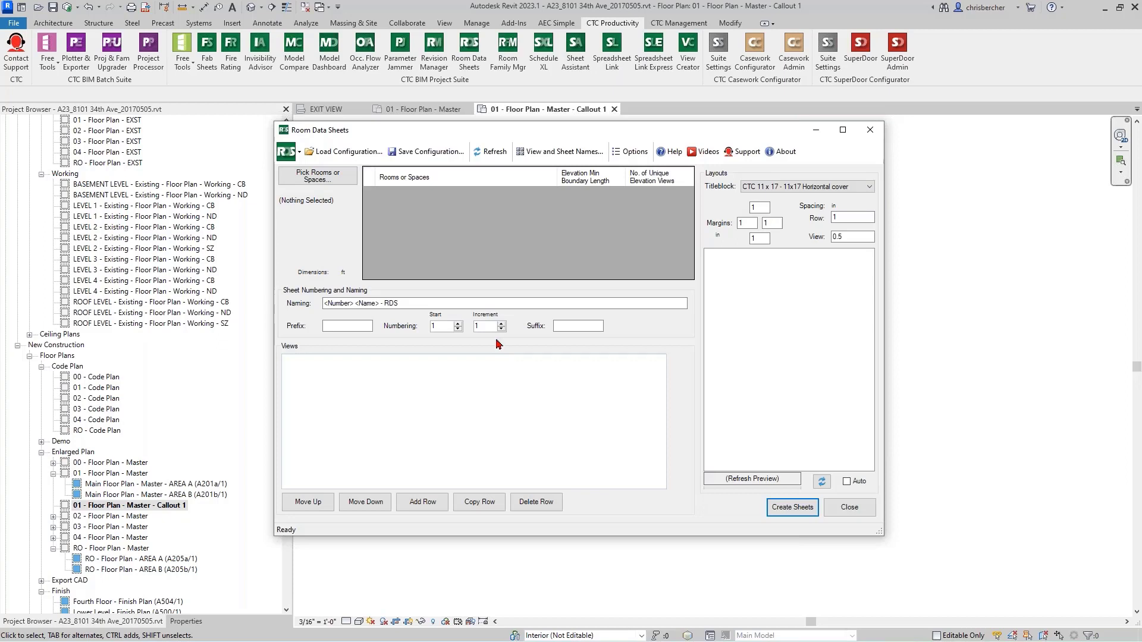
{"action": "mouse_move", "coordinate": [582, 135]}
{"action": "left_mouse_down"}
{"action": "mouse_move", "coordinate": [565, 133]}
{"action": "mouse_move", "coordinate": [574, 125]}
{"action": "left_mouse_up"}
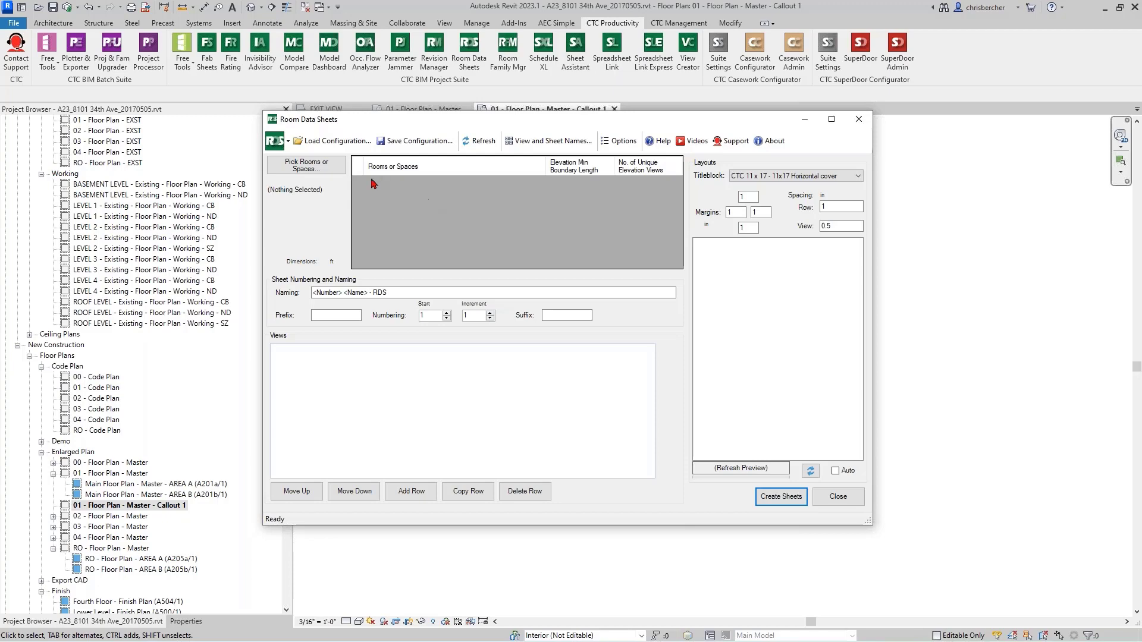
- Pick CONFERENCE ROOM 2 between grids 5.2 and 6 in the 01 - Floor Plan - Master view as the room for the data sheets
{"action": "left_click", "coordinate": [309, 171]}
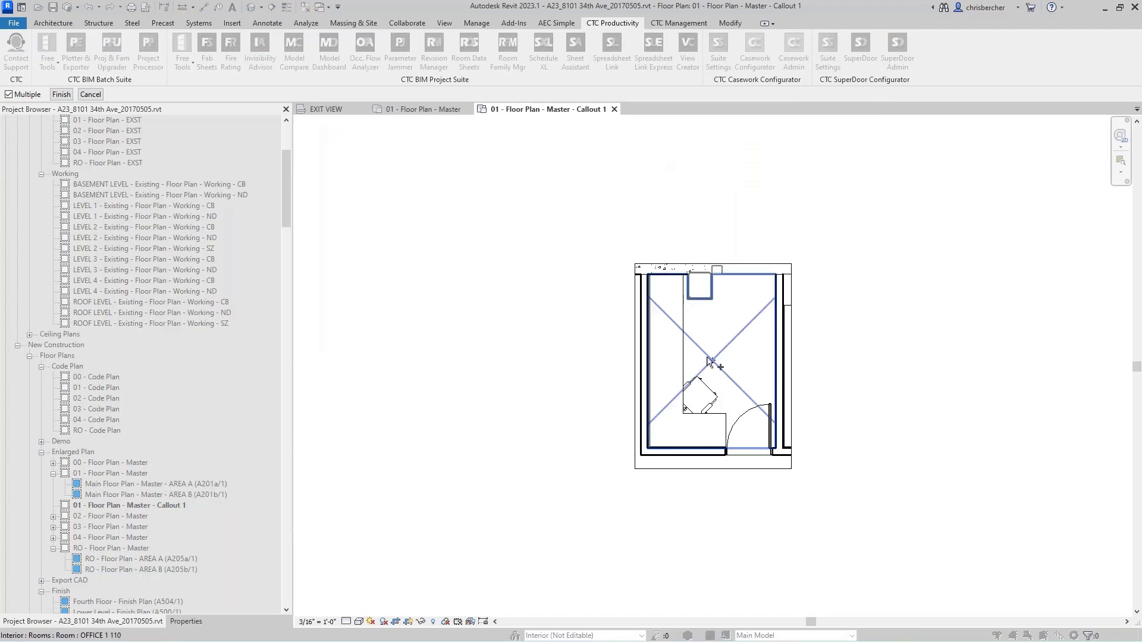
{"action": "left_click", "coordinate": [691, 367]}
{"action": "left_click", "coordinate": [446, 110]}
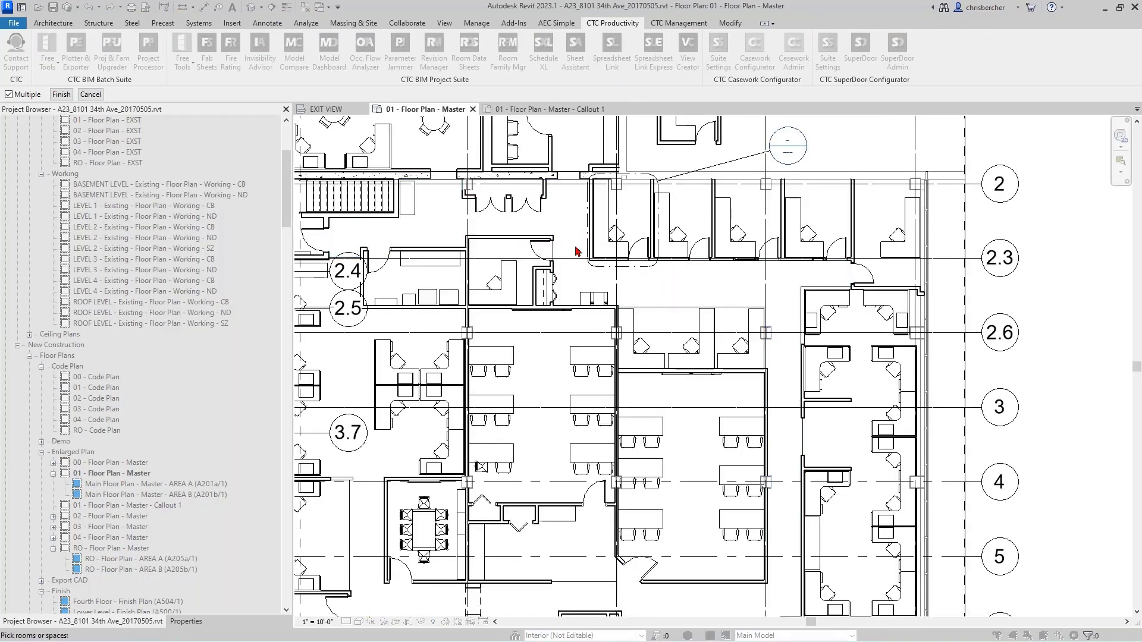
{"action": "scroll", "coordinate": [467, 357], "scroll_direction": "down", "scroll_amount": 2}
{"action": "middle_click_drag", "start_coordinate": [467, 365], "coordinate": [551, 349]}
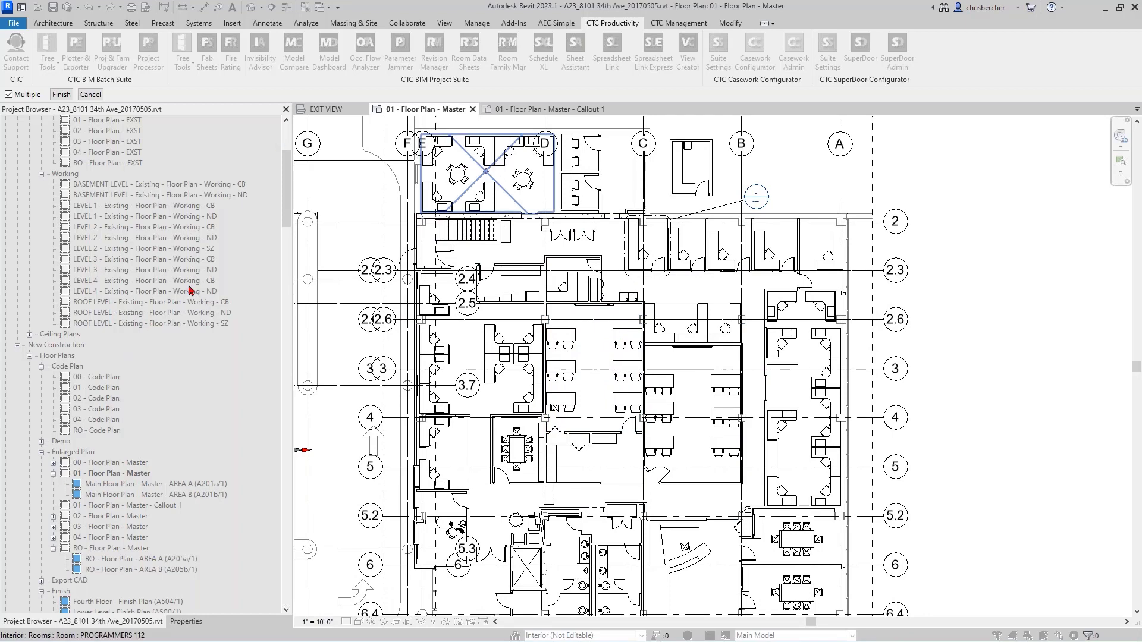
{"action": "middle_click_drag", "start_coordinate": [722, 430], "coordinate": [706, 351]}
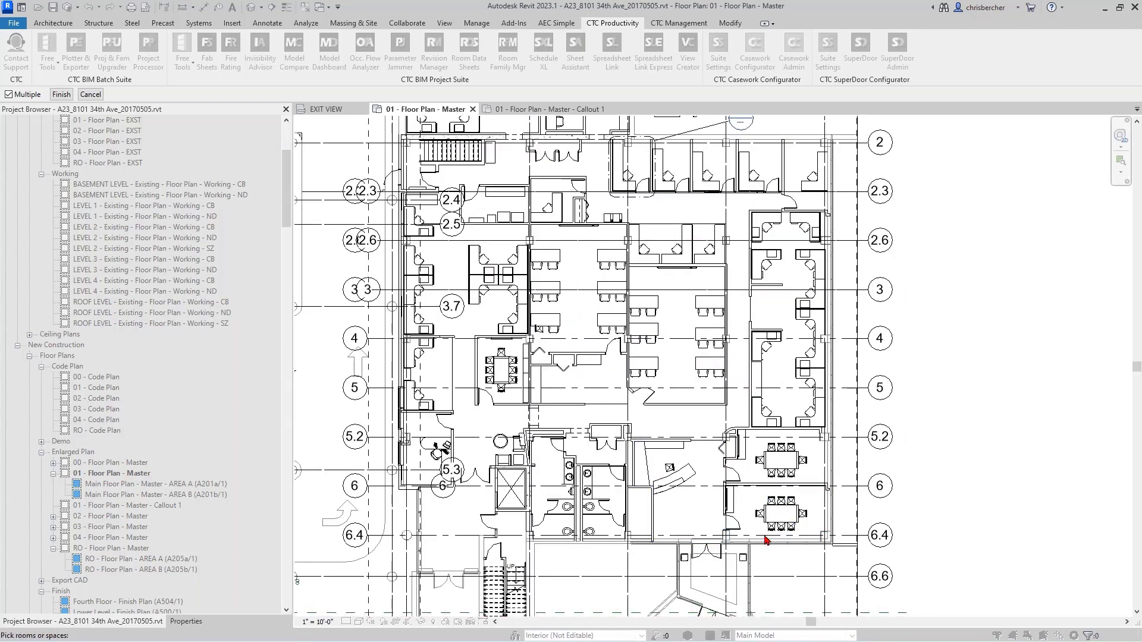
{"action": "left_click", "coordinate": [784, 454]}
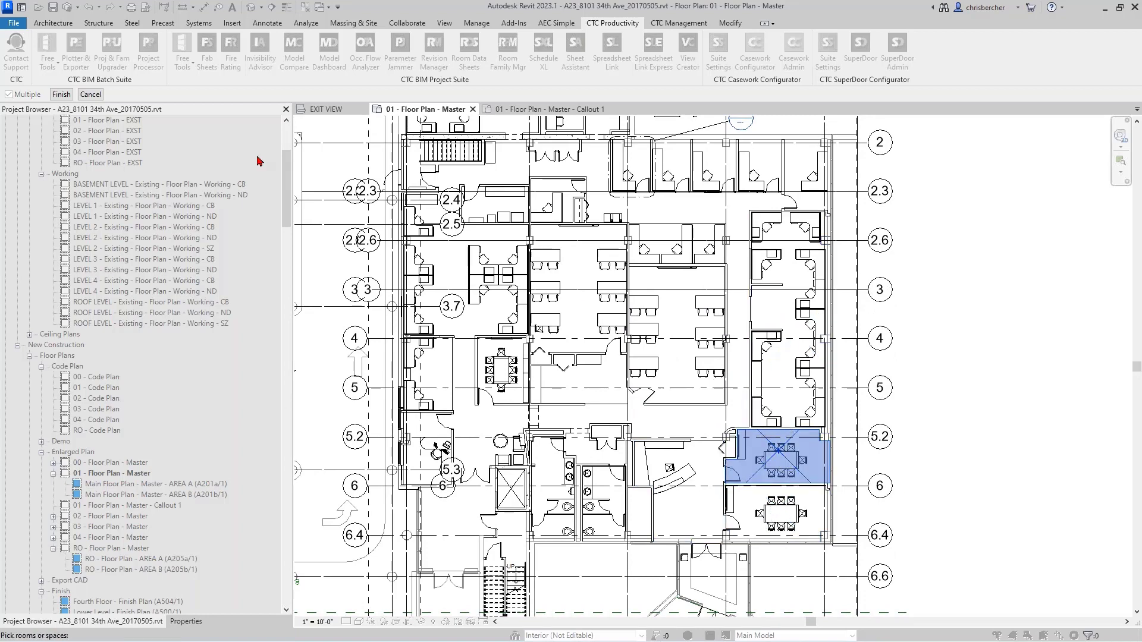
{"action": "left_click", "coordinate": [62, 95]}
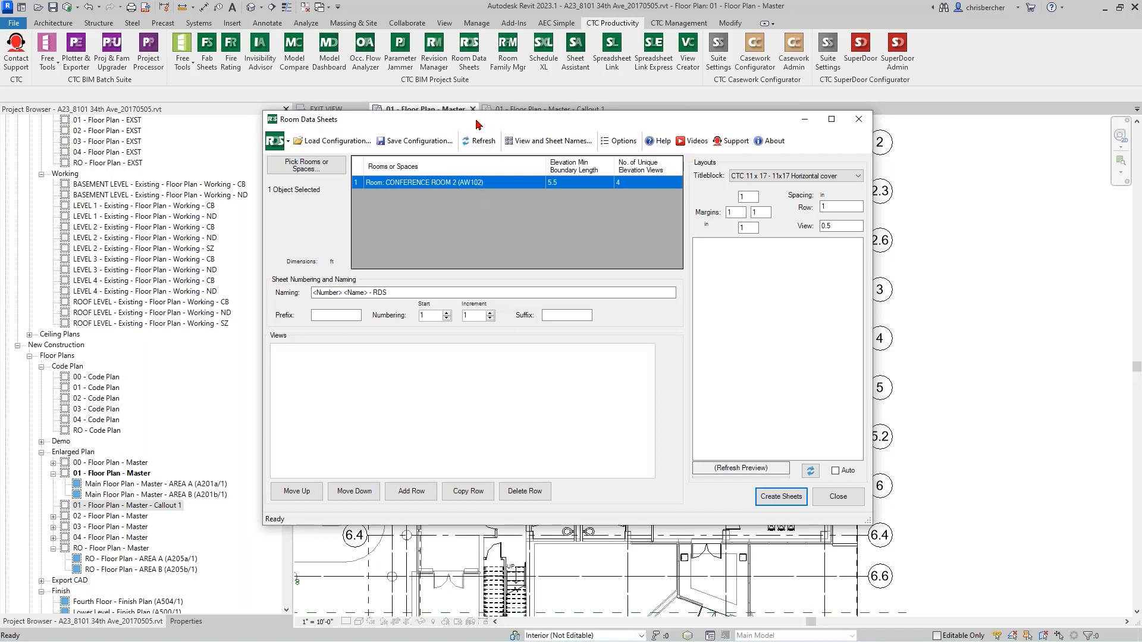
{"action": "left_click_drag", "start_coordinate": [478, 123], "coordinate": [477, 120]}
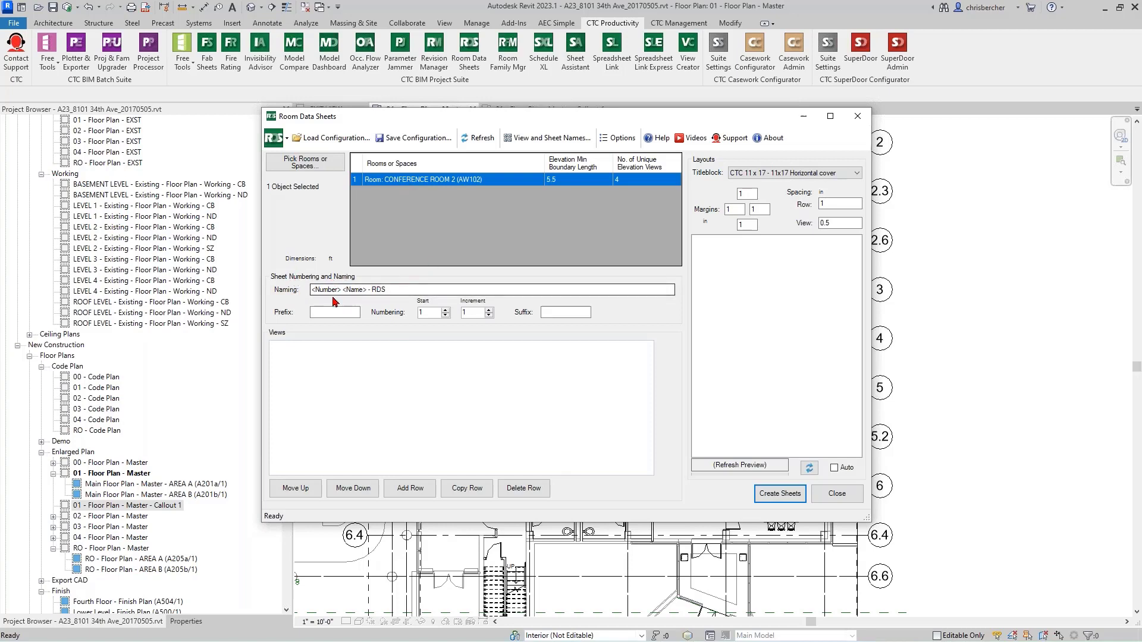
- Reduce the sheet naming format to <Number> <Name> and set the sheet number prefix to RDS
{"action": "left_click", "coordinate": [387, 289]}
{"action": "key", "text": "BackSpace"}
{"action": "key", "text": "BackSpace"}
{"action": "key", "text": "BackSpace"}
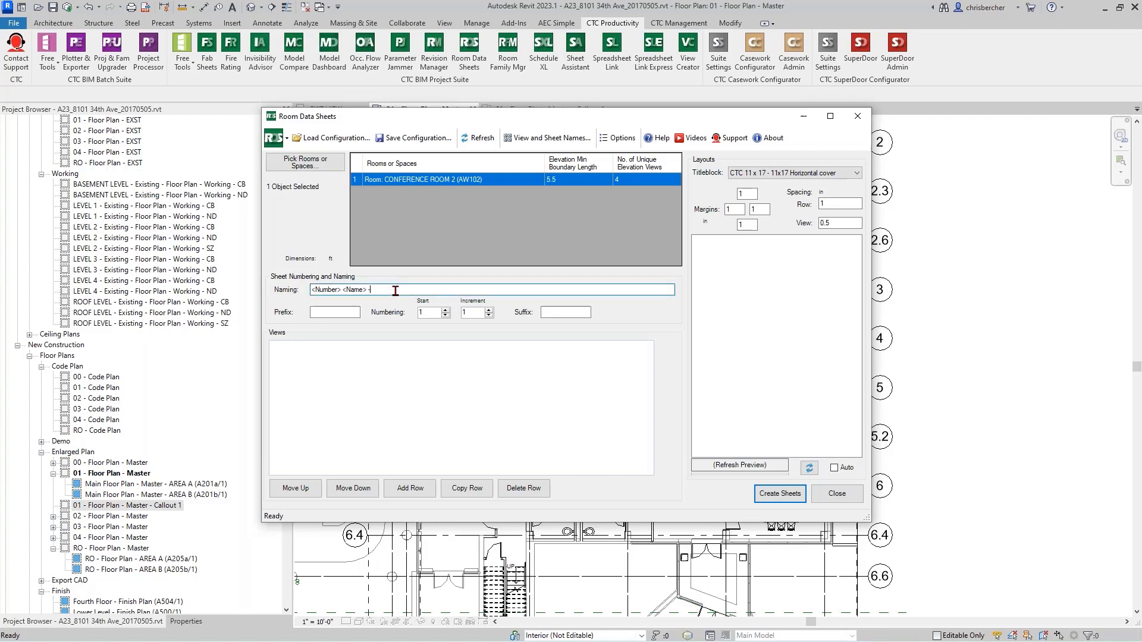
{"action": "key", "text": "BackSpace"}
{"action": "left_click", "coordinate": [336, 311]}
{"action": "left_click", "coordinate": [343, 290]}
{"action": "left_click", "coordinate": [352, 313]}
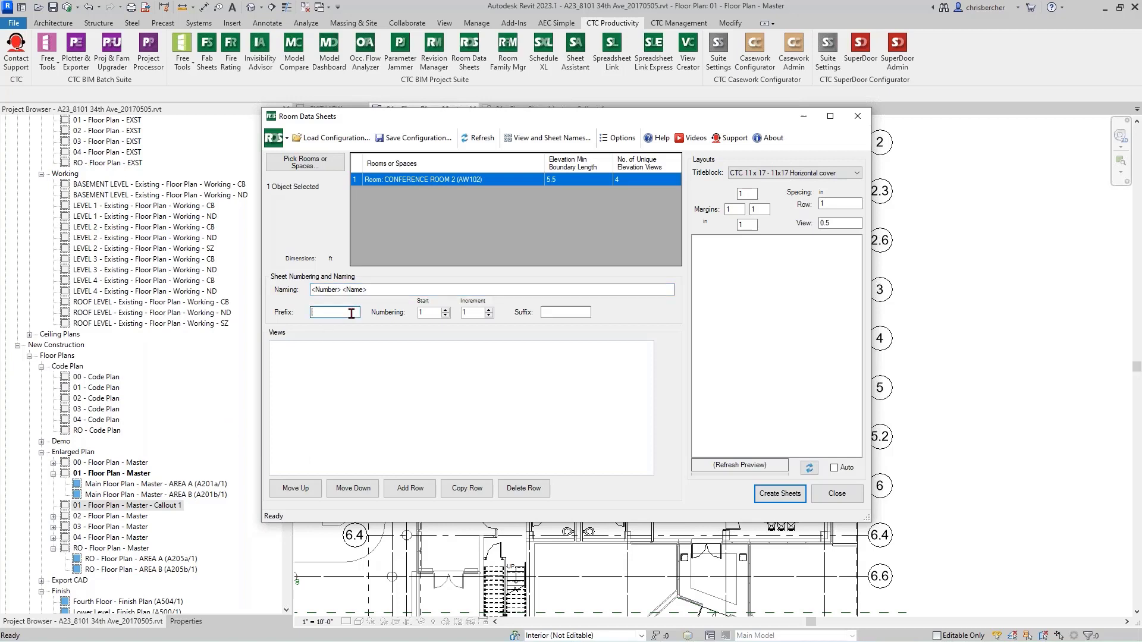
{"action": "type", "text": "RDS"}
- Try to set the starting value of the sheet numbering to 001
{"action": "left_click", "coordinate": [419, 313]}
{"action": "type", "text": "00"}
{"action": "double_click", "coordinate": [427, 313]}
{"action": "type", "text": "100"}
{"action": "key", "text": "BackSpace"}
{"action": "key", "text": "BackSpace"}
{"action": "type", "text": "001"}
{"action": "left_click", "coordinate": [438, 358]}
- Add a floor plan view row and assign it the Floor Plan - Enlarged RDS template
{"action": "left_click", "coordinate": [411, 491]}
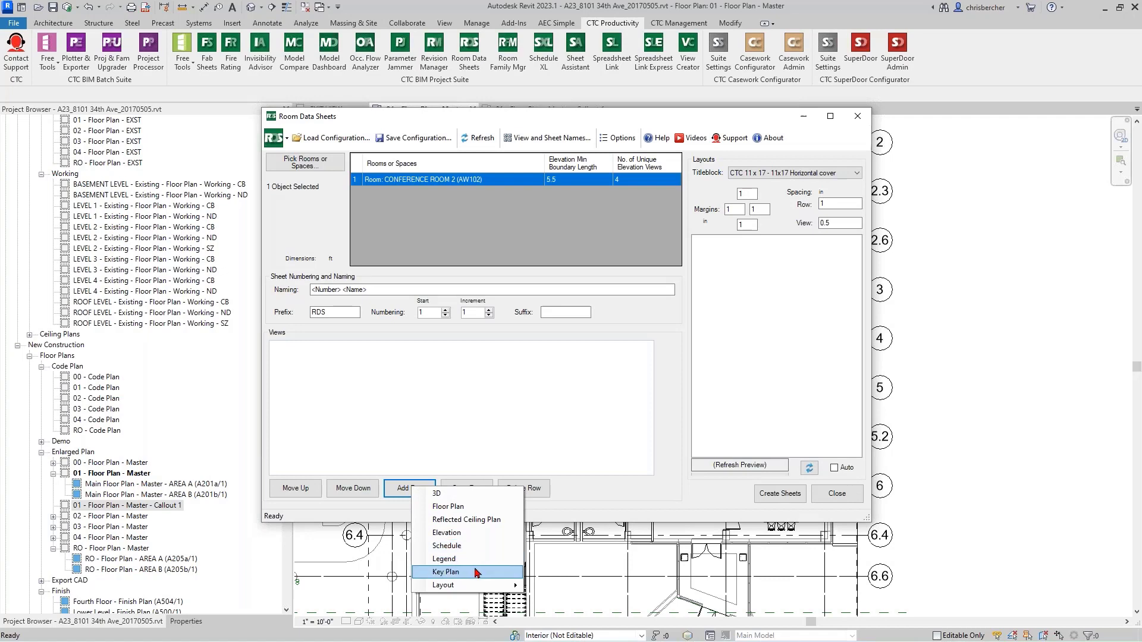
{"action": "mouse_move", "coordinate": [511, 585]}
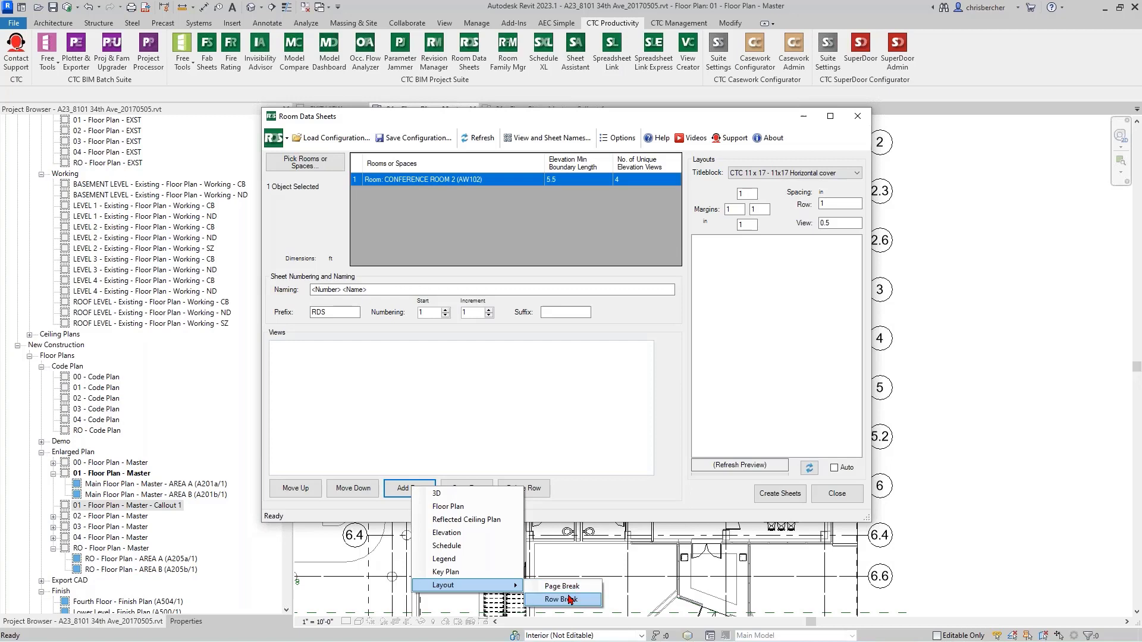
{"action": "left_click", "coordinate": [479, 507]}
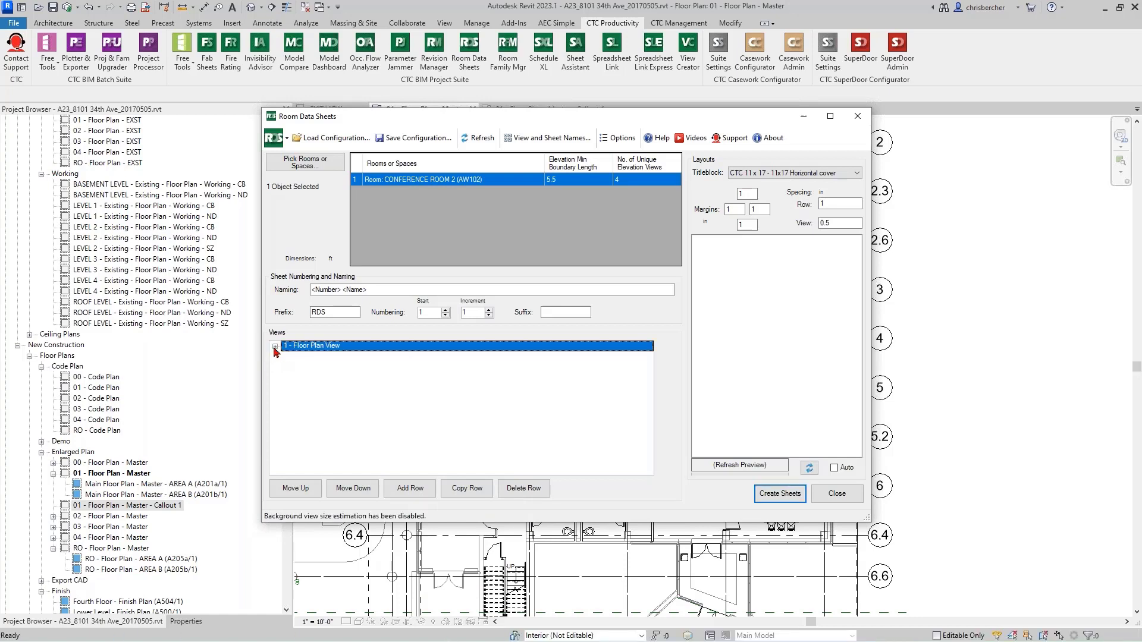
{"action": "left_click", "coordinate": [275, 347]}
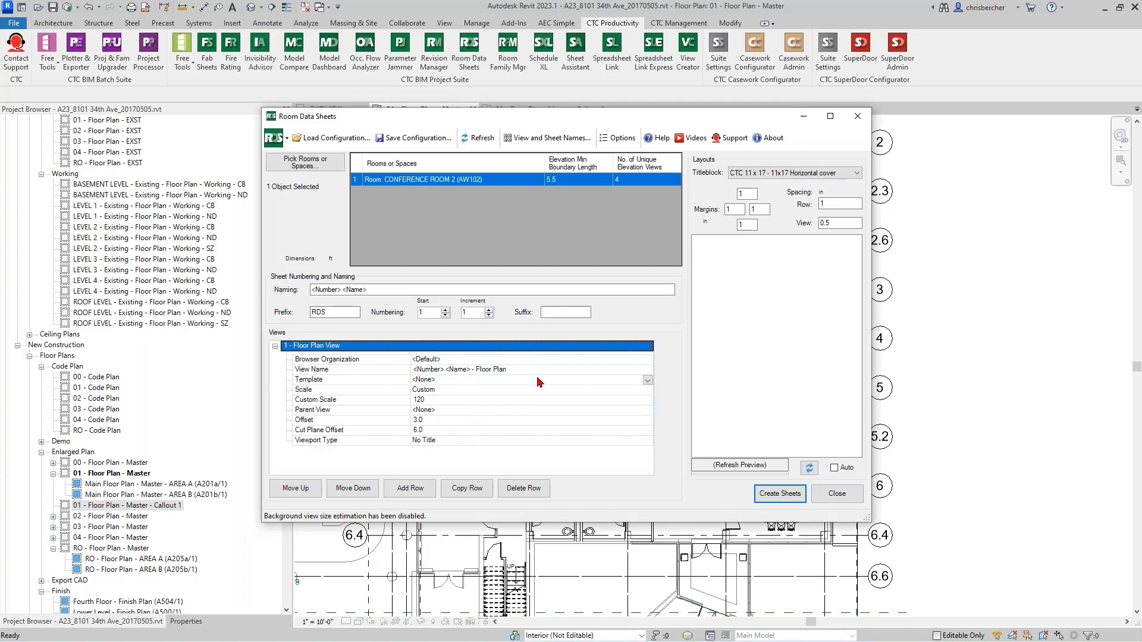
{"action": "left_click", "coordinate": [647, 381]}
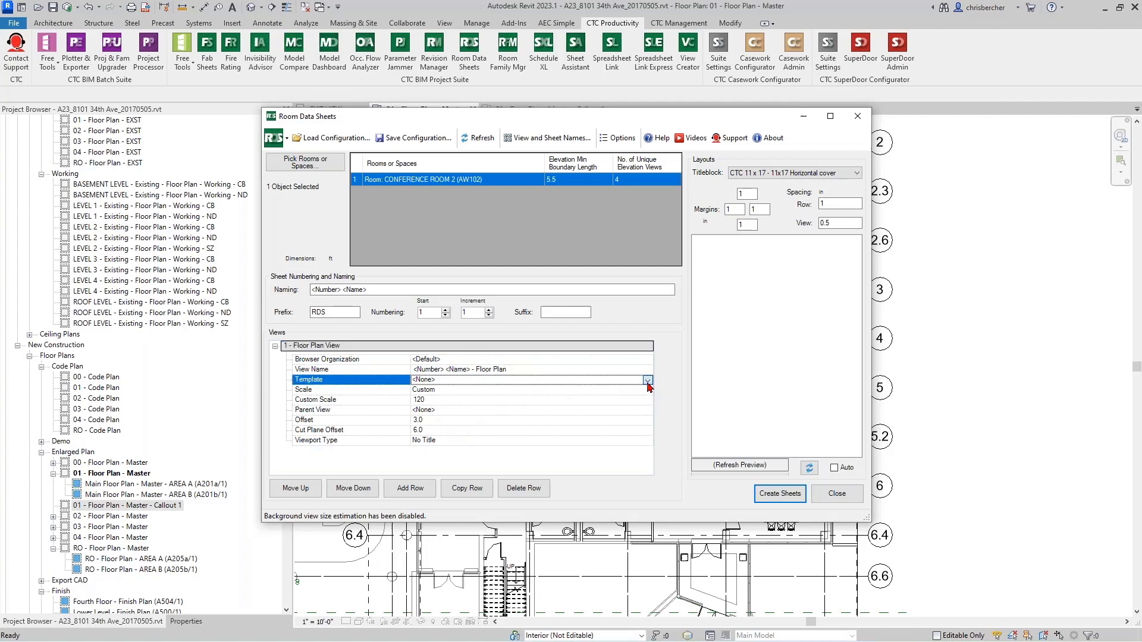
{"action": "scroll", "coordinate": [483, 452], "scroll_direction": "down", "scroll_amount": 1}
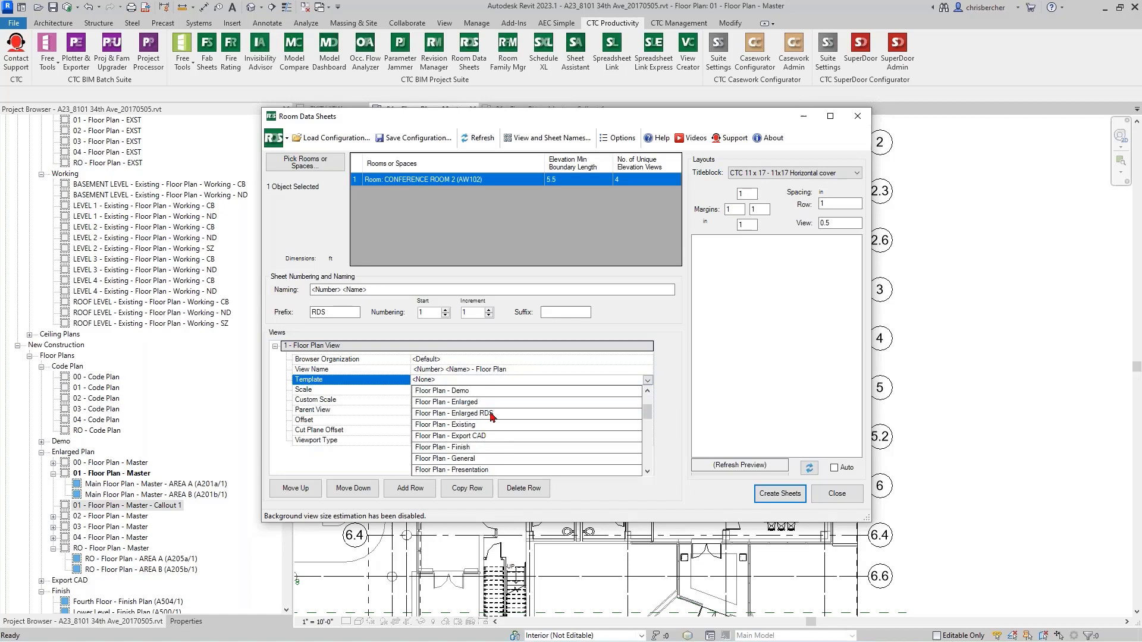
{"action": "left_click", "coordinate": [493, 417]}
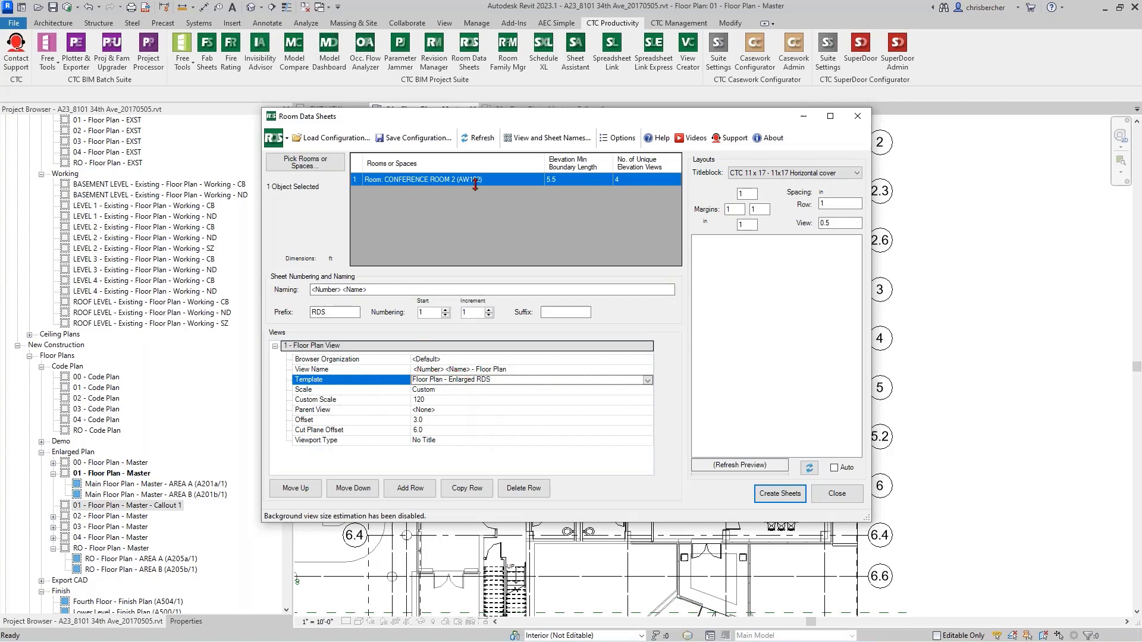
- Review the floor plan row's view name, scale, browser organization and viewport type options, then collapse it and refresh the layout preview
{"action": "left_click", "coordinate": [521, 370]}
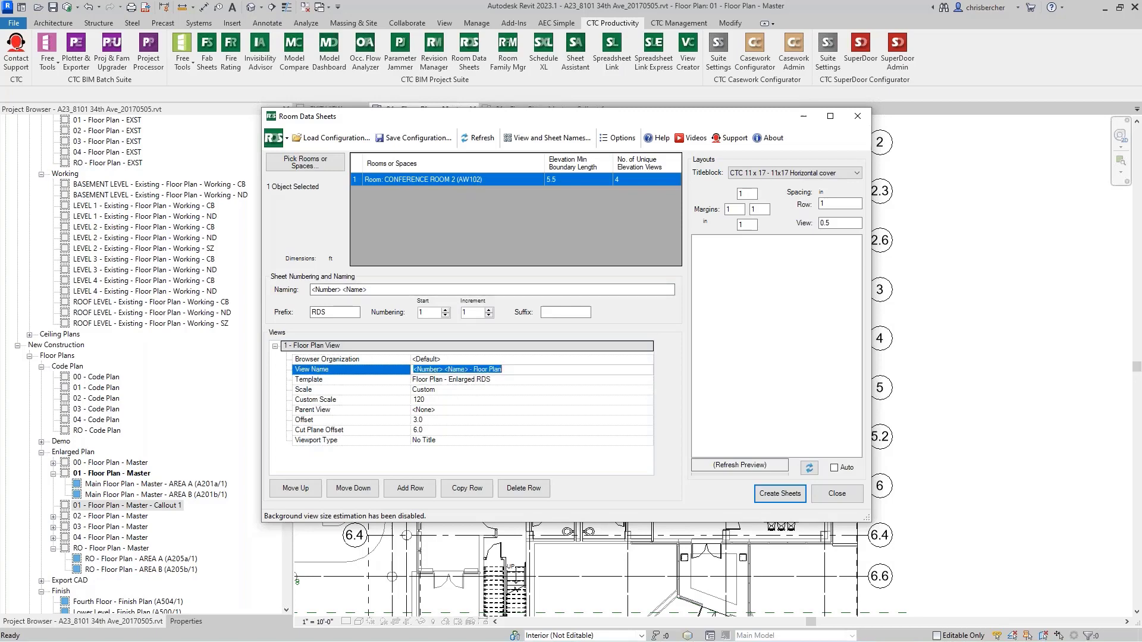
{"action": "left_click", "coordinate": [345, 392]}
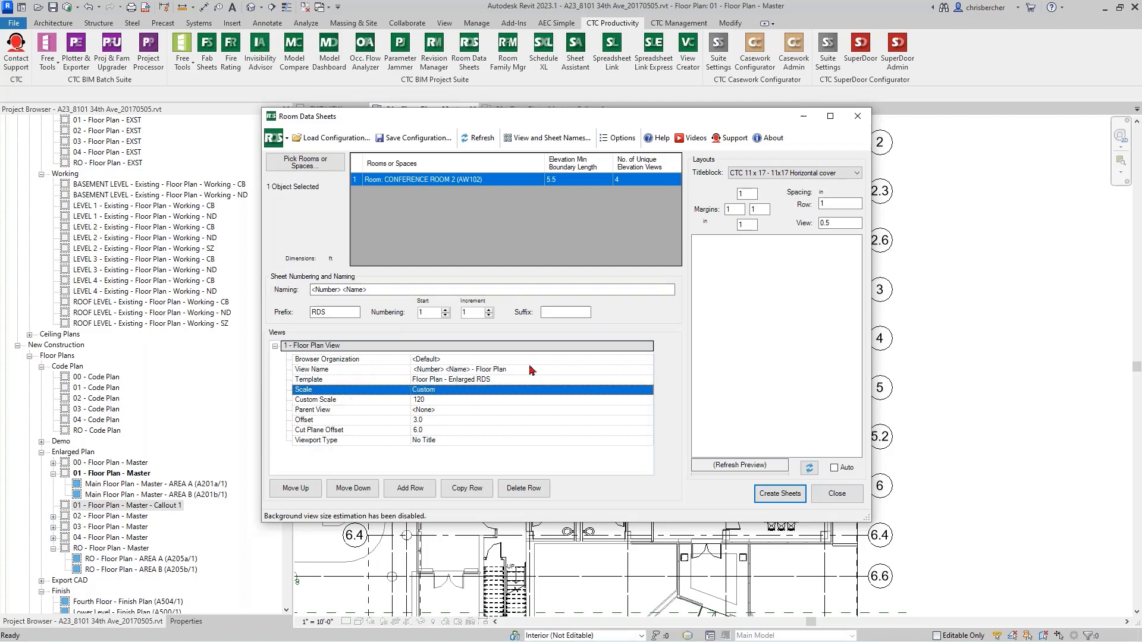
{"action": "left_click", "coordinate": [648, 361]}
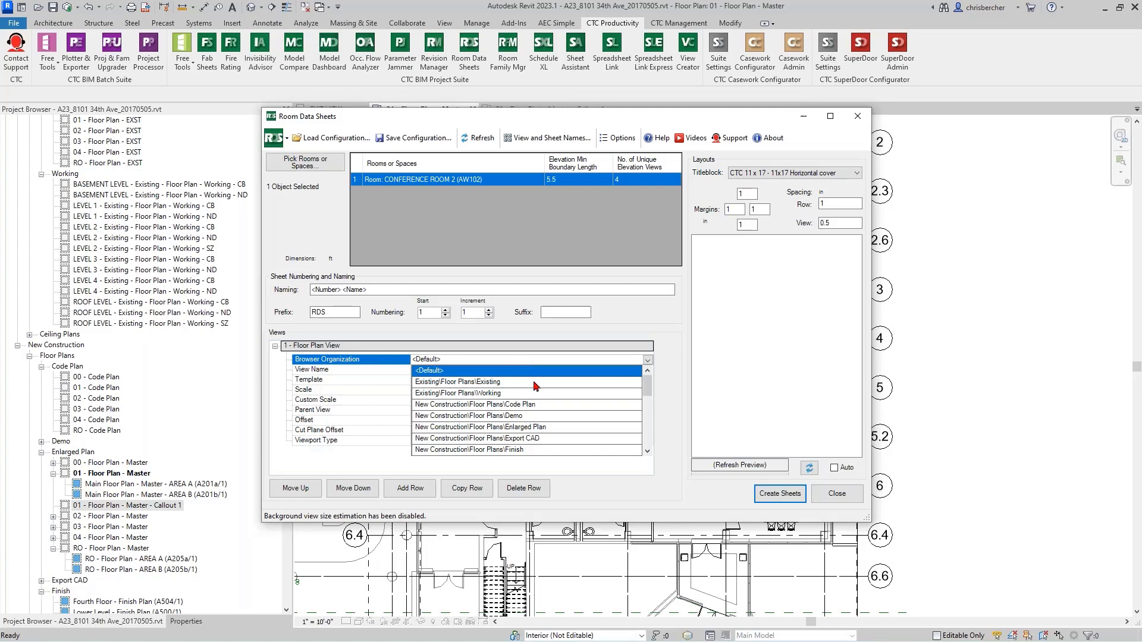
{"action": "left_click", "coordinate": [362, 369]}
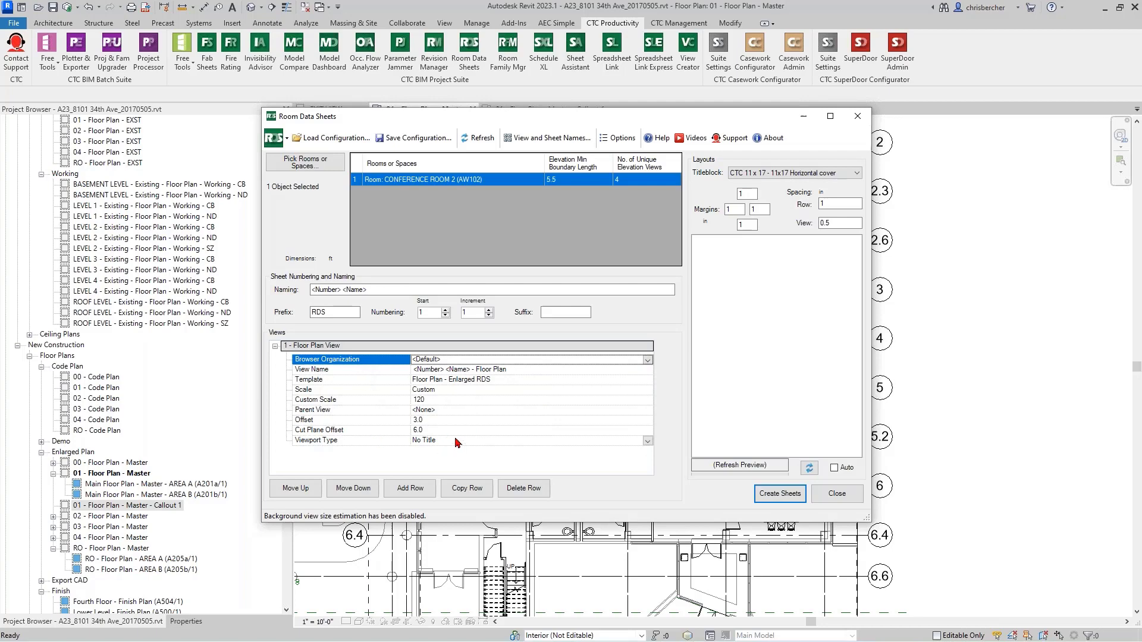
{"action": "left_click", "coordinate": [647, 441]}
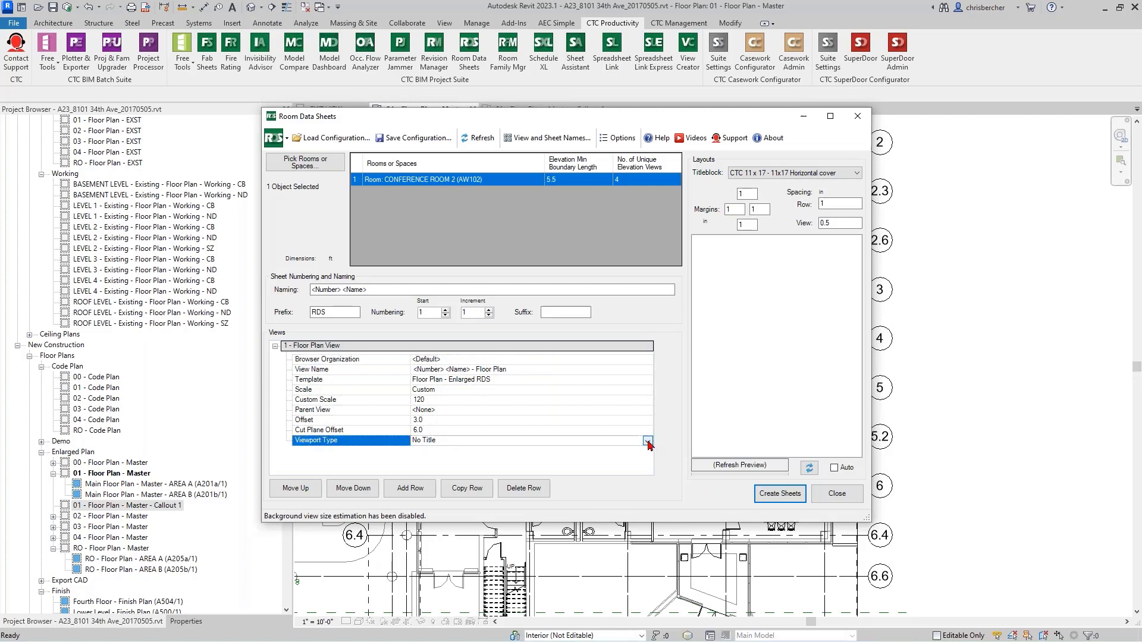
{"action": "left_click", "coordinate": [647, 441]}
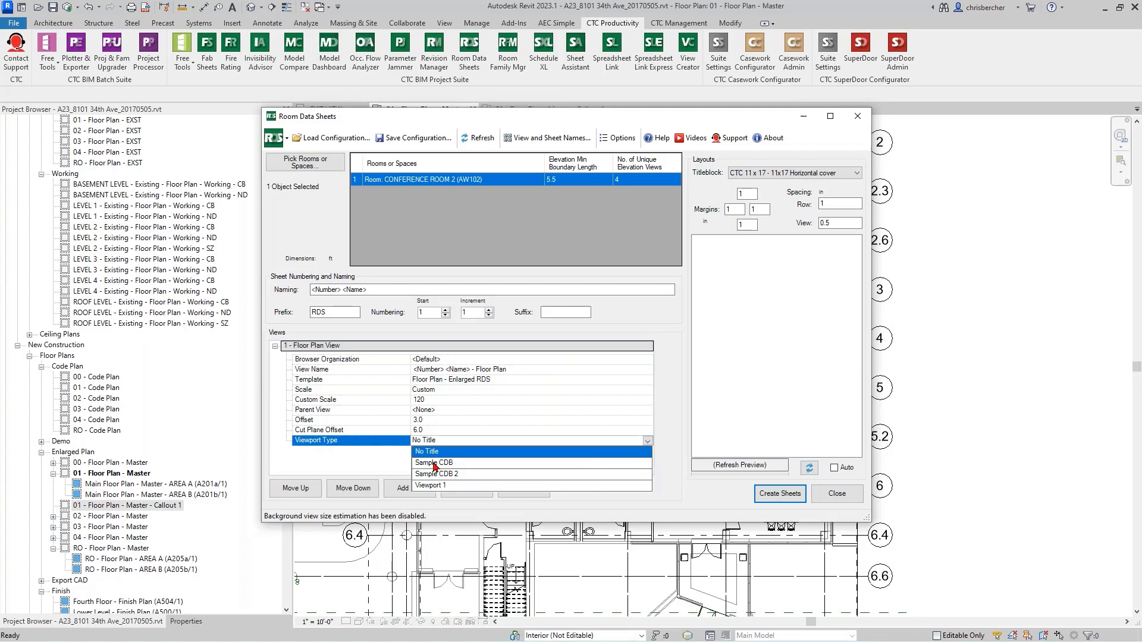
{"action": "left_click", "coordinate": [391, 467]}
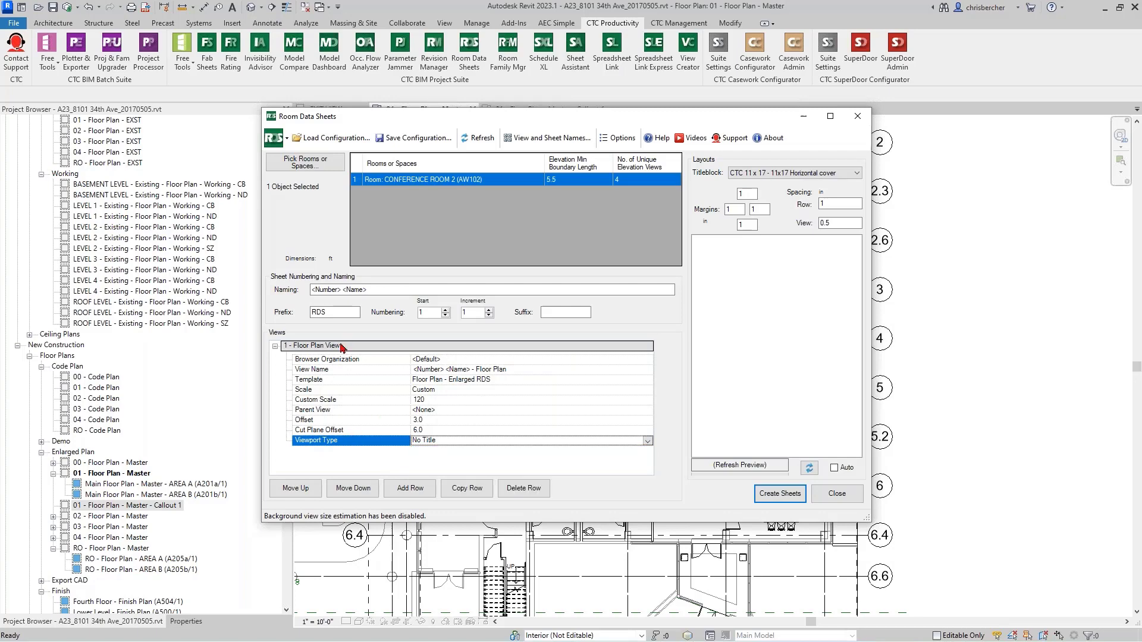
{"action": "left_click", "coordinate": [275, 346]}
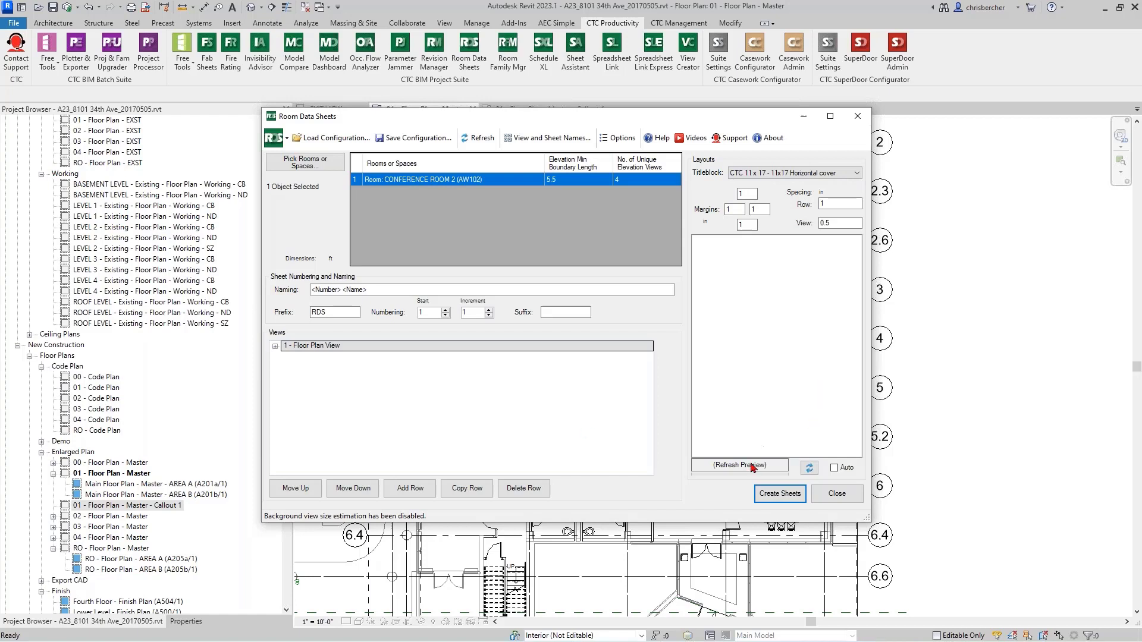
{"action": "left_click", "coordinate": [809, 468]}
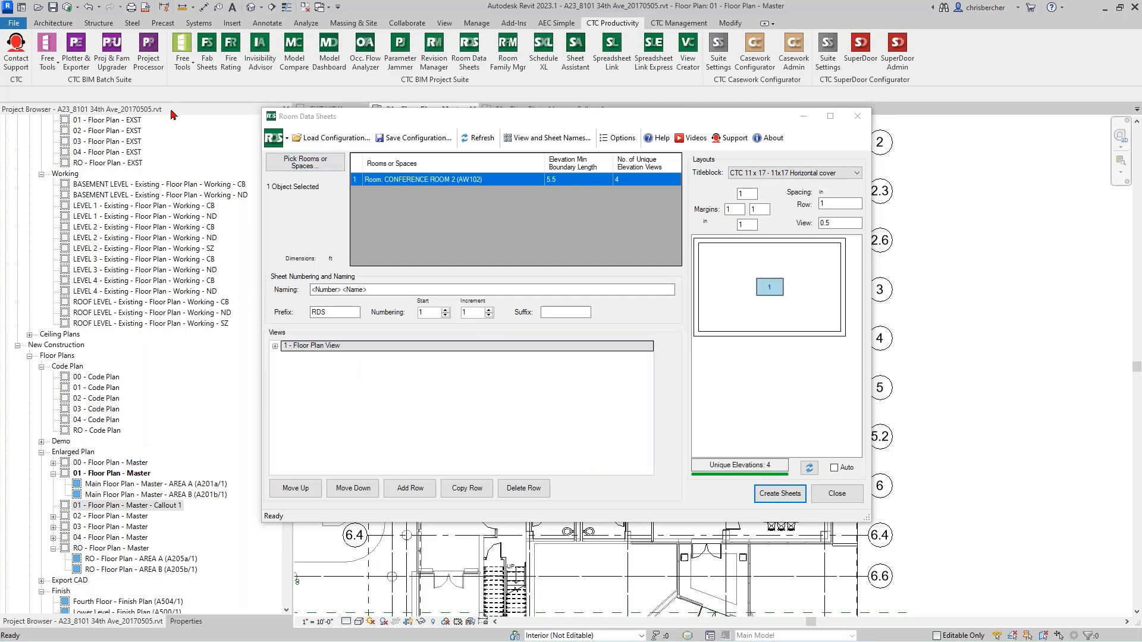
- Check the view scale and other settings of the Elevation - Interior RDS view template
{"action": "left_click", "coordinate": [444, 24]}
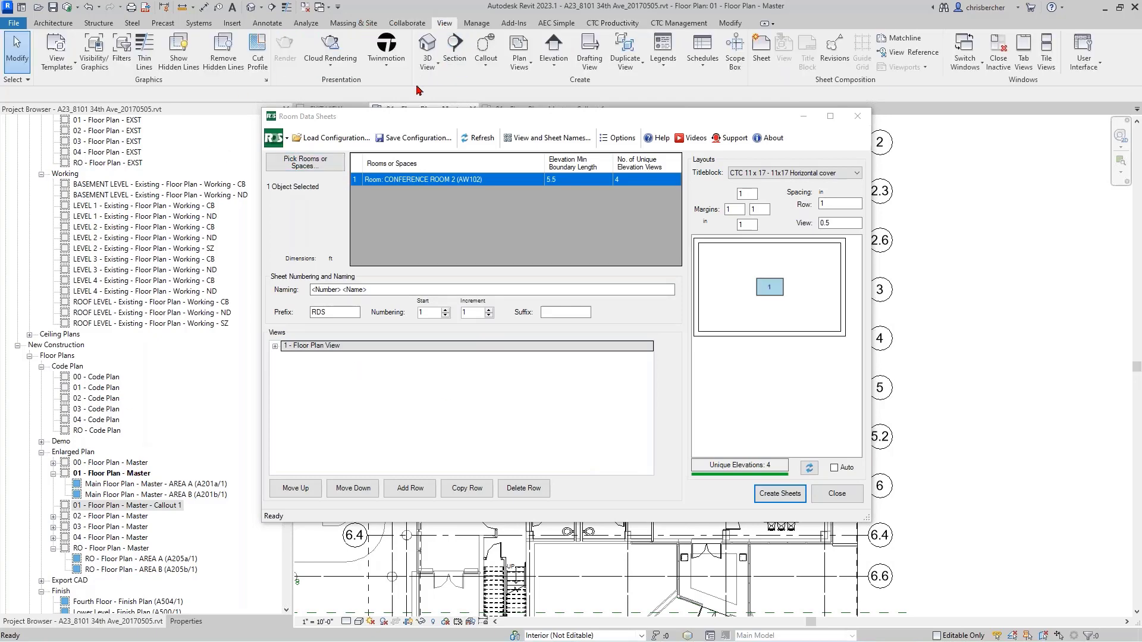
{"action": "left_click", "coordinate": [57, 59]}
{"action": "left_click", "coordinate": [65, 140]}
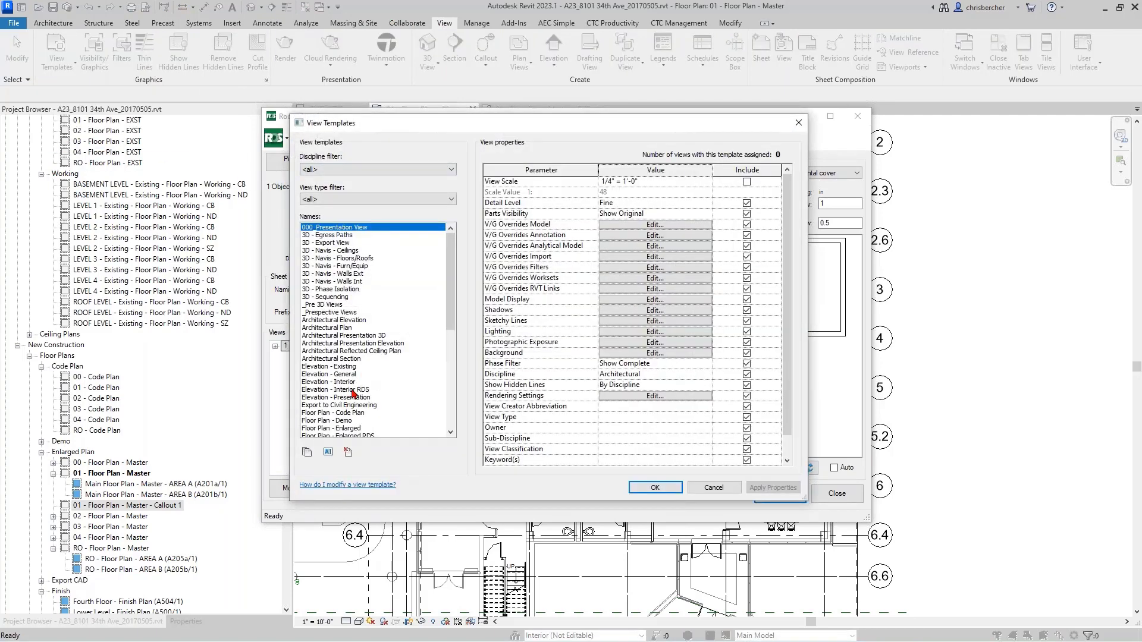
{"action": "left_click_drag", "start_coordinate": [642, 123], "coordinate": [604, 167]}
{"action": "left_click", "coordinate": [291, 430]}
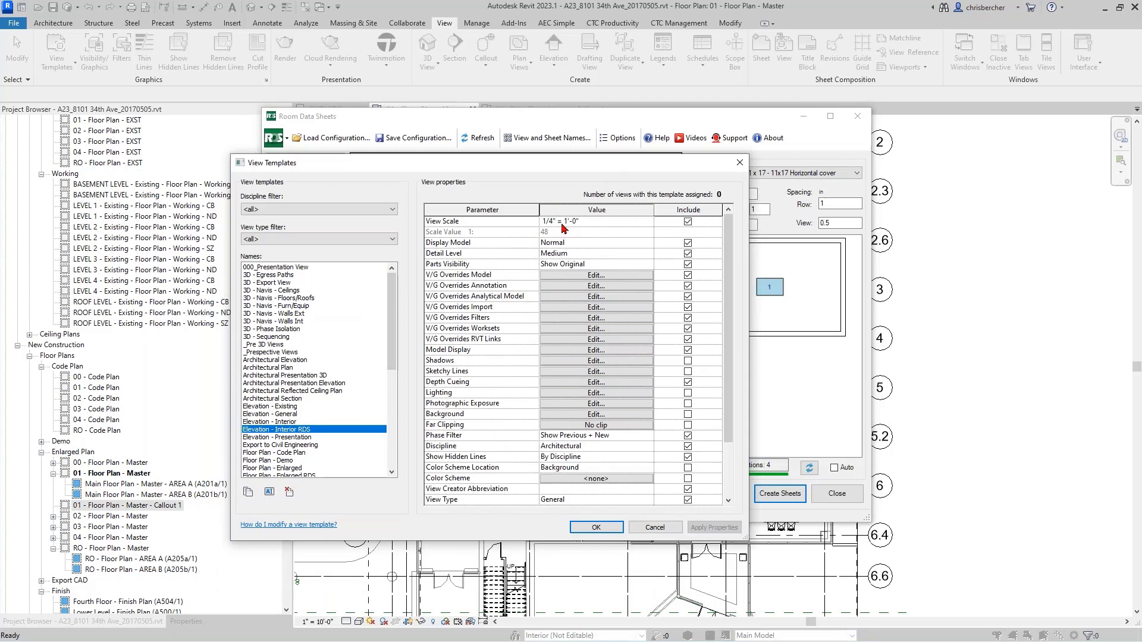
{"action": "left_click", "coordinate": [595, 528]}
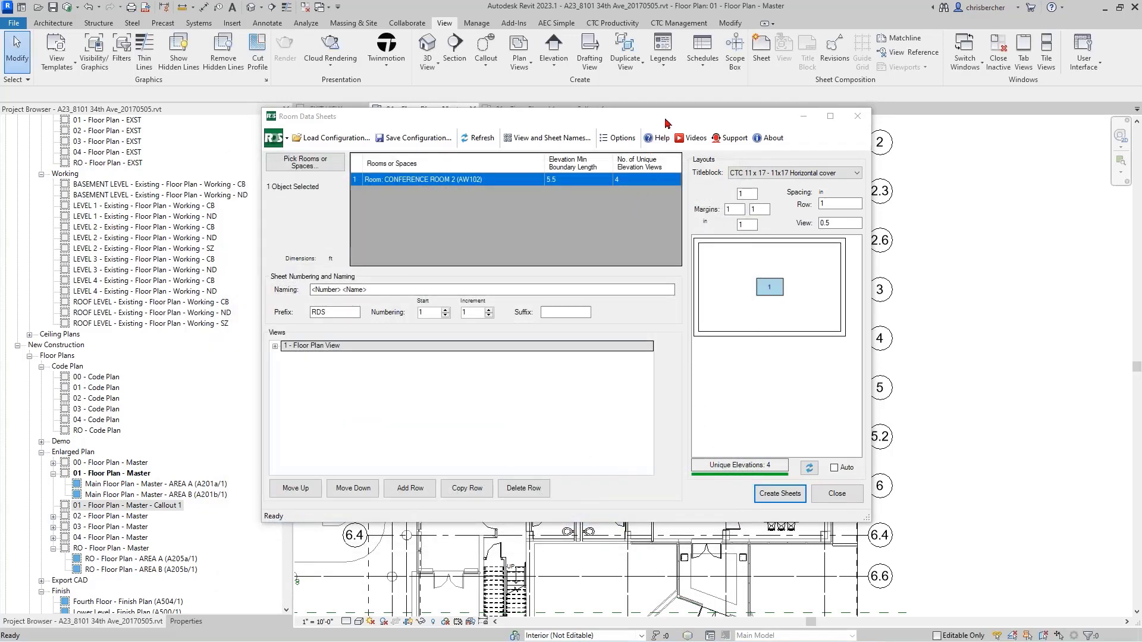
- Add a reflected ceiling plan view row and assign it the Architectural Reflected Ceiling Plan template
{"action": "left_click_drag", "start_coordinate": [665, 123], "coordinate": [776, 127]}
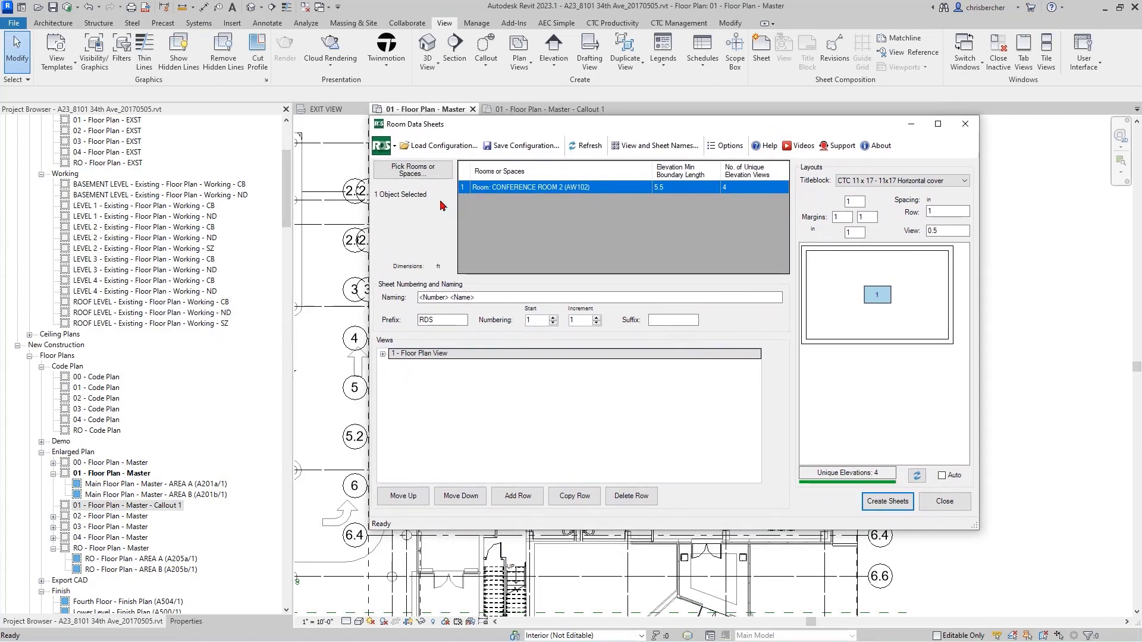
{"action": "left_click", "coordinate": [517, 497]}
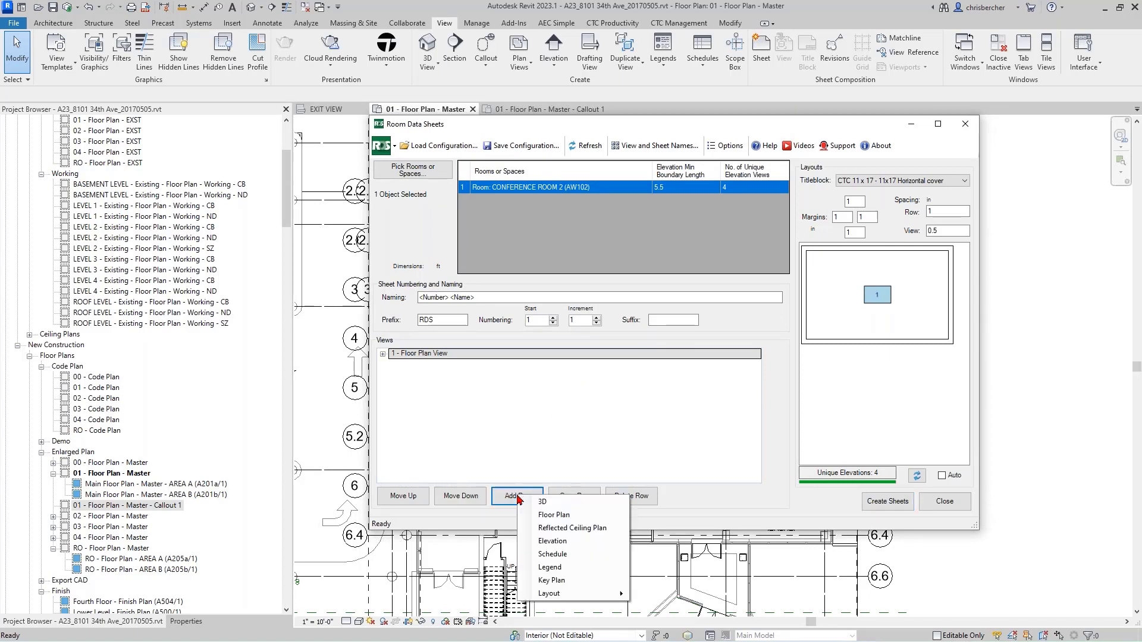
{"action": "left_click", "coordinate": [544, 527]}
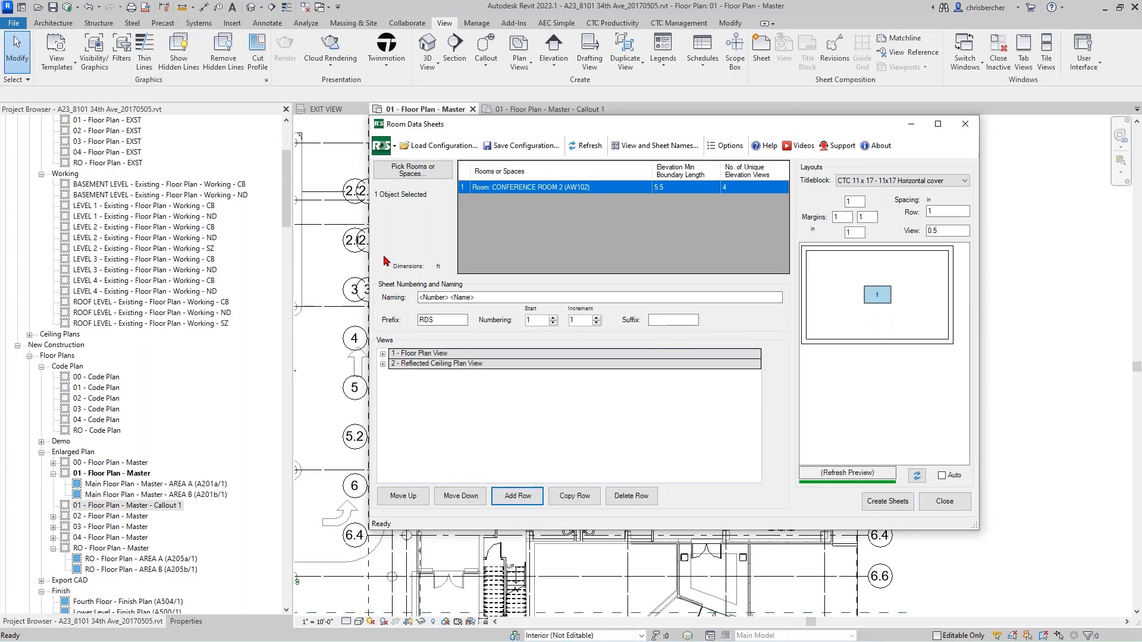
{"action": "left_click", "coordinate": [382, 363]}
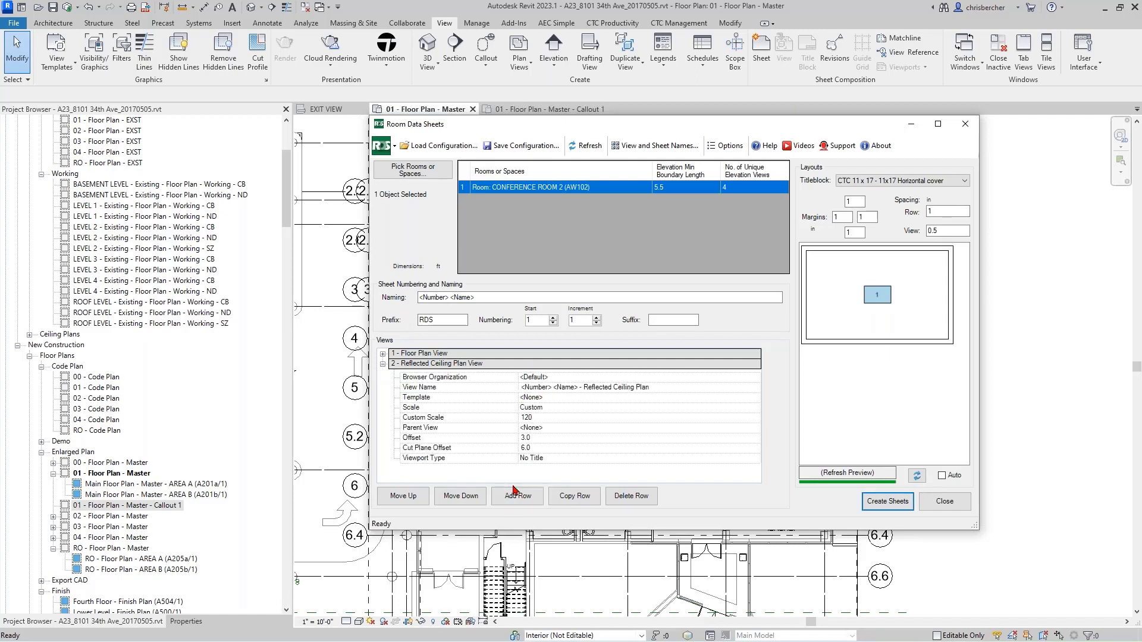
{"action": "left_click", "coordinate": [680, 398]}
{"action": "left_click", "coordinate": [755, 398]}
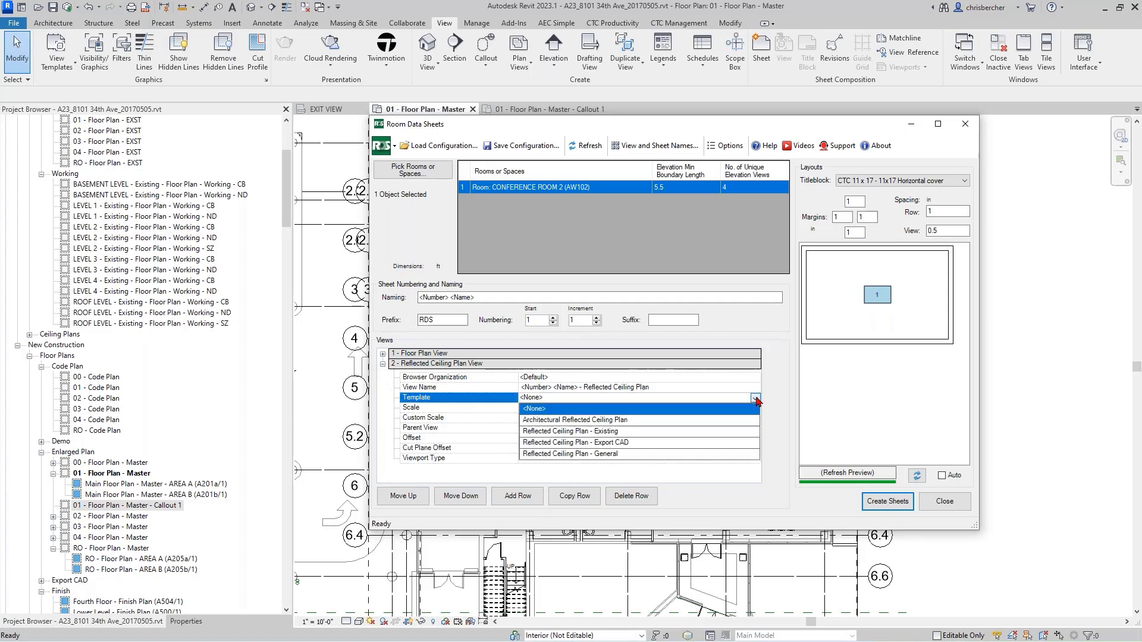
{"action": "left_click", "coordinate": [634, 421]}
{"action": "left_click", "coordinate": [634, 421]}
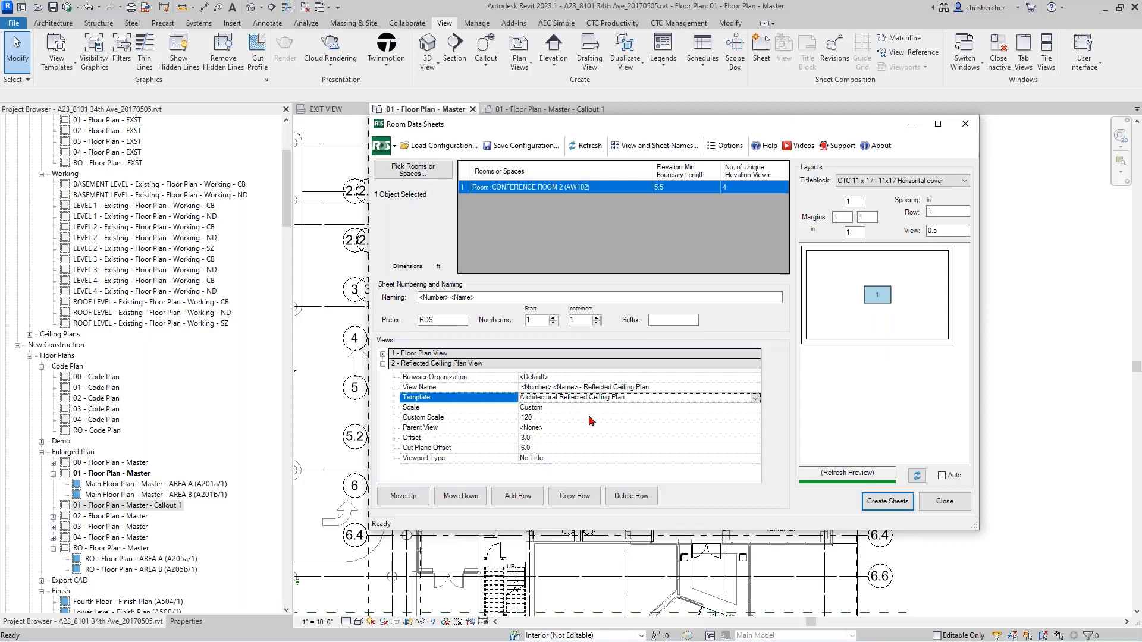
- Set the reflected ceiling plan row's scale to 1/4" = 1'-0" and its parent view to 1st - RCP
{"action": "left_click", "coordinate": [654, 409]}
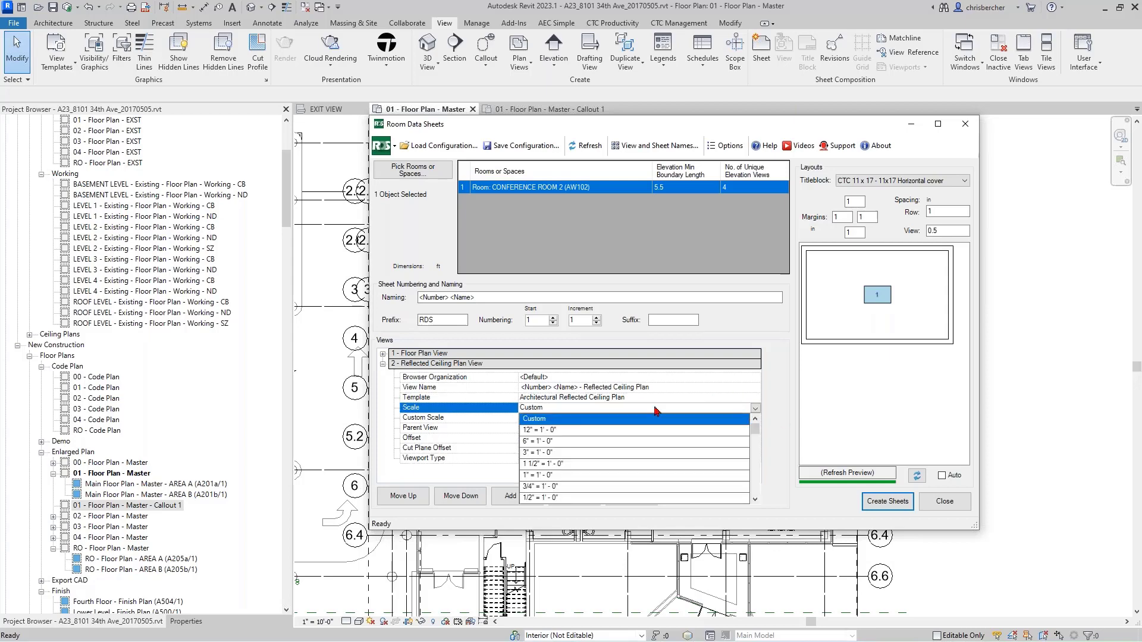
{"action": "scroll", "coordinate": [550, 471], "scroll_direction": "down", "scroll_amount": 1}
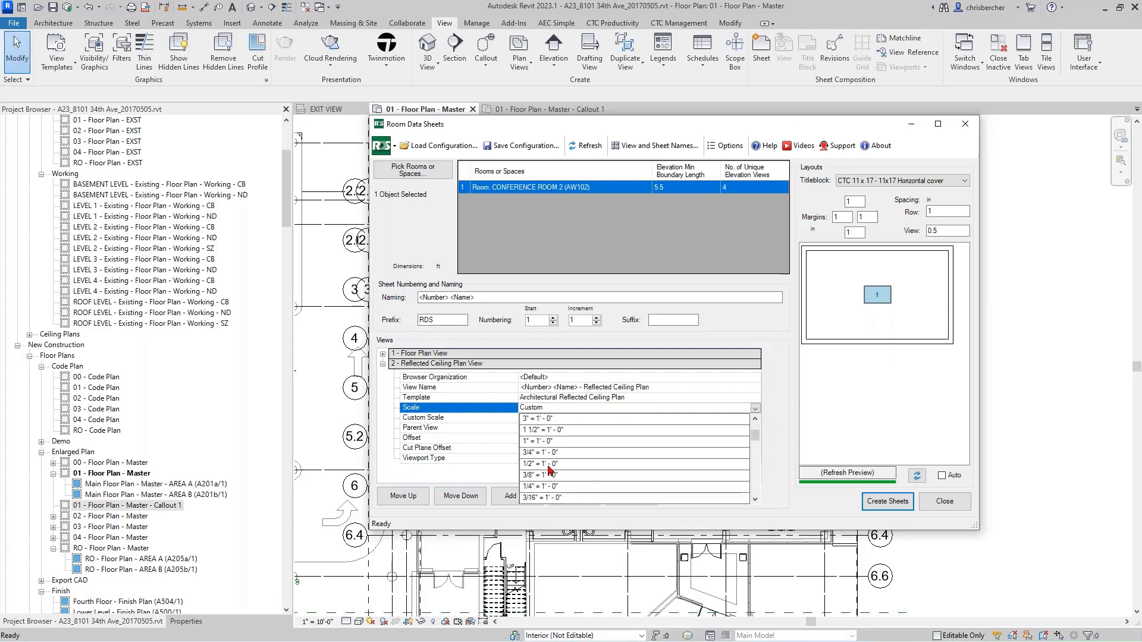
{"action": "left_click", "coordinate": [542, 487]}
{"action": "left_click", "coordinate": [454, 420]}
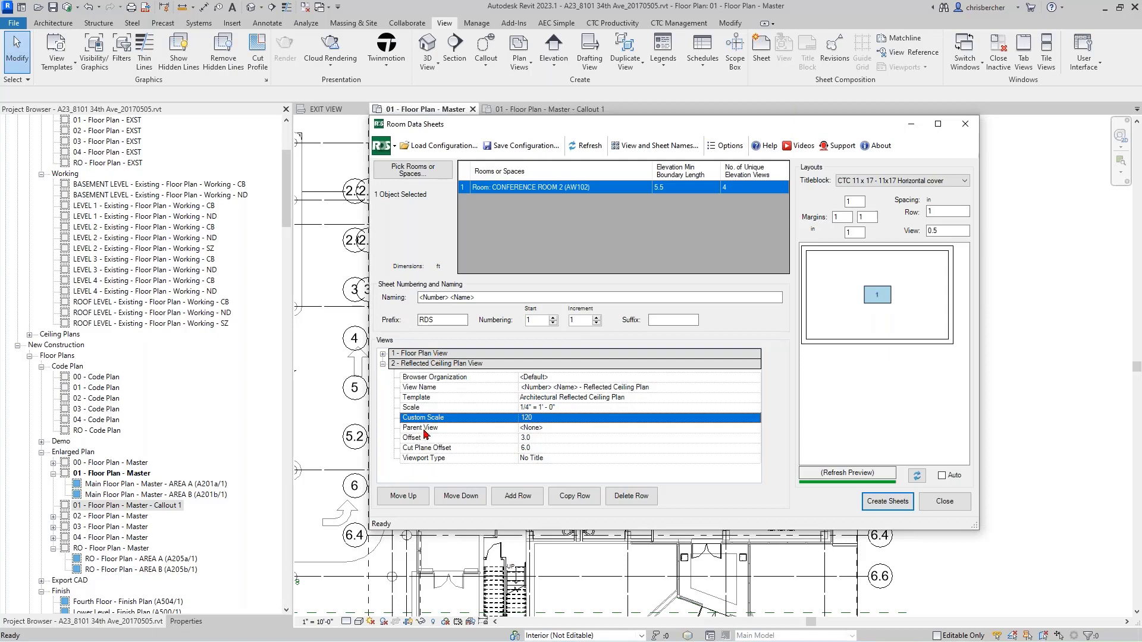
{"action": "left_click", "coordinate": [571, 429]}
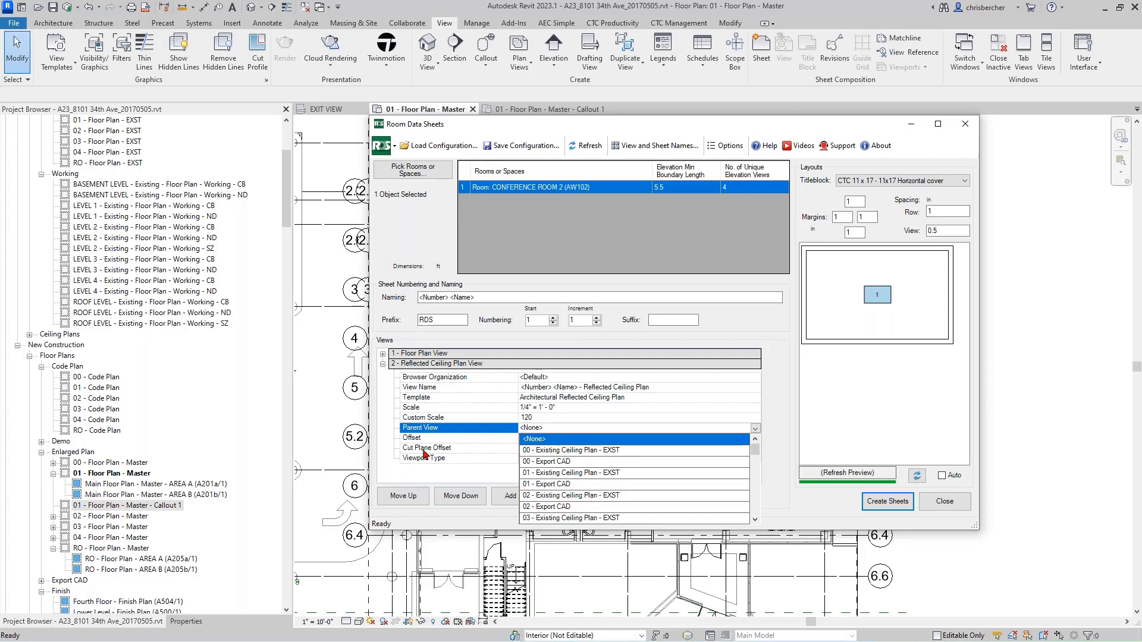
{"action": "scroll", "coordinate": [548, 455], "scroll_direction": "down", "scroll_amount": 3}
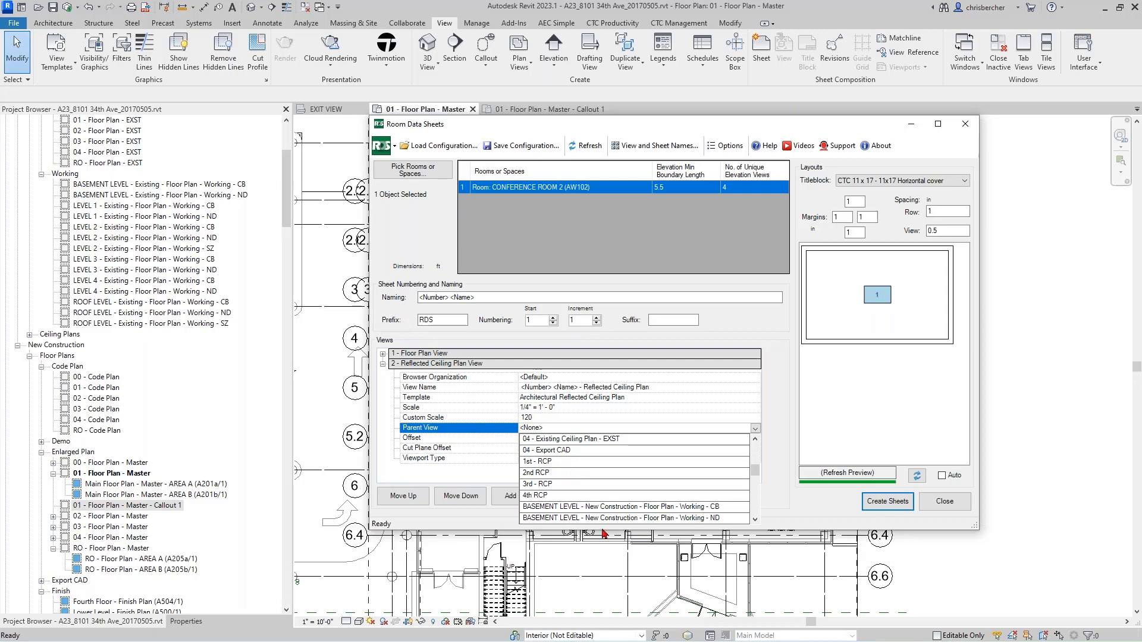
{"action": "left_click", "coordinate": [567, 463]}
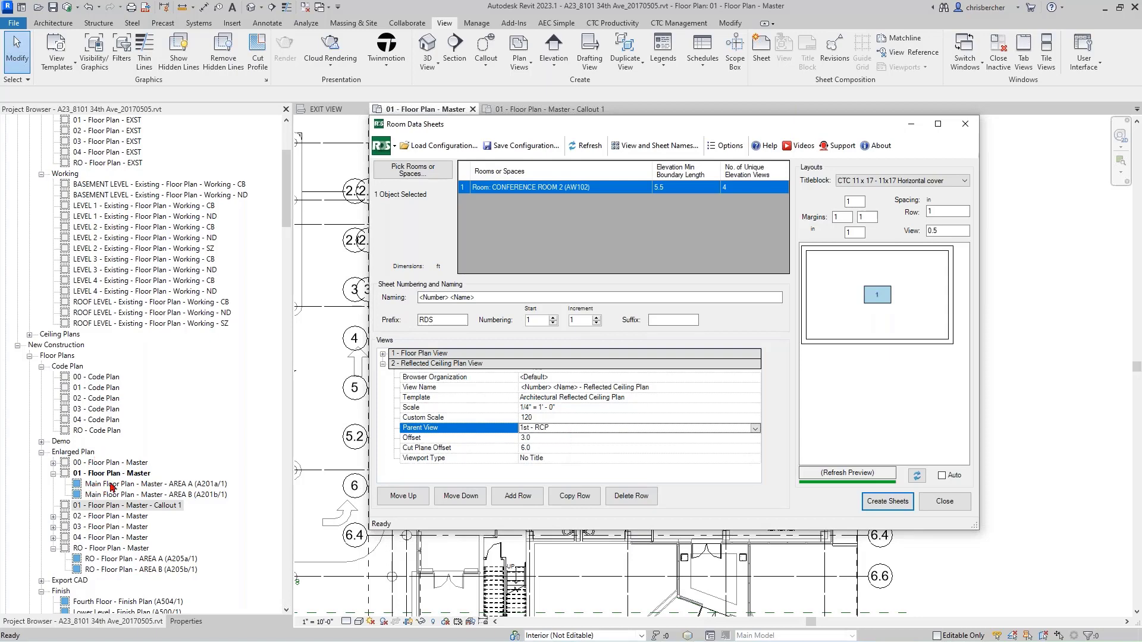
- Check the General RCP views in the project, set the reflected ceiling plan row's parent view to <None>, and collapse the row
{"action": "scroll", "coordinate": [109, 485], "scroll_direction": "down", "scroll_amount": 9}
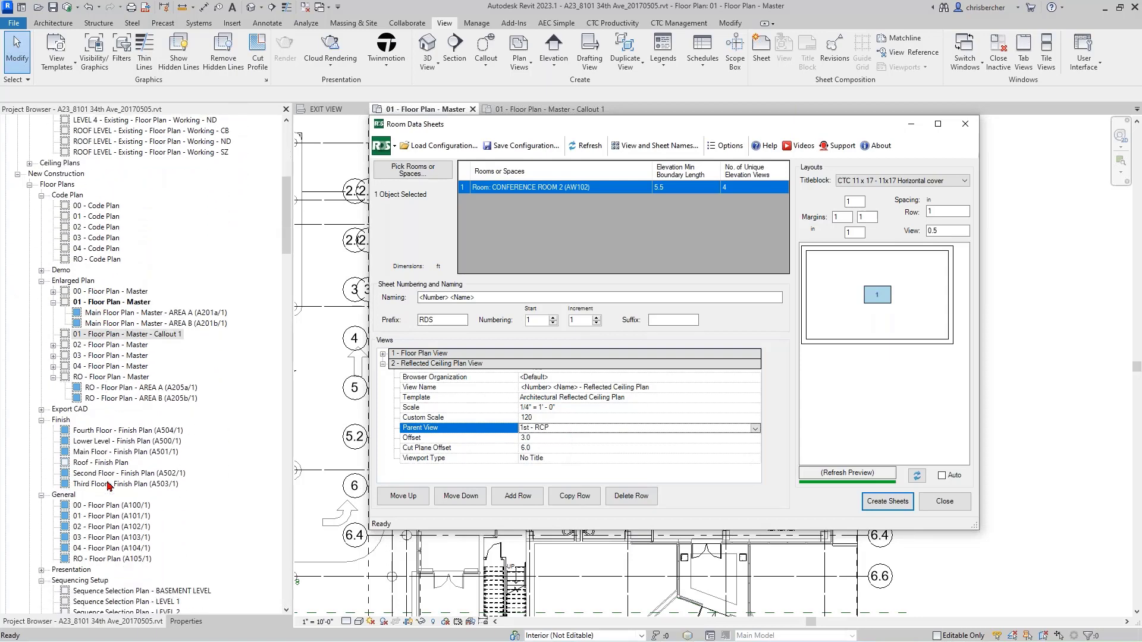
{"action": "scroll", "coordinate": [108, 485], "scroll_direction": "down", "scroll_amount": 5}
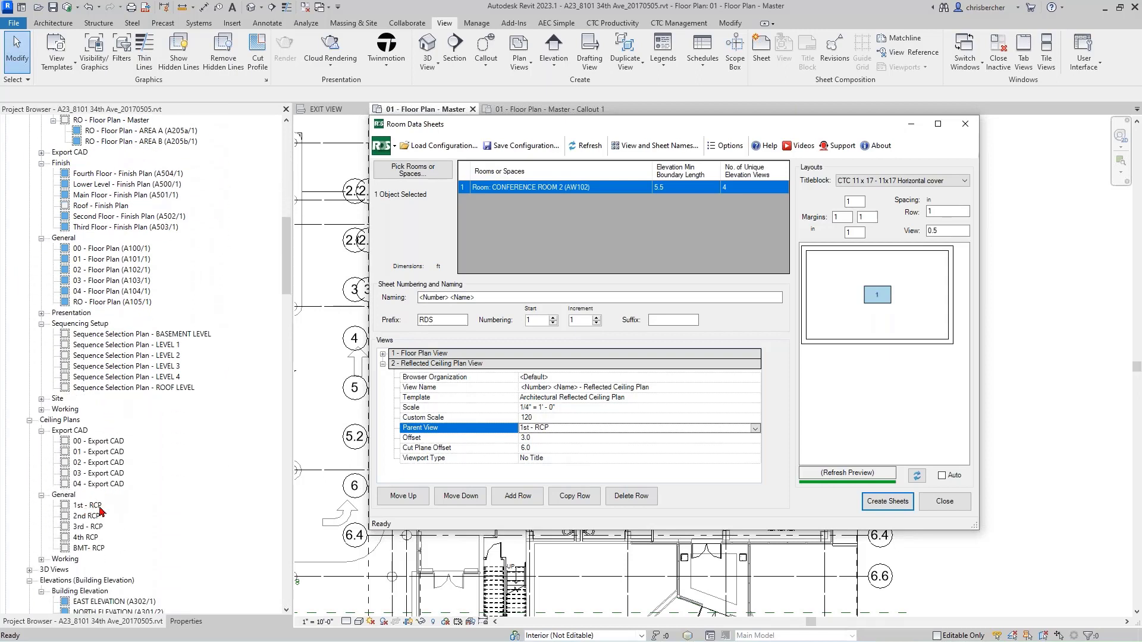
{"action": "left_click", "coordinate": [755, 429]}
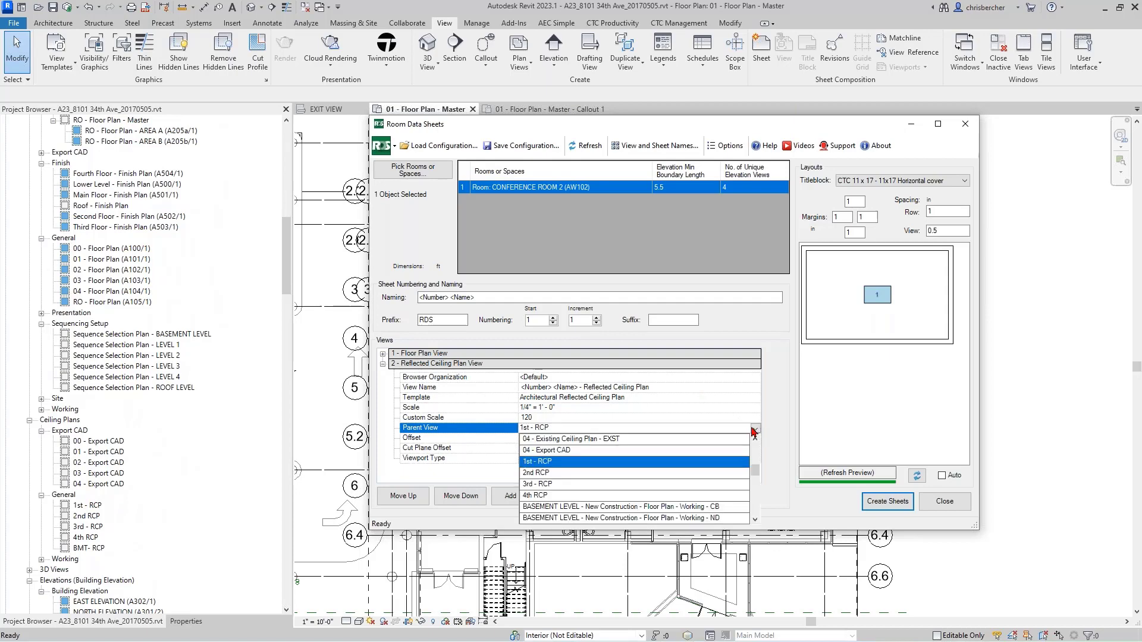
{"action": "left_click", "coordinate": [755, 431]}
{"action": "left_click", "coordinate": [755, 431]}
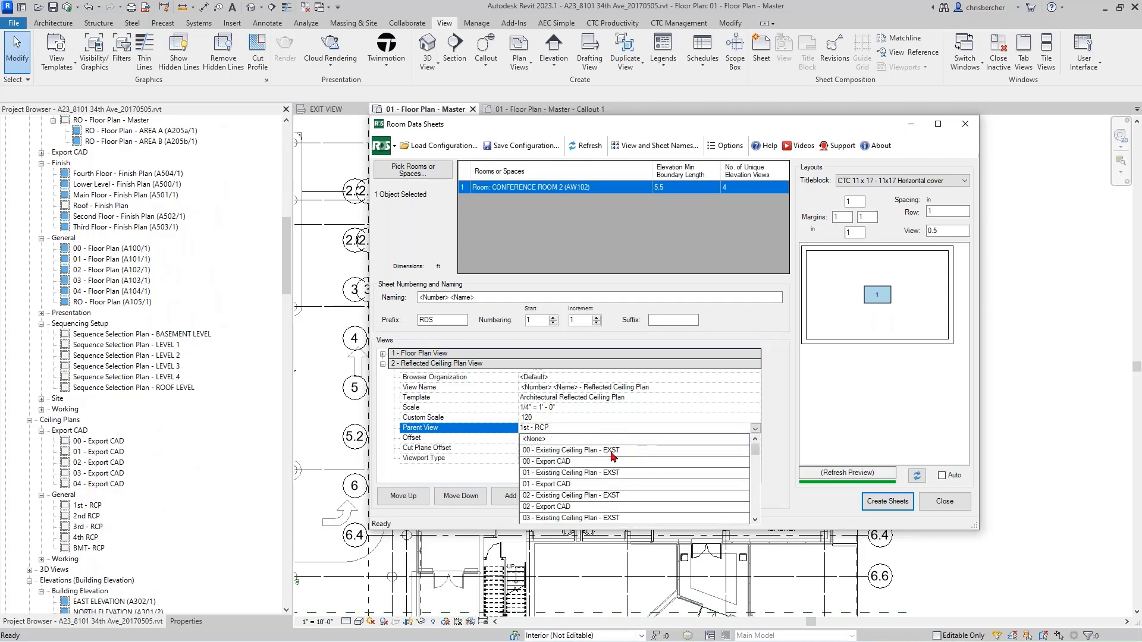
{"action": "left_click", "coordinate": [624, 438]}
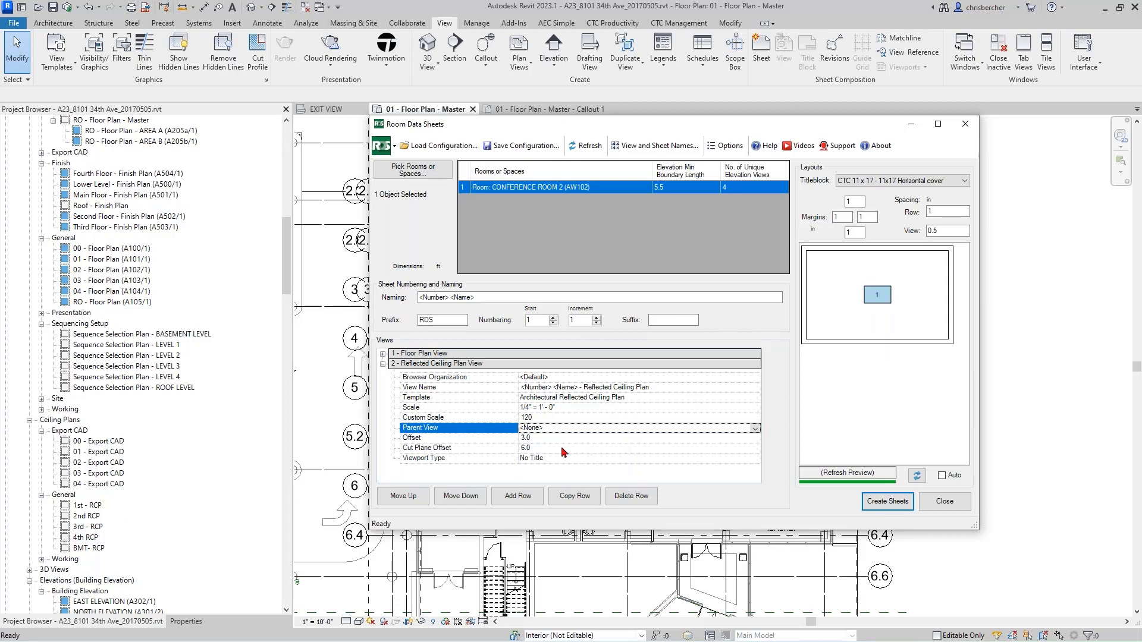
{"action": "left_click", "coordinate": [383, 363]}
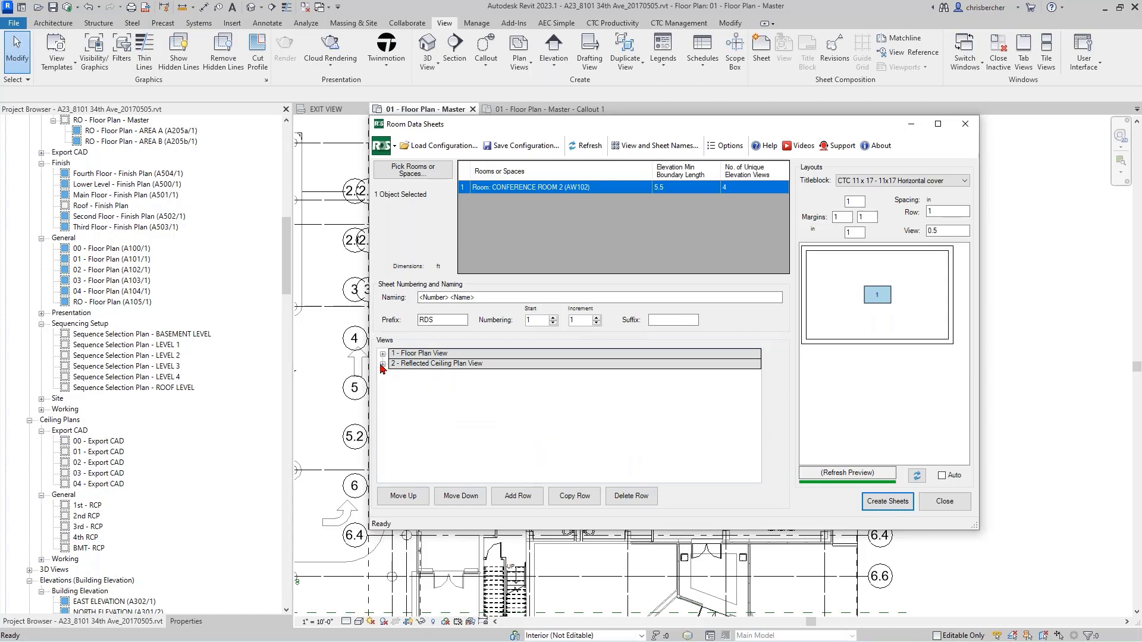
- Add an elevation view row and assign it the Elevation - Interior template
{"action": "left_click", "coordinate": [515, 502]}
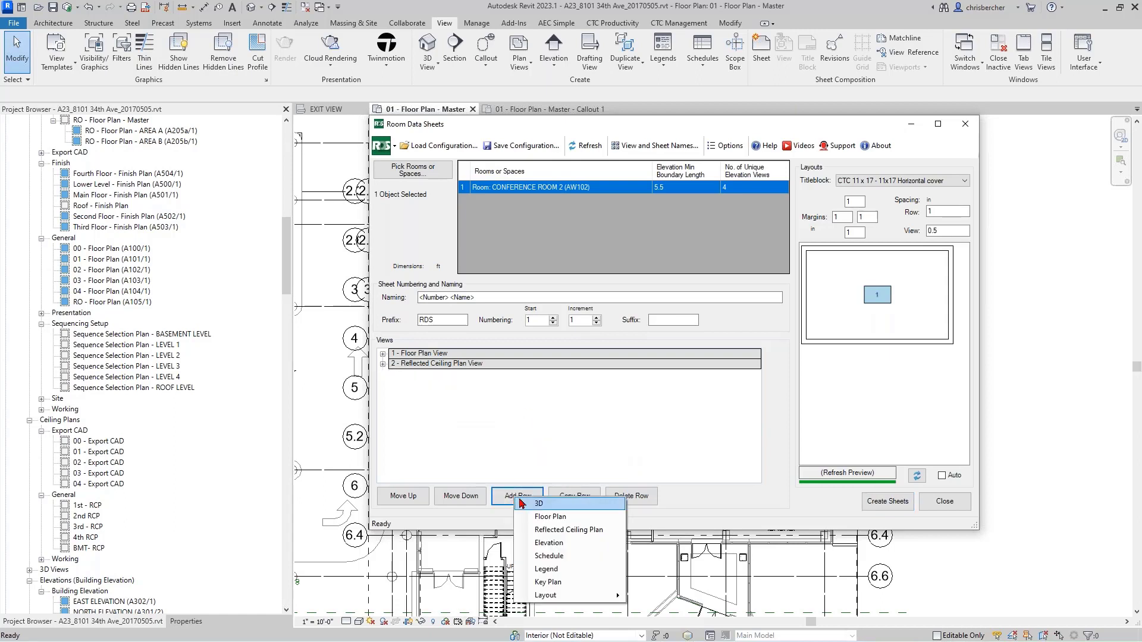
{"action": "left_click", "coordinate": [545, 545]}
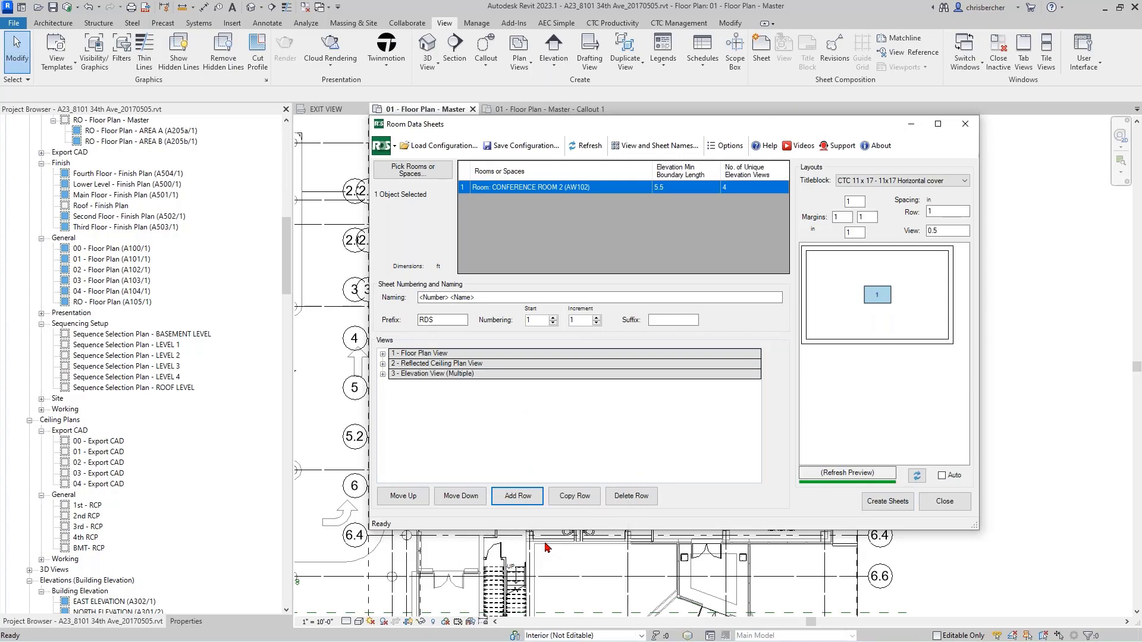
{"action": "left_click", "coordinate": [465, 374]}
{"action": "left_click", "coordinate": [383, 374]}
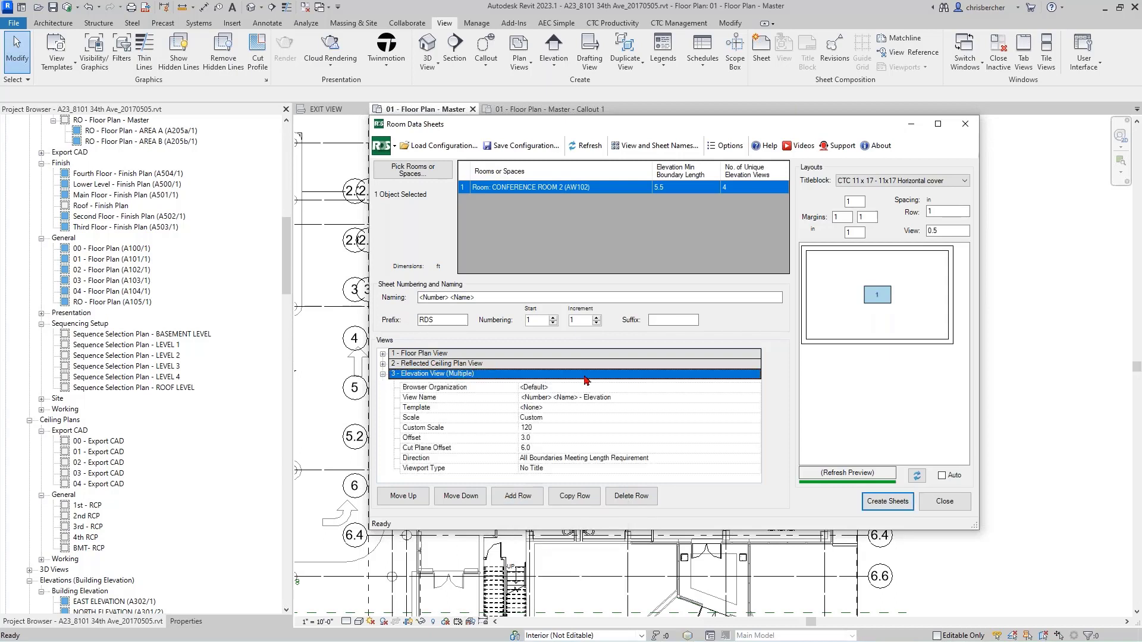
{"action": "left_click", "coordinate": [754, 408]}
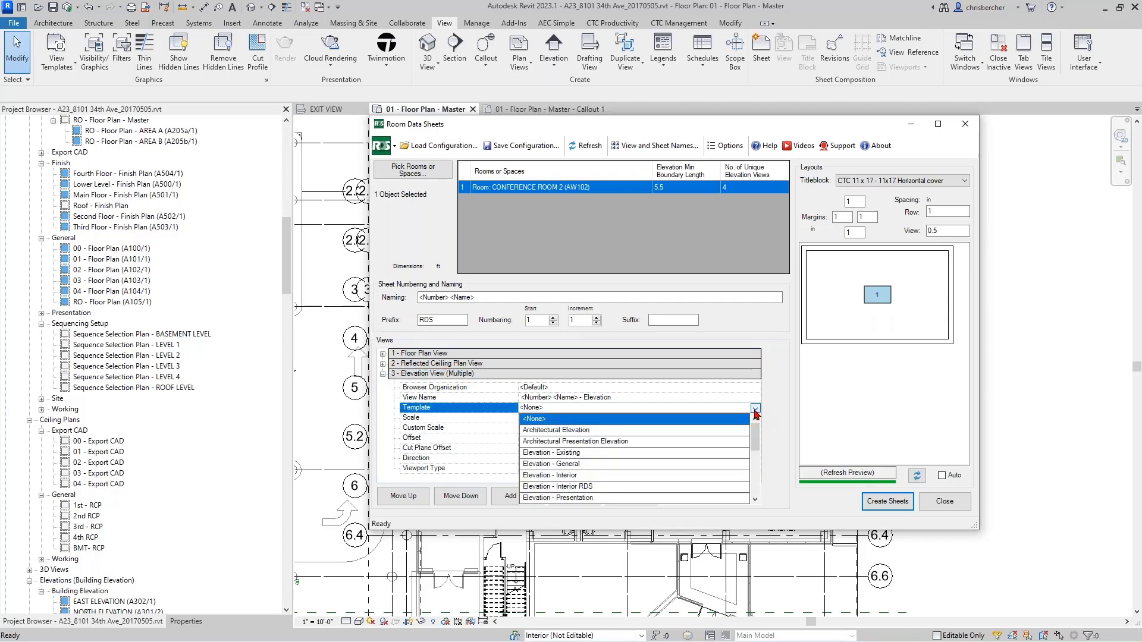
{"action": "left_click", "coordinate": [574, 476]}
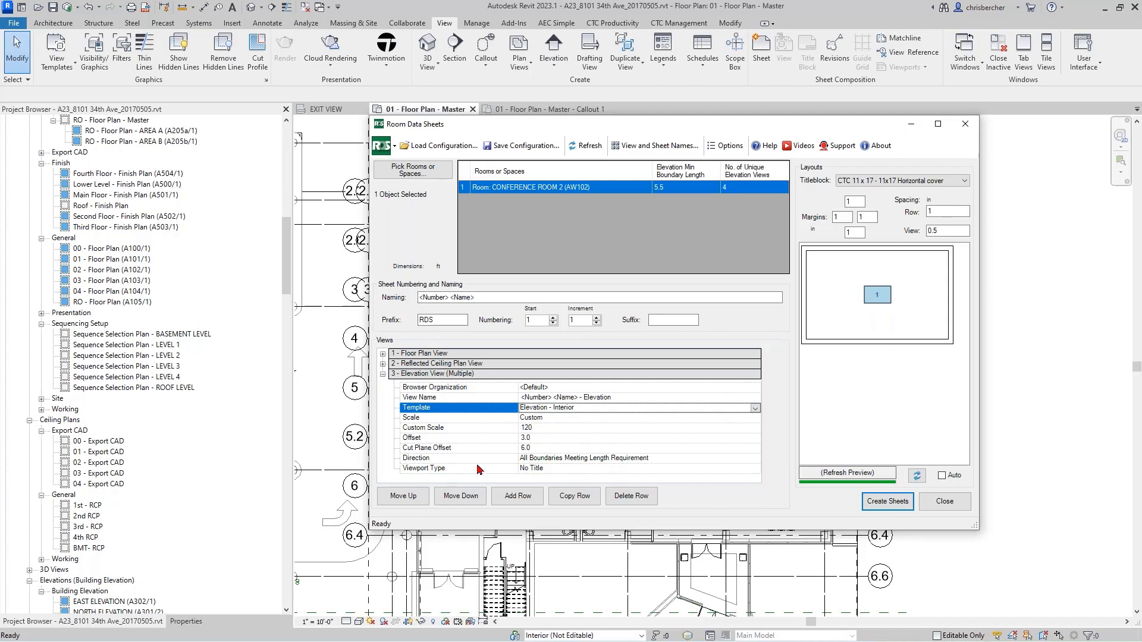
- Try Oriented N as the elevation row's direction, restore All Boundaries Meeting Length Requirement, and collapse the row
{"action": "left_click", "coordinate": [754, 459]}
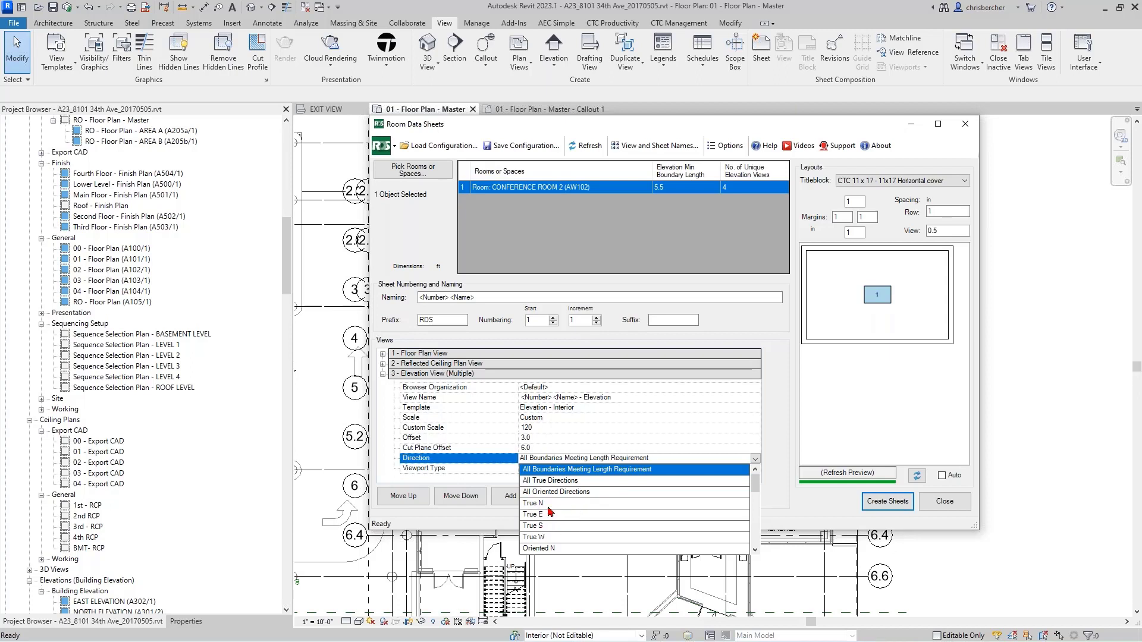
{"action": "scroll", "coordinate": [550, 512], "scroll_direction": "down", "scroll_amount": 2}
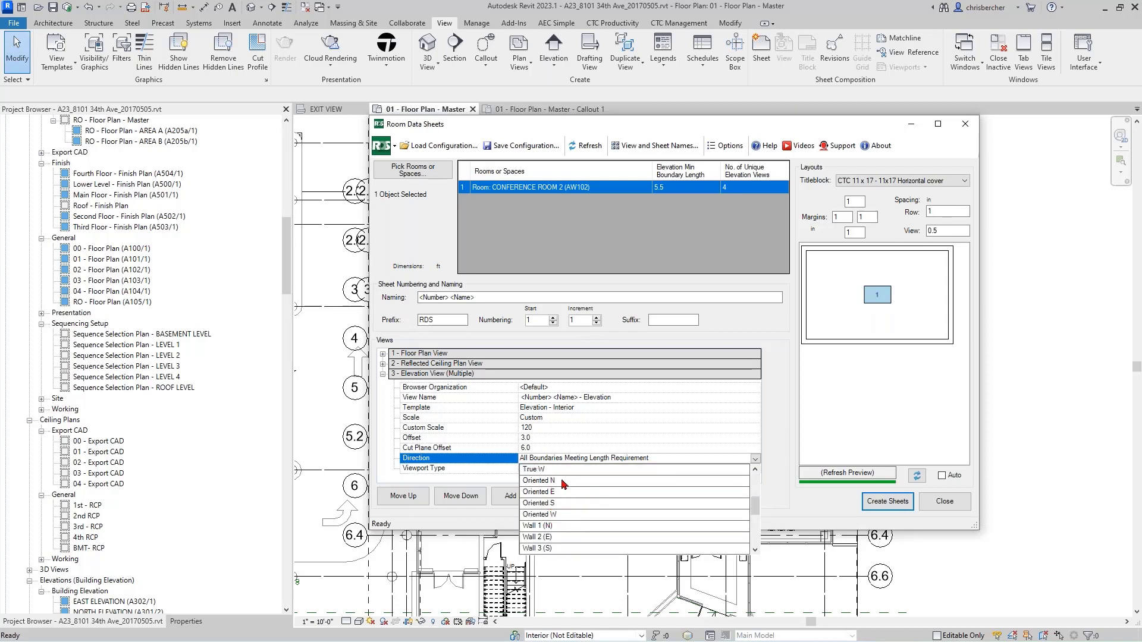
{"action": "left_click", "coordinate": [563, 485]}
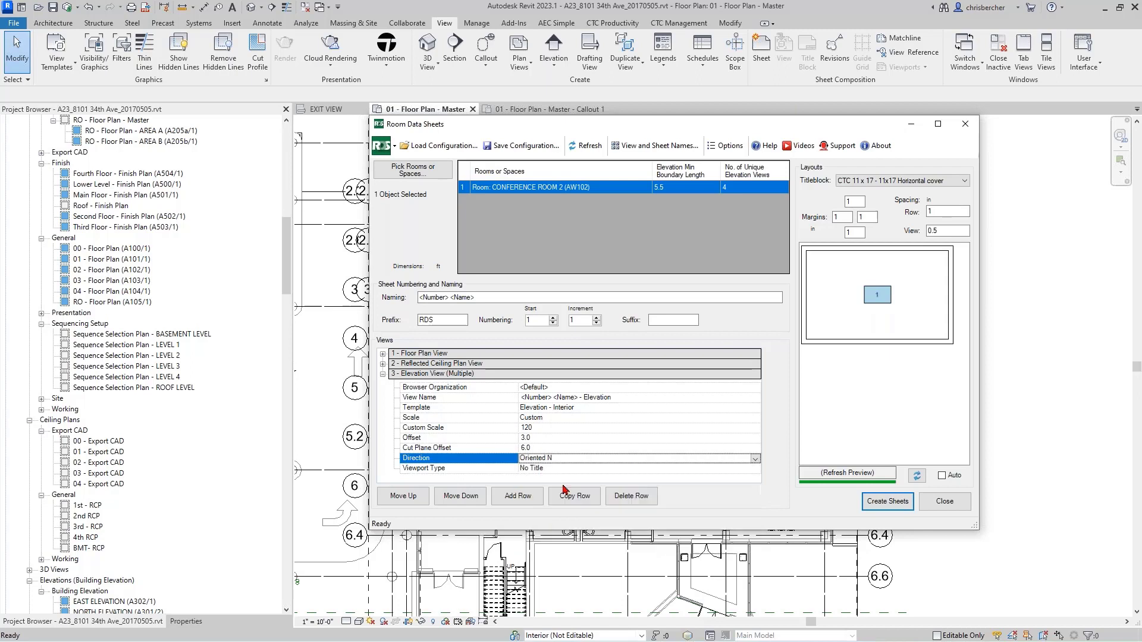
{"action": "left_click", "coordinate": [757, 457]}
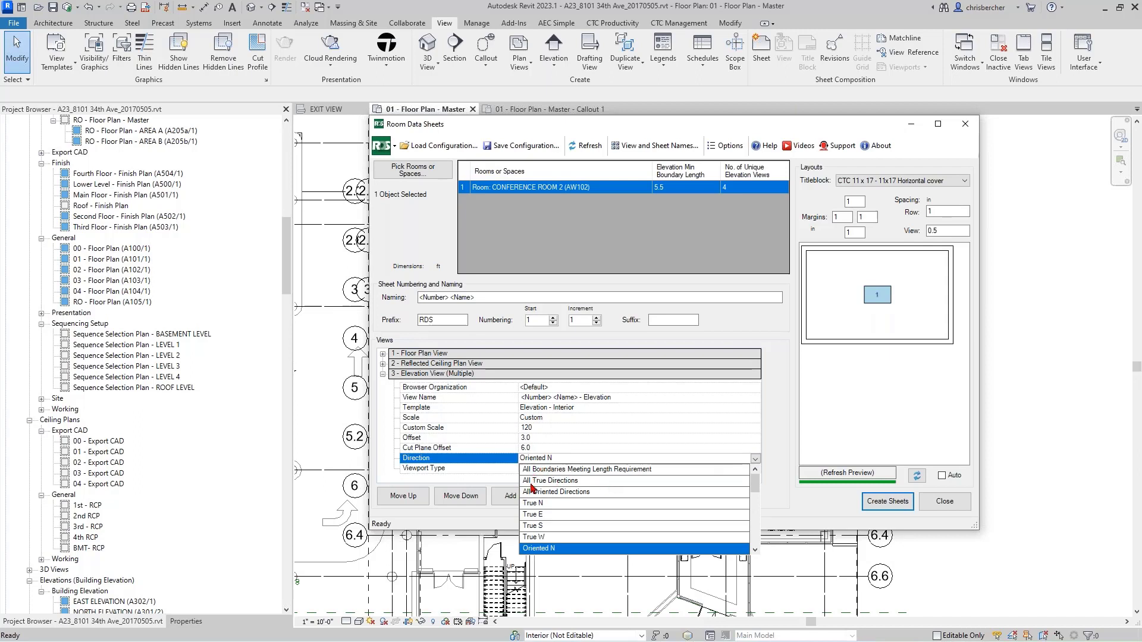
{"action": "left_click", "coordinate": [559, 469]}
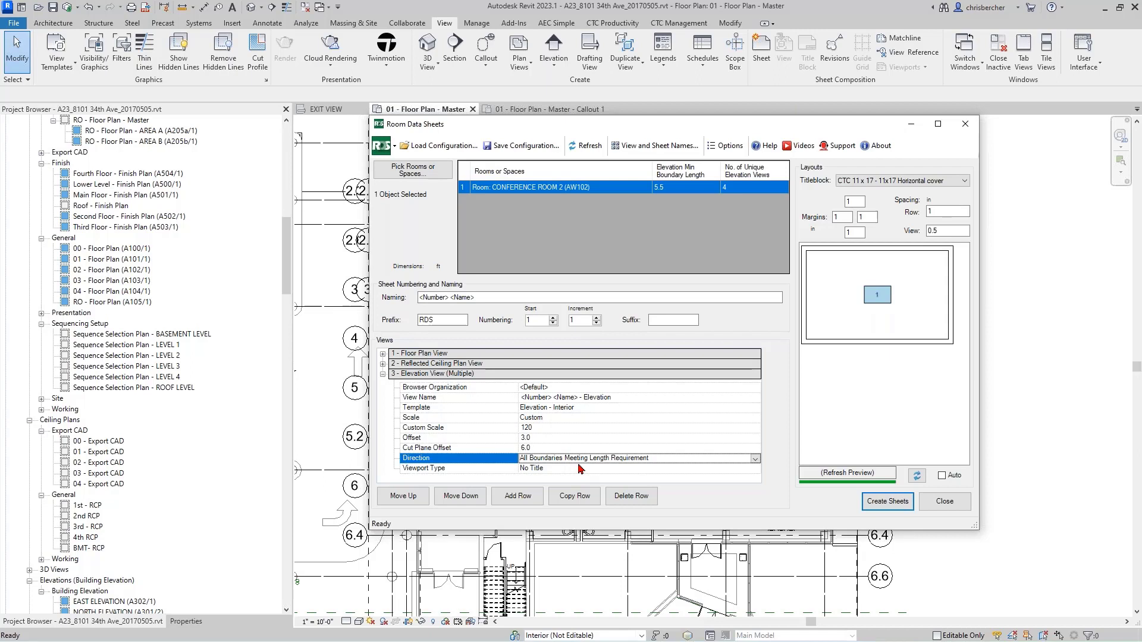
{"action": "left_click", "coordinate": [382, 374]}
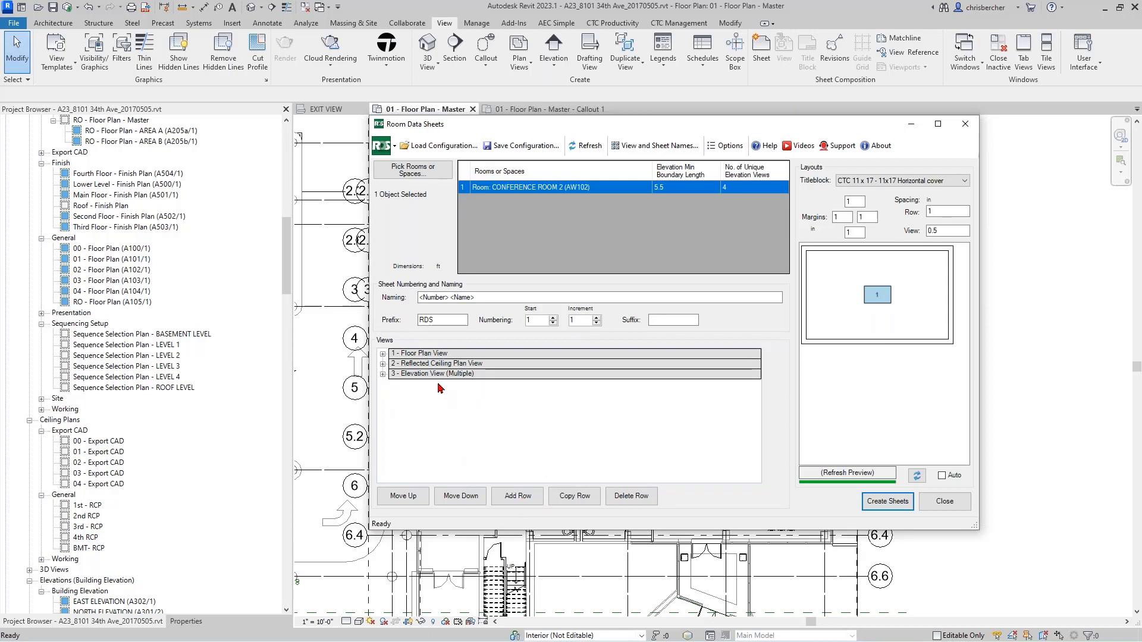
- Add a 3D view row and assign it the 000_Presentation View template
{"action": "left_click", "coordinate": [482, 376]}
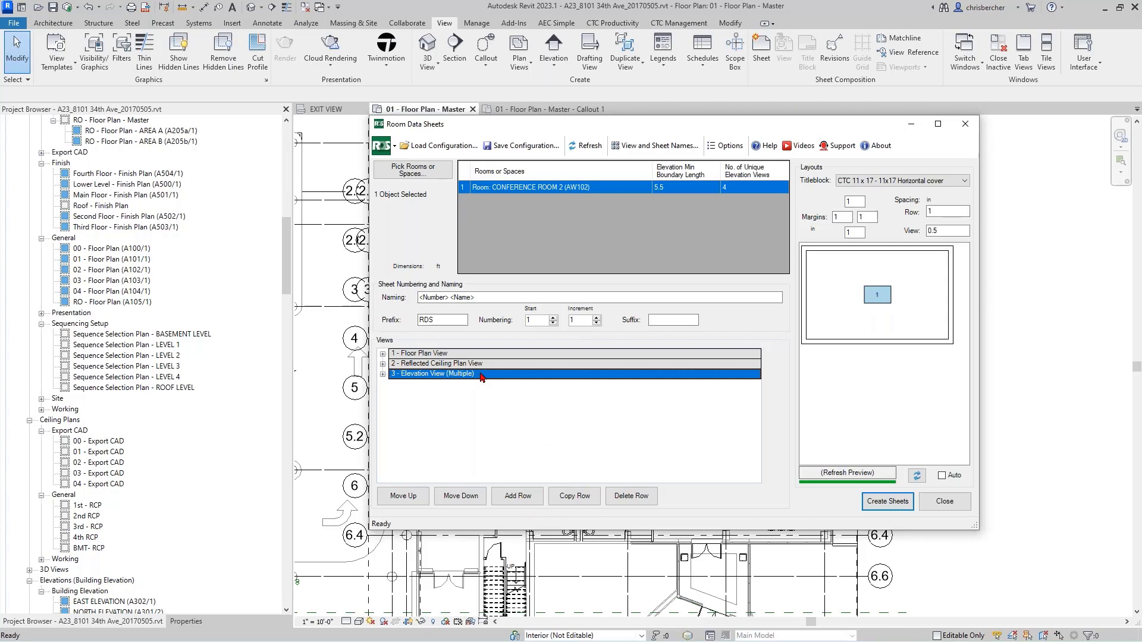
{"action": "left_click", "coordinate": [517, 500]}
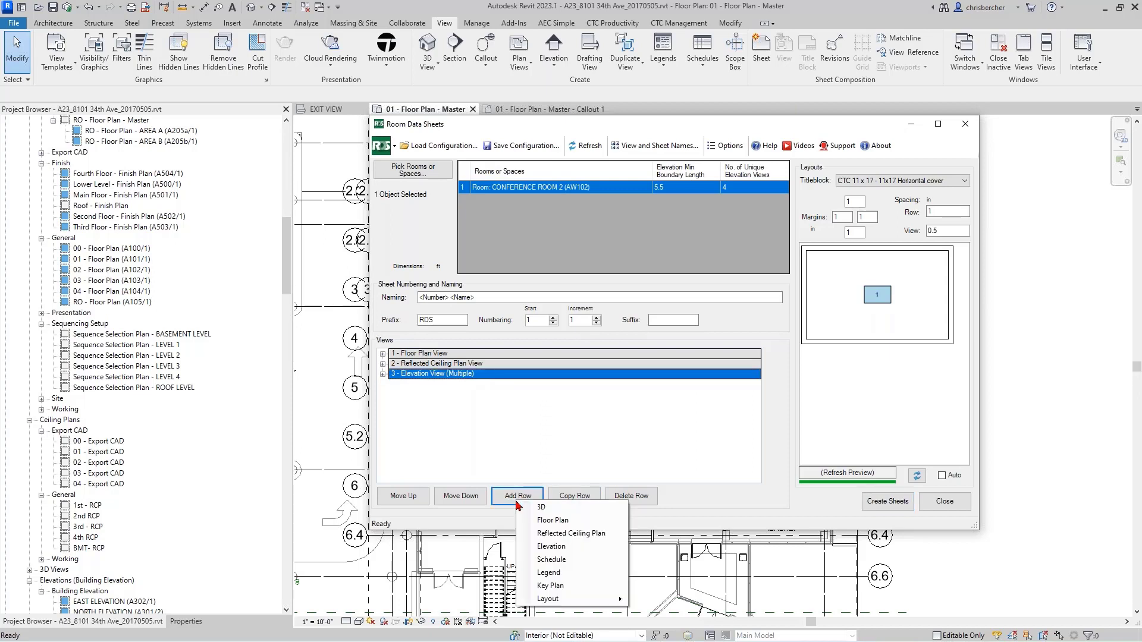
{"action": "left_click", "coordinate": [575, 507]}
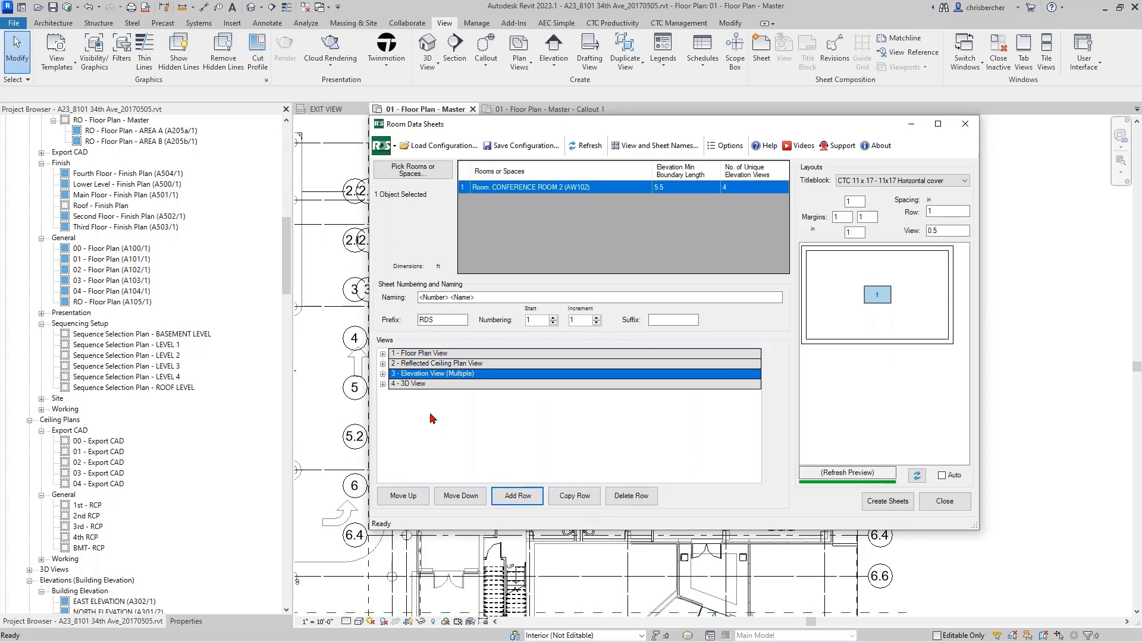
{"action": "left_click", "coordinate": [394, 384]}
{"action": "left_click", "coordinate": [383, 383]}
{"action": "mouse_move", "coordinate": [690, 418]}
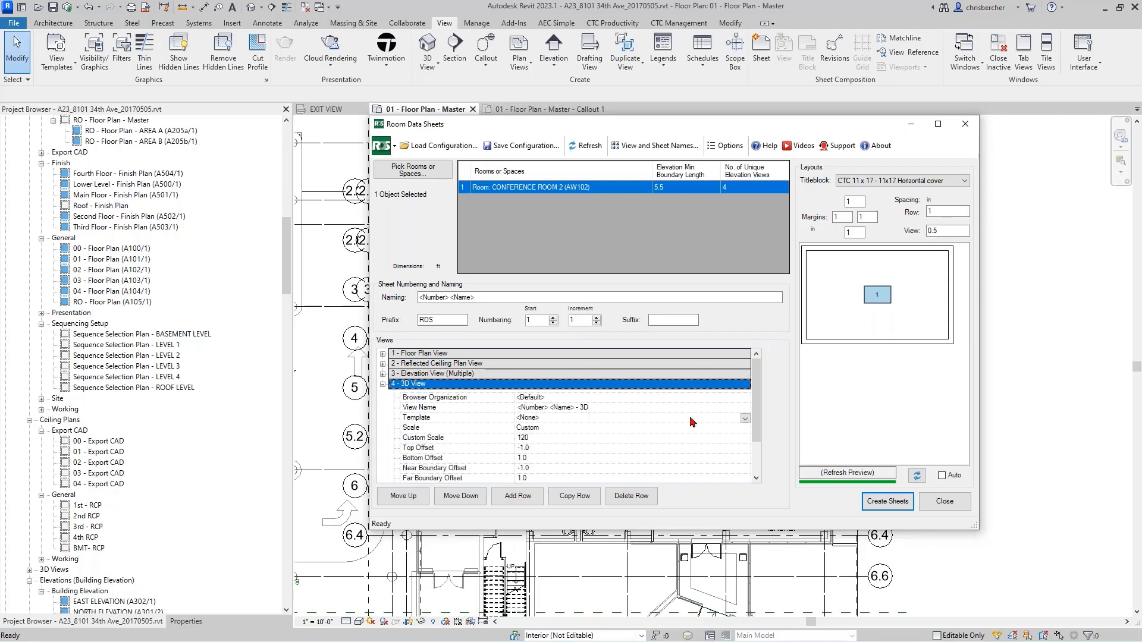
{"action": "left_click", "coordinate": [745, 419]}
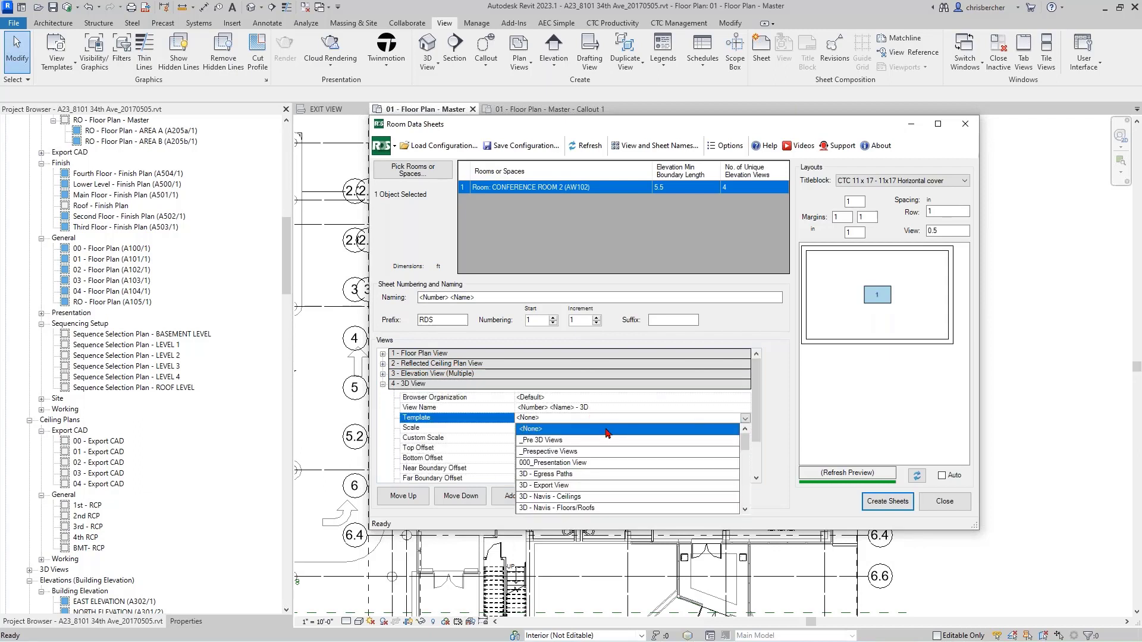
{"action": "left_click", "coordinate": [580, 463]}
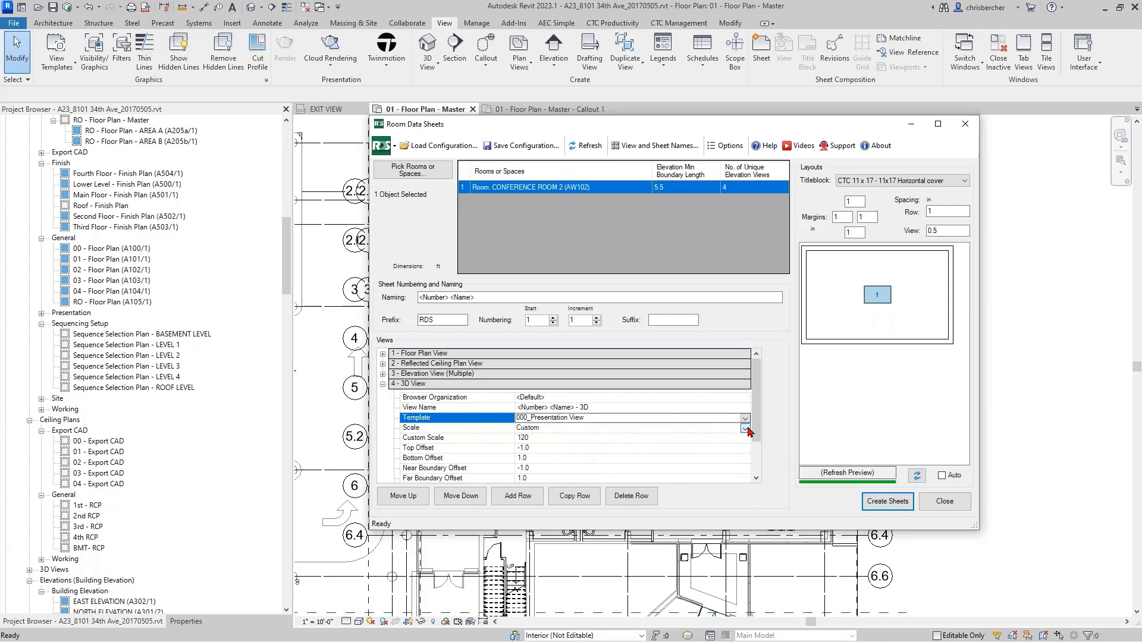
- Set the 3D view row's scale to 3/8" = 1'-0" and collapse the row
{"action": "left_click", "coordinate": [745, 429]}
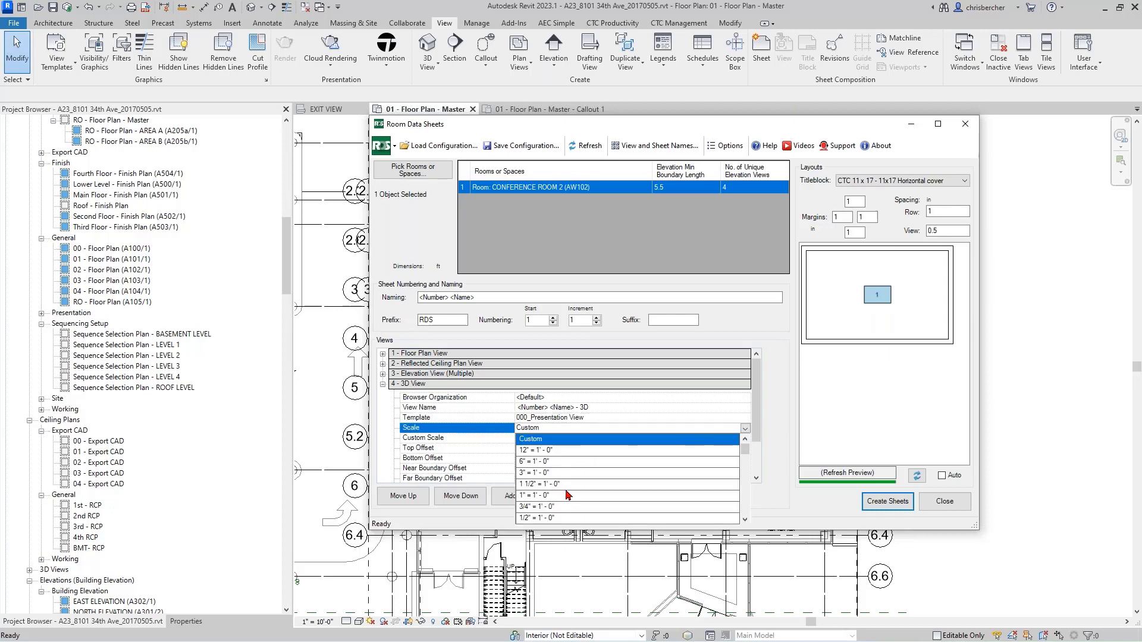
{"action": "scroll", "coordinate": [550, 502], "scroll_direction": "down", "scroll_amount": 1}
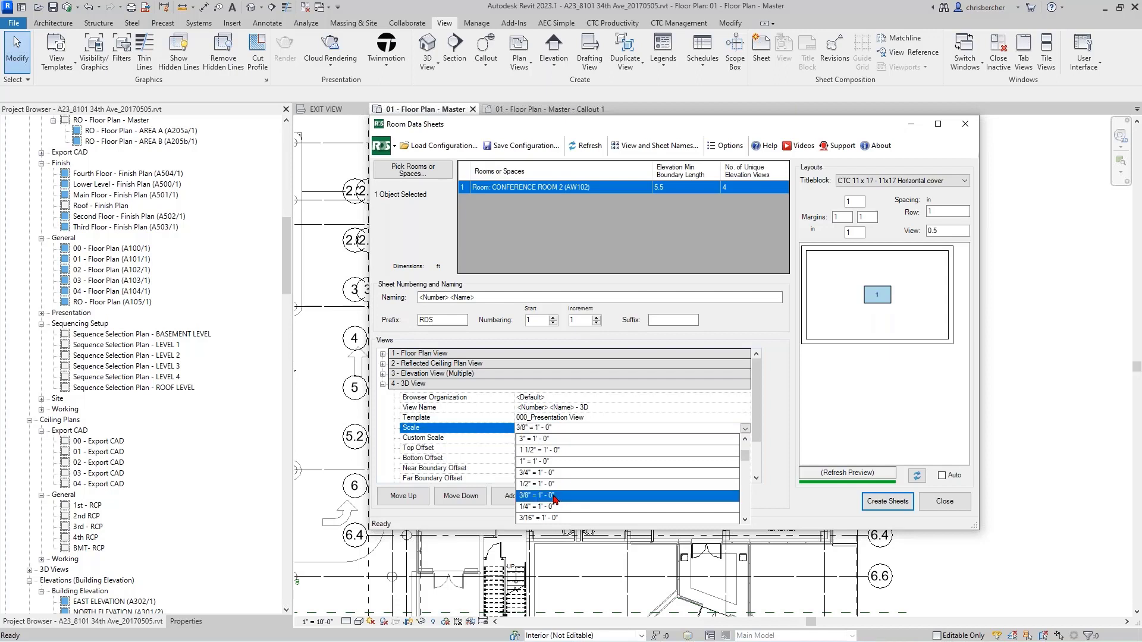
{"action": "left_click", "coordinate": [552, 495]}
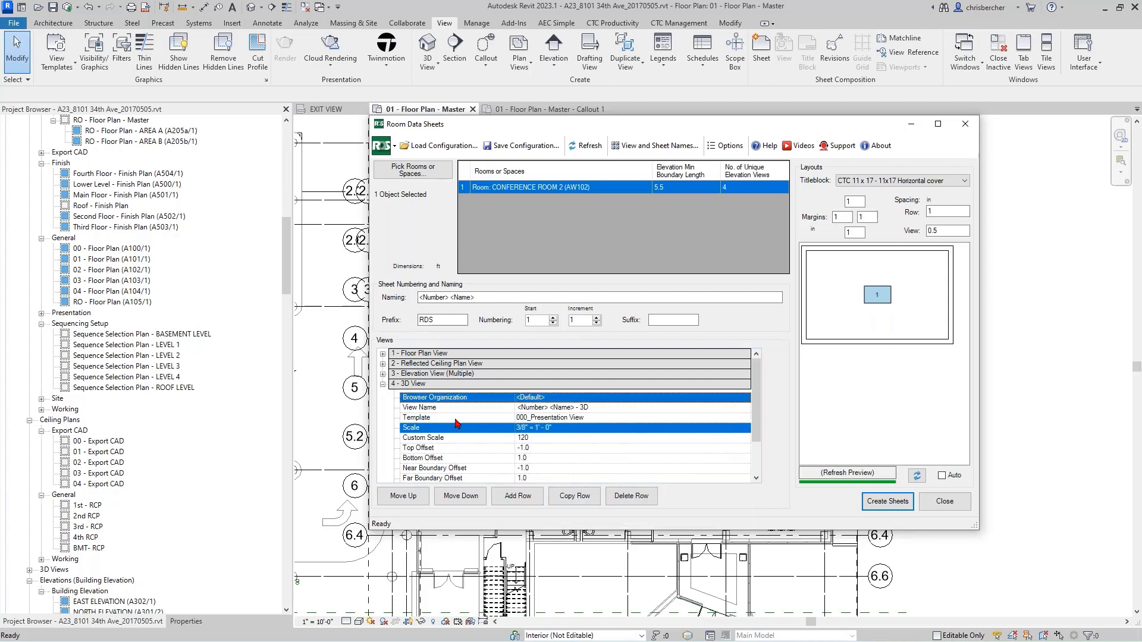
{"action": "left_click", "coordinate": [452, 425]}
{"action": "left_click", "coordinate": [382, 385]}
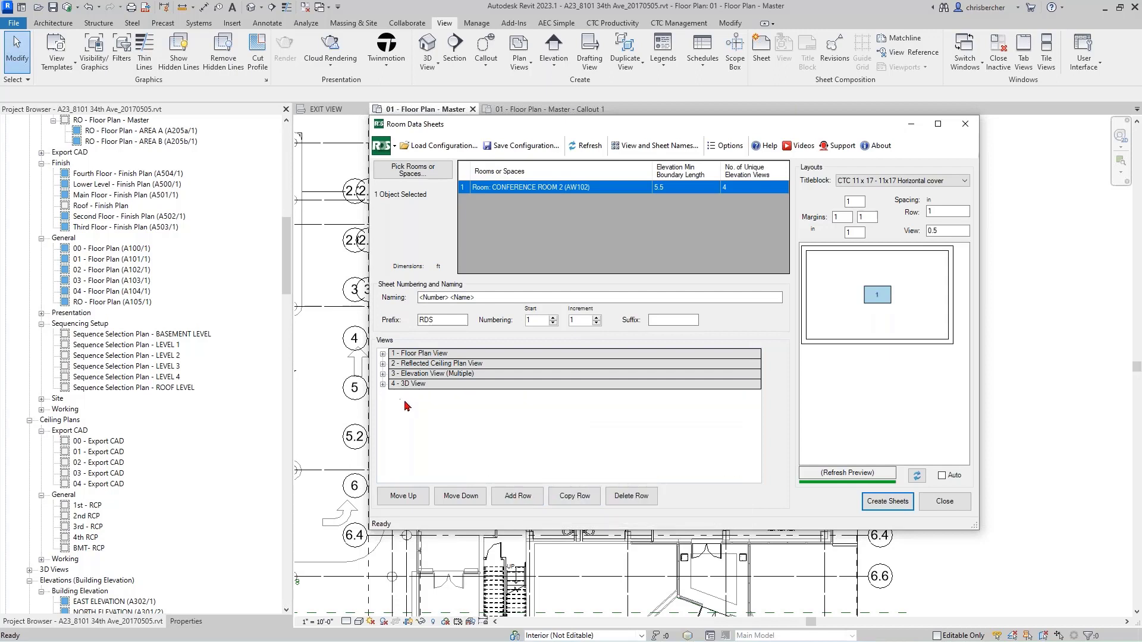
- Add a schedule view row and expand its settings
{"action": "left_click", "coordinate": [519, 498]}
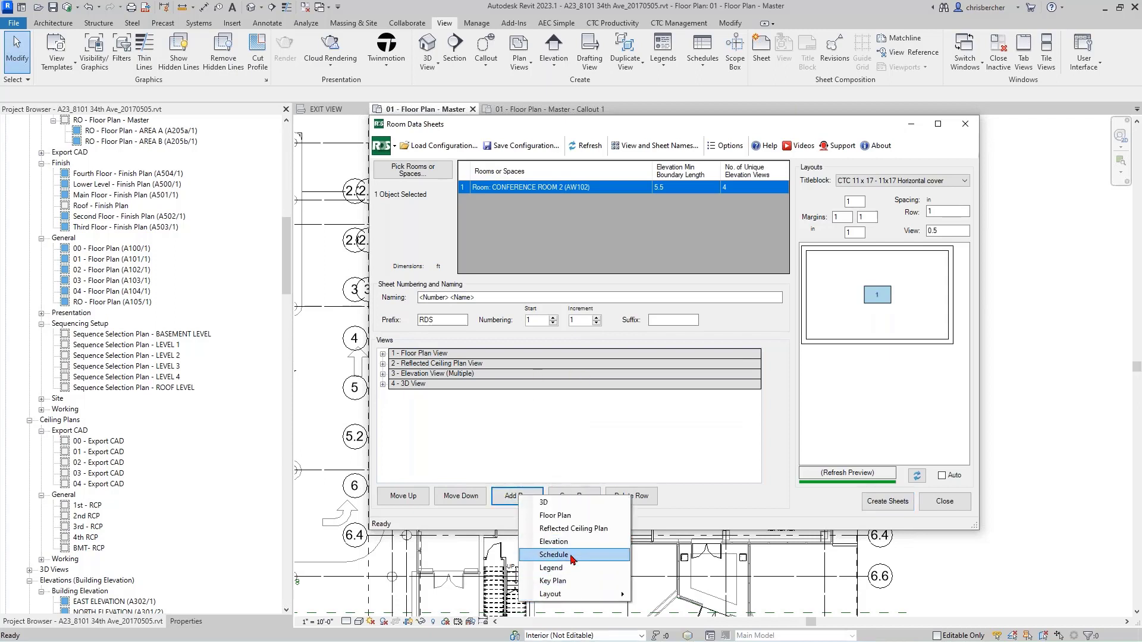
{"action": "left_click", "coordinate": [559, 555]}
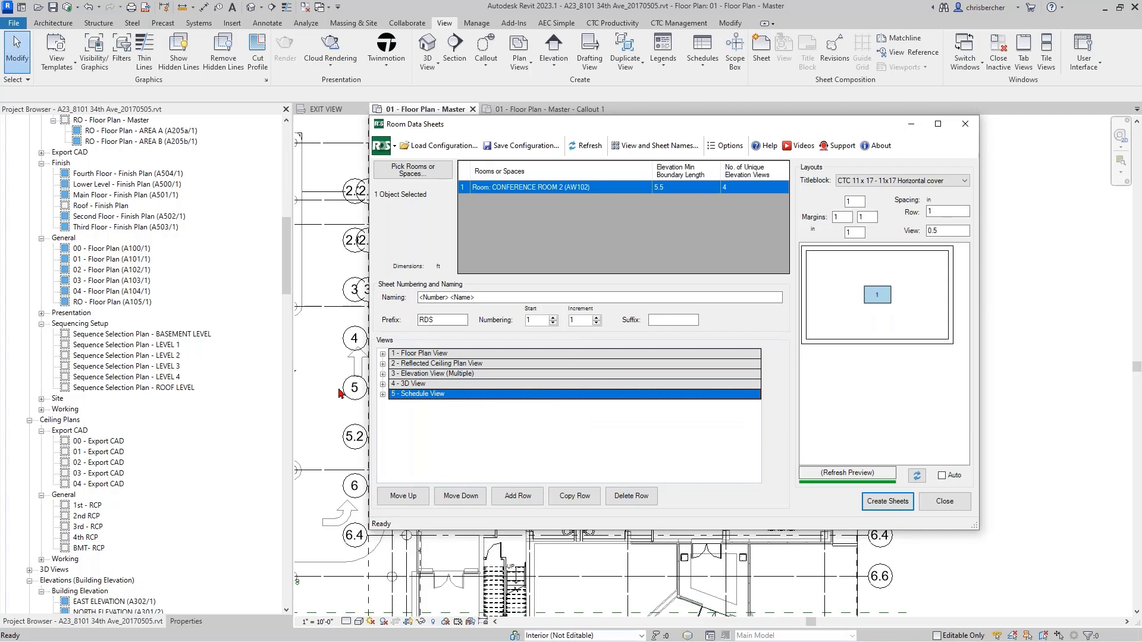
{"action": "left_click", "coordinate": [382, 394]}
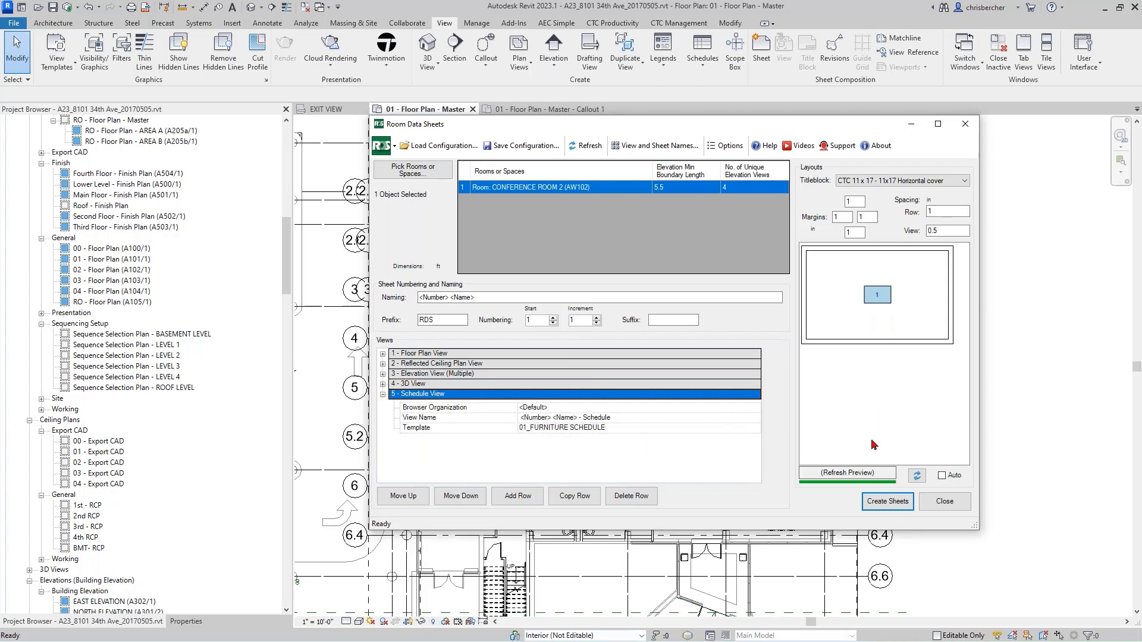
- Assign the Room Data Schedule template to the schedule view row and refresh the sheet layout preview
{"action": "left_click", "coordinate": [719, 427]}
{"action": "left_click", "coordinate": [755, 428]}
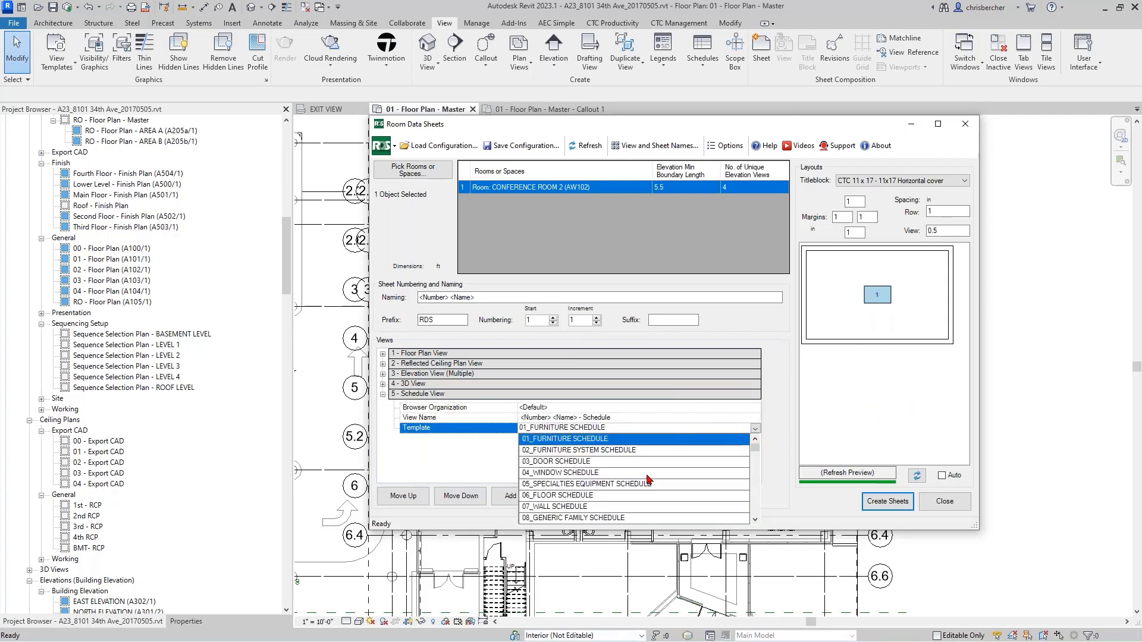
{"action": "scroll", "coordinate": [645, 478], "scroll_direction": "down", "scroll_amount": 1}
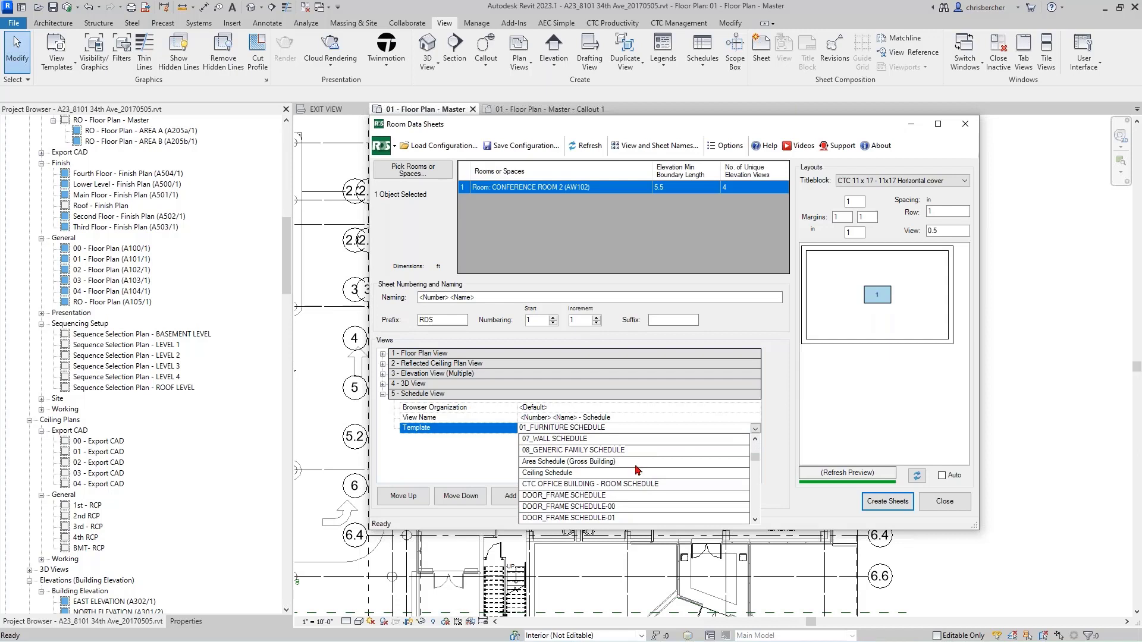
{"action": "scroll", "coordinate": [645, 479], "scroll_direction": "down", "scroll_amount": 1}
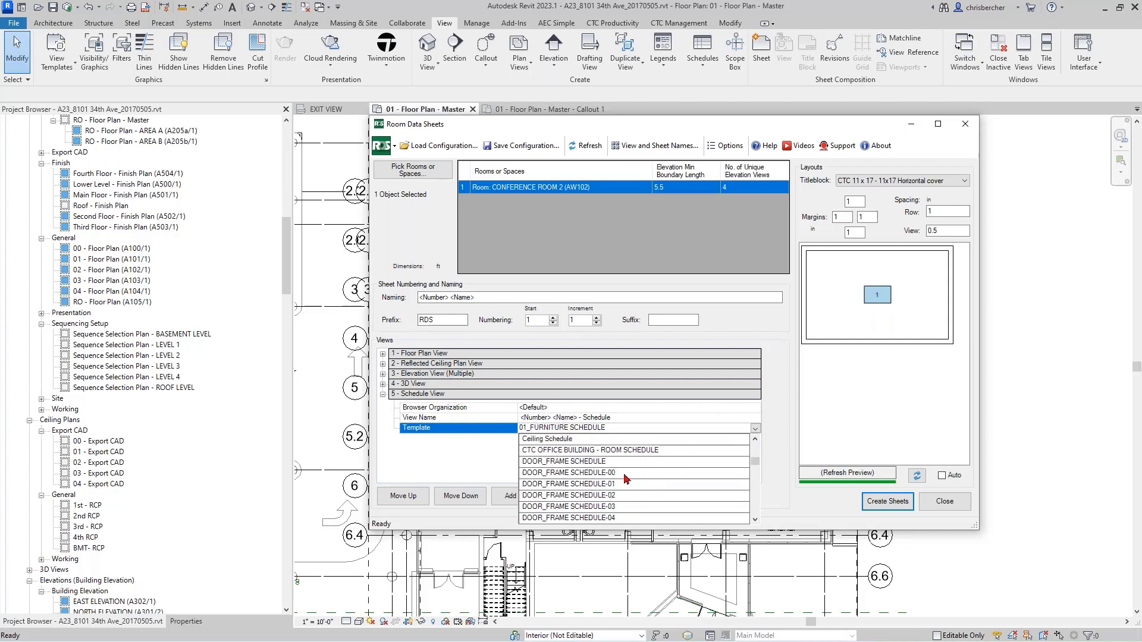
{"action": "scroll", "coordinate": [624, 479], "scroll_direction": "down", "scroll_amount": 4}
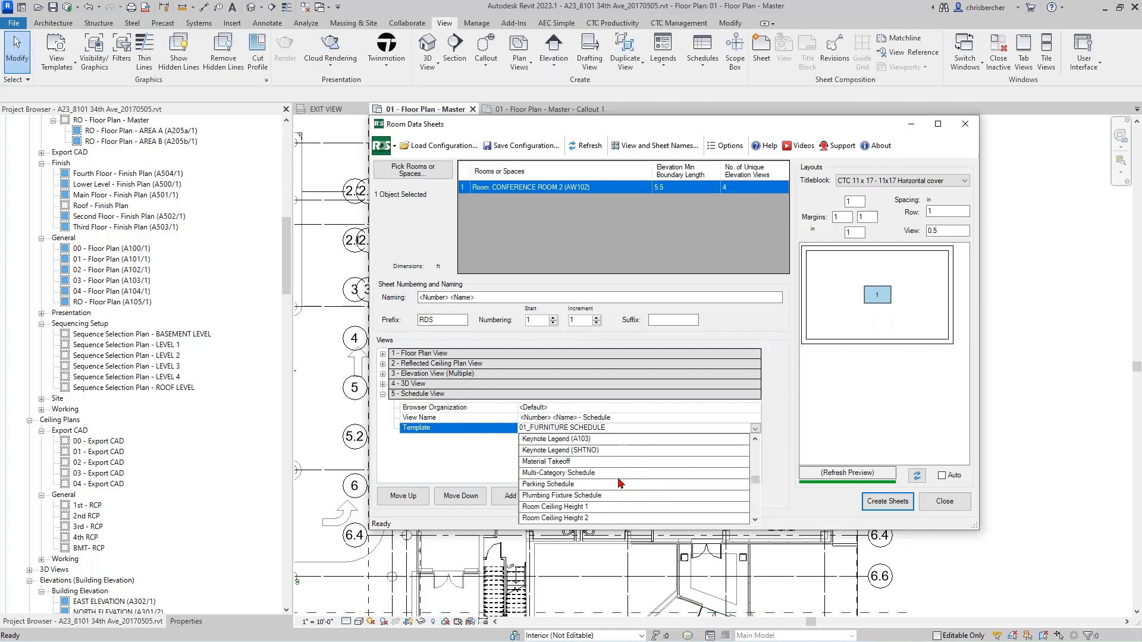
{"action": "scroll", "coordinate": [617, 475], "scroll_direction": "down", "scroll_amount": 1}
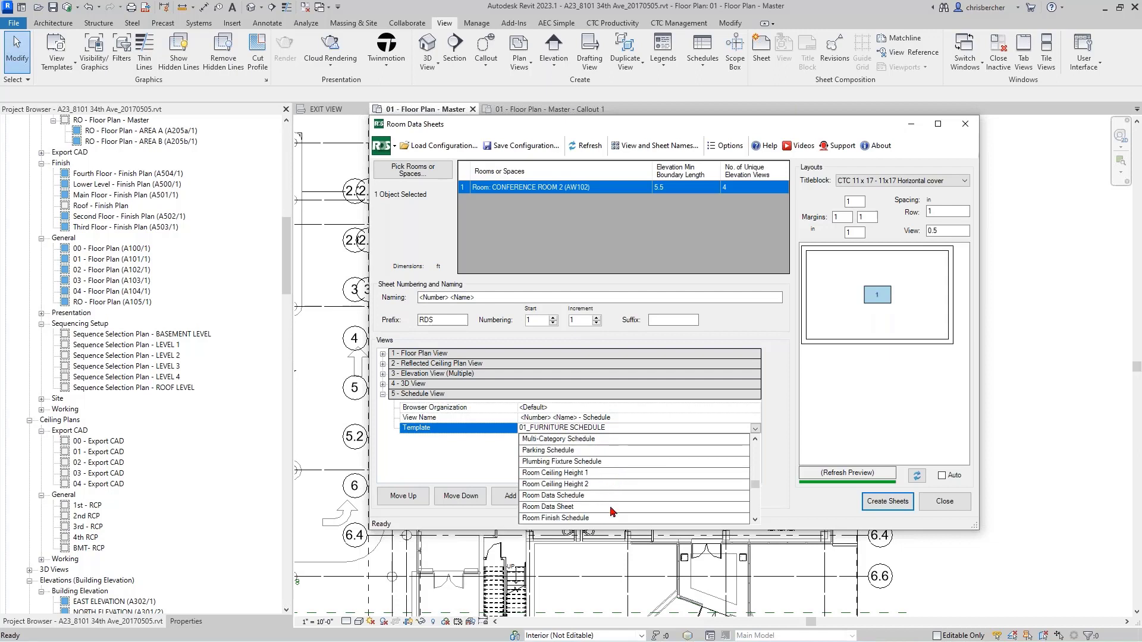
{"action": "left_click", "coordinate": [617, 495]}
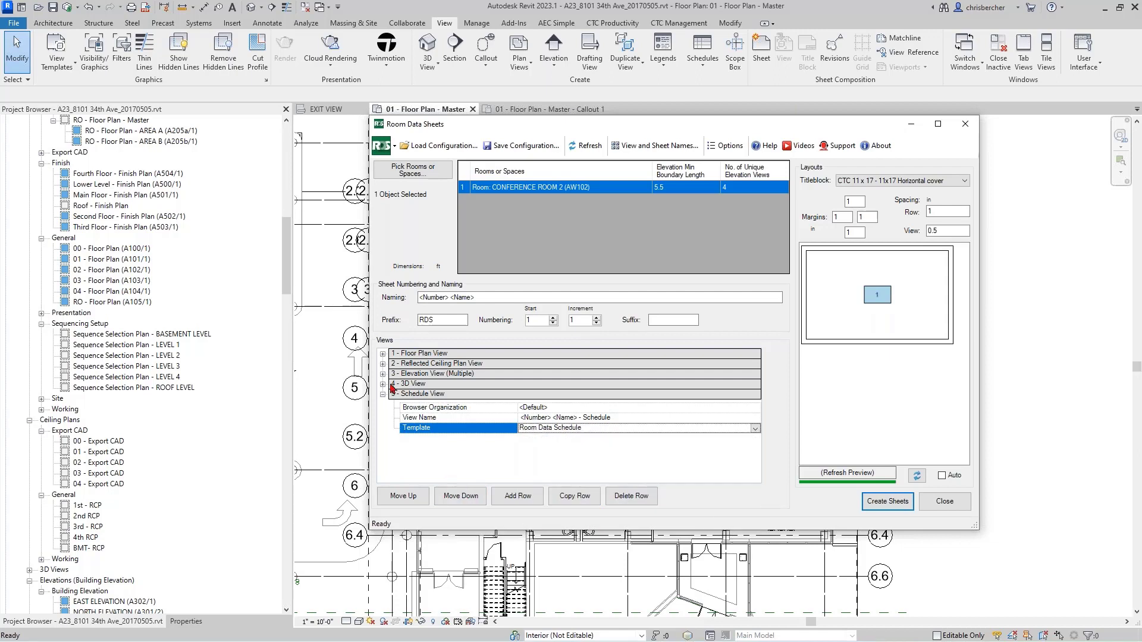
{"action": "left_click", "coordinate": [916, 476]}
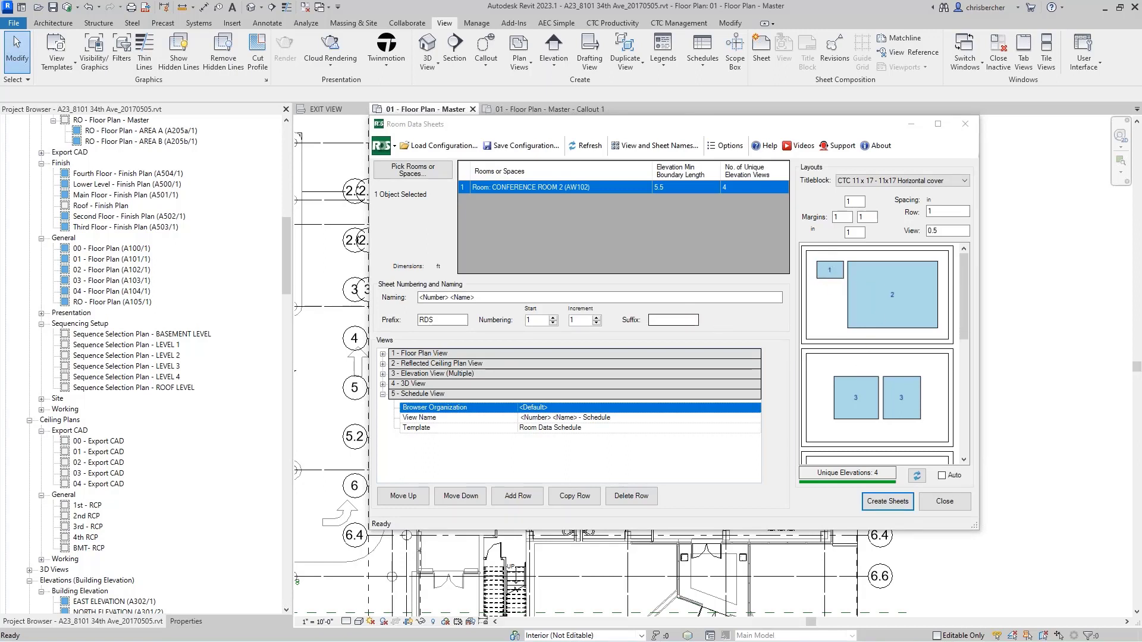
- Collapse the schedule row and examine the settings of the floor plan and reflected ceiling plan rows
{"action": "left_click", "coordinate": [383, 393]}
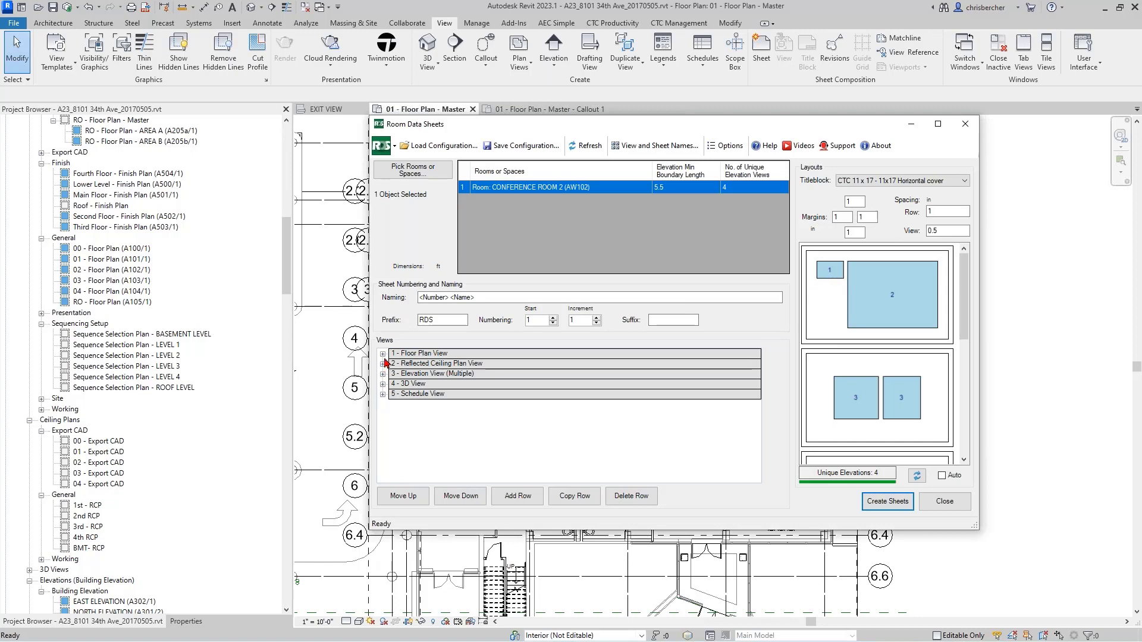
{"action": "left_click", "coordinate": [383, 353]}
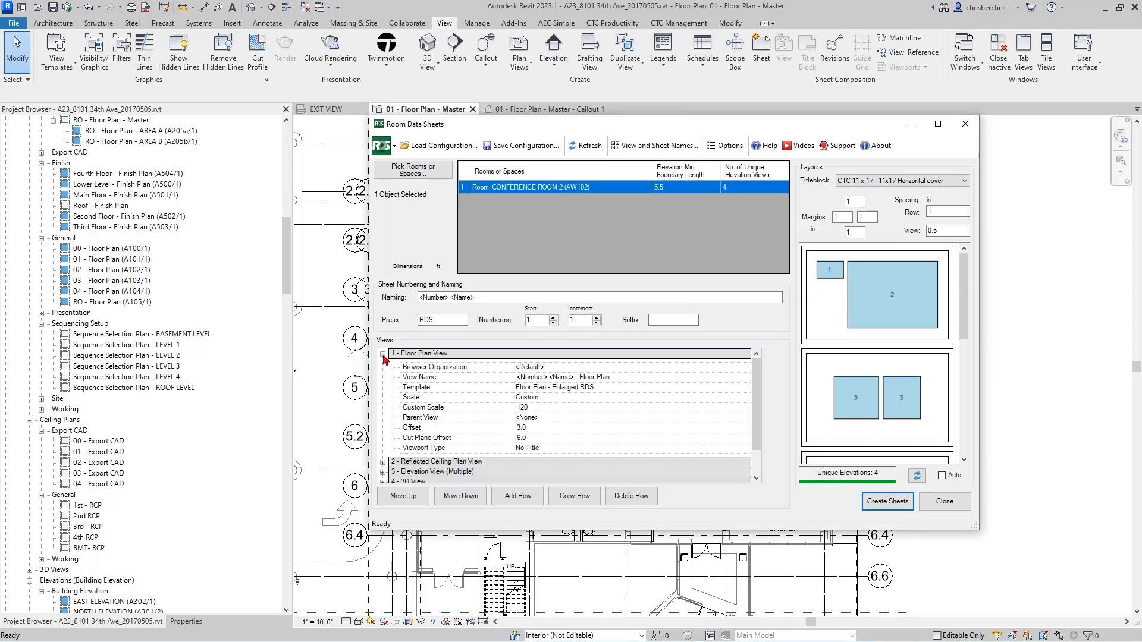
{"action": "left_click", "coordinate": [383, 354]}
{"action": "left_click", "coordinate": [382, 364]}
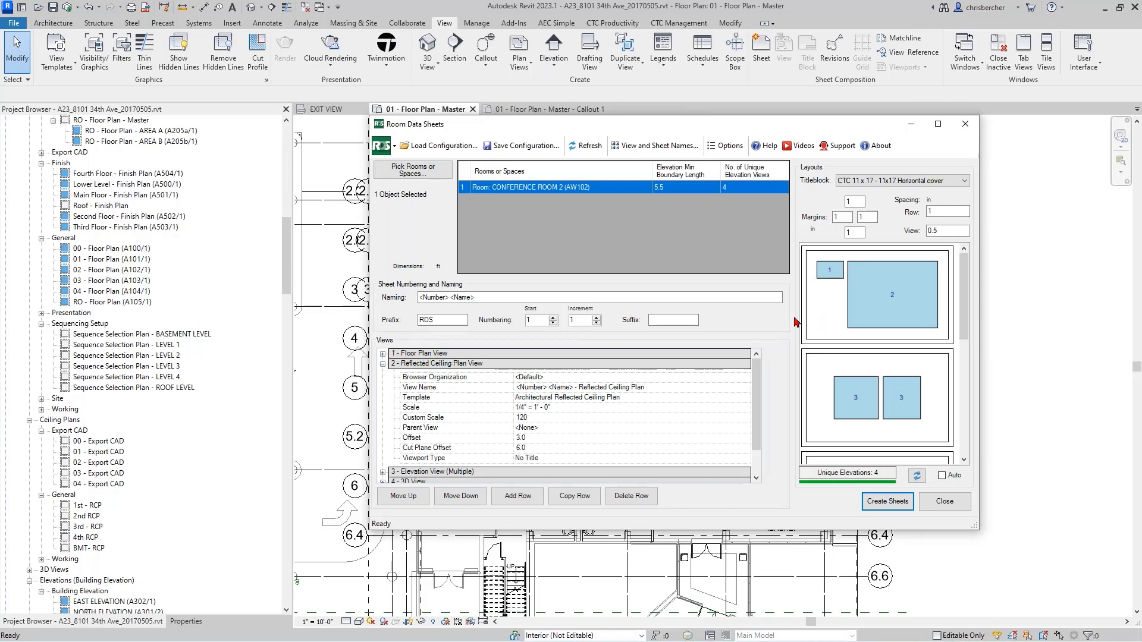
{"action": "left_click", "coordinate": [531, 379]}
{"action": "left_click", "coordinate": [548, 398]}
{"action": "scroll", "coordinate": [481, 420], "scroll_direction": "down", "scroll_amount": 1}
{"action": "scroll", "coordinate": [473, 416], "scroll_direction": "up", "scroll_amount": 1}
- Set the Architectural Reflected Ceiling Plan view template's view scale to 1/4" = 1'-0"
{"action": "left_click", "coordinate": [219, 356]}
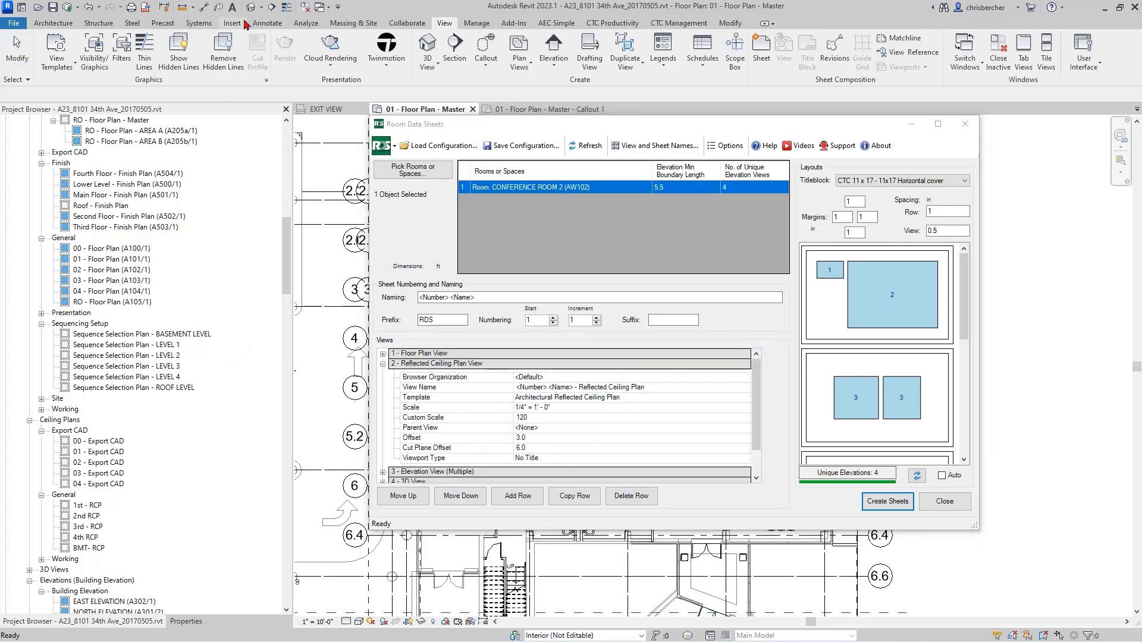
{"action": "left_click", "coordinate": [50, 62]}
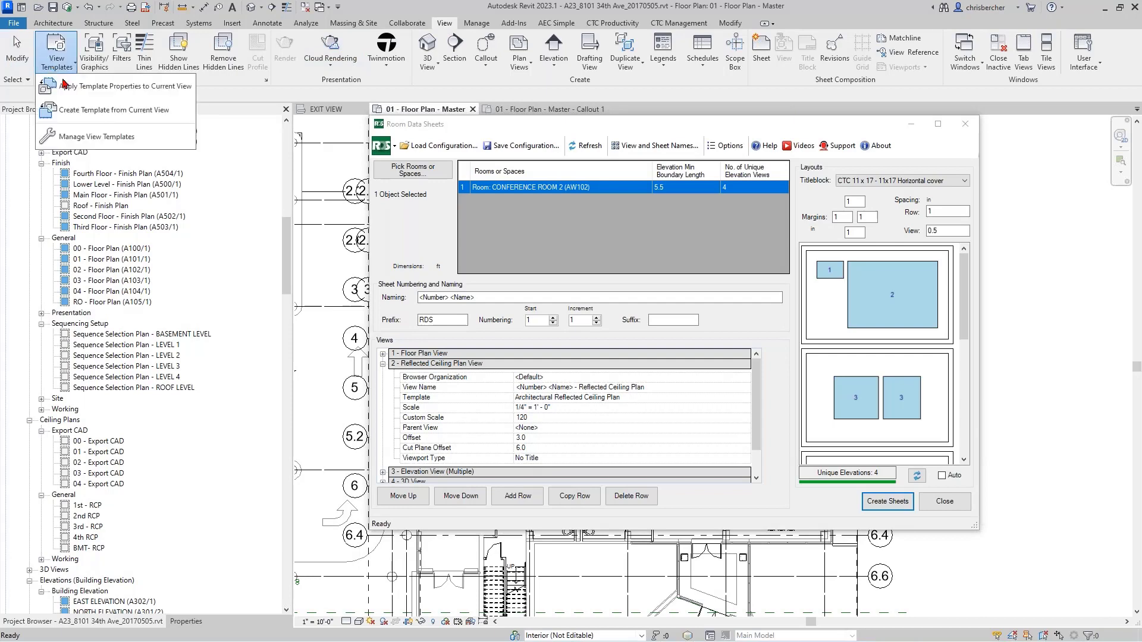
{"action": "left_click", "coordinate": [77, 138]}
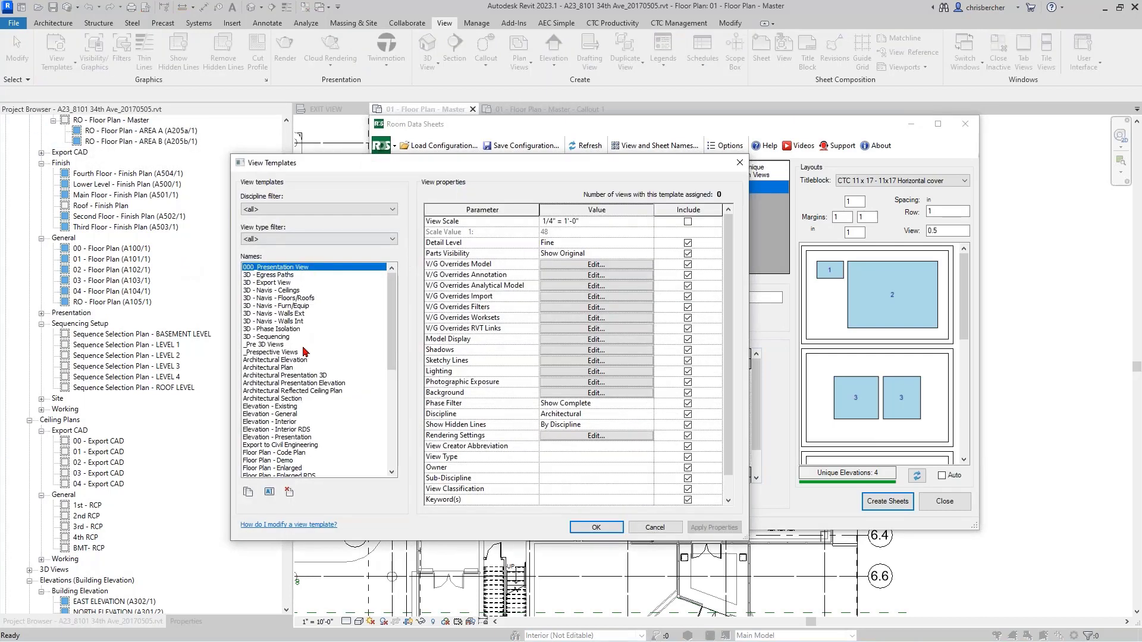
{"action": "scroll", "coordinate": [293, 314], "scroll_direction": "down", "scroll_amount": 5}
{"action": "scroll", "coordinate": [293, 313], "scroll_direction": "up", "scroll_amount": 2}
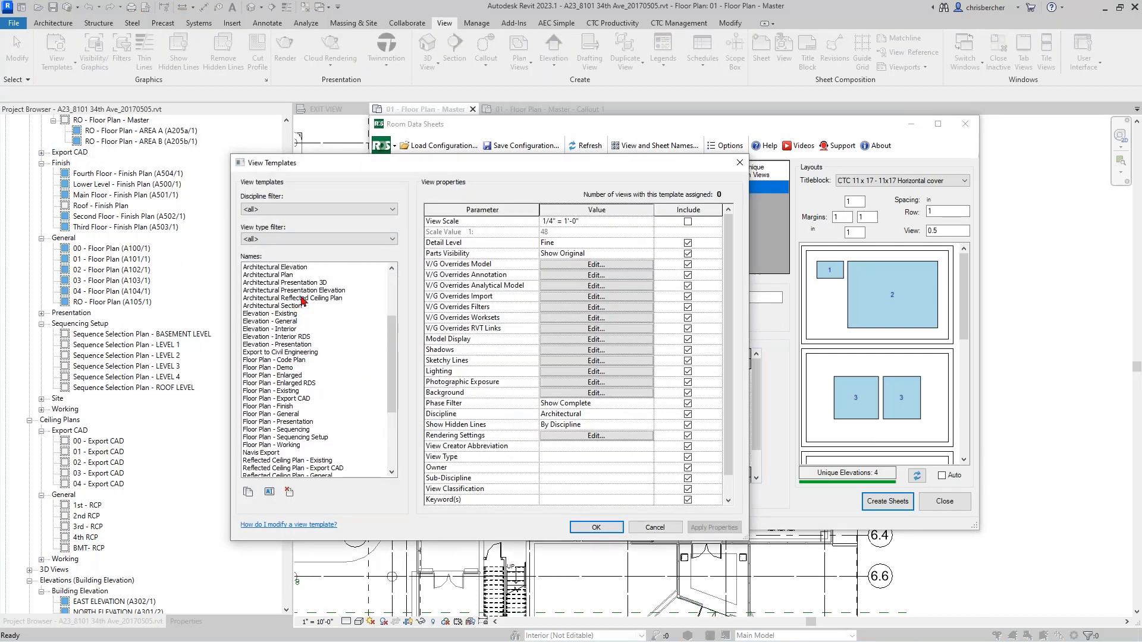
{"action": "left_click", "coordinate": [300, 297]}
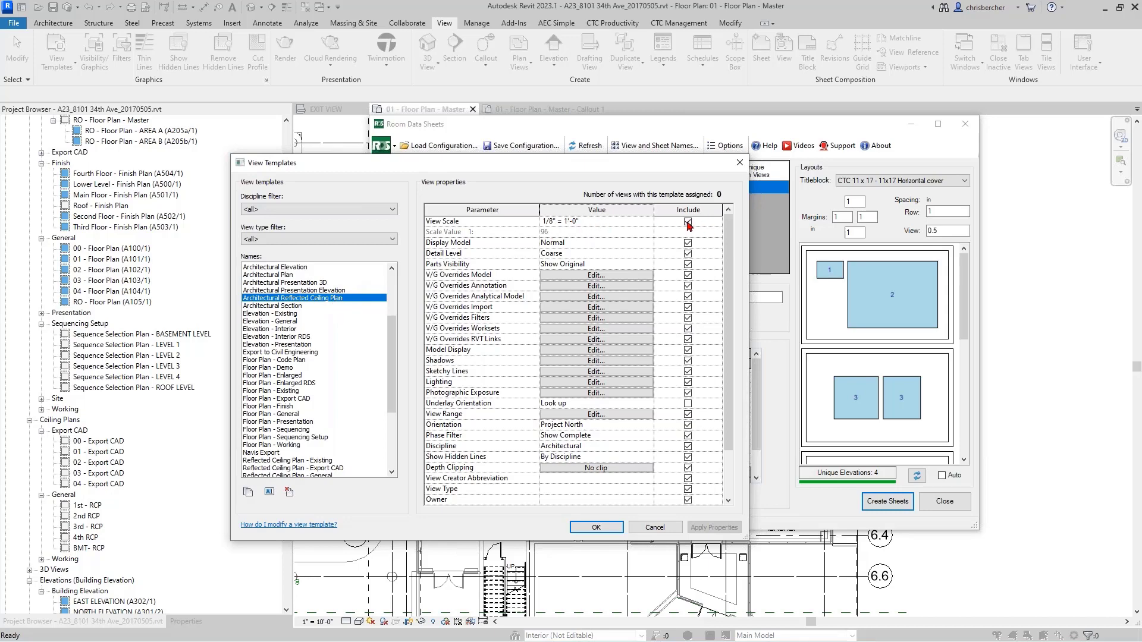
{"action": "left_click", "coordinate": [648, 222]}
{"action": "scroll", "coordinate": [571, 253], "scroll_direction": "up", "scroll_amount": 2}
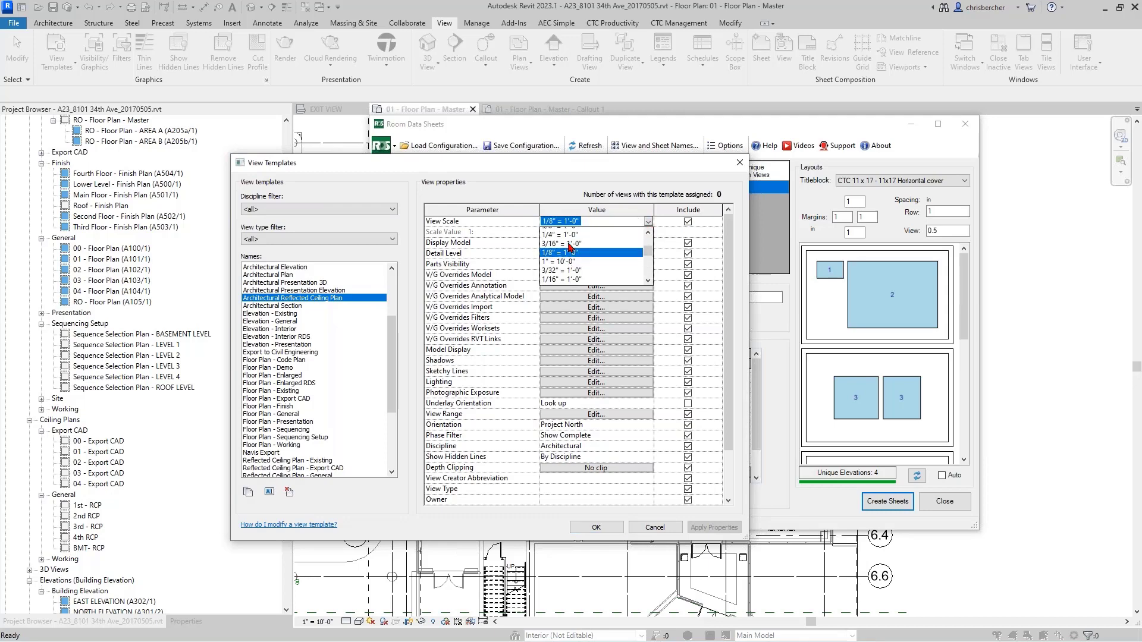
{"action": "left_click", "coordinate": [570, 250]}
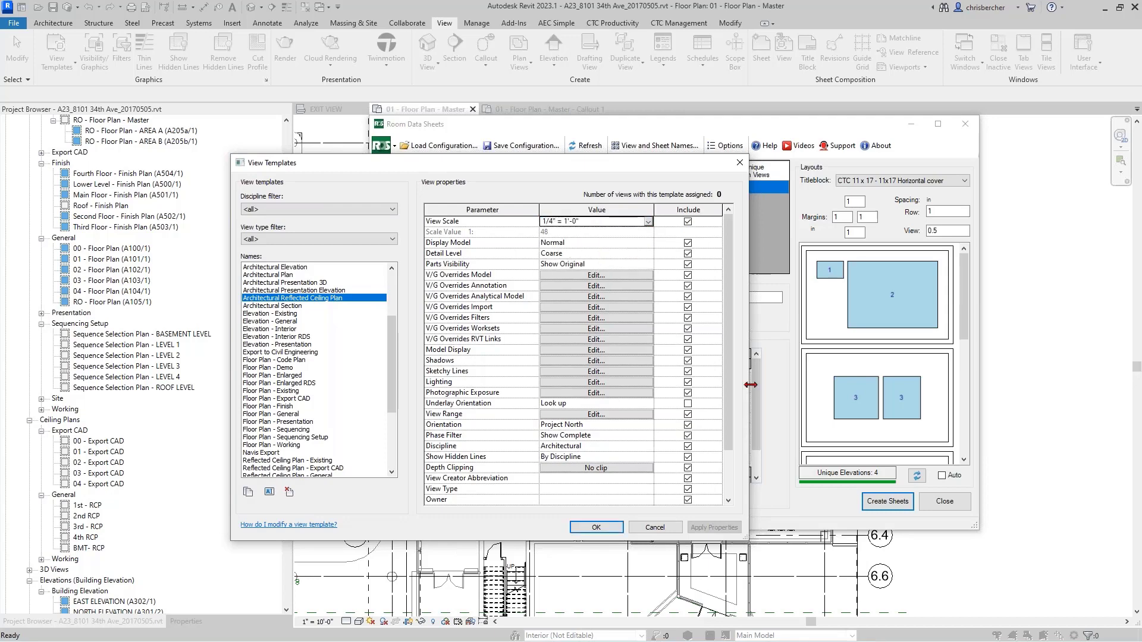
{"action": "left_click", "coordinate": [609, 528]}
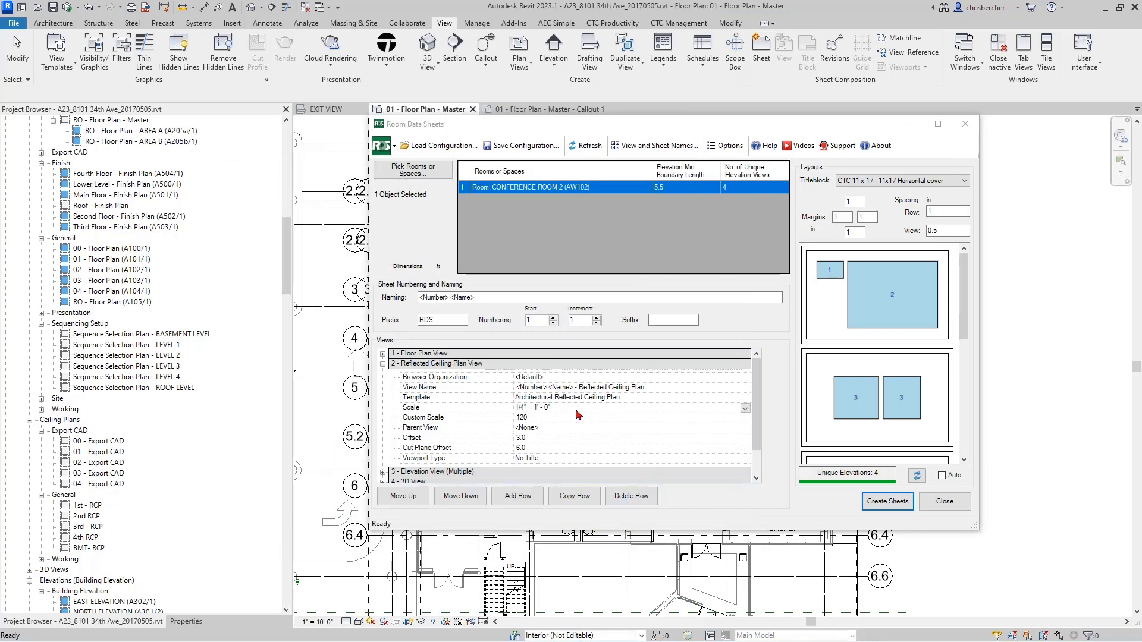
- Refresh the Room Data Sheets data and layout preview, and look through all previewed sheets
{"action": "left_click", "coordinate": [916, 475]}
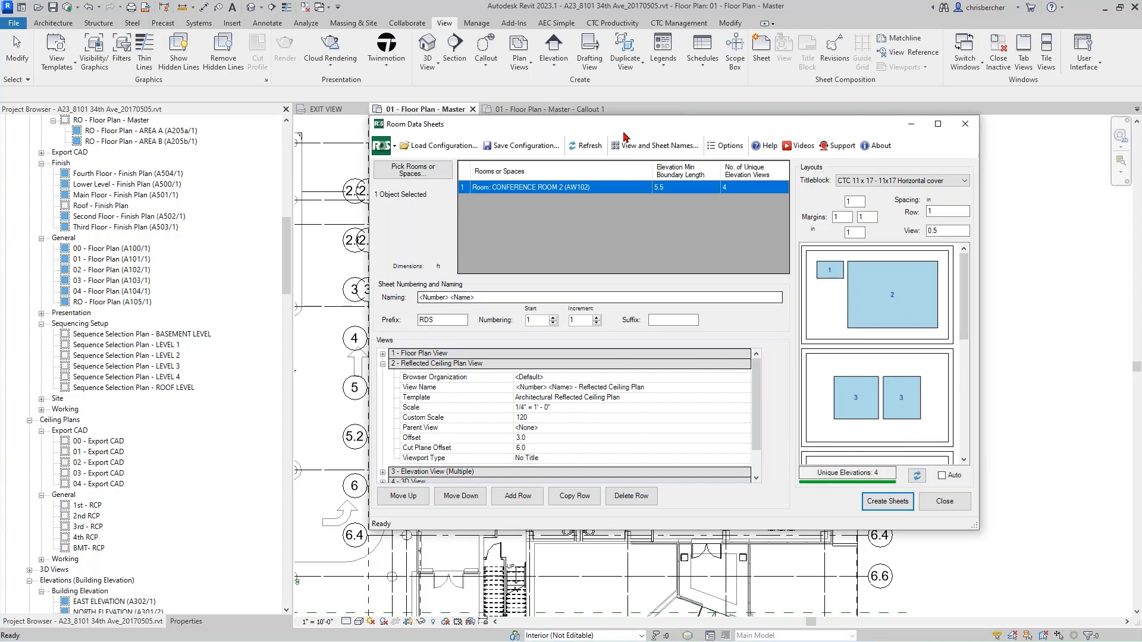
{"action": "left_click", "coordinate": [586, 145]}
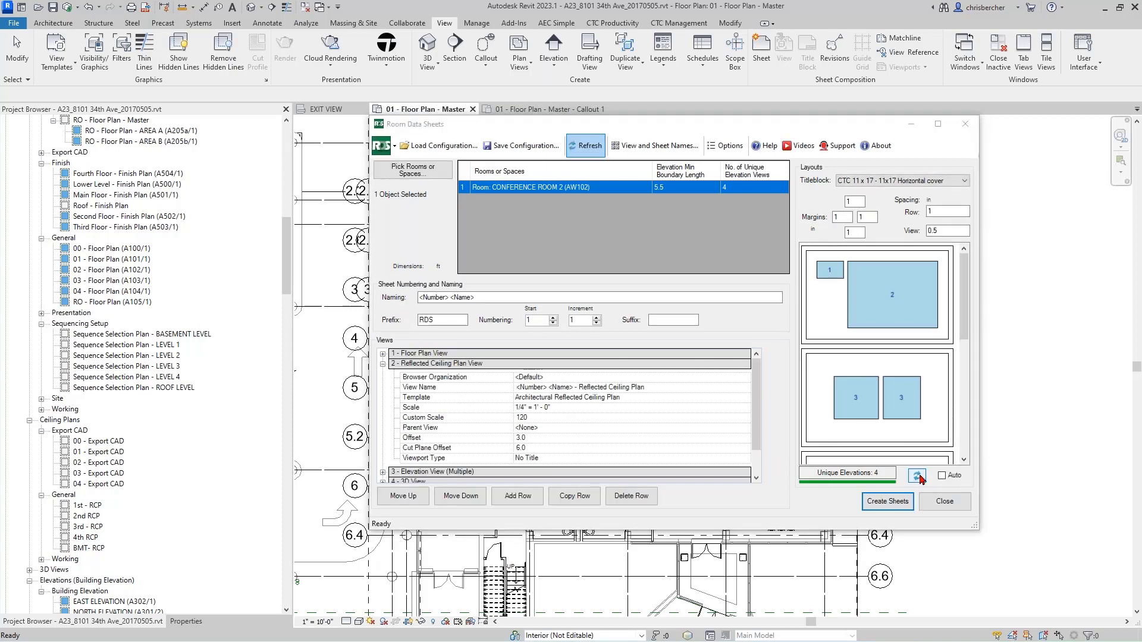
{"action": "left_click", "coordinate": [917, 476]}
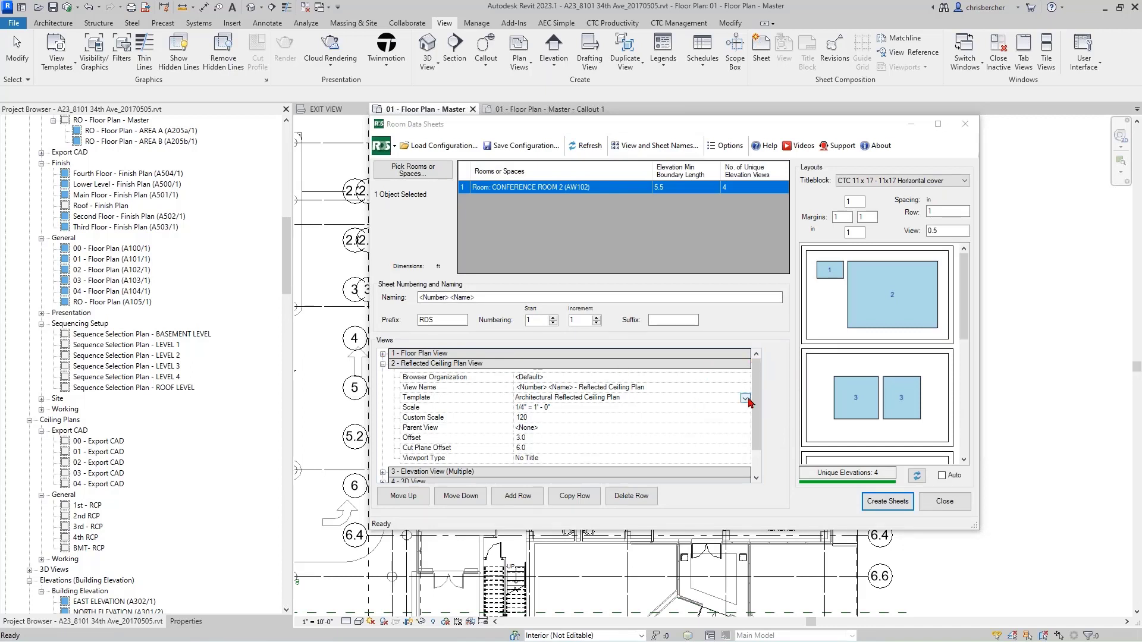
{"action": "mouse_move", "coordinate": [745, 396]}
{"action": "scroll", "coordinate": [390, 372], "scroll_direction": "down", "scroll_amount": 1}
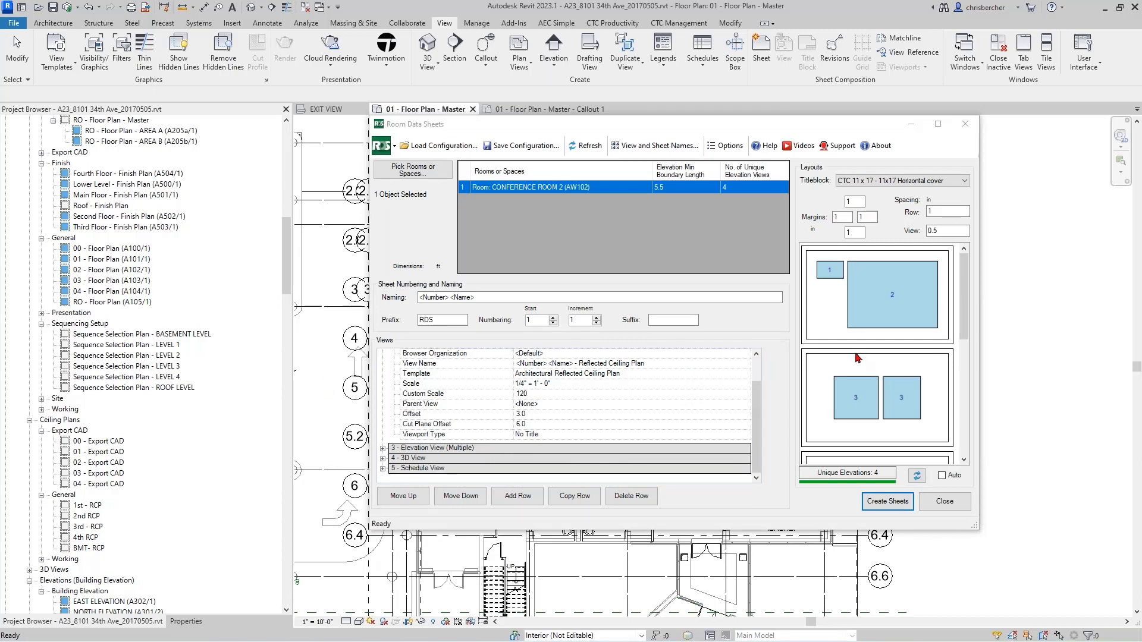
{"action": "left_click_drag", "start_coordinate": [964, 290], "coordinate": [957, 414]}
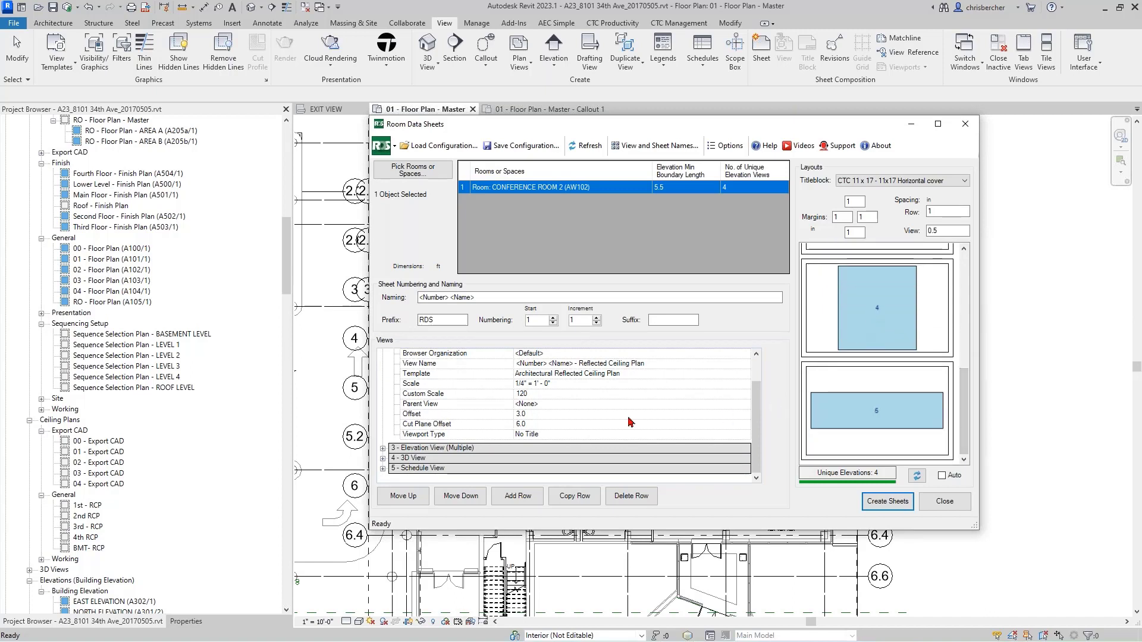
{"action": "scroll", "coordinate": [889, 350], "scroll_direction": "up", "scroll_amount": 4}
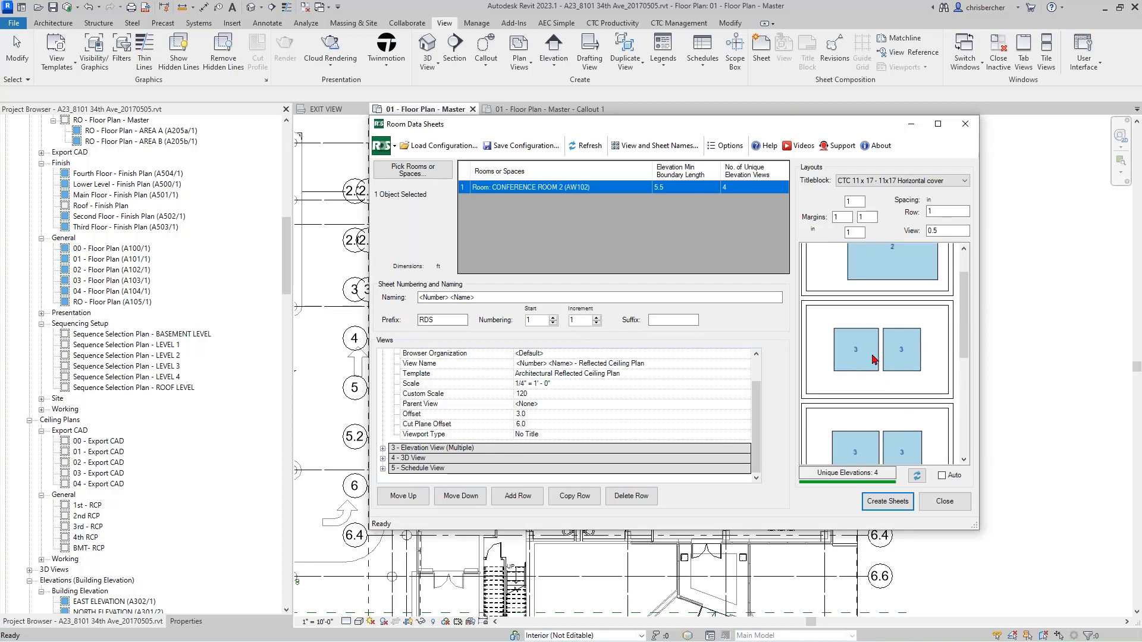
{"action": "scroll", "coordinate": [874, 359], "scroll_direction": "up", "scroll_amount": 2}
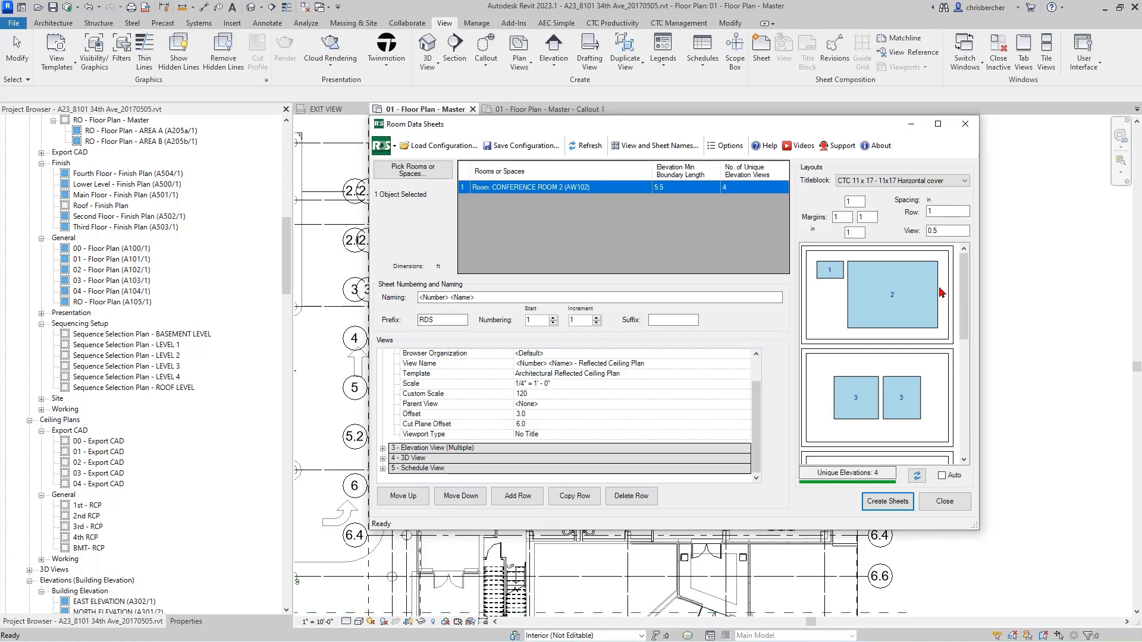
- Set the right sheet margin to 3 in and the view spacing to 2 in, and refresh the layout preview
{"action": "left_click", "coordinate": [864, 217]}
{"action": "double_click", "coordinate": [864, 218]}
{"action": "type", "text": "2"}
{"action": "left_click", "coordinate": [871, 218]}
{"action": "double_click", "coordinate": [847, 233]}
{"action": "left_click_drag", "start_coordinate": [860, 232], "coordinate": [819, 235]}
{"action": "mouse_move", "coordinate": [873, 218]}
{"action": "left_mouse_down"}
{"action": "mouse_move", "coordinate": [859, 220]}
{"action": "mouse_move", "coordinate": [874, 216]}
{"action": "left_mouse_up"}
{"action": "type", "text": "3"}
{"action": "left_click", "coordinate": [935, 232]}
{"action": "double_click", "coordinate": [943, 230]}
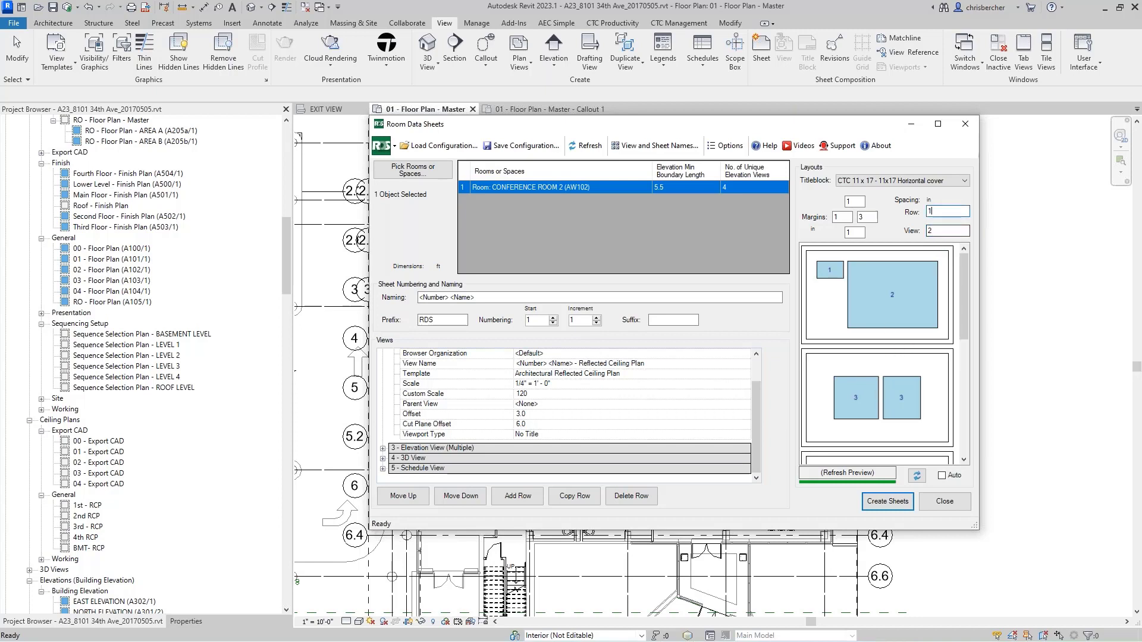
{"action": "left_click", "coordinate": [916, 476]}
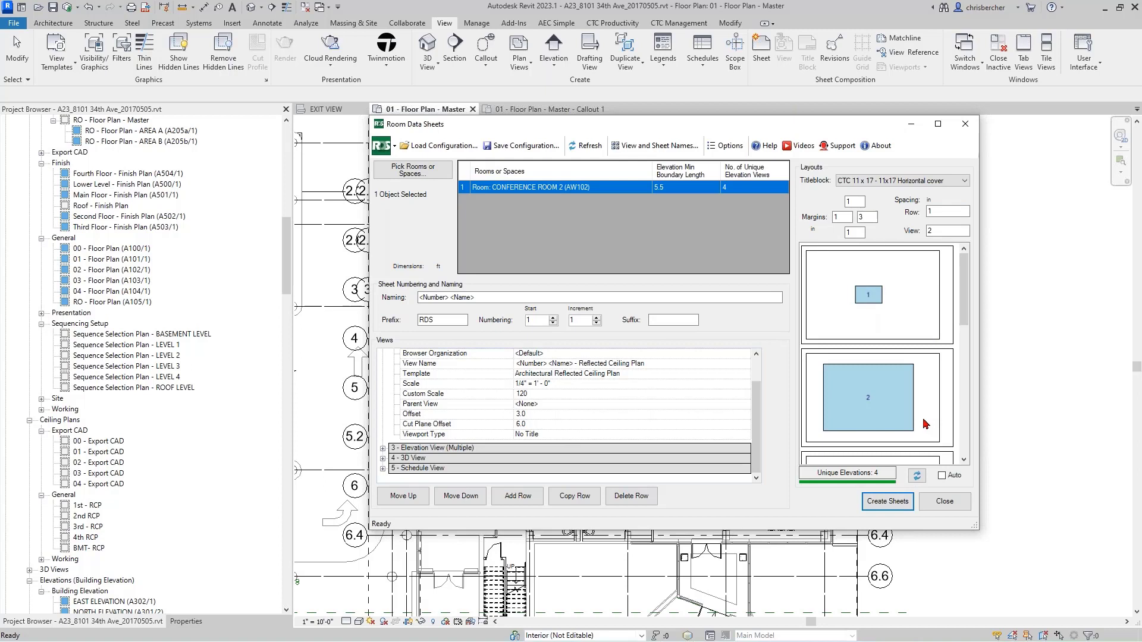
- Examine how the views are arranged across all previewed sheets with the current margins and spacing
{"action": "left_click", "coordinate": [867, 217]}
{"action": "left_click_drag", "start_coordinate": [866, 217], "coordinate": [854, 219]}
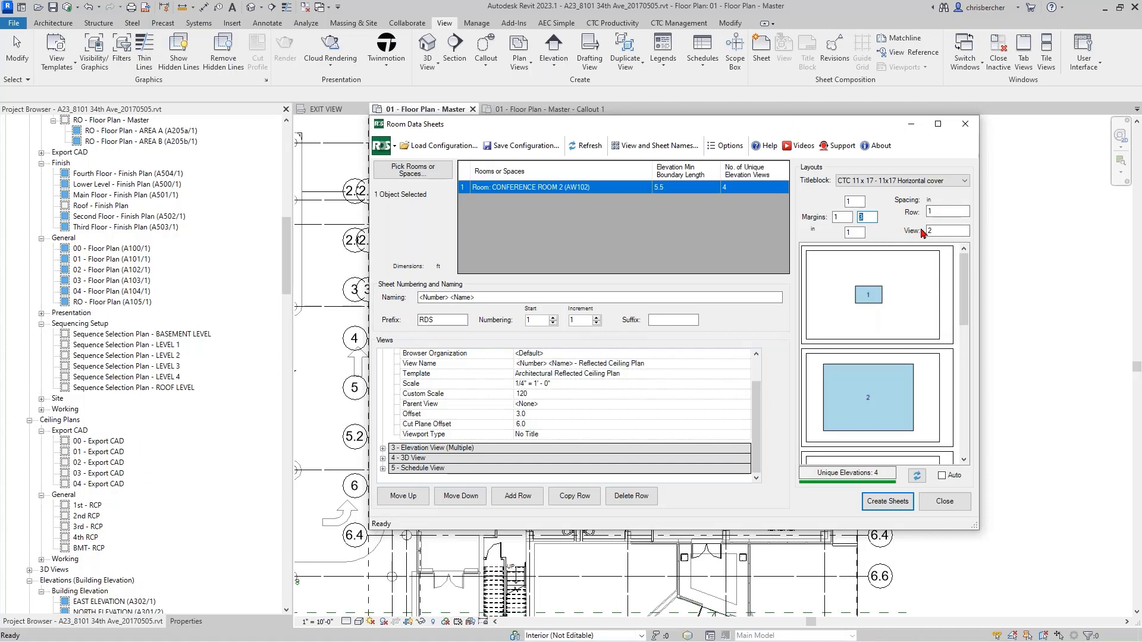
{"action": "scroll", "coordinate": [935, 387], "scroll_direction": "down", "scroll_amount": 3}
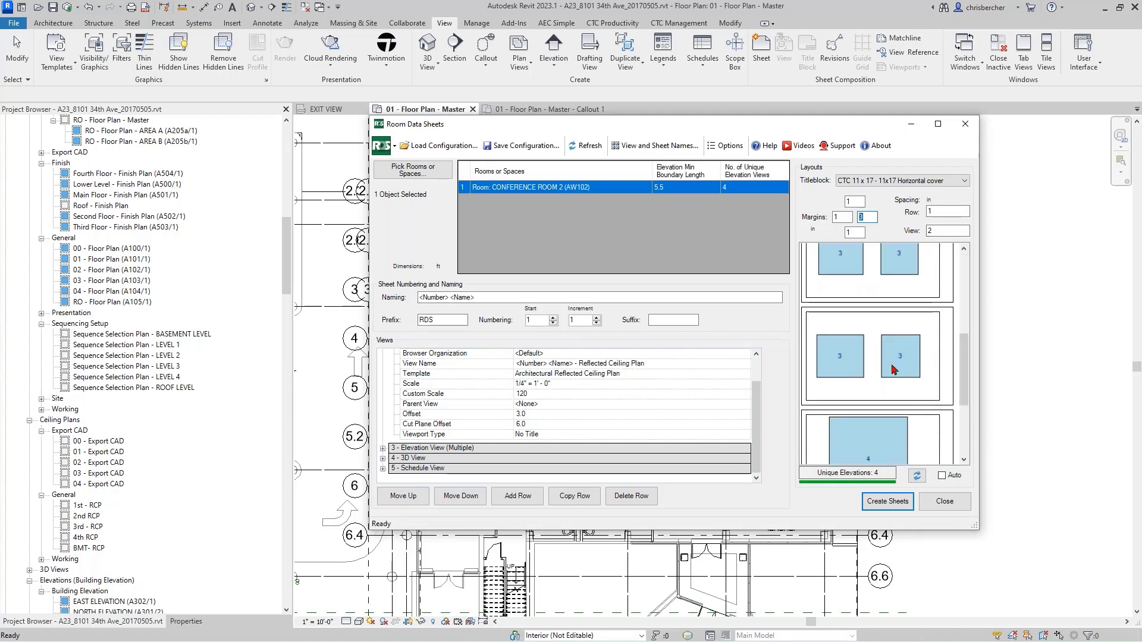
{"action": "scroll", "coordinate": [893, 368], "scroll_direction": "up", "scroll_amount": 3}
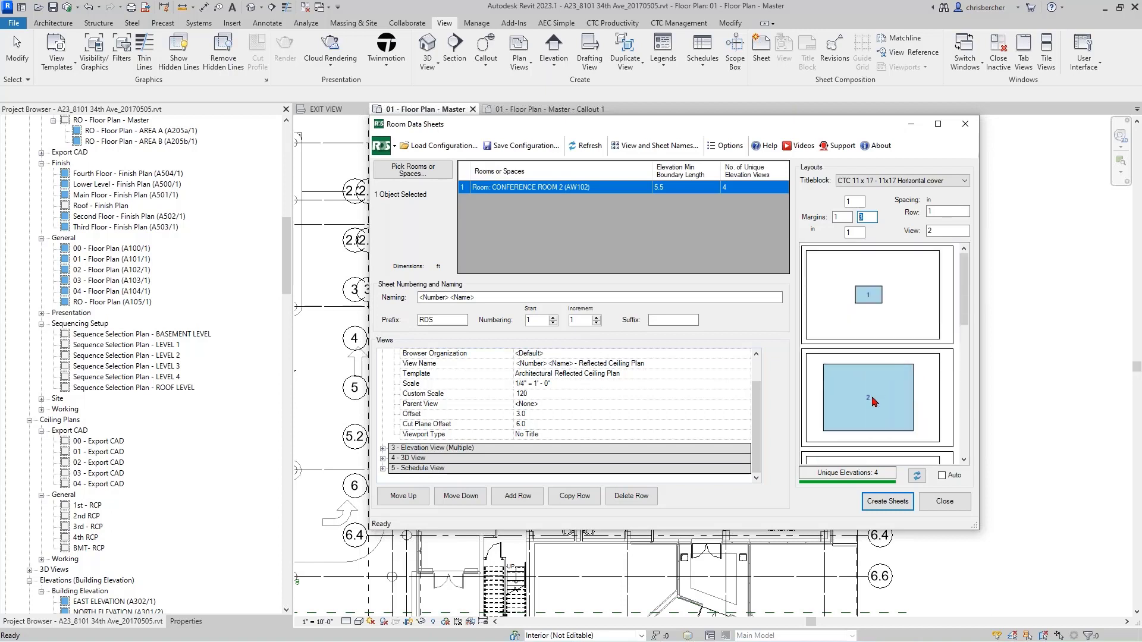
{"action": "scroll", "coordinate": [873, 385], "scroll_direction": "down", "scroll_amount": 2}
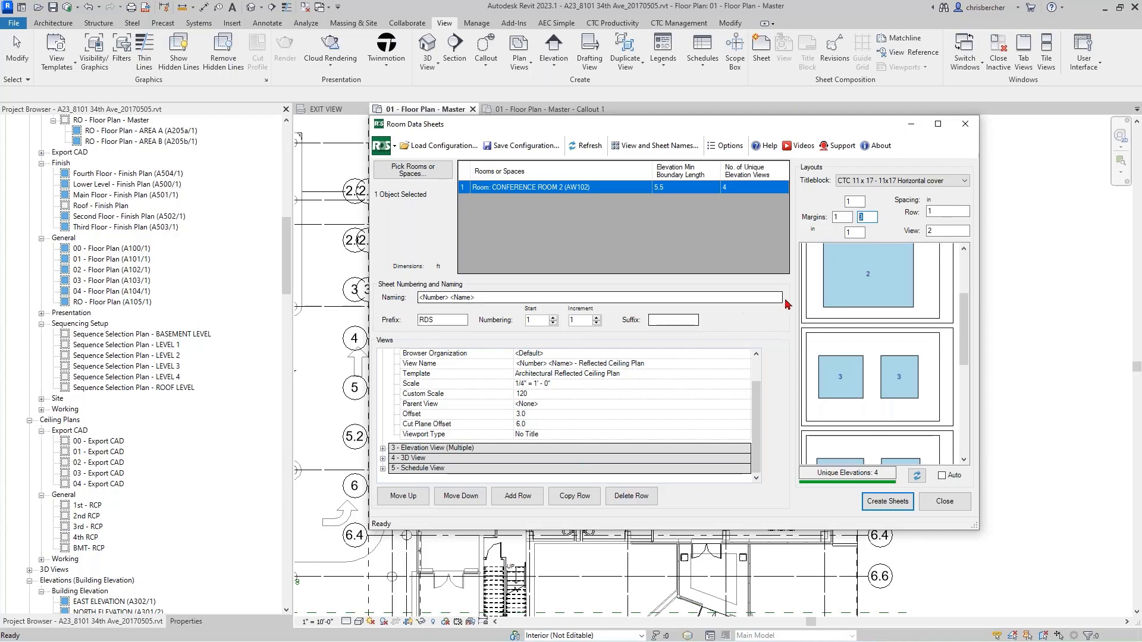
{"action": "scroll", "coordinate": [873, 387], "scroll_direction": "down", "scroll_amount": 1}
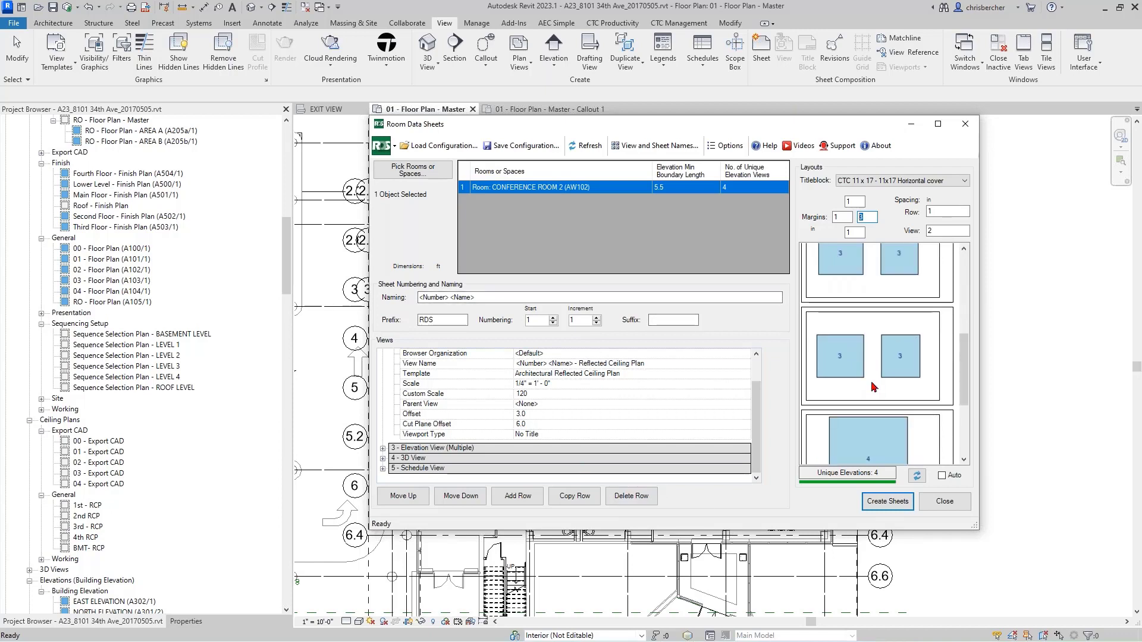
{"action": "scroll", "coordinate": [875, 388], "scroll_direction": "down", "scroll_amount": 2}
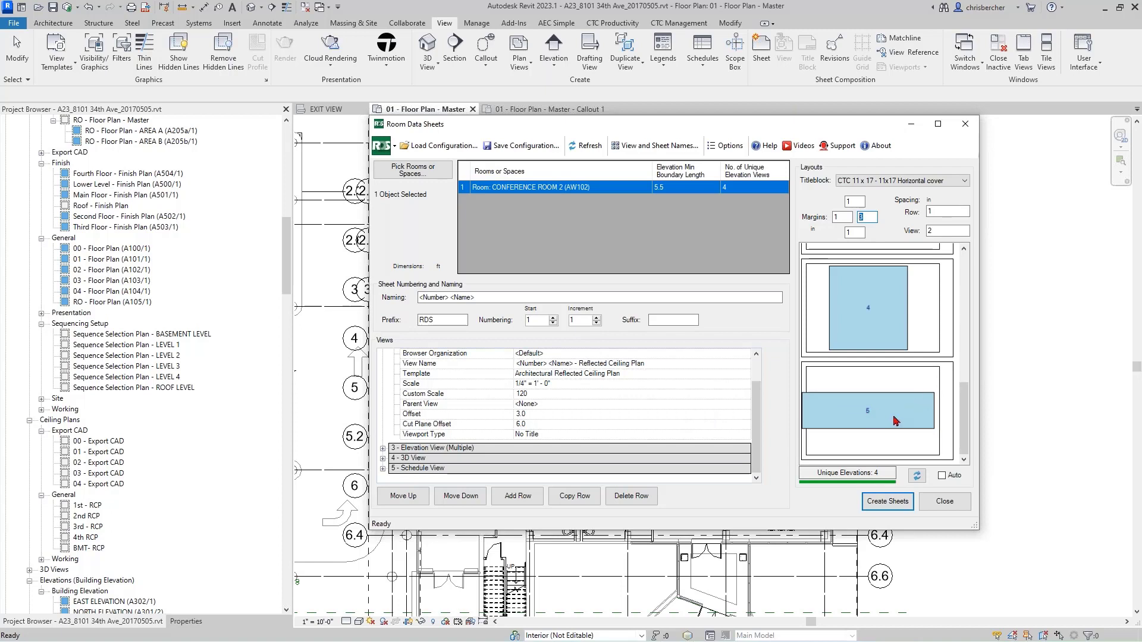
{"action": "scroll", "coordinate": [886, 440], "scroll_direction": "up", "scroll_amount": 2}
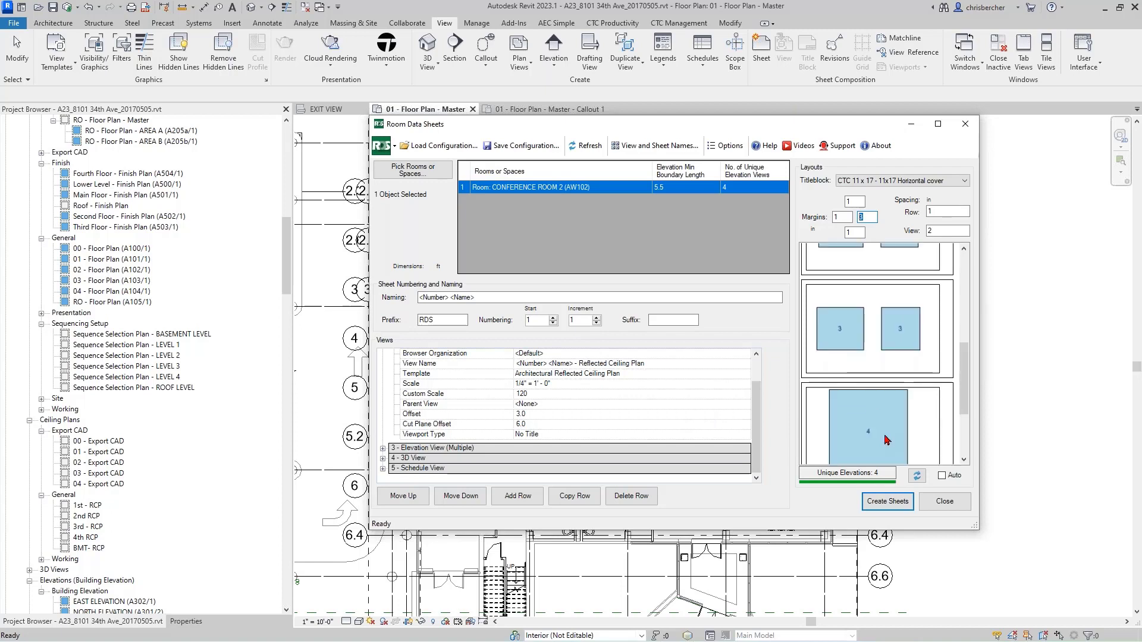
{"action": "scroll", "coordinate": [885, 410], "scroll_direction": "up", "scroll_amount": 2}
{"action": "scroll", "coordinate": [885, 408], "scroll_direction": "up", "scroll_amount": 3}
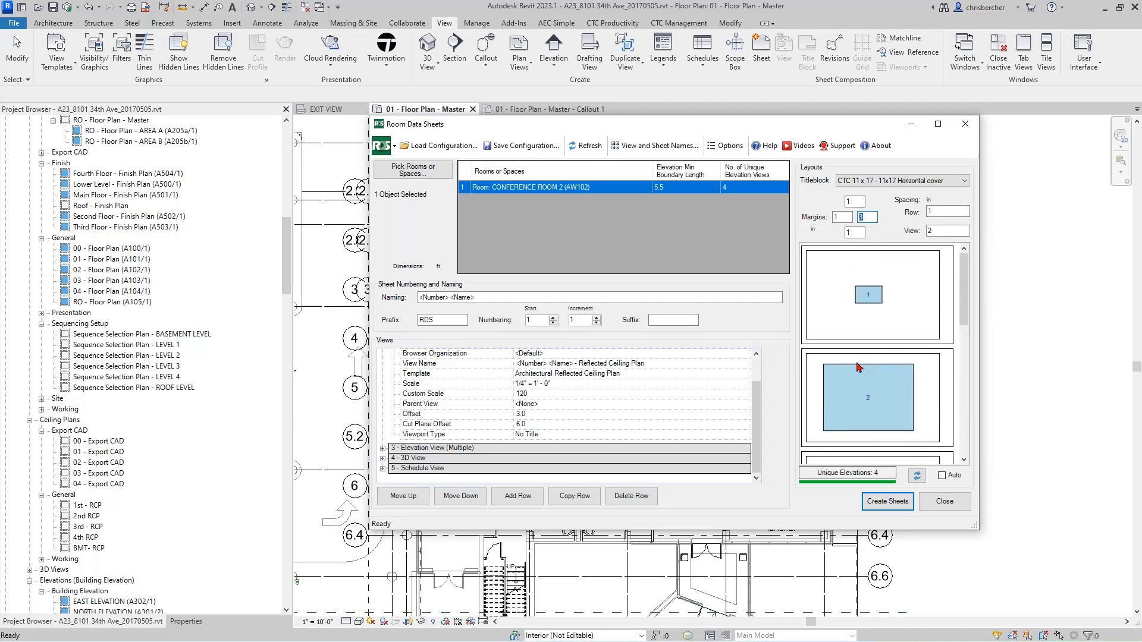
- Create the CONFERENCE ROOM 2 sheets and select the new sheets RDS1 through RDS6 in the project's sheet list
{"action": "left_click", "coordinate": [881, 502]}
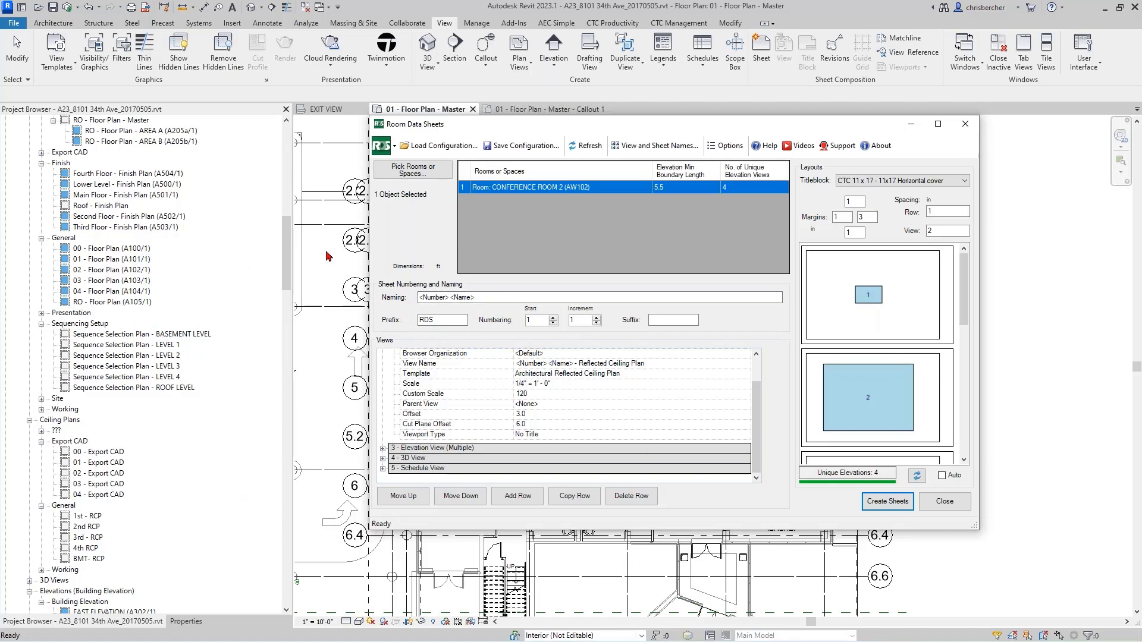
{"action": "left_click_drag", "start_coordinate": [288, 267], "coordinate": [281, 411]}
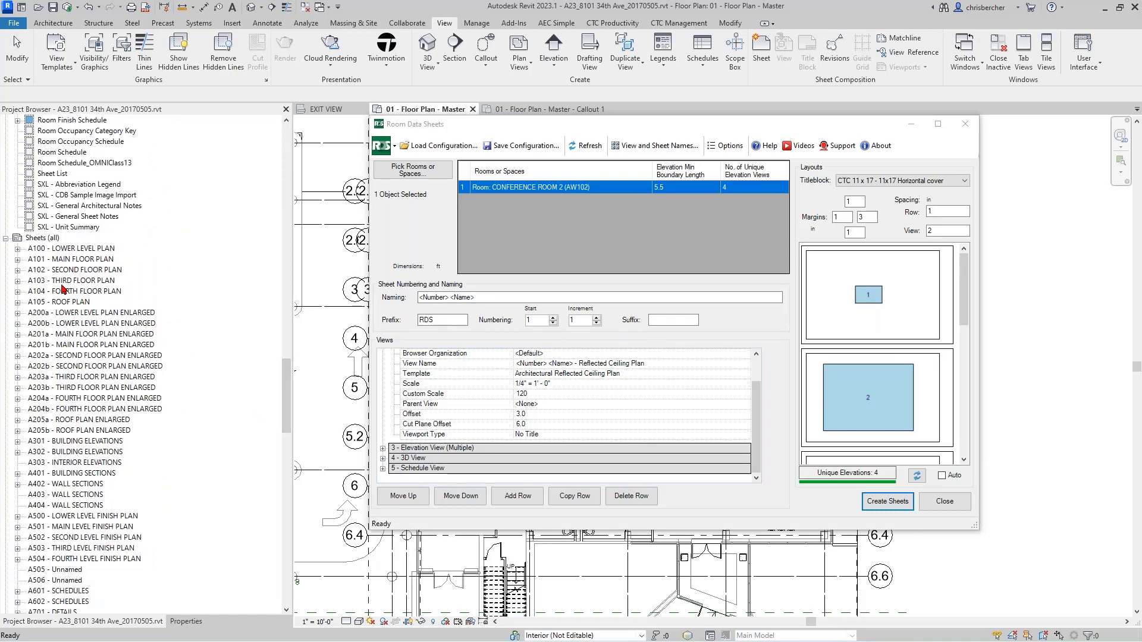
{"action": "scroll", "coordinate": [63, 340], "scroll_direction": "down", "scroll_amount": 6}
{"action": "scroll", "coordinate": [66, 351], "scroll_direction": "down", "scroll_amount": 5}
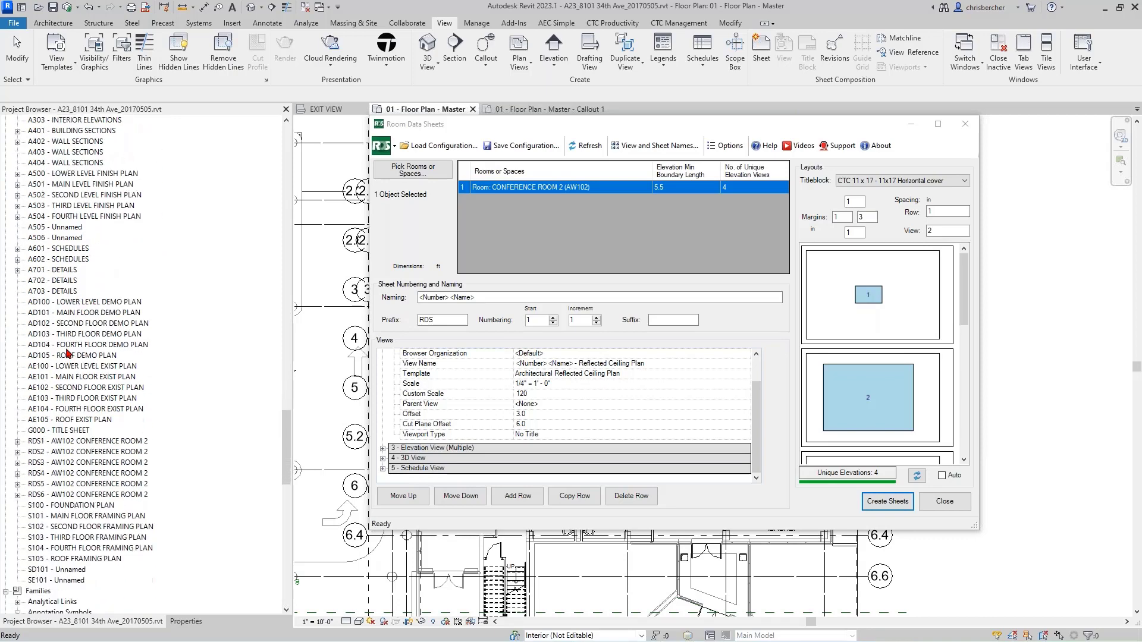
{"action": "left_click", "coordinate": [110, 420]}
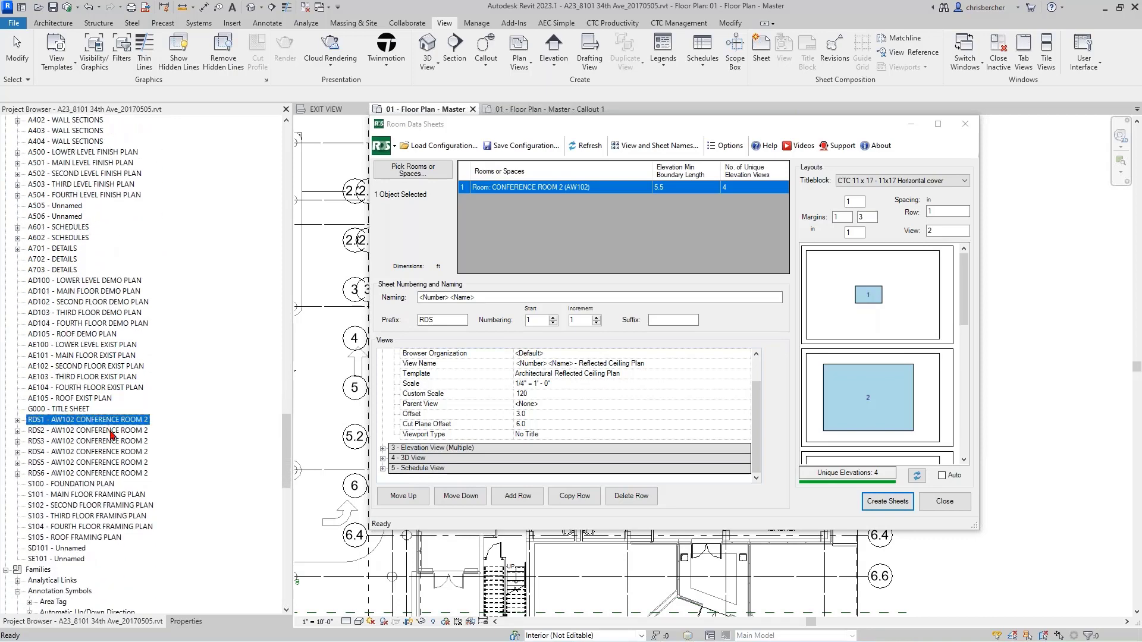
{"action": "left_click", "coordinate": [107, 476], "text": "shift"}
{"action": "scroll", "coordinate": [144, 475], "scroll_direction": "down", "scroll_amount": 1}
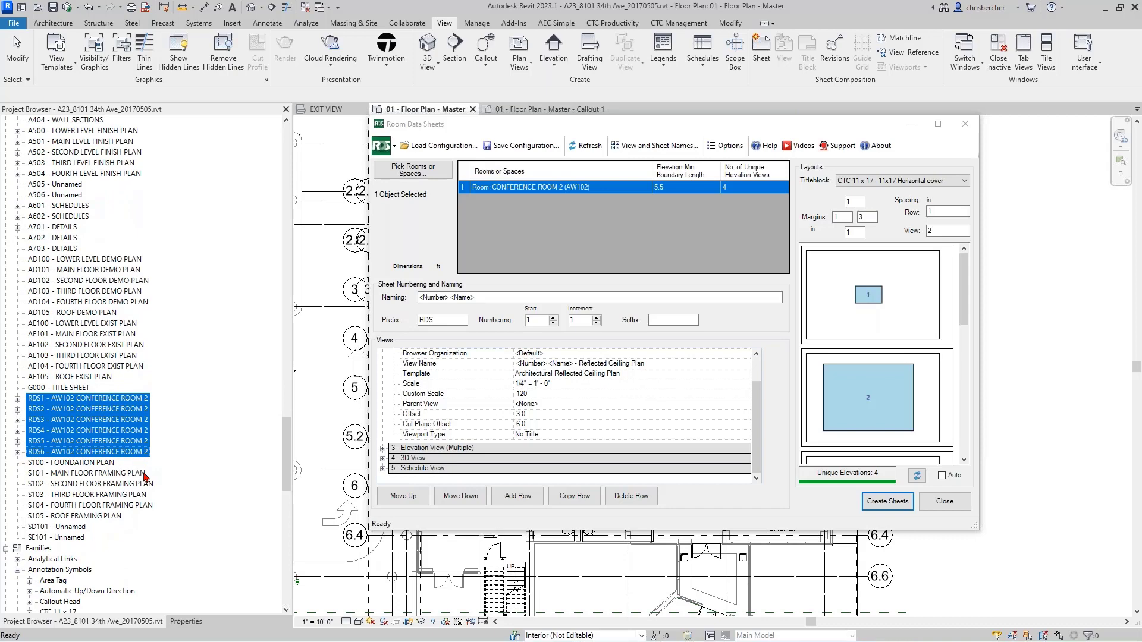
- Open sheet RDS1 and inspect its floor plan viewport, clearing the Room Data Sheets window out of the way
{"action": "left_click", "coordinate": [107, 409]}
{"action": "double_click", "coordinate": [105, 398]}
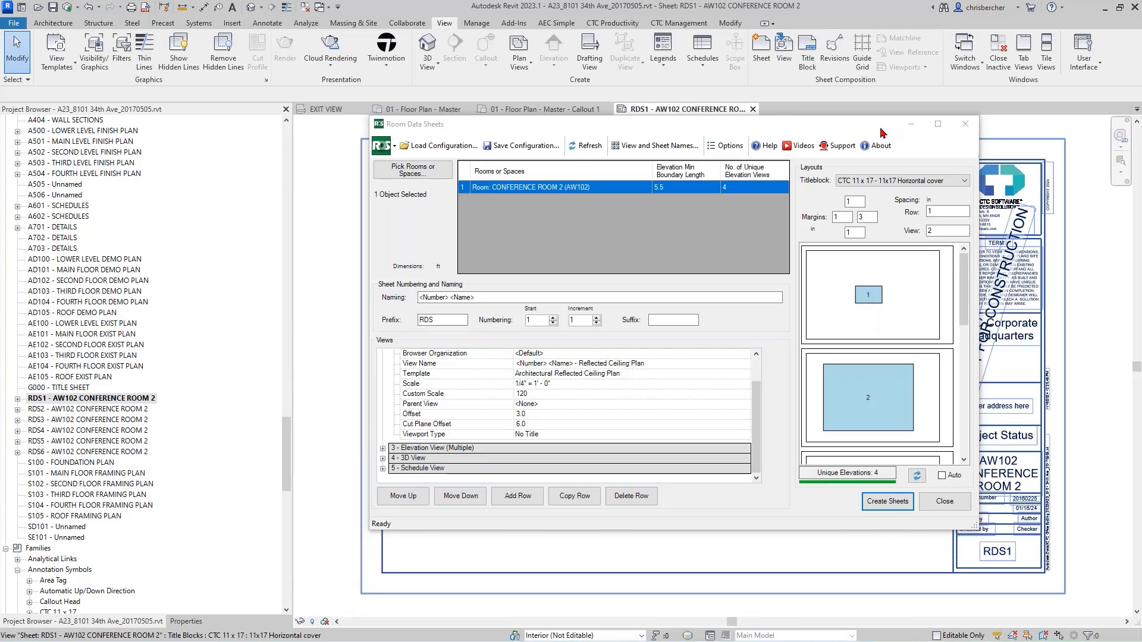
{"action": "left_click_drag", "start_coordinate": [882, 132], "coordinate": [602, 122]}
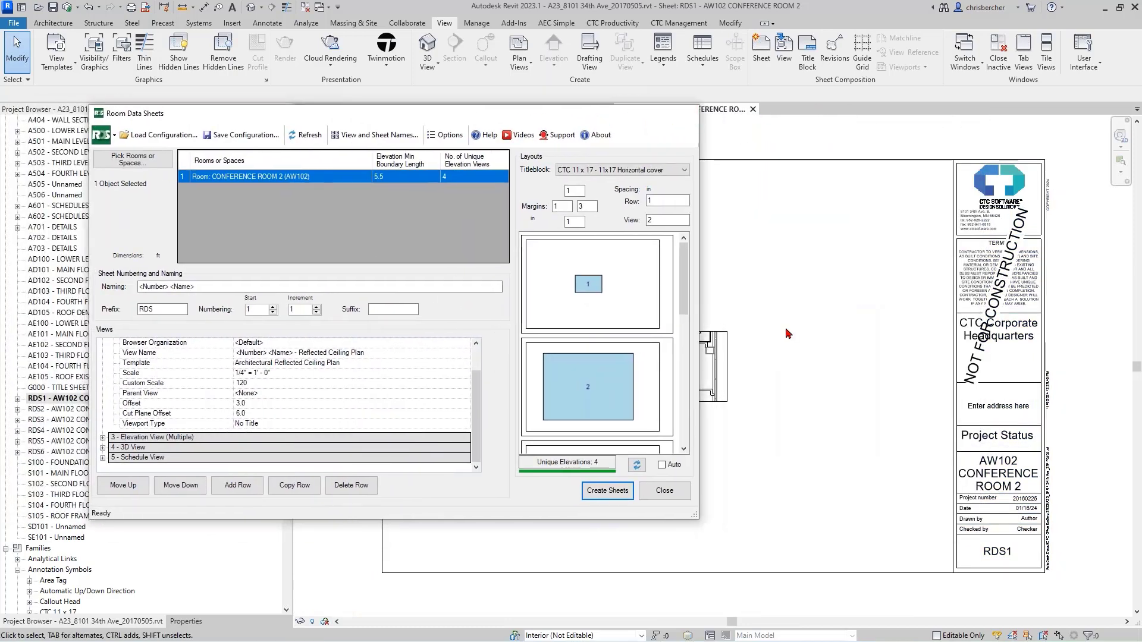
{"action": "left_click", "coordinate": [785, 329]}
{"action": "left_click", "coordinate": [690, 372]}
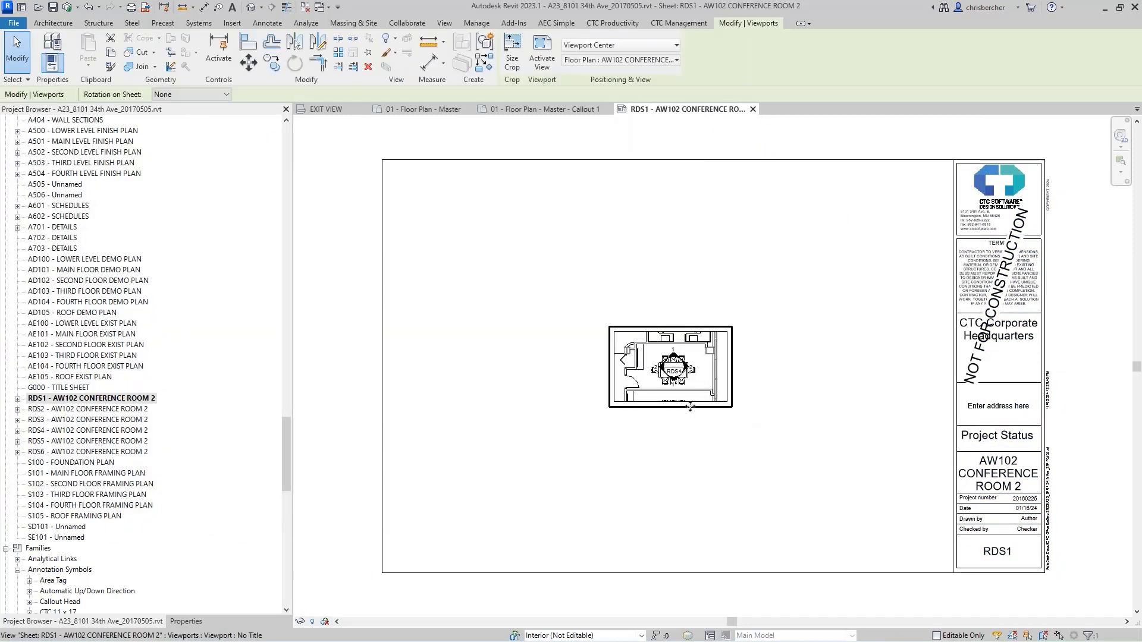
- Open sheet RDS2 and hide Grids in the annotation overrides of its Architectural Reflected Ceiling Plan view template
{"action": "double_click", "coordinate": [94, 413]}
{"action": "left_click", "coordinate": [724, 375]}
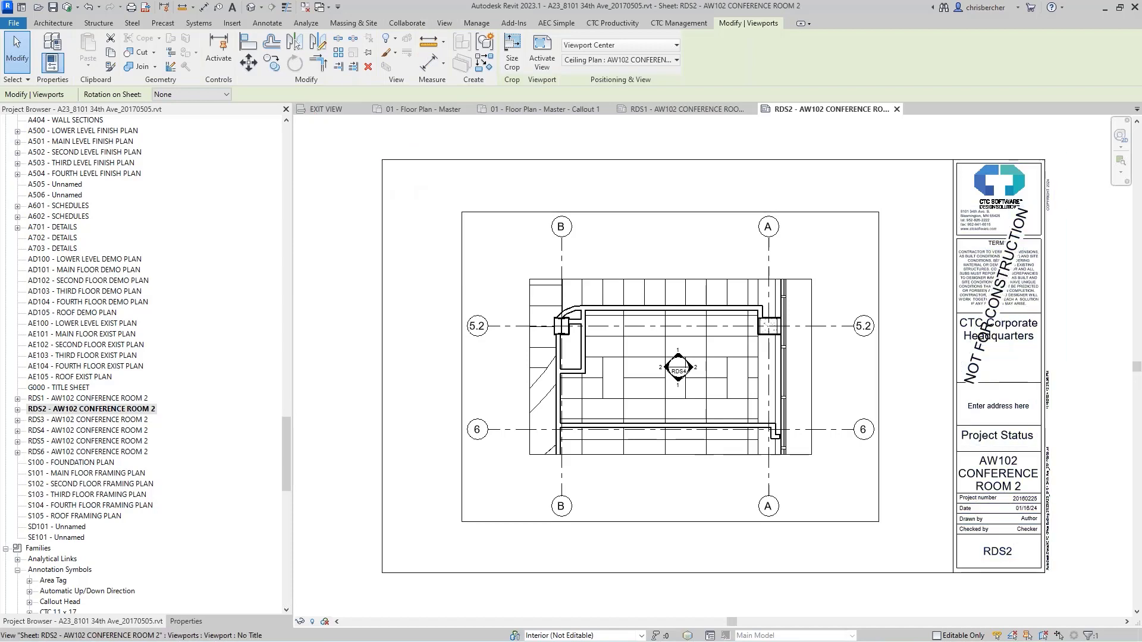
{"action": "left_click", "coordinate": [187, 620]}
{"action": "left_click", "coordinate": [217, 510]}
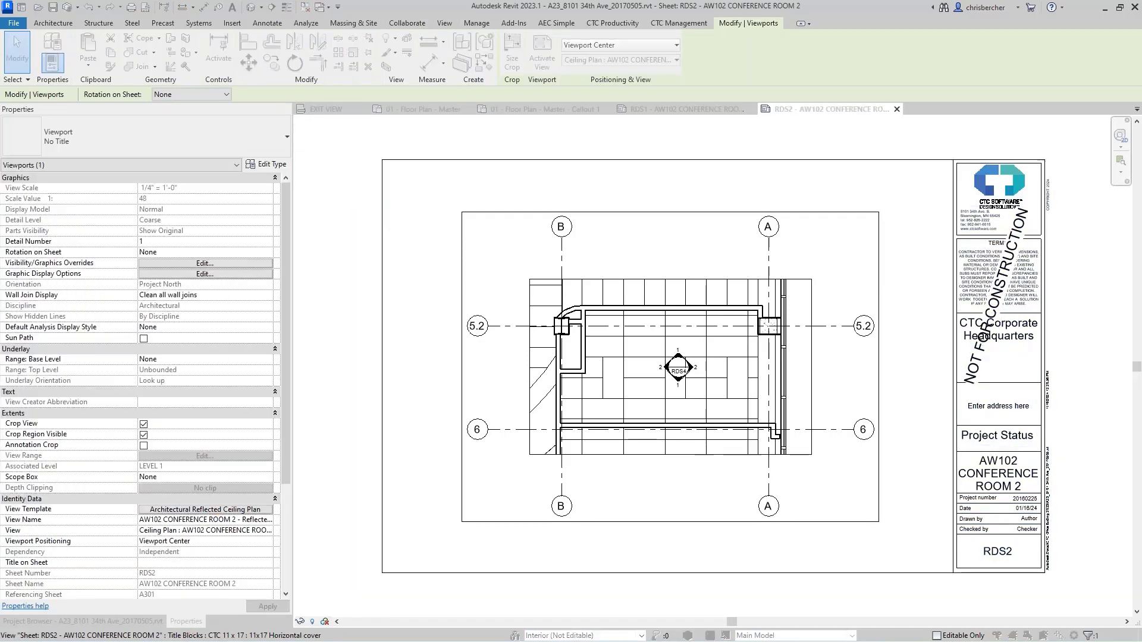
{"action": "left_click", "coordinate": [589, 286]}
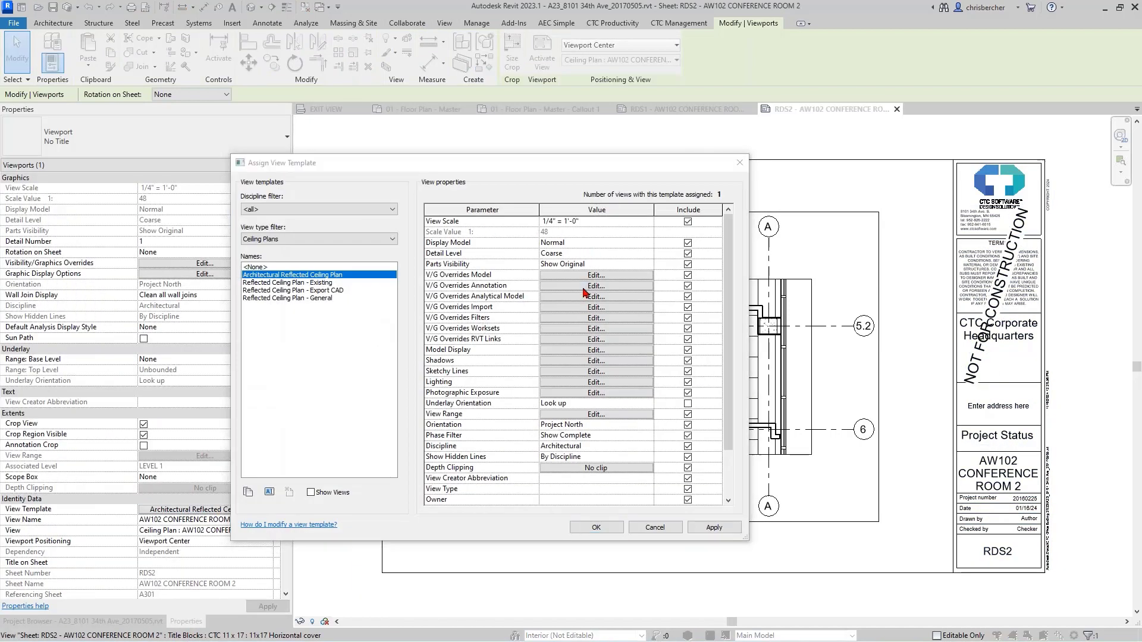
{"action": "left_click", "coordinate": [234, 287]}
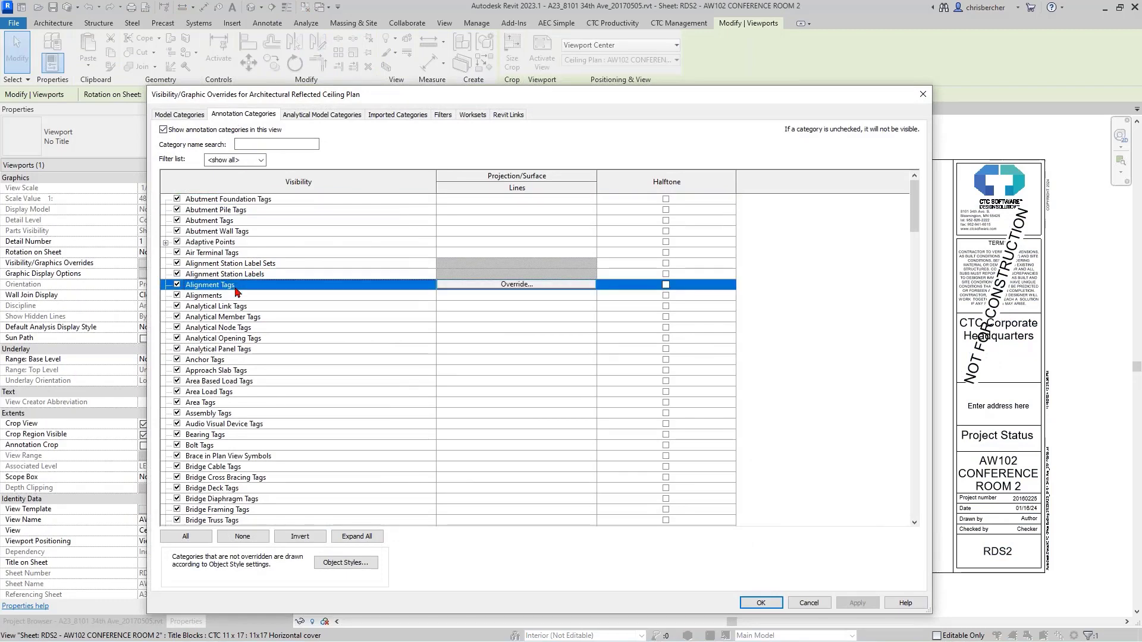
{"action": "type", "text": "gr"}
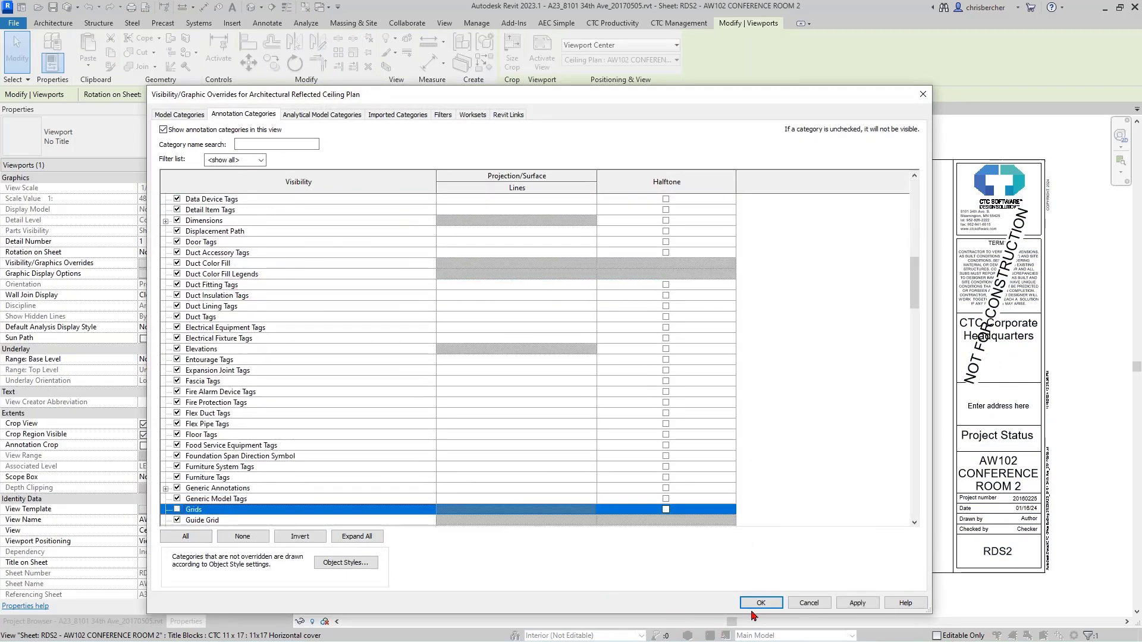
{"action": "left_click", "coordinate": [761, 603]}
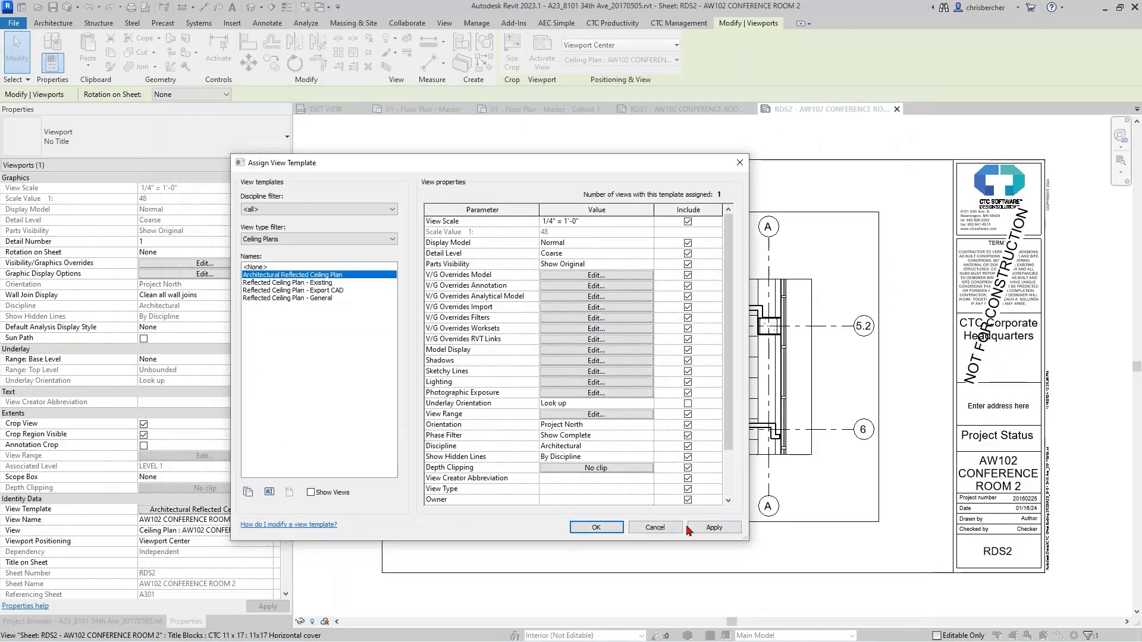
{"action": "left_click", "coordinate": [595, 528]}
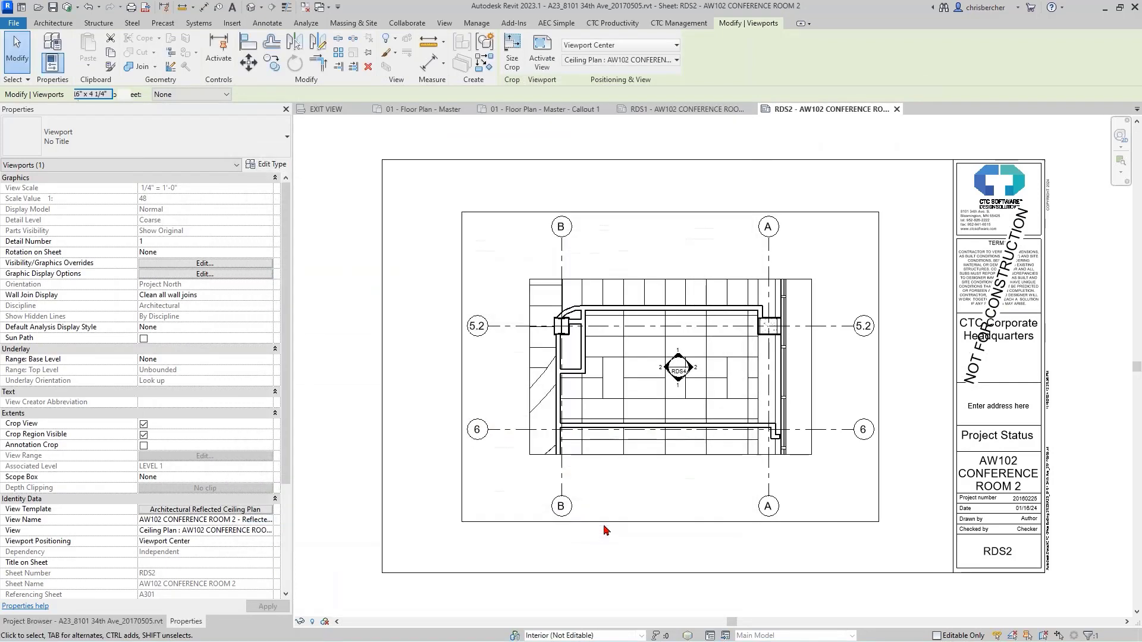
{"action": "left_click", "coordinate": [413, 363]}
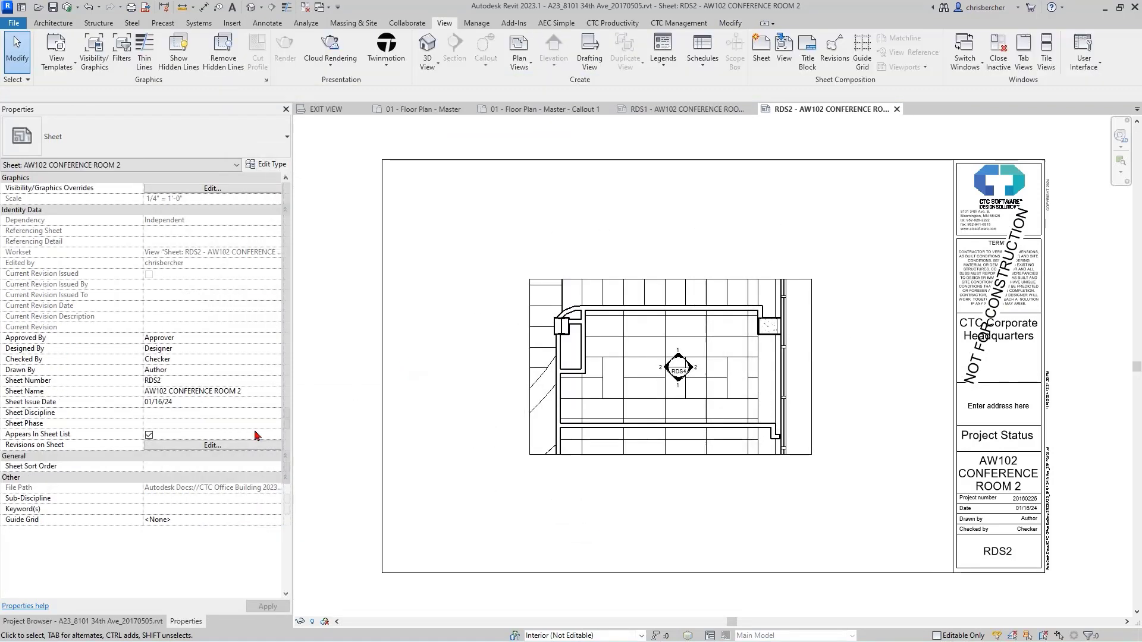
- Open sheet RDS3 and review the Elevation - Interior and Elevation - Interior RDS view templates for the elevation showing grids 5.2 and 6
{"action": "left_click", "coordinate": [128, 621]}
{"action": "double_click", "coordinate": [94, 420]}
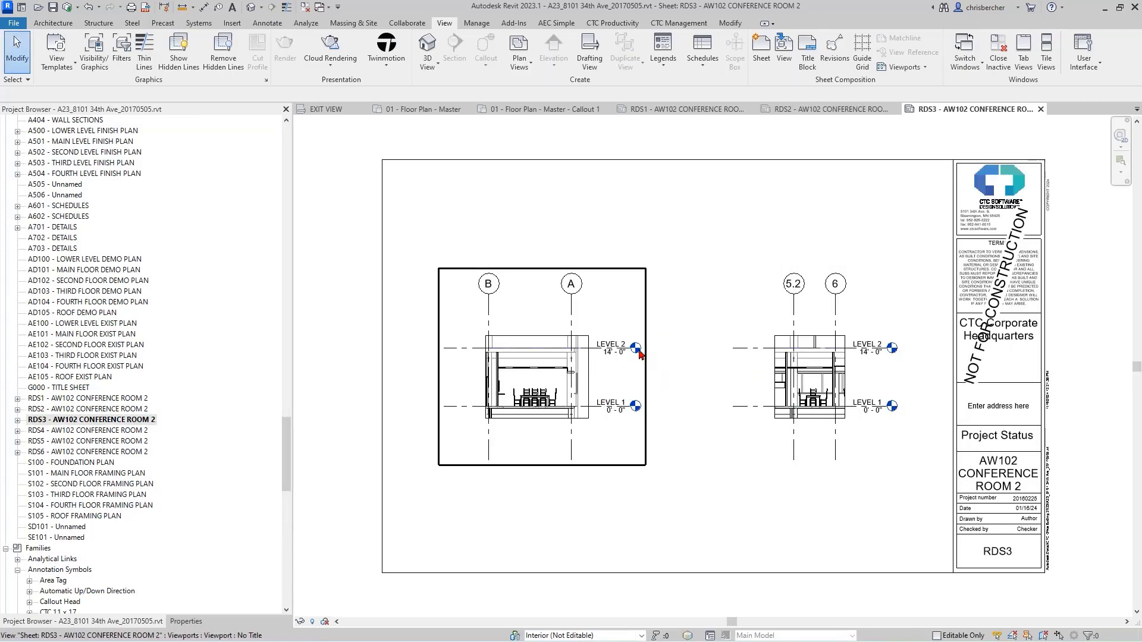
{"action": "left_click", "coordinate": [829, 333]}
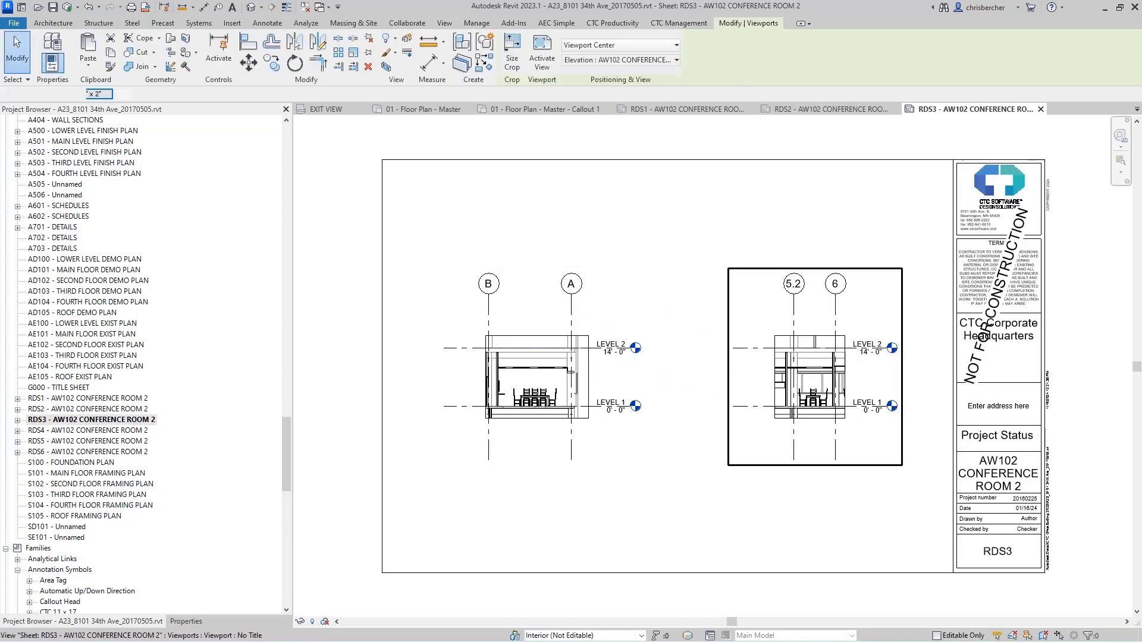
{"action": "left_click", "coordinate": [186, 621]}
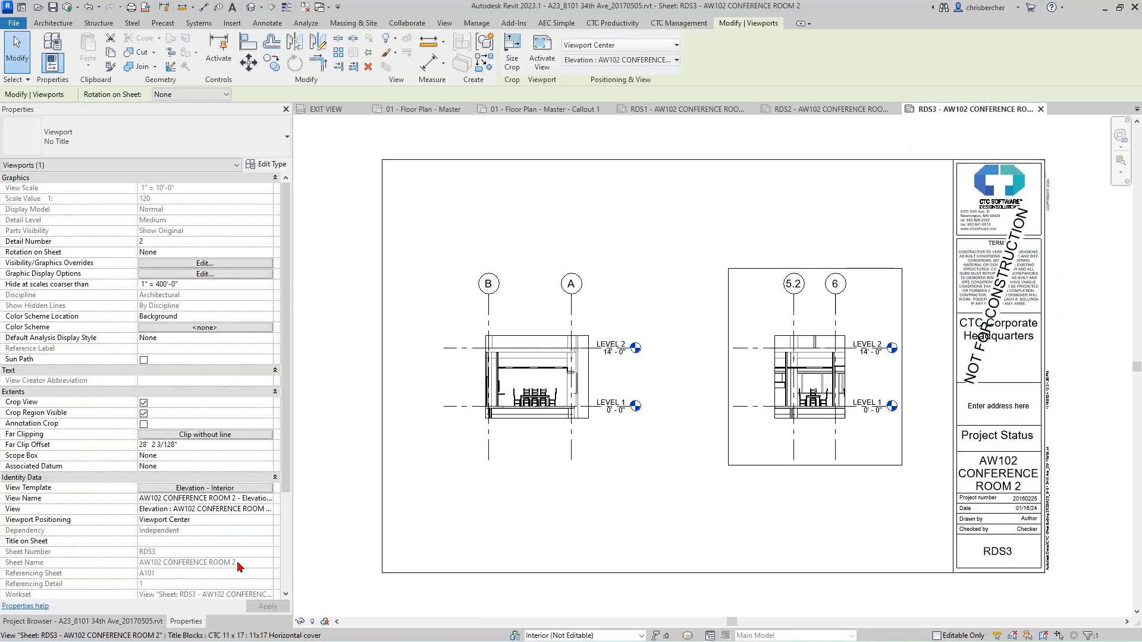
{"action": "left_click", "coordinate": [222, 489]}
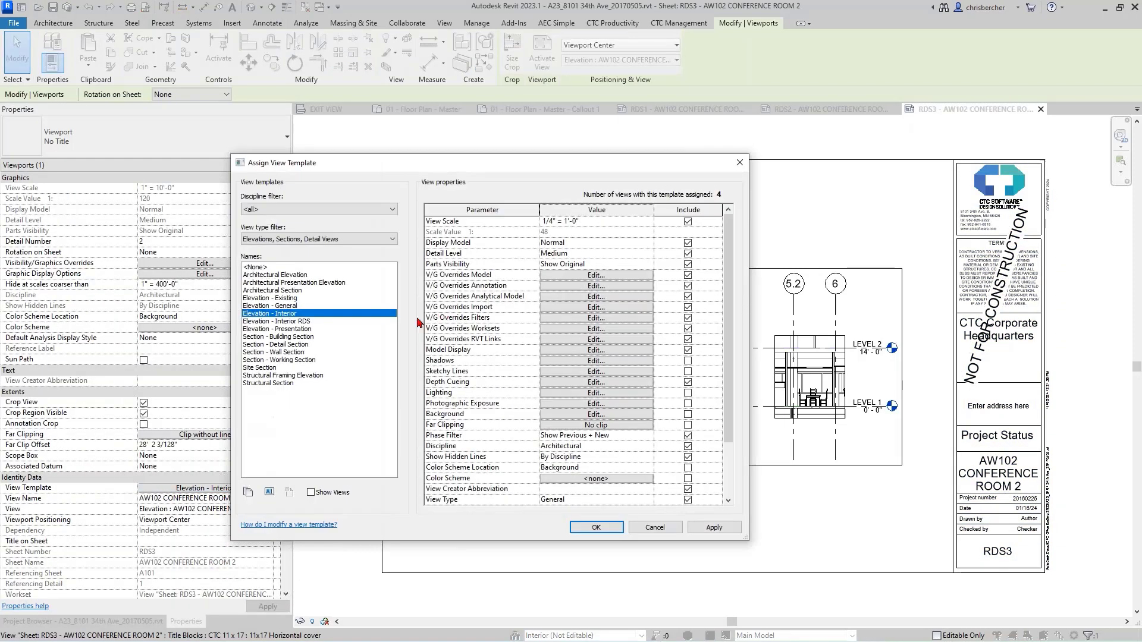
{"action": "left_click", "coordinate": [678, 531]}
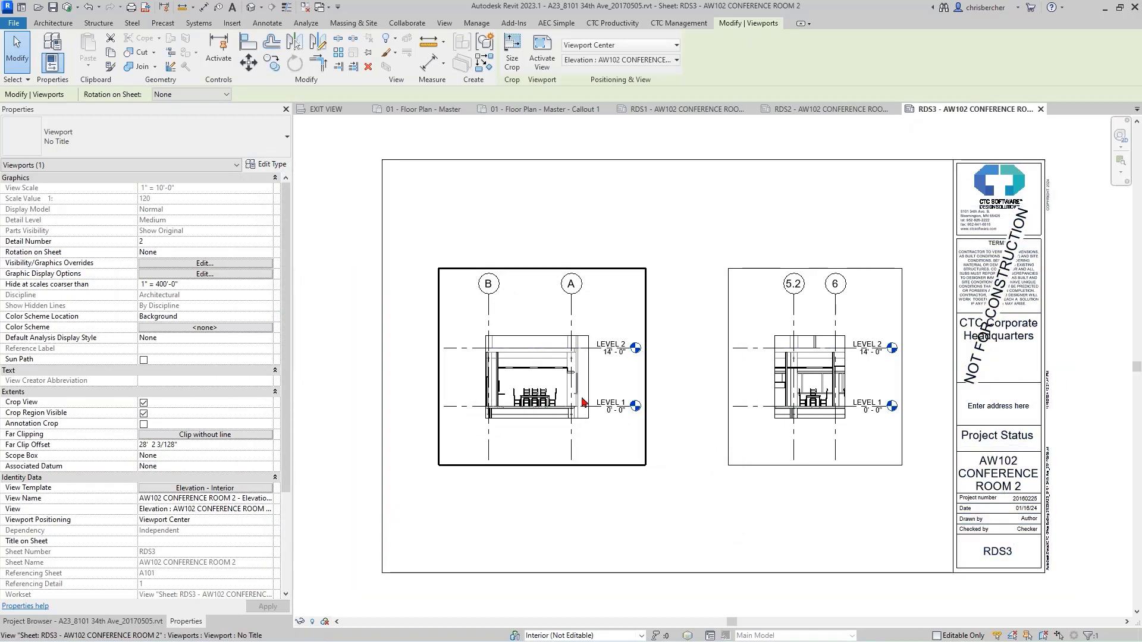
{"action": "left_click", "coordinate": [216, 488]}
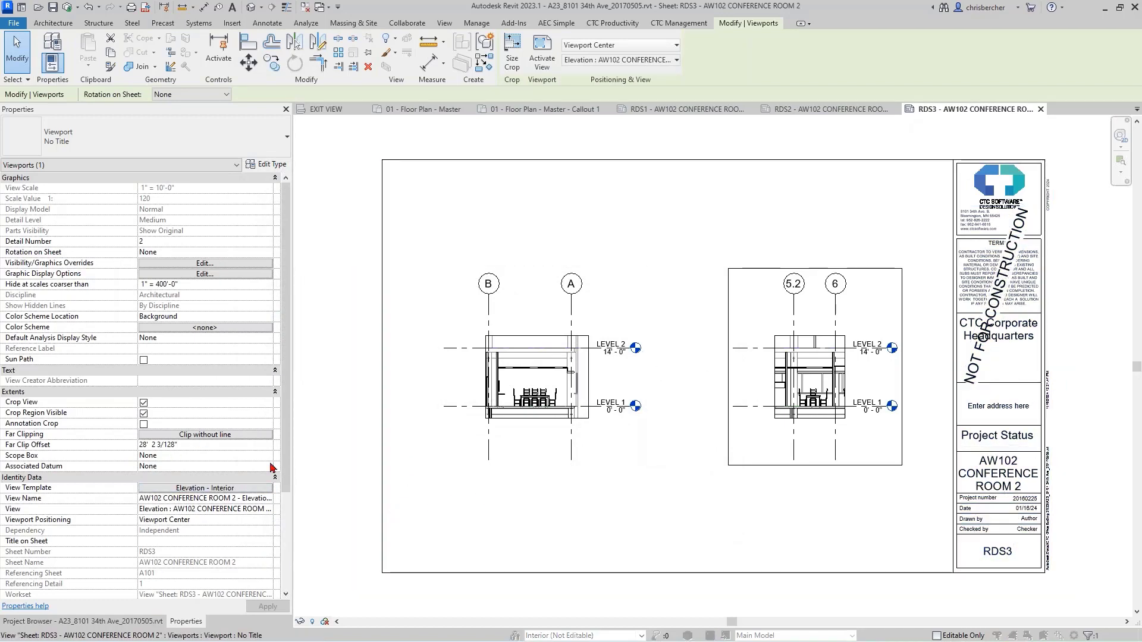
{"action": "left_click", "coordinate": [305, 321]}
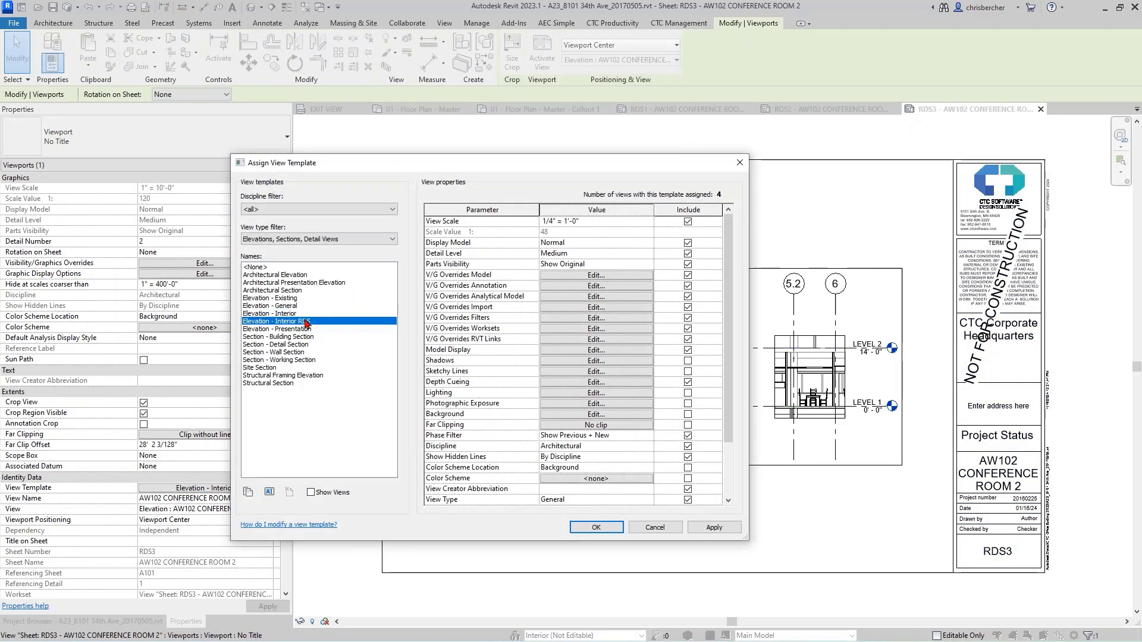
{"action": "left_click", "coordinate": [655, 528]}
- Open sheet RDS5 to review the room's 3D view, and open sheet RDS6 with the room's schedule
{"action": "left_click", "coordinate": [106, 622]}
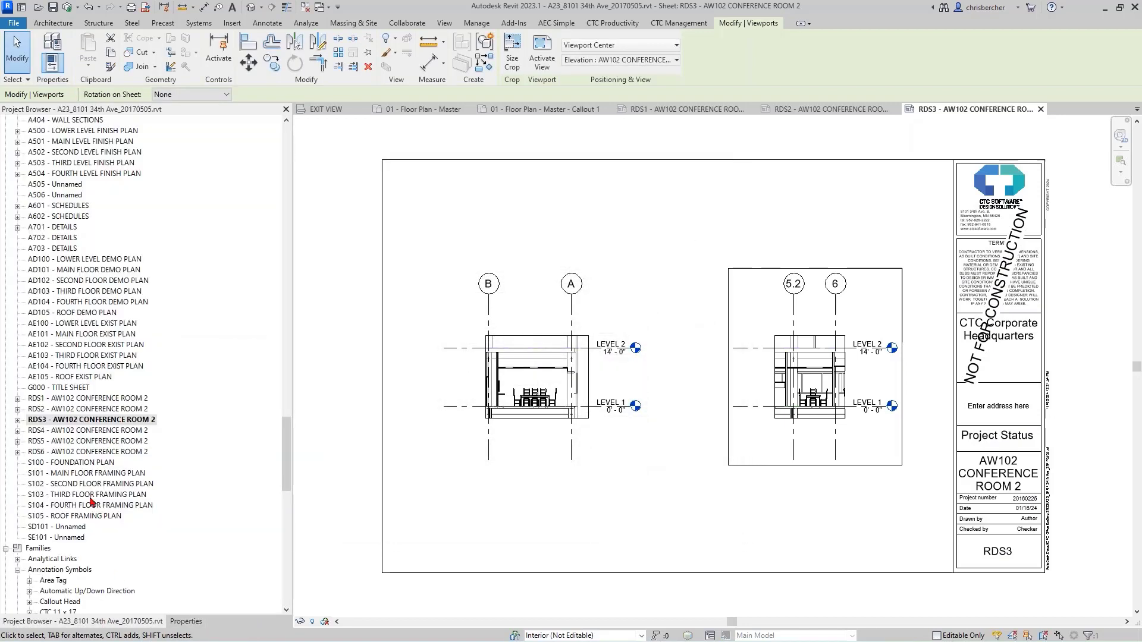
{"action": "double_click", "coordinate": [100, 441]}
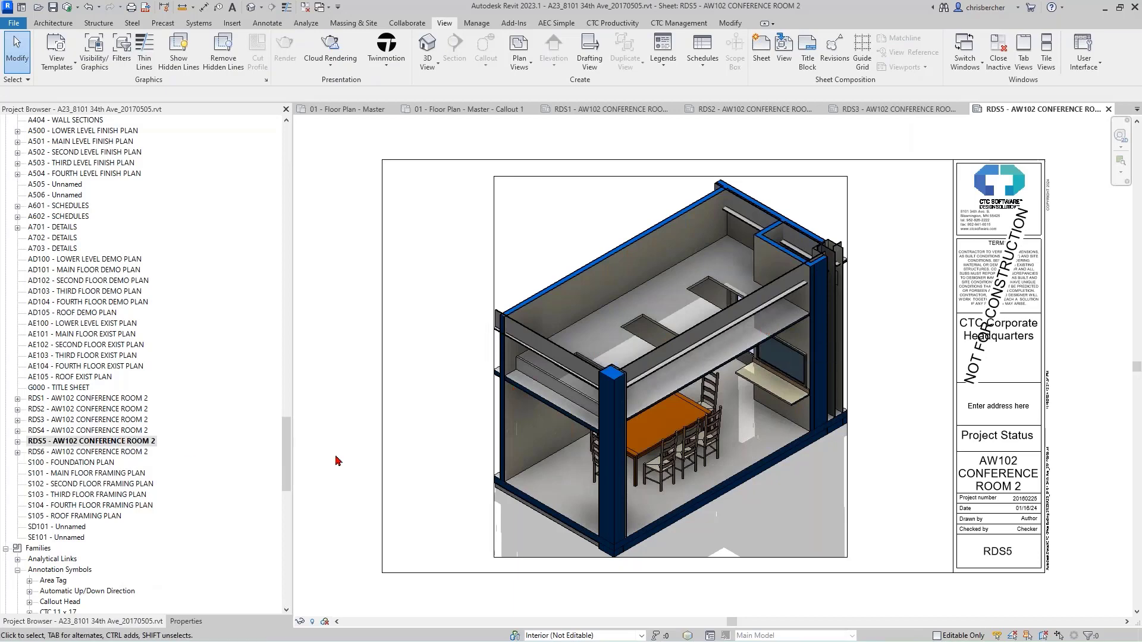
{"action": "double_click", "coordinate": [141, 452]}
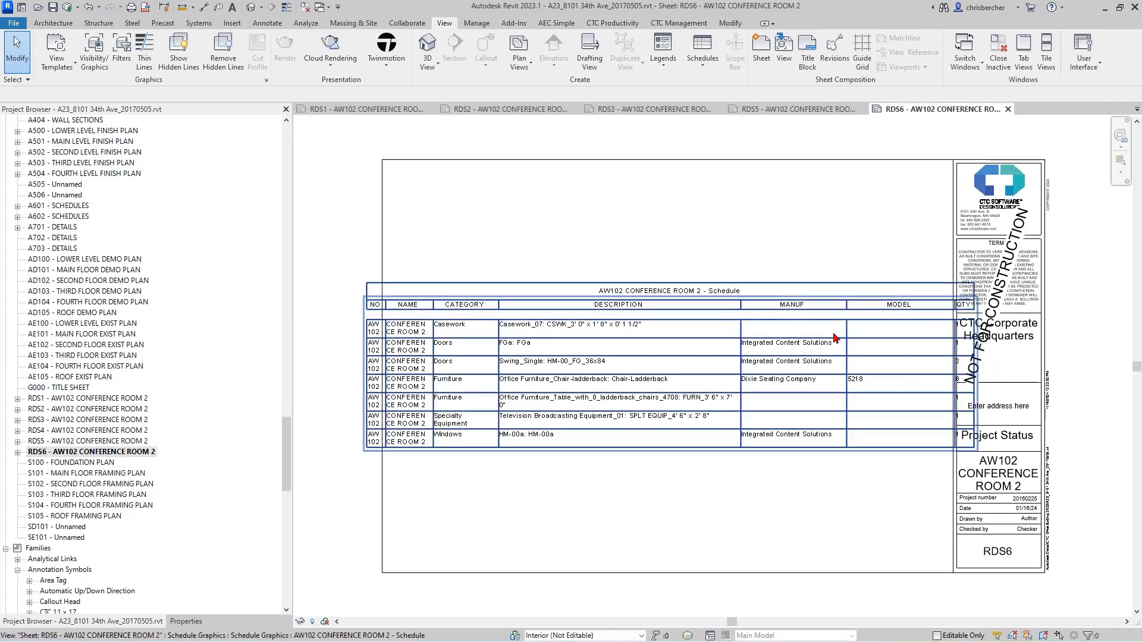
- Narrow the schedule's MODEL and DESCRIPTION columns on sheet RDS6 and move the schedule to the sheet's upper area, clear of the titleblock
{"action": "left_click", "coordinate": [958, 304]}
{"action": "left_click_drag", "start_coordinate": [957, 301], "coordinate": [899, 297]}
{"action": "left_click_drag", "start_coordinate": [742, 301], "coordinate": [699, 301]}
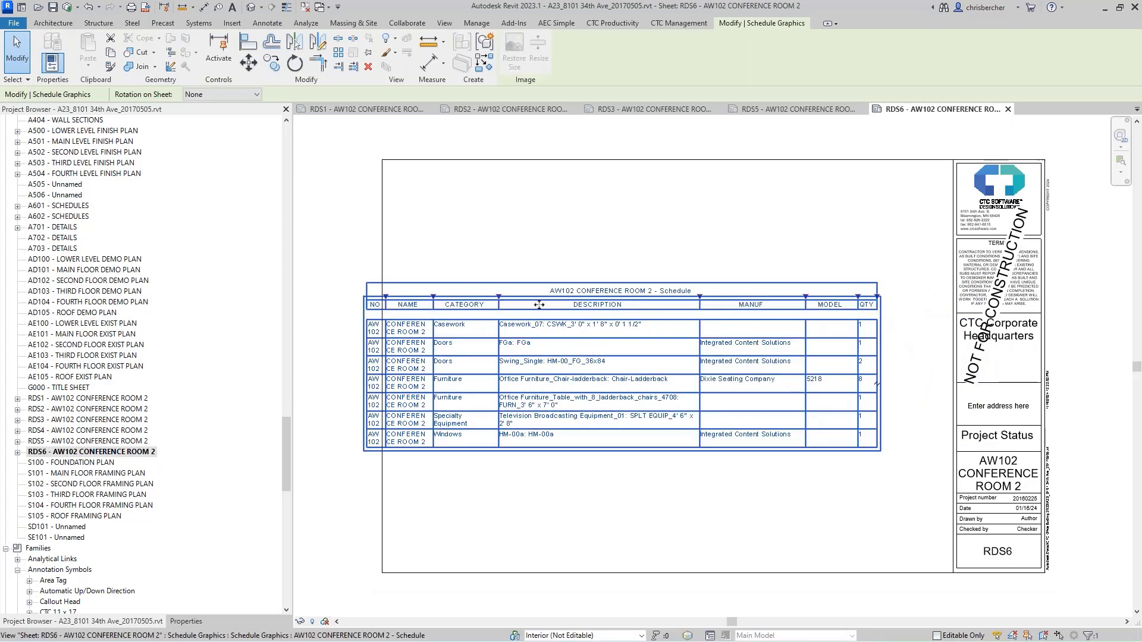
{"action": "left_click_drag", "start_coordinate": [535, 303], "coordinate": [587, 194]}
{"action": "left_click", "coordinate": [572, 469]}
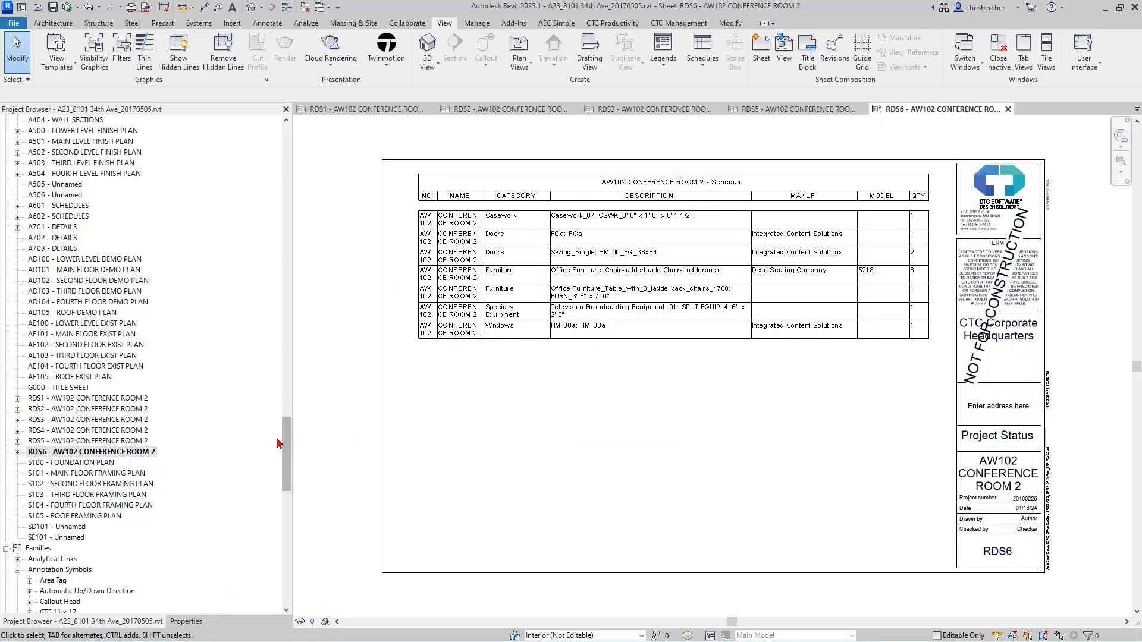
- Locate Room Data Schedule and AW102 CONFERENCE ROOM 2 - Schedule in the project's schedules, and open the conference room one
{"action": "left_click_drag", "start_coordinate": [290, 437], "coordinate": [286, 333]}
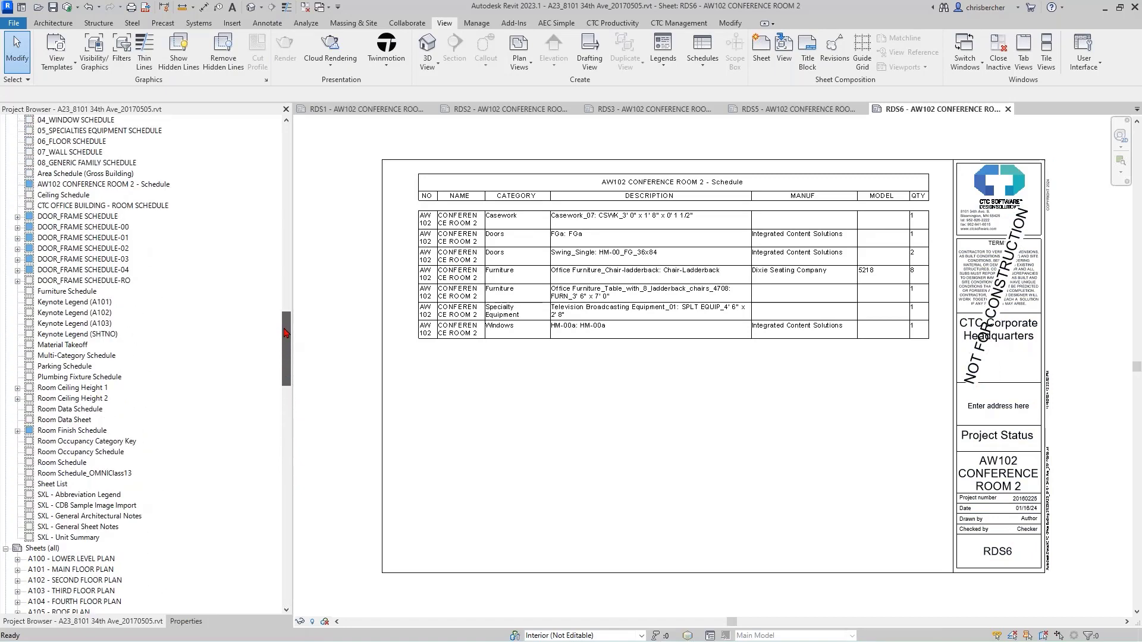
{"action": "left_click", "coordinate": [98, 185]}
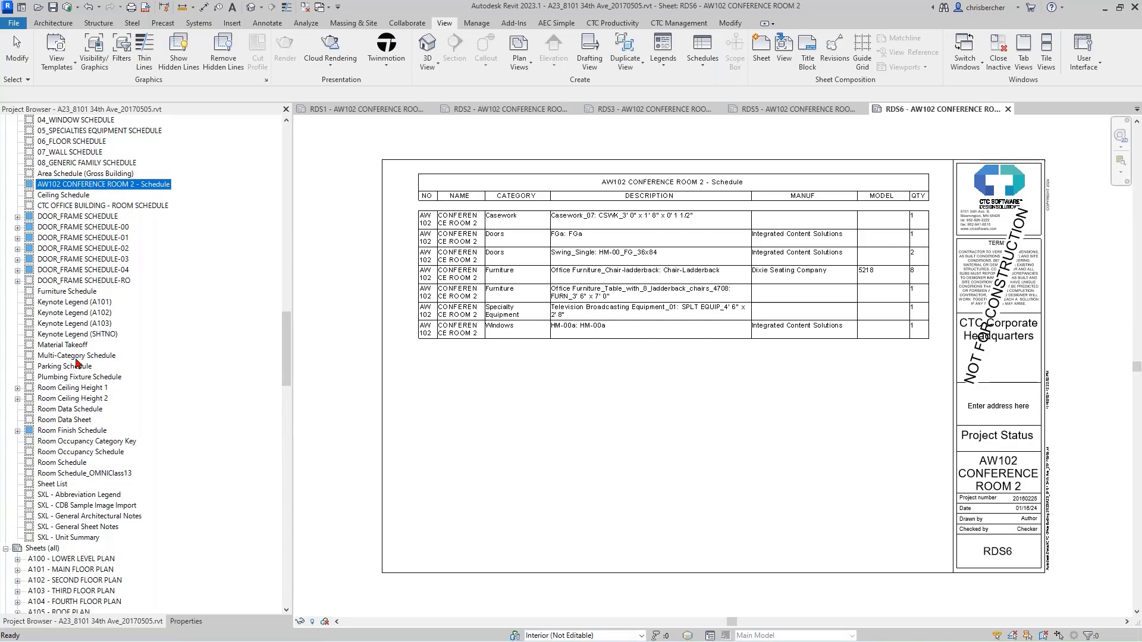
{"action": "left_click", "coordinate": [73, 410]}
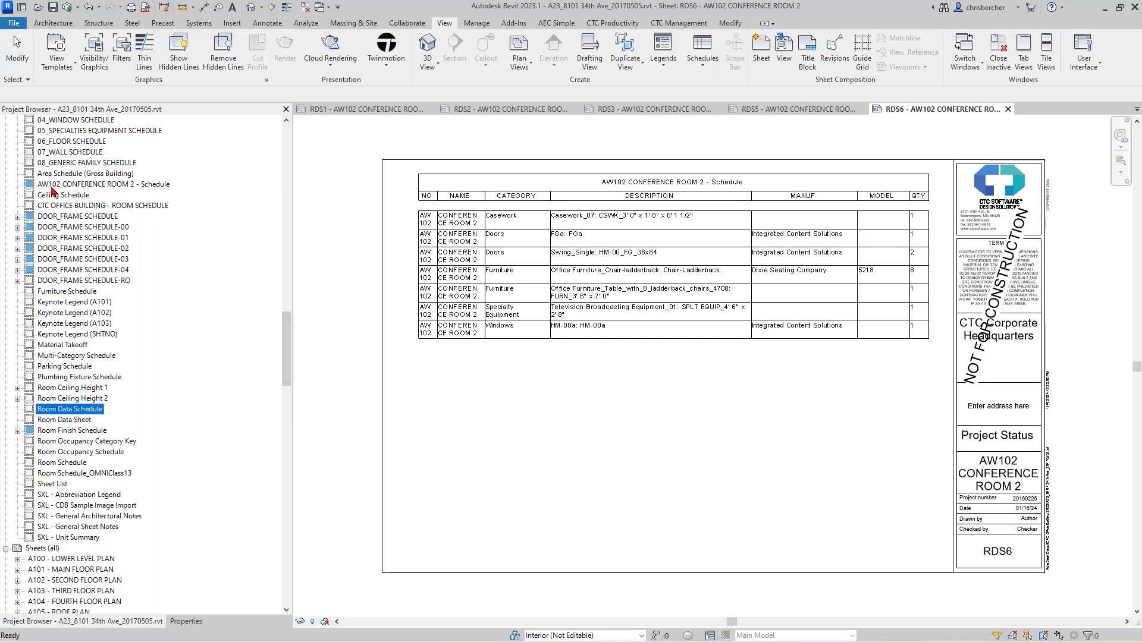
{"action": "double_click", "coordinate": [125, 185]}
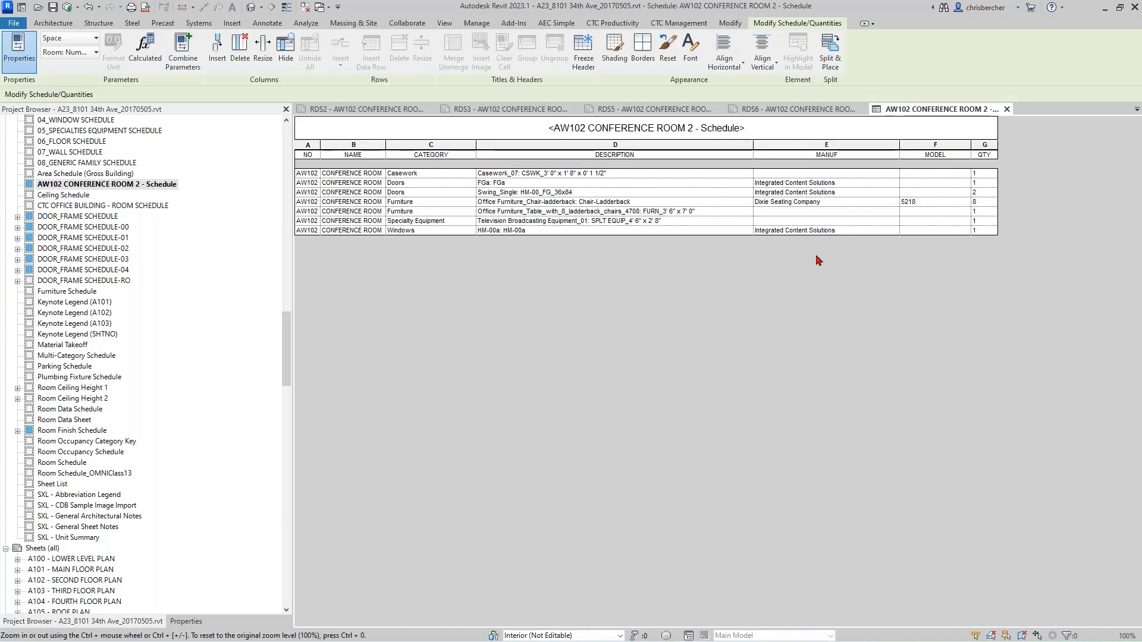
- Examine the scheduled fields and the filter settings of the AW102 CONFERENCE ROOM 2 schedule
{"action": "left_click", "coordinate": [185, 621]}
{"action": "left_click", "coordinate": [202, 338]}
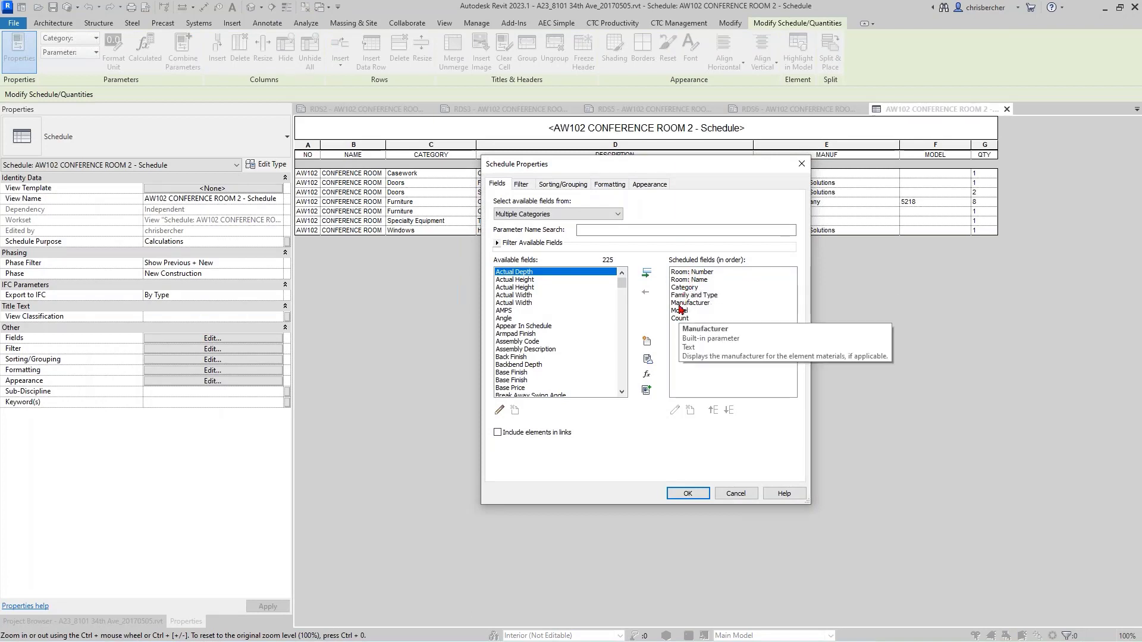
{"action": "left_click", "coordinate": [526, 186]}
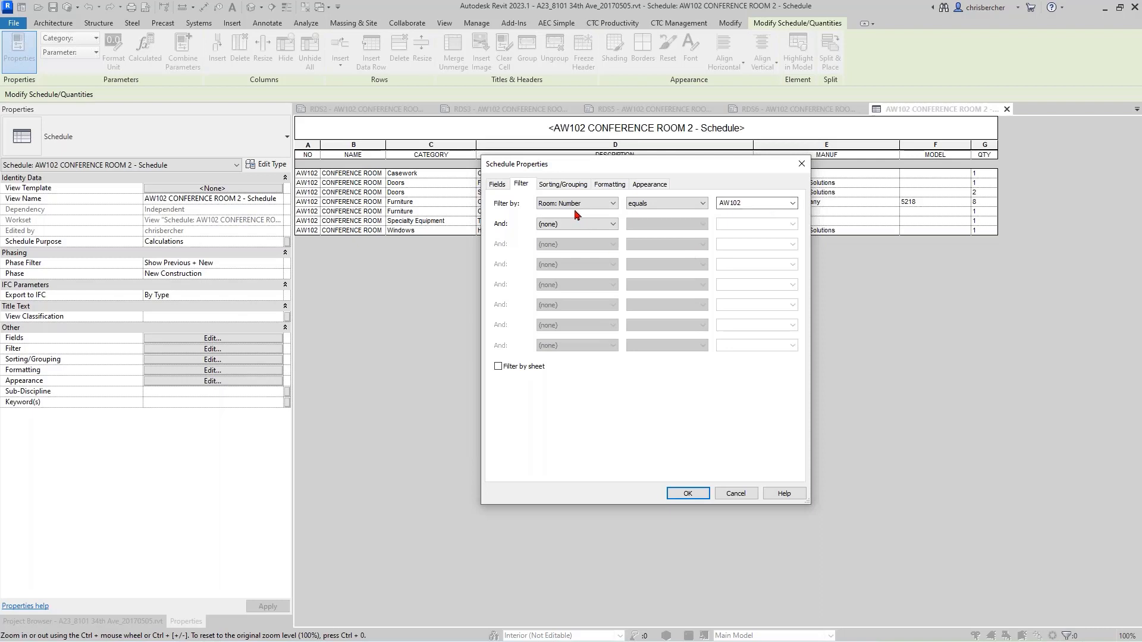
{"action": "left_click_drag", "start_coordinate": [616, 169], "coordinate": [583, 180]}
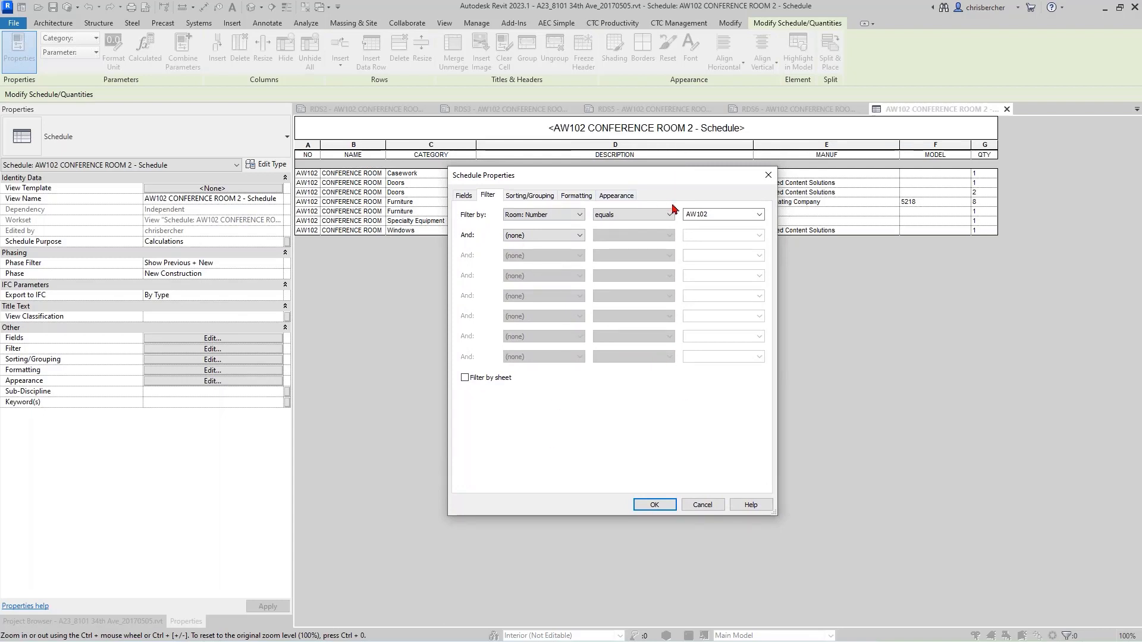
- Close the schedule's filter settings and look over the conference room schedule's properties and its entry among the project's schedules
{"action": "left_click_drag", "start_coordinate": [604, 174], "coordinate": [556, 193]}
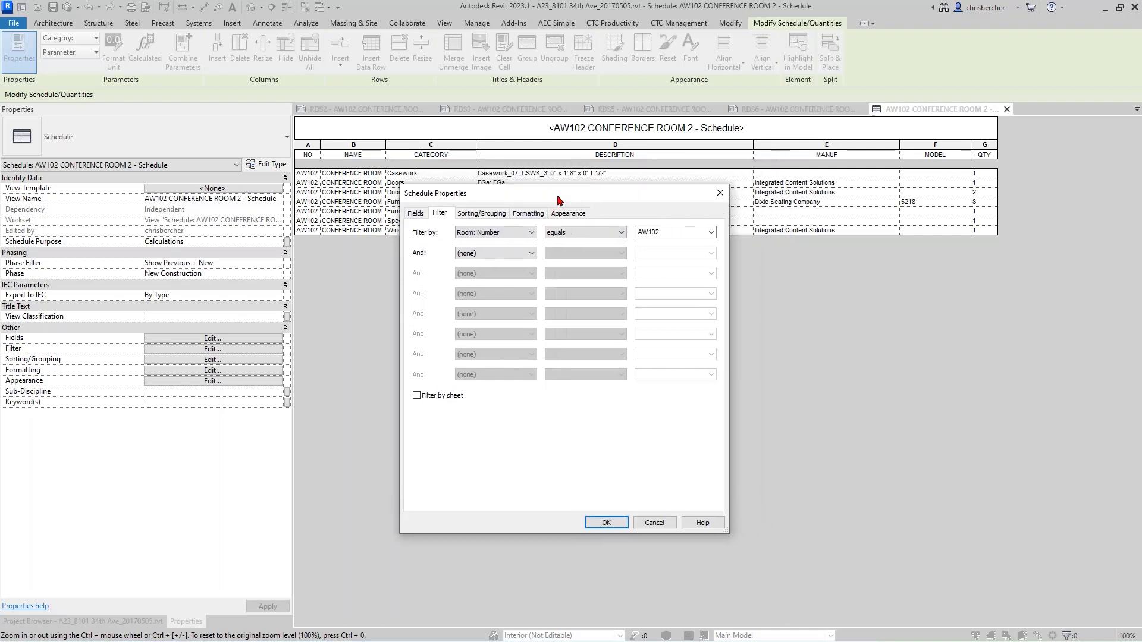
{"action": "left_click", "coordinate": [606, 523]}
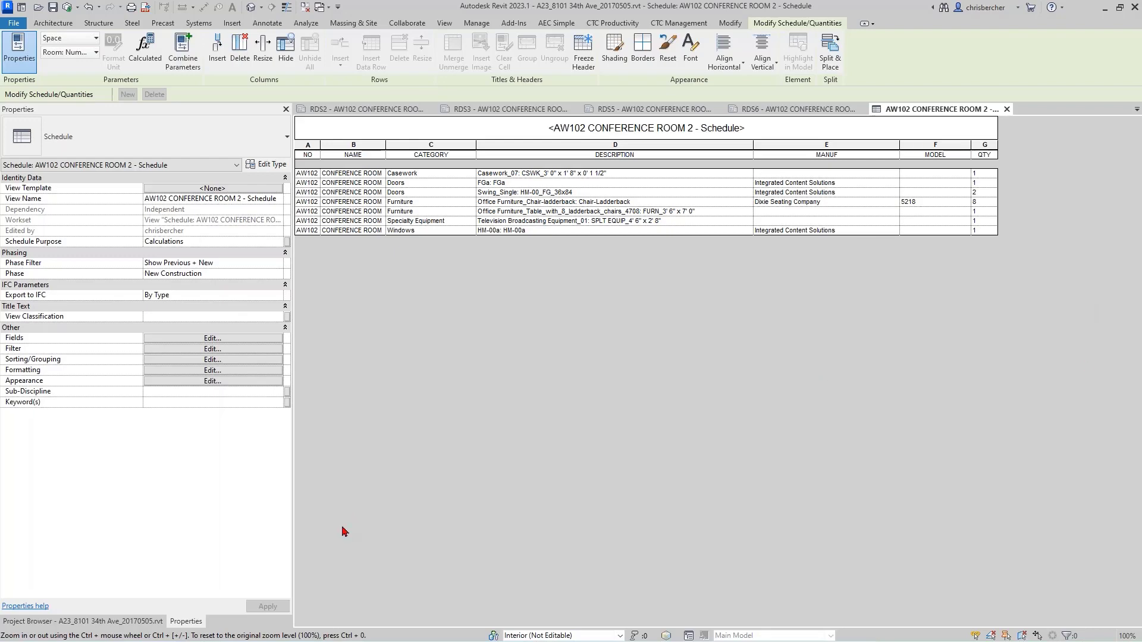
{"action": "left_click", "coordinate": [147, 621]}
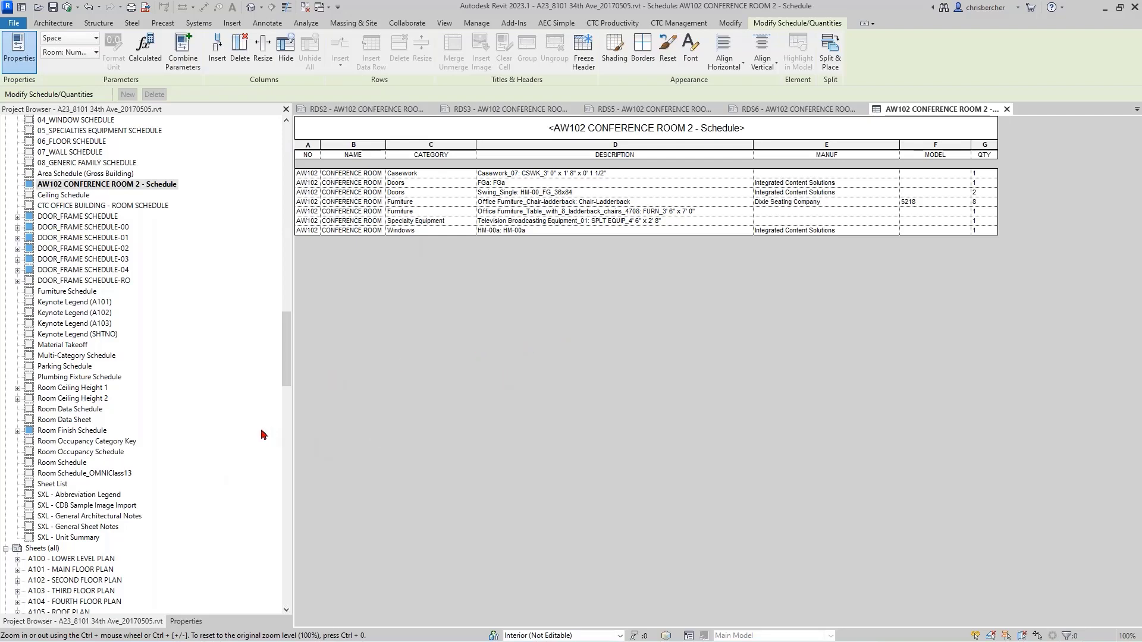
{"action": "left_click", "coordinate": [252, 564]}
{"action": "left_click", "coordinate": [187, 621]}
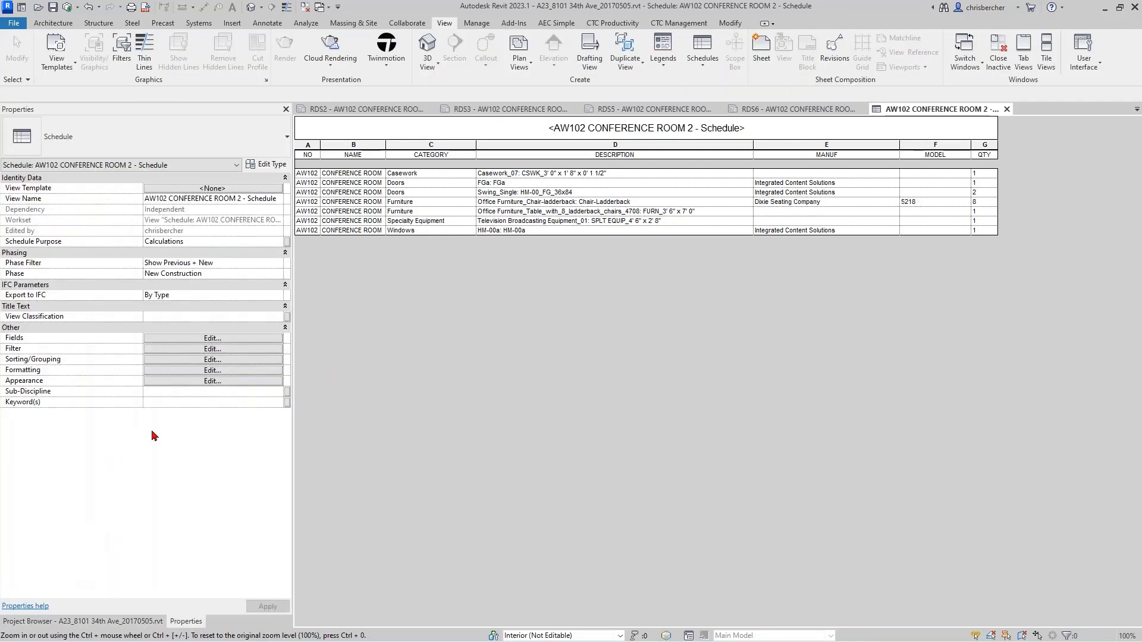
{"action": "left_click", "coordinate": [150, 621]}
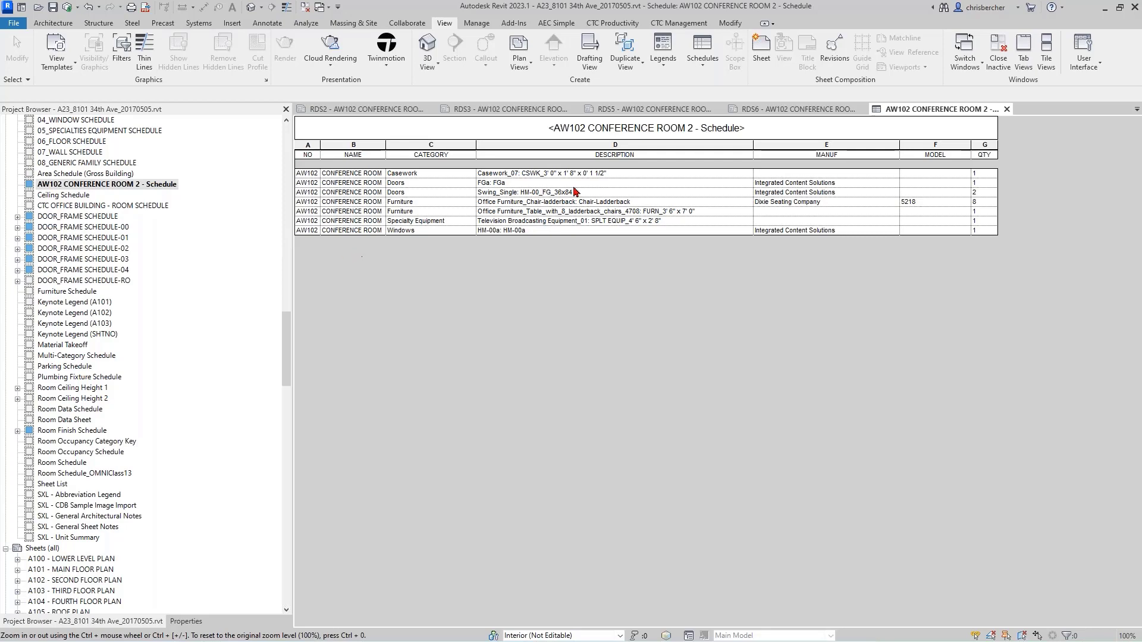
{"action": "left_click", "coordinate": [531, 382]}
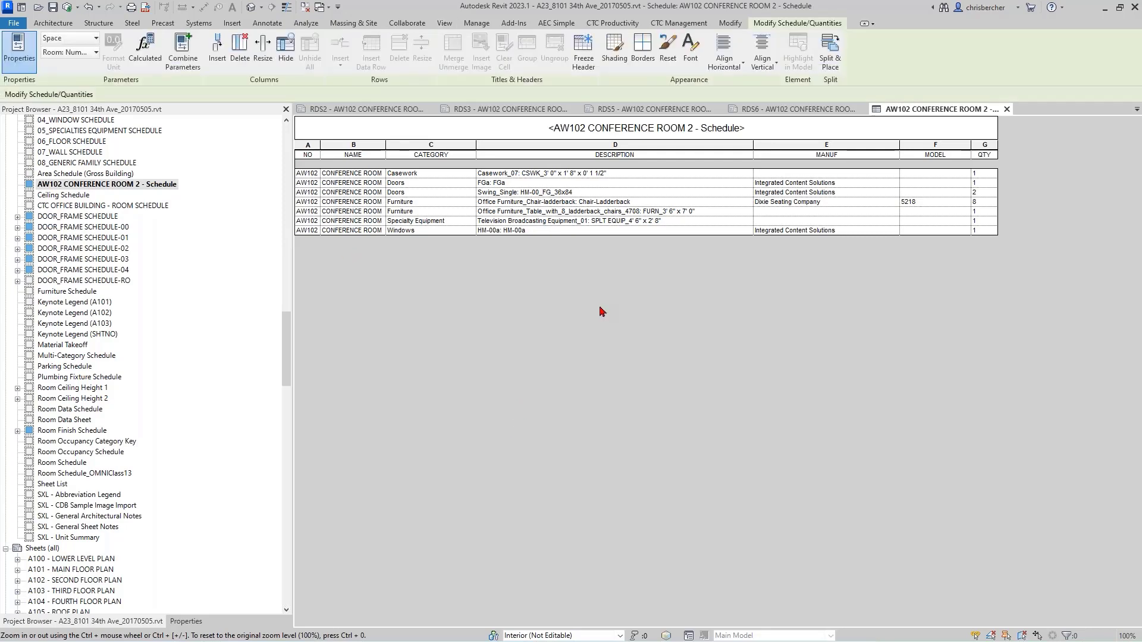
- Inspect the Room: Number and Room: Name entries among the AW102 CONFERENCE ROOM 2 schedule's scheduled fields
{"action": "left_click", "coordinate": [186, 621]}
{"action": "left_click", "coordinate": [213, 338]}
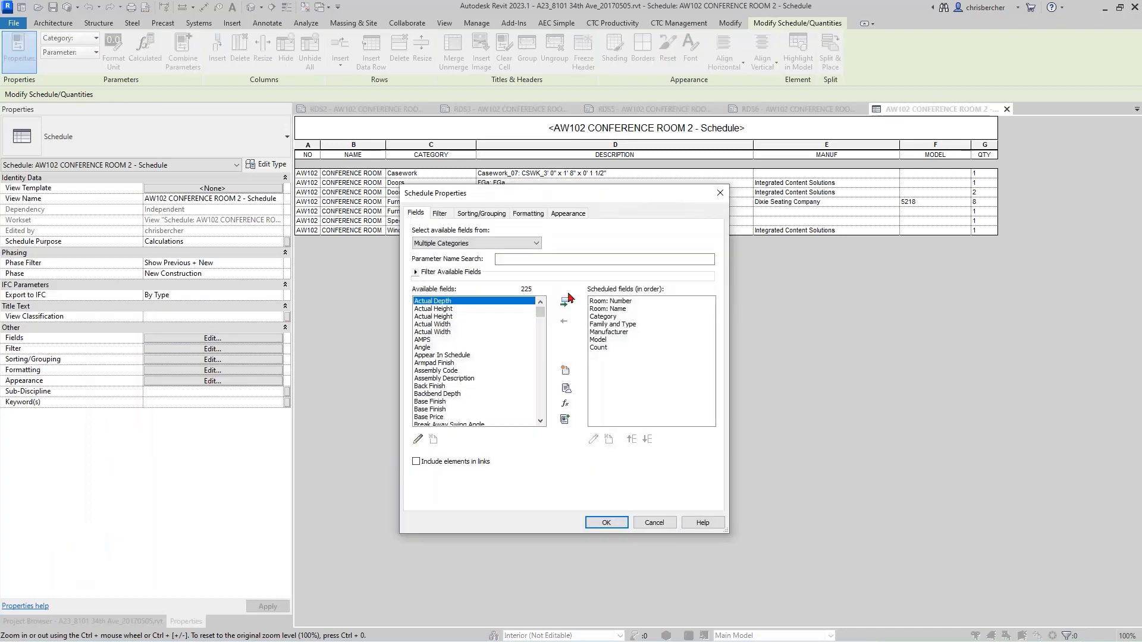
{"action": "left_click", "coordinate": [612, 301]}
{"action": "left_click", "coordinate": [611, 308]}
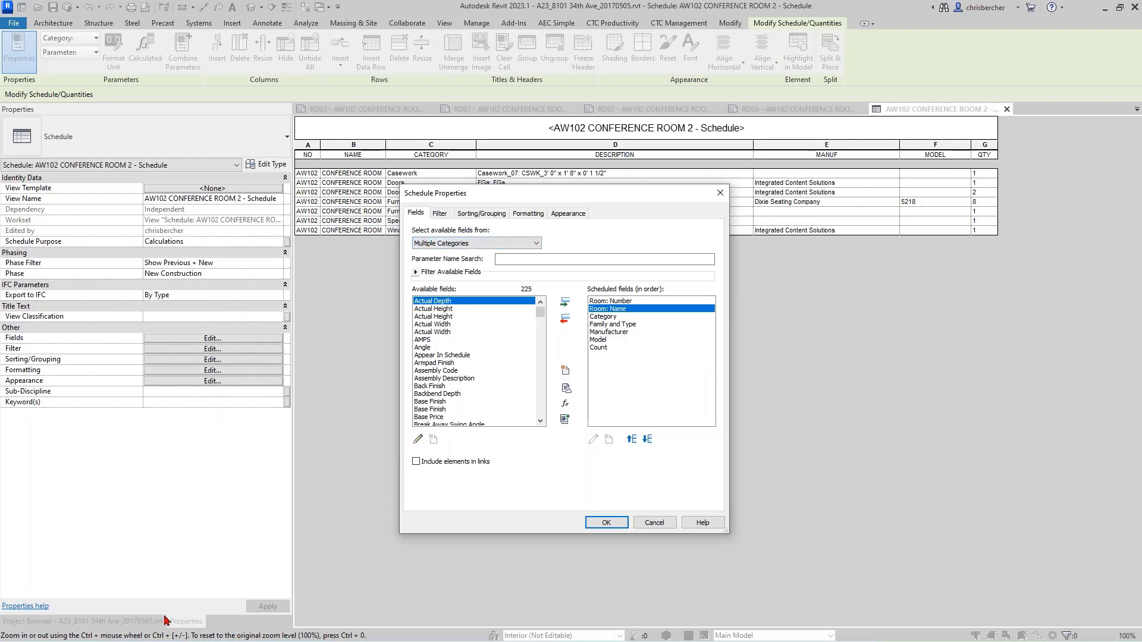
{"action": "left_click", "coordinate": [655, 522]}
- Launch the Room Data Sheets tool and bring sheet RDS2 up behind it
{"action": "left_click", "coordinate": [150, 621]}
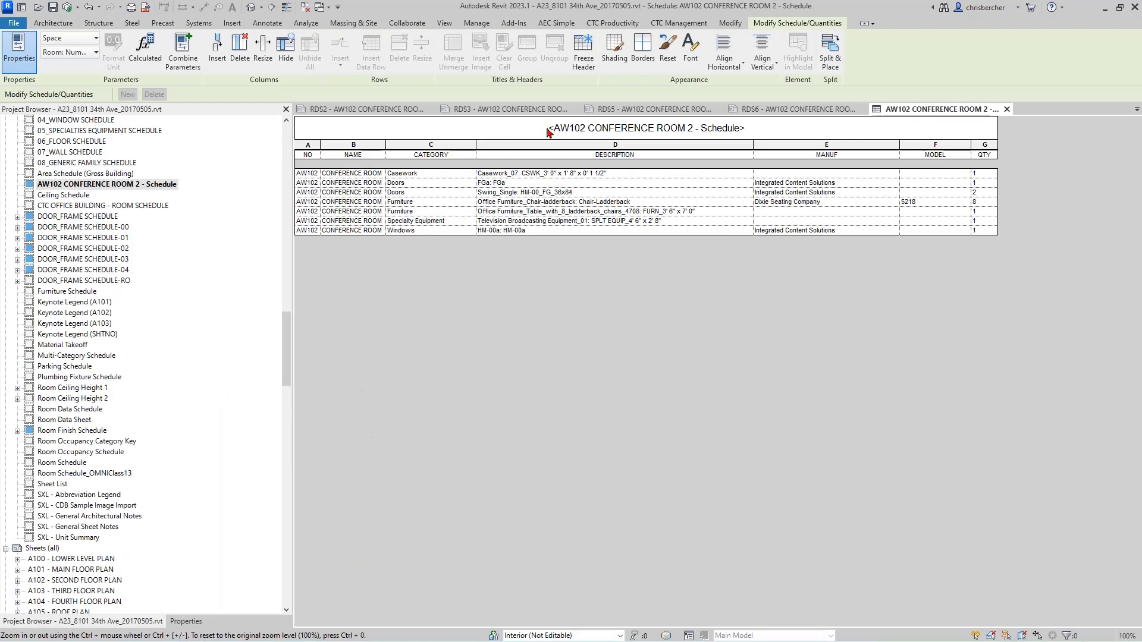
{"action": "left_click", "coordinate": [613, 23]}
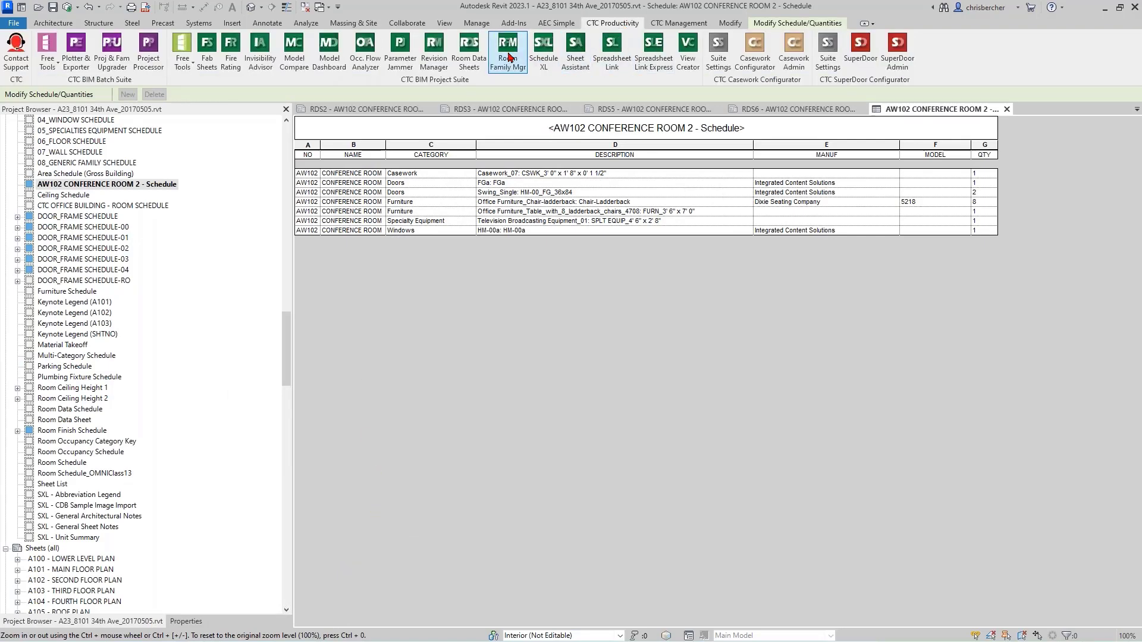
{"action": "left_click", "coordinate": [471, 65]}
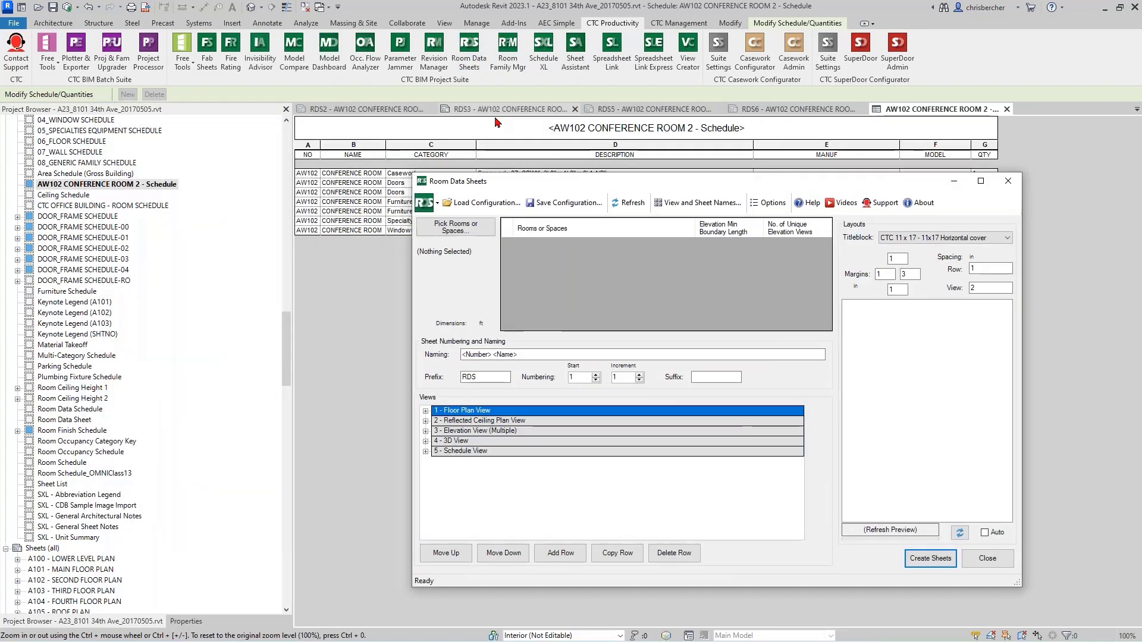
{"action": "left_click", "coordinate": [357, 111]}
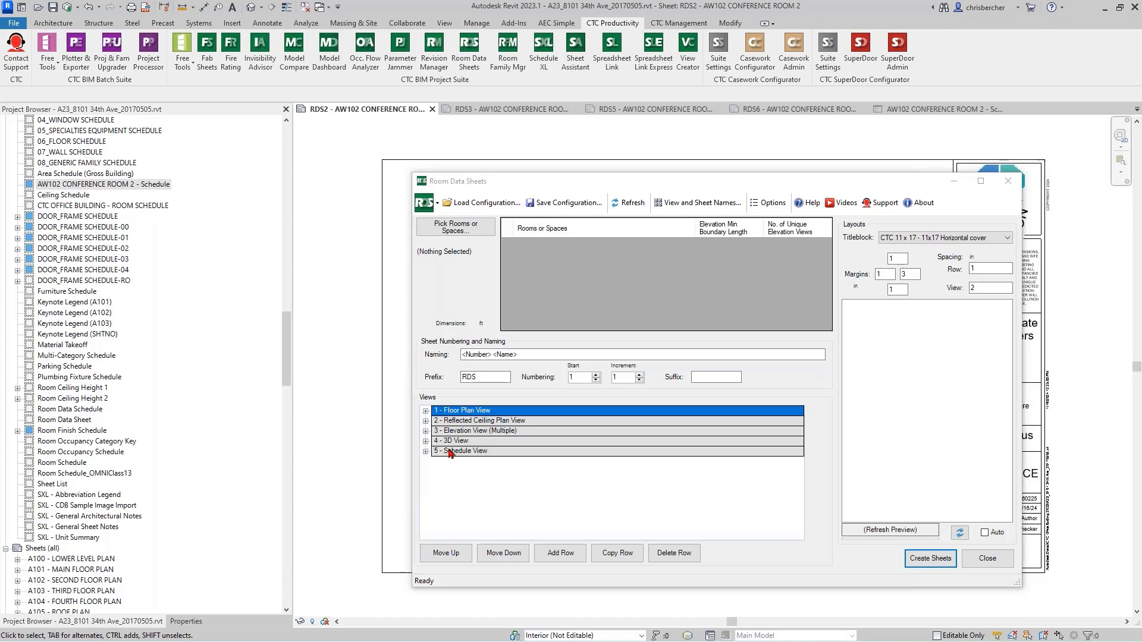
- Add two more schedule views to the view list of the room data sheets configuration
{"action": "left_click", "coordinate": [561, 552]}
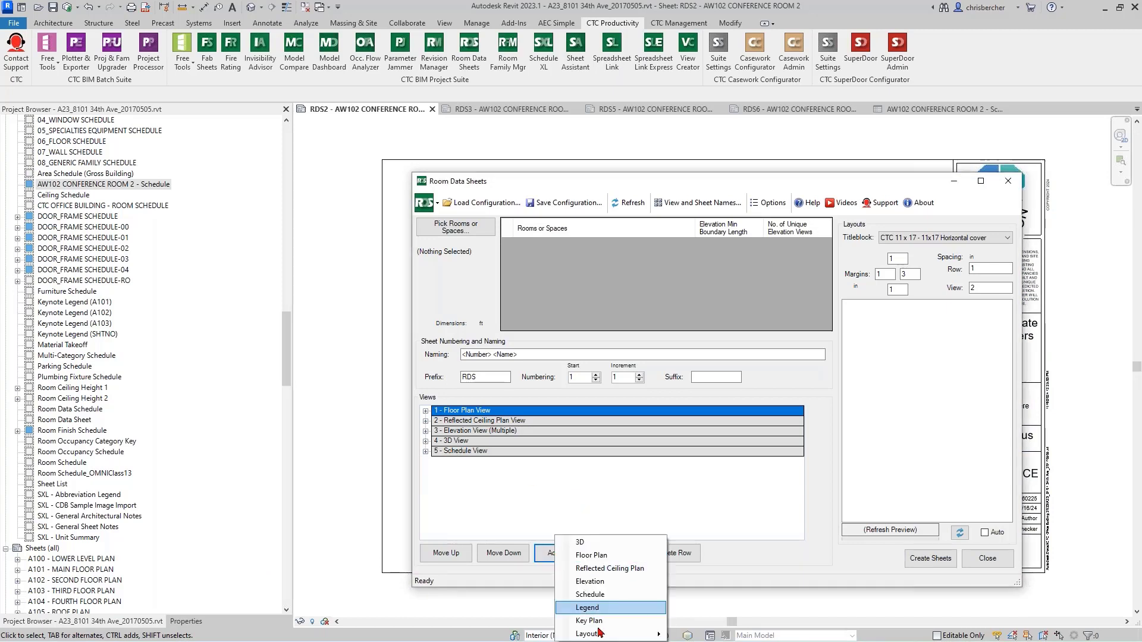
{"action": "left_click", "coordinate": [603, 594]}
{"action": "left_click", "coordinate": [541, 552]}
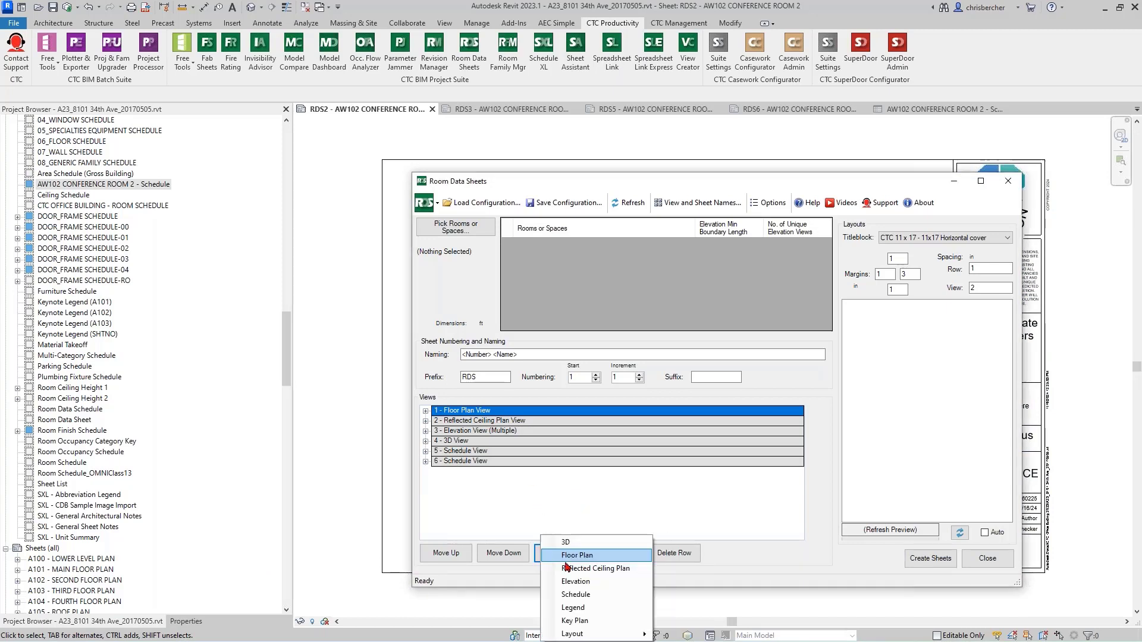
{"action": "left_click", "coordinate": [582, 594]}
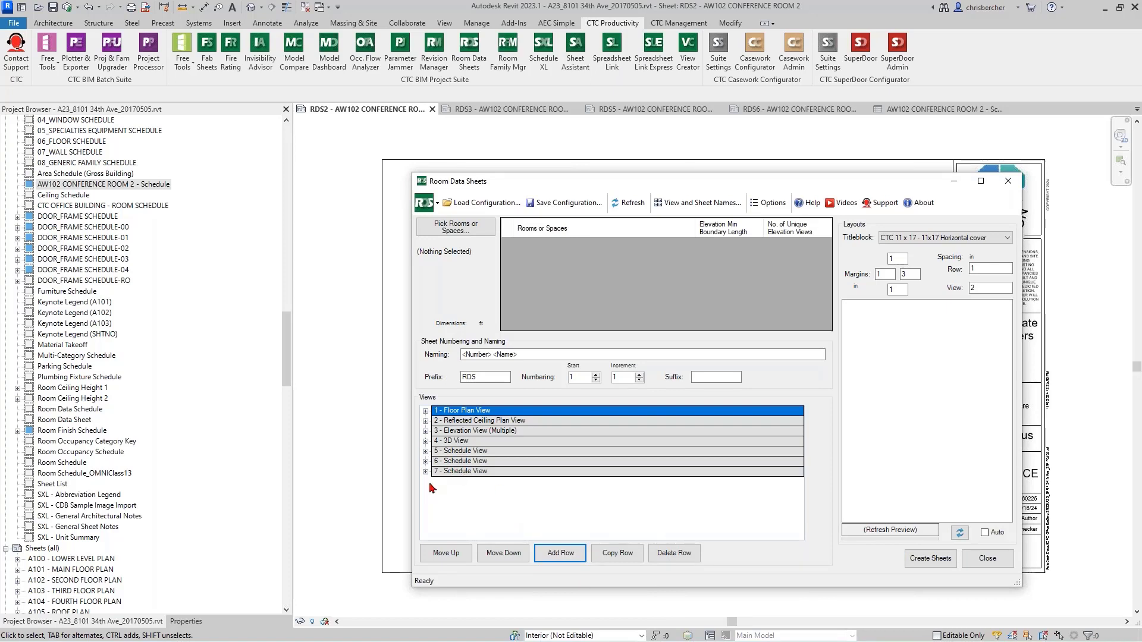
- Set the view name of schedule view 6 to "<Number> <Name> - Furniture"
{"action": "left_click", "coordinate": [425, 461]}
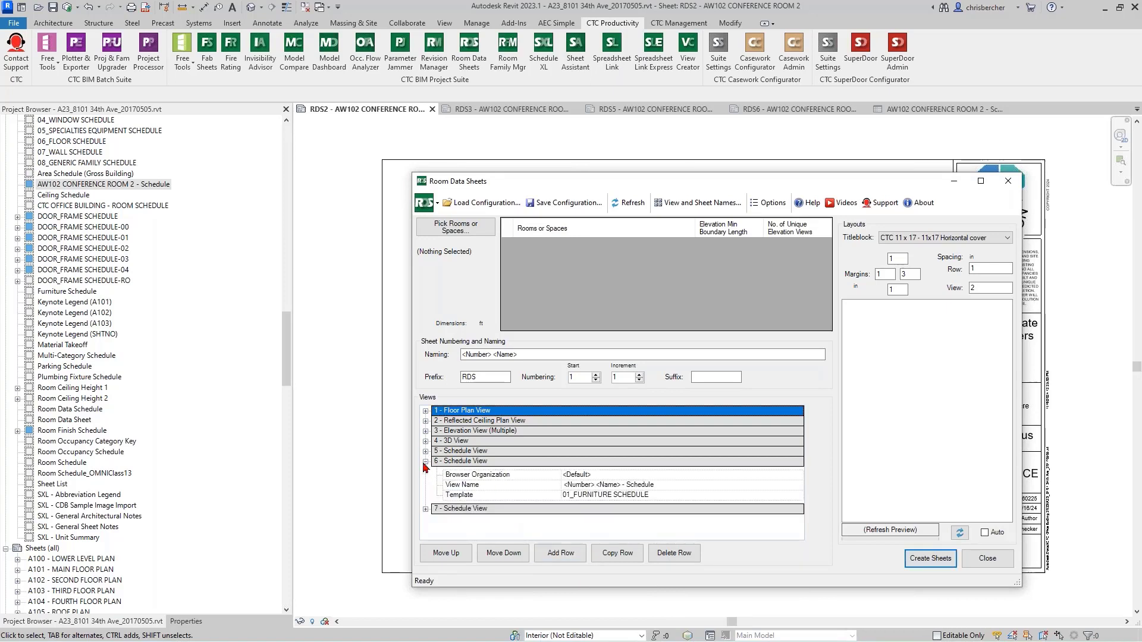
{"action": "left_click", "coordinate": [681, 486]}
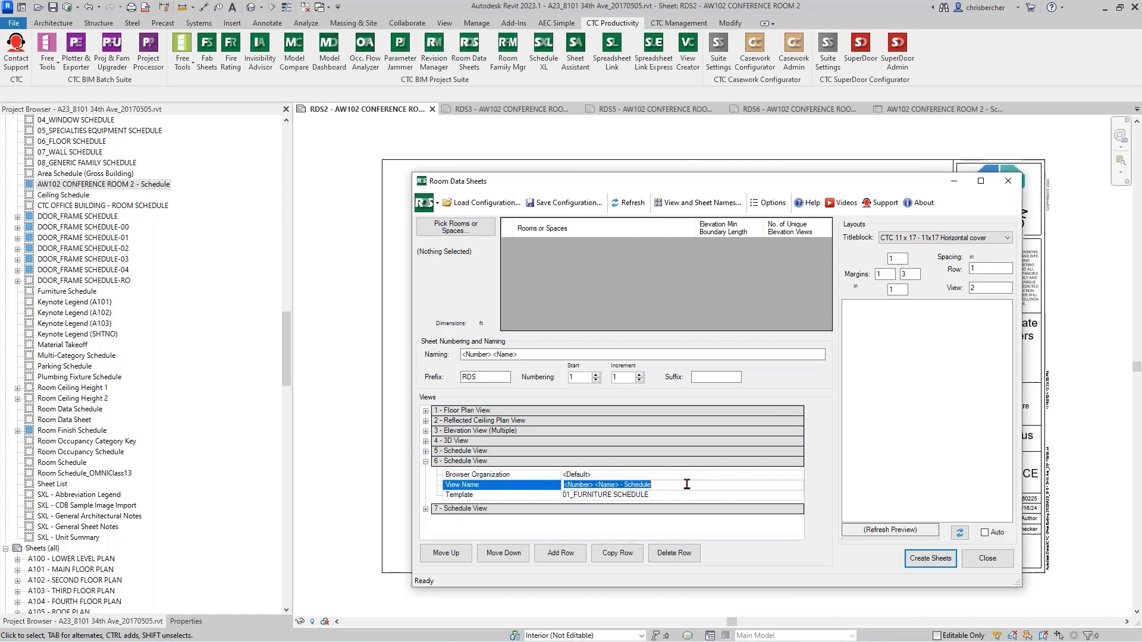
{"action": "left_click_drag", "start_coordinate": [623, 485], "coordinate": [672, 477]}
{"action": "type", "text": "Furn"}
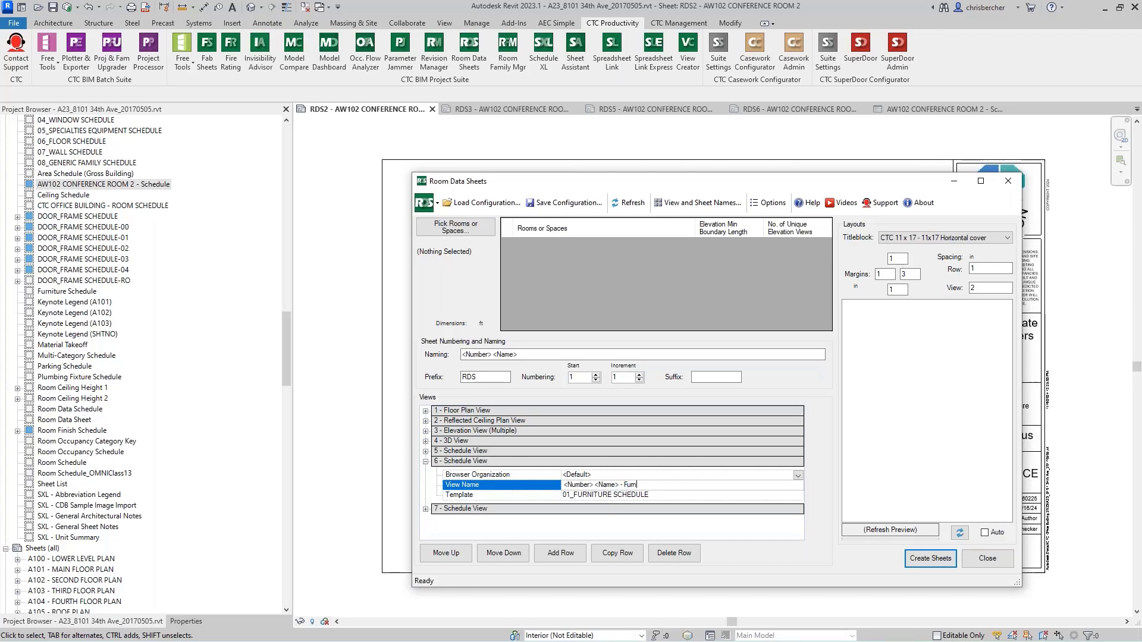
{"action": "type", "text": "iture"}
- Set the view name of schedule view 5 to "<Number> <Name> - Multi Cat"
{"action": "left_click", "coordinate": [425, 450]}
{"action": "left_click", "coordinate": [683, 476]}
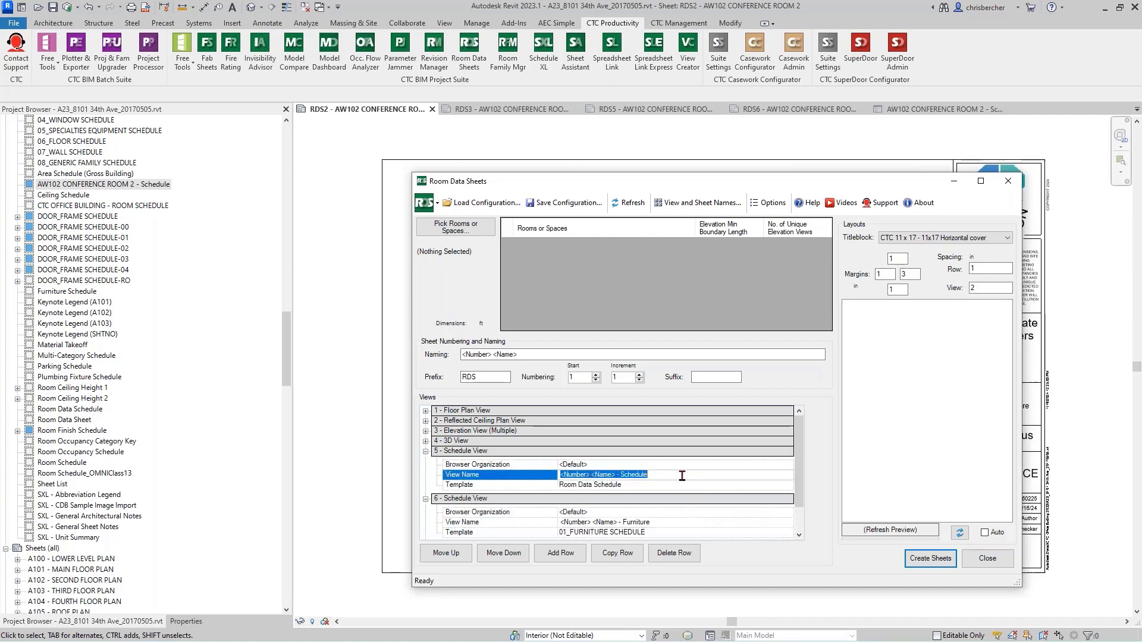
{"action": "key", "text": "End"}
{"action": "key", "text": "BackSpace"}
{"action": "key", "text": "BackSpace"}
{"action": "key", "text": "BackSpace"}
{"action": "key", "text": "BackSpace"}
{"action": "key", "text": "BackSpace"}
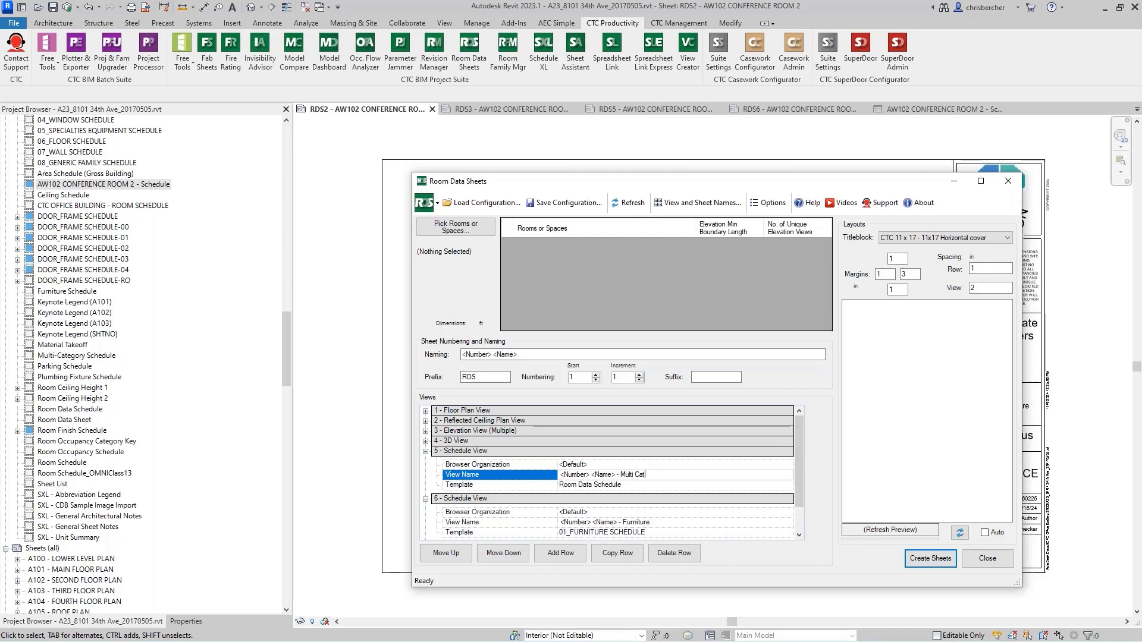
{"action": "left_click", "coordinate": [539, 452]}
- Assign the 03_DOOR SCHEDULE template to schedule view 7 and name the view "<Number> <Name> - Door"
{"action": "scroll", "coordinate": [530, 485], "scroll_direction": "down", "scroll_amount": 1}
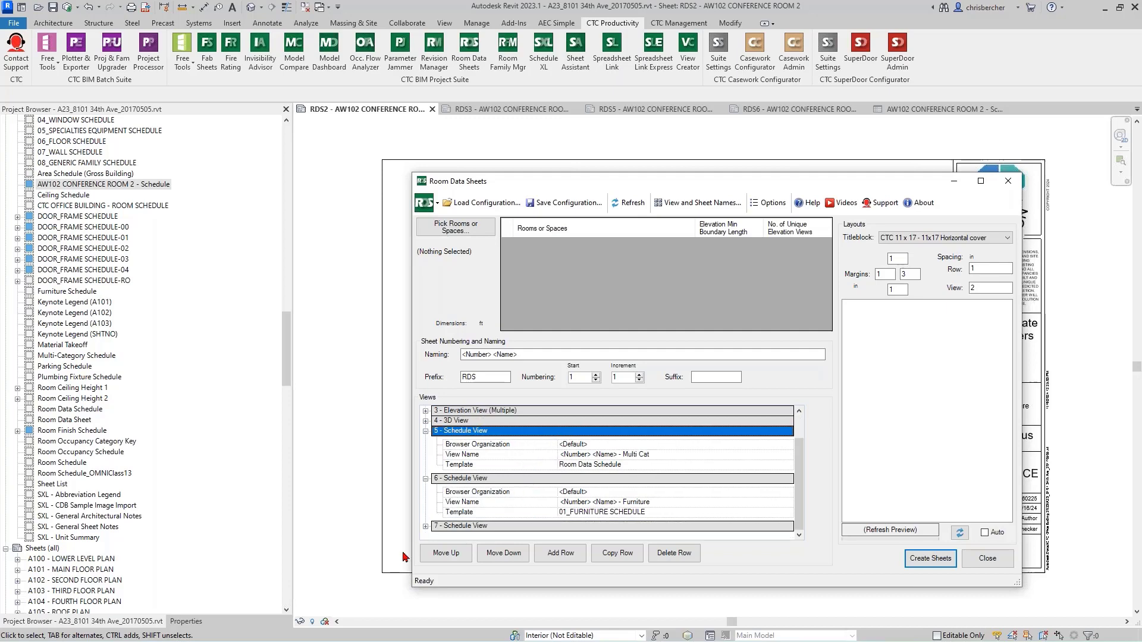
{"action": "left_click", "coordinate": [425, 526]}
{"action": "scroll", "coordinate": [660, 531], "scroll_direction": "down", "scroll_amount": 1}
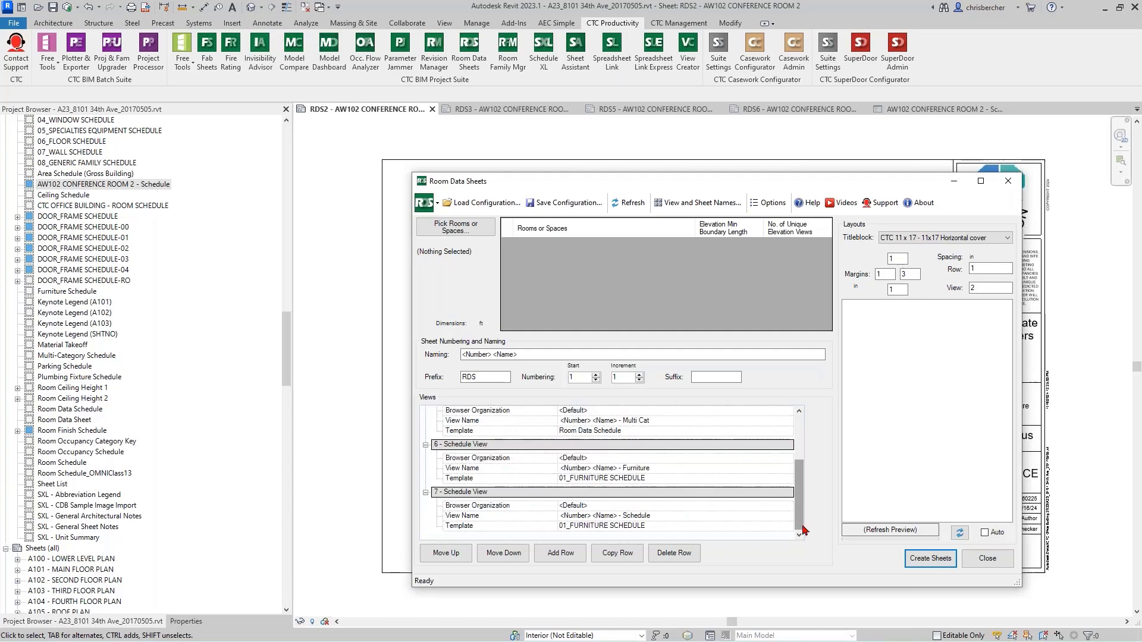
{"action": "left_click", "coordinate": [776, 526]}
{"action": "left_click", "coordinate": [788, 526]}
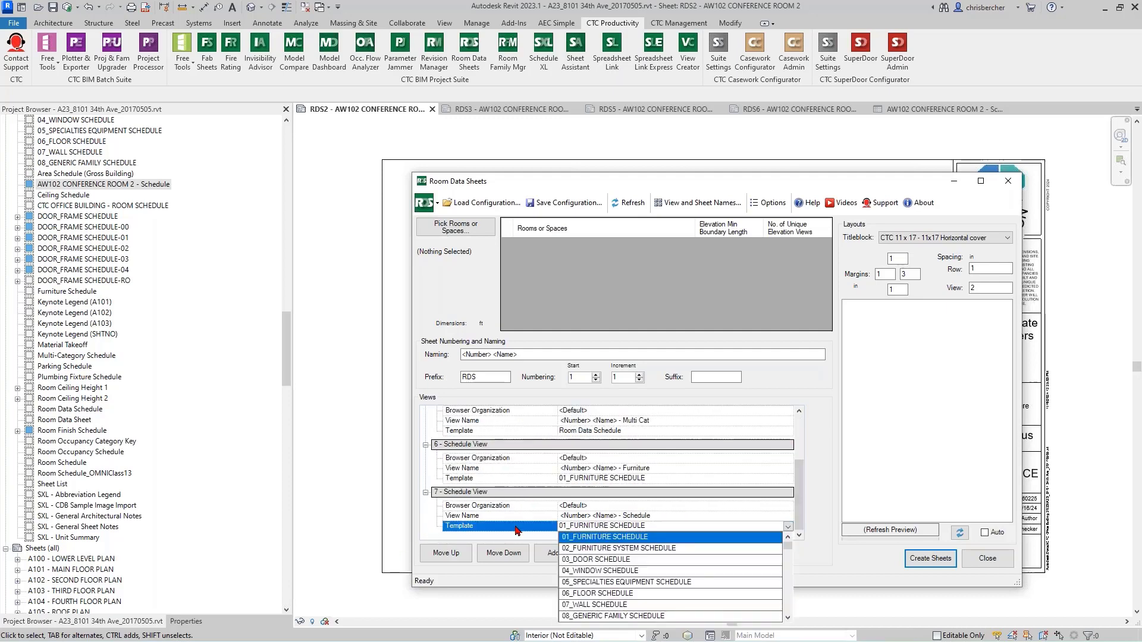
{"action": "left_click", "coordinate": [618, 560]}
{"action": "double_click", "coordinate": [664, 515]}
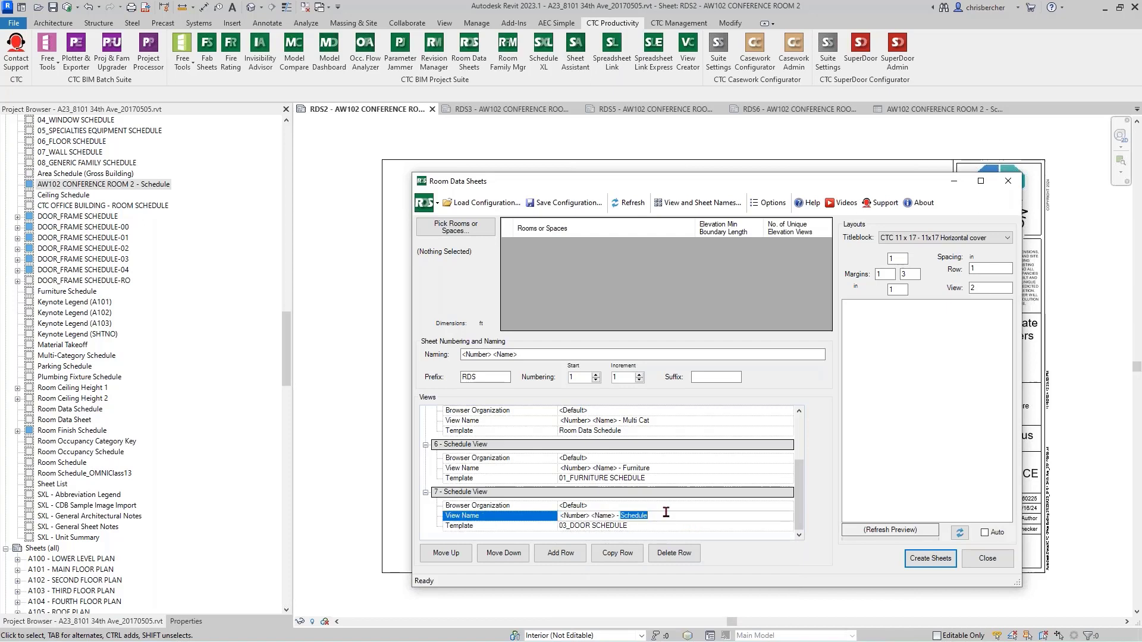
{"action": "type", "text": "Door"}
{"action": "left_click_drag", "start_coordinate": [733, 181], "coordinate": [724, 172]}
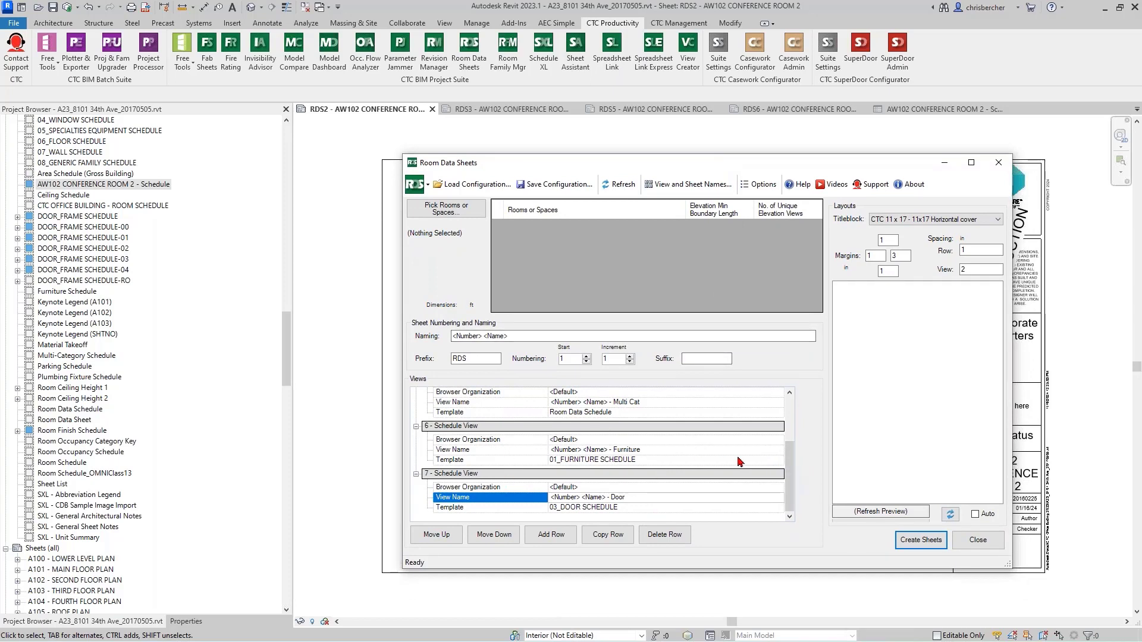
- Check the Reflected Ceiling Plan view's settings and set the Elevation View's template to Elevation - Interior RDS
{"action": "left_click_drag", "start_coordinate": [789, 475], "coordinate": [781, 432]}
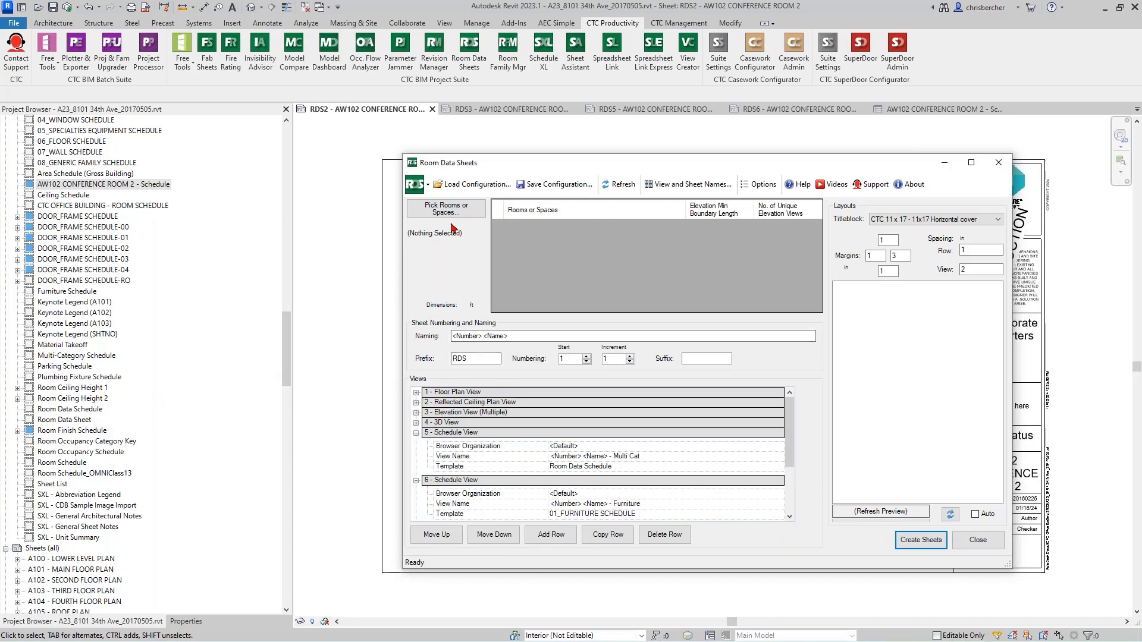
{"action": "left_click", "coordinate": [416, 403]}
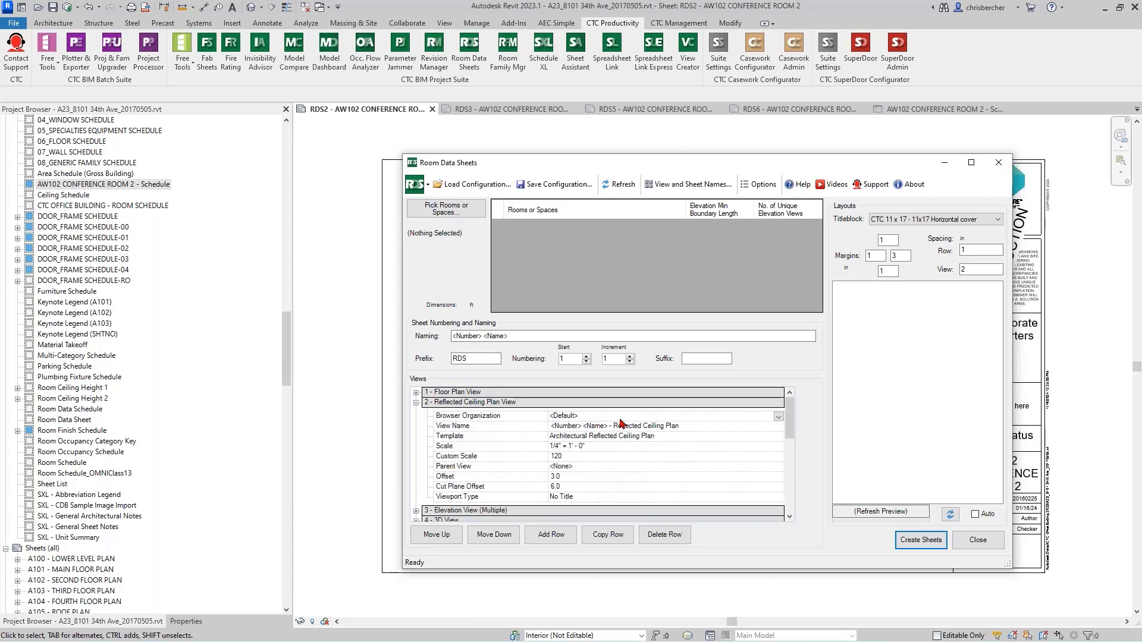
{"action": "left_click", "coordinate": [416, 403]}
{"action": "left_click", "coordinate": [416, 412]}
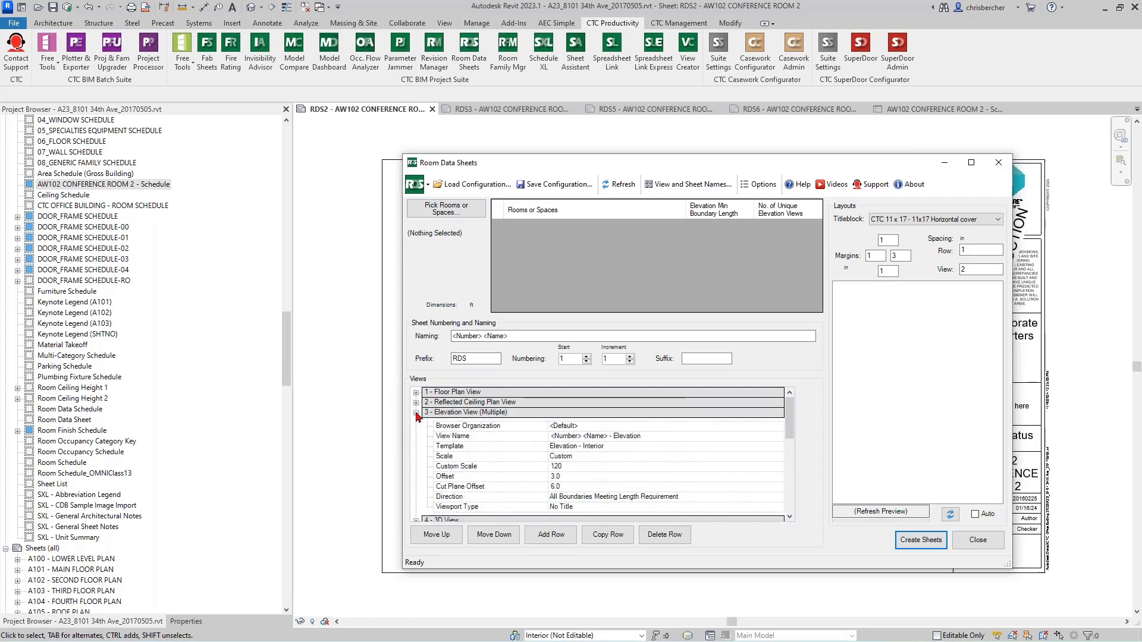
{"action": "left_click", "coordinate": [770, 450]}
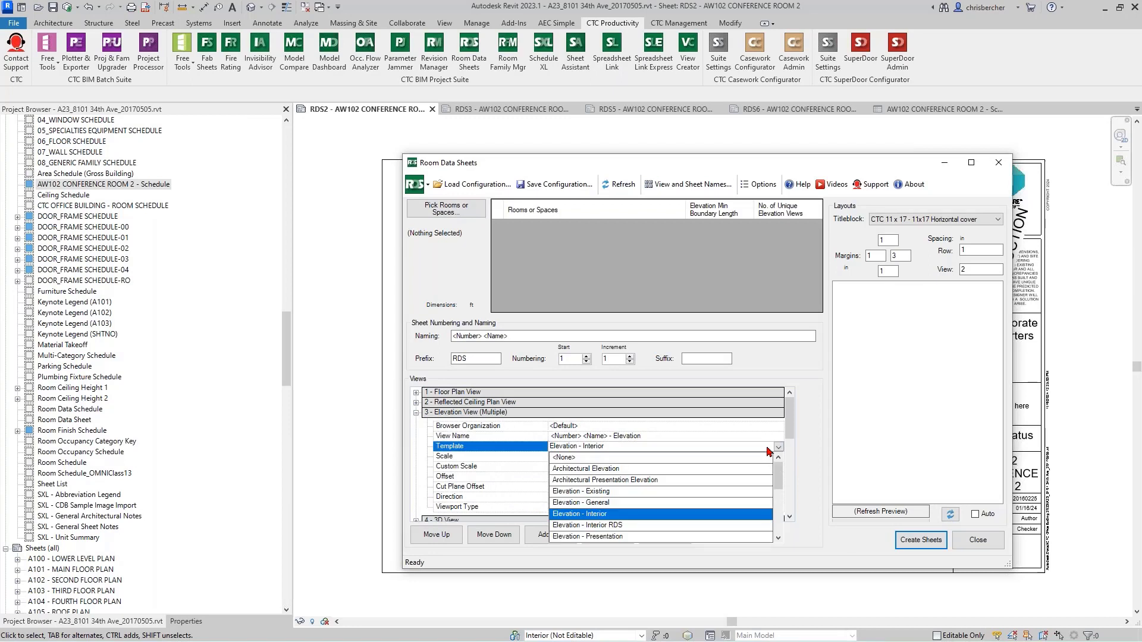
{"action": "left_click", "coordinate": [612, 527]}
{"action": "left_click", "coordinate": [500, 458]}
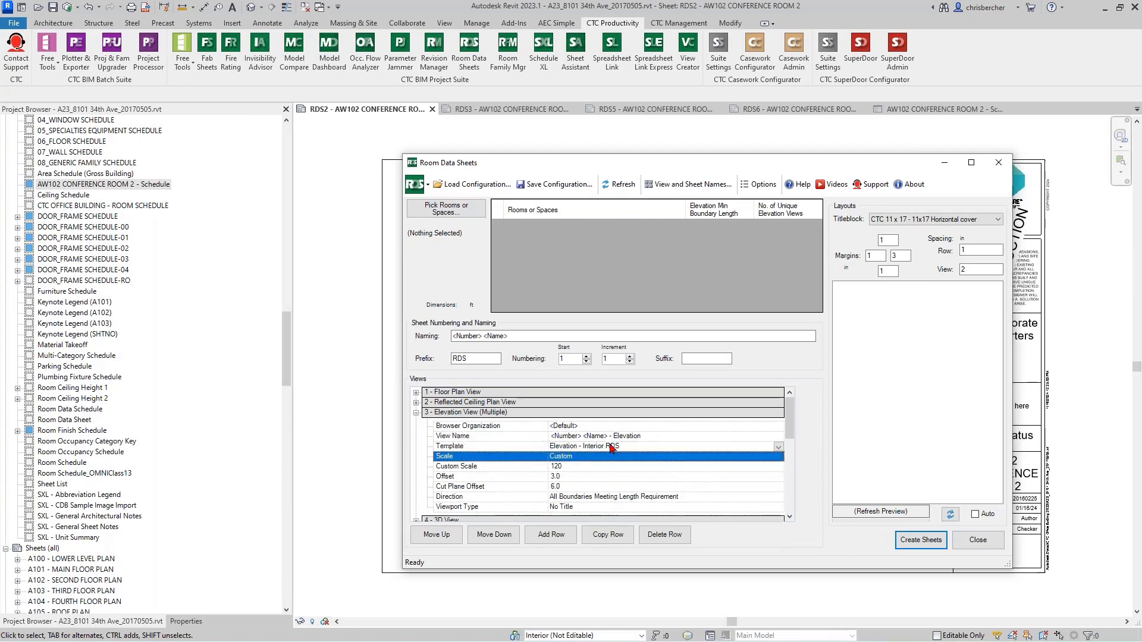
{"action": "left_click", "coordinate": [416, 413]}
- Check the template and scale settings of the Floor Plan View
{"action": "left_click", "coordinate": [452, 392]}
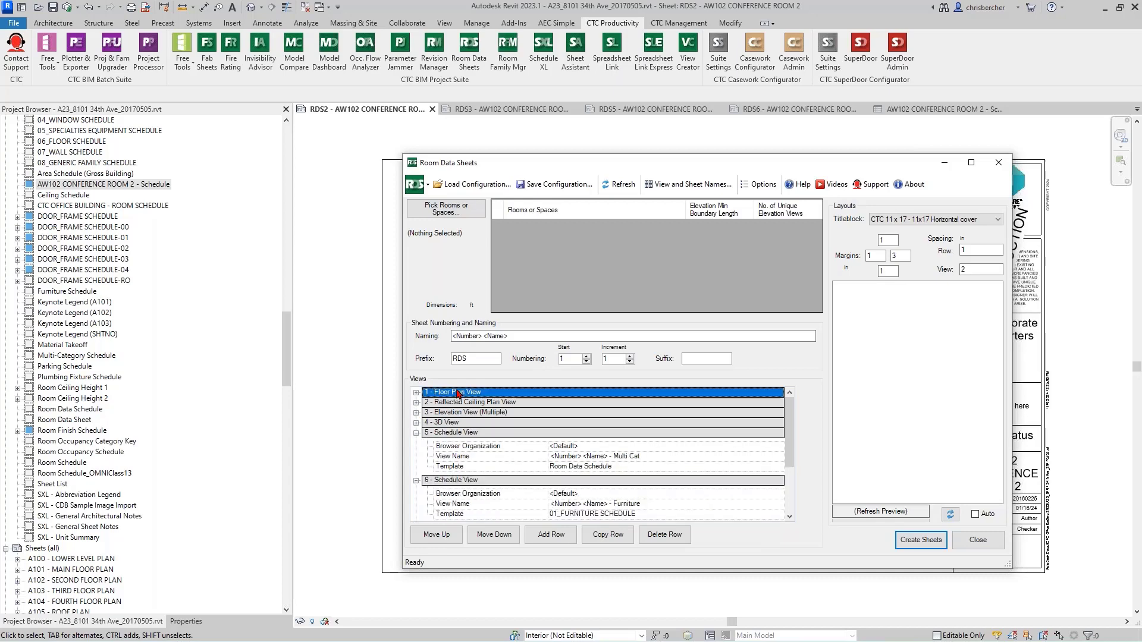
{"action": "left_click", "coordinate": [416, 393]}
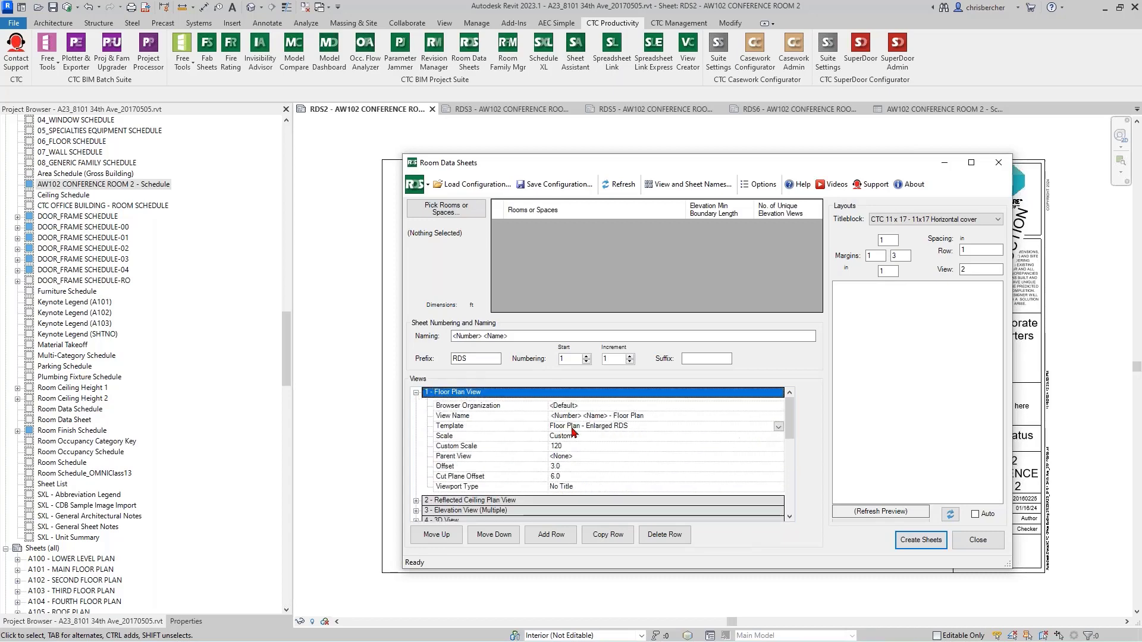
{"action": "left_click", "coordinate": [416, 393]}
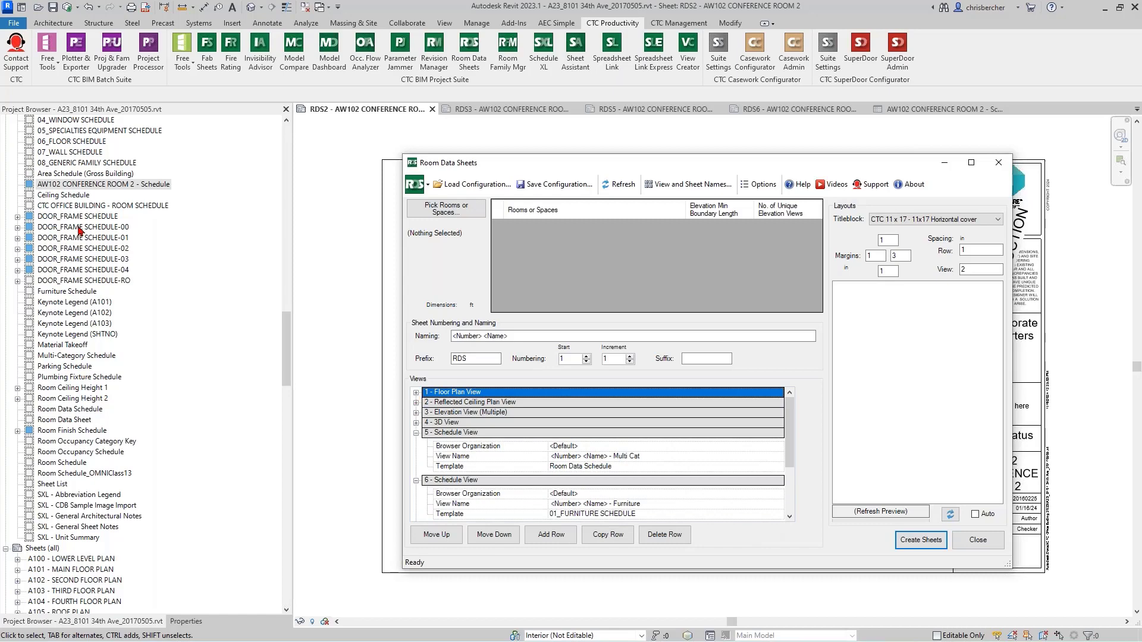
- Close the open RDS2 and RDS1 sheet views of CONFERENCE ROOM 2
{"action": "scroll", "coordinate": [72, 200], "scroll_direction": "up", "scroll_amount": 4}
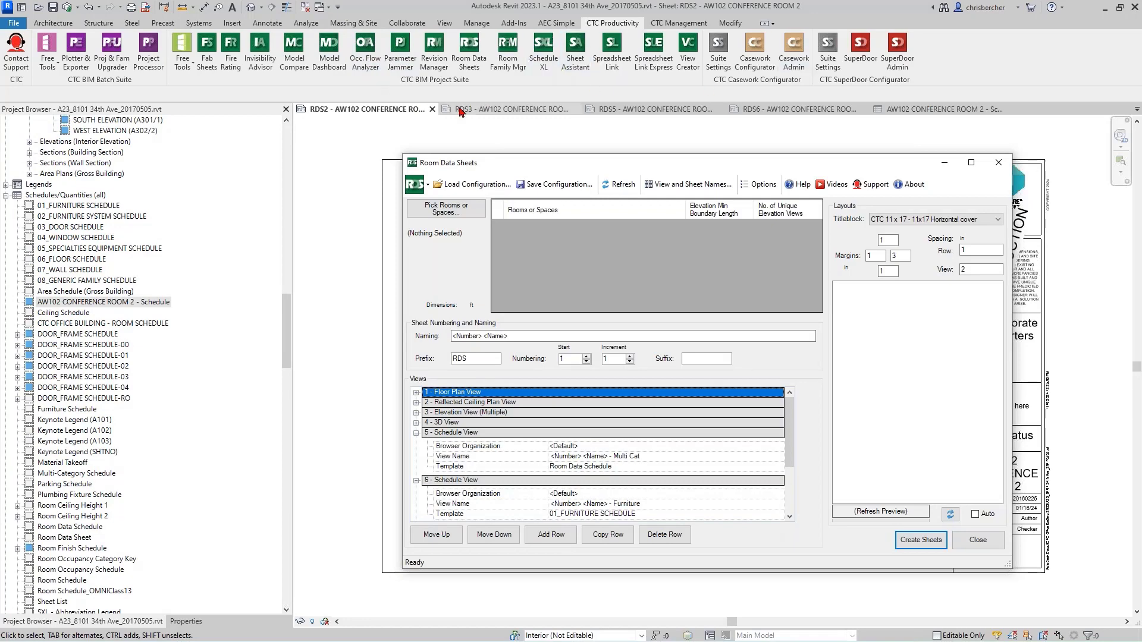
{"action": "left_click", "coordinate": [440, 108]}
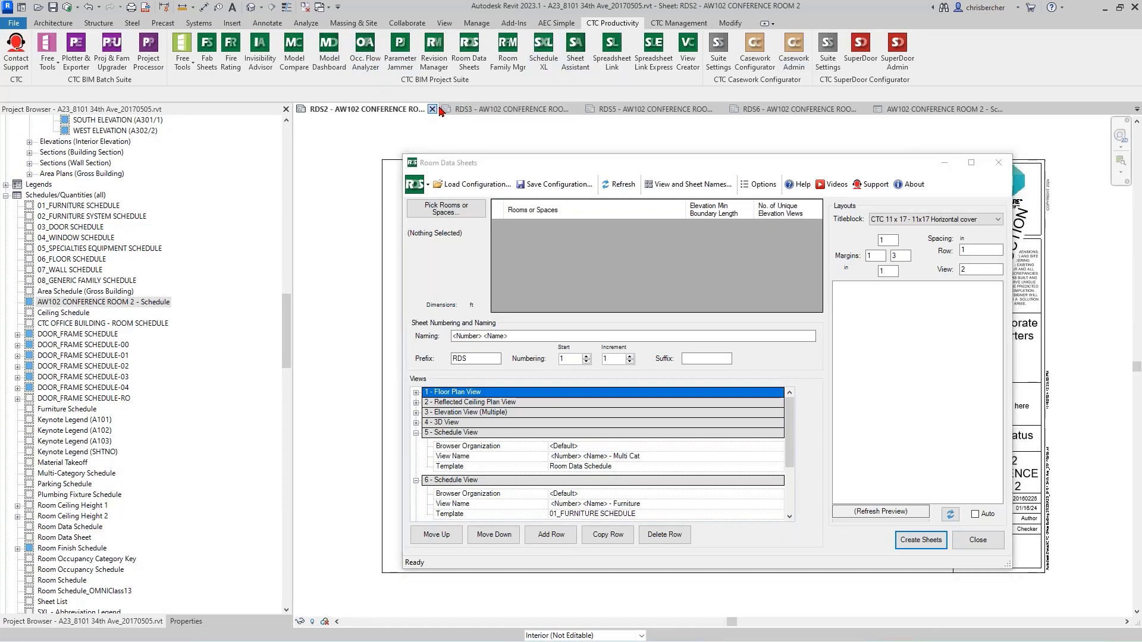
{"action": "left_click", "coordinate": [409, 112]}
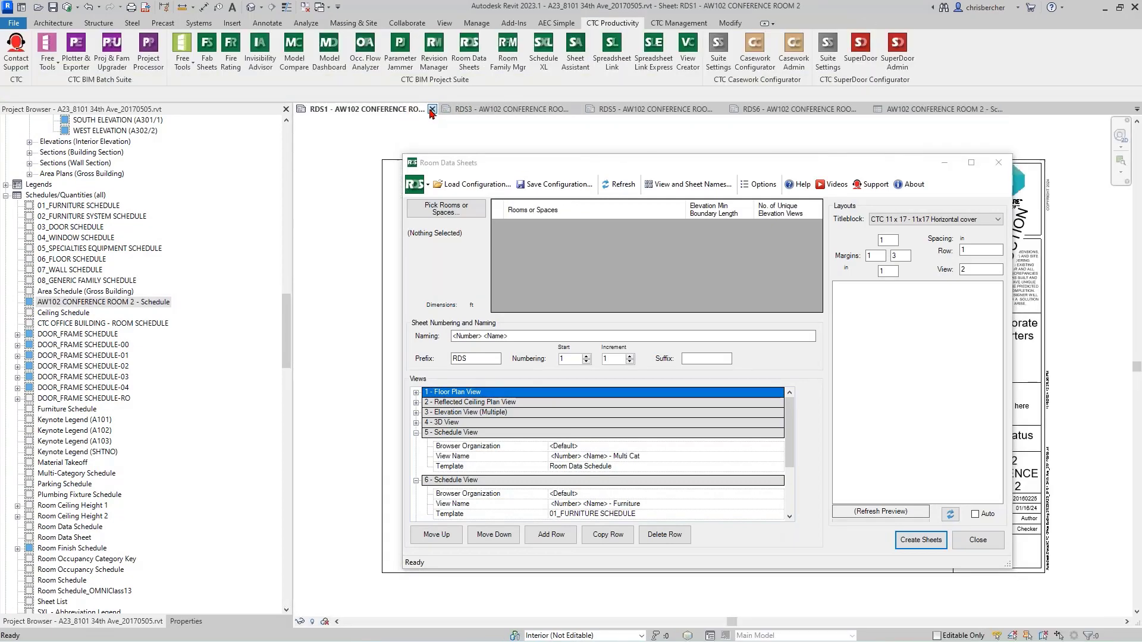
{"action": "left_click", "coordinate": [432, 109]}
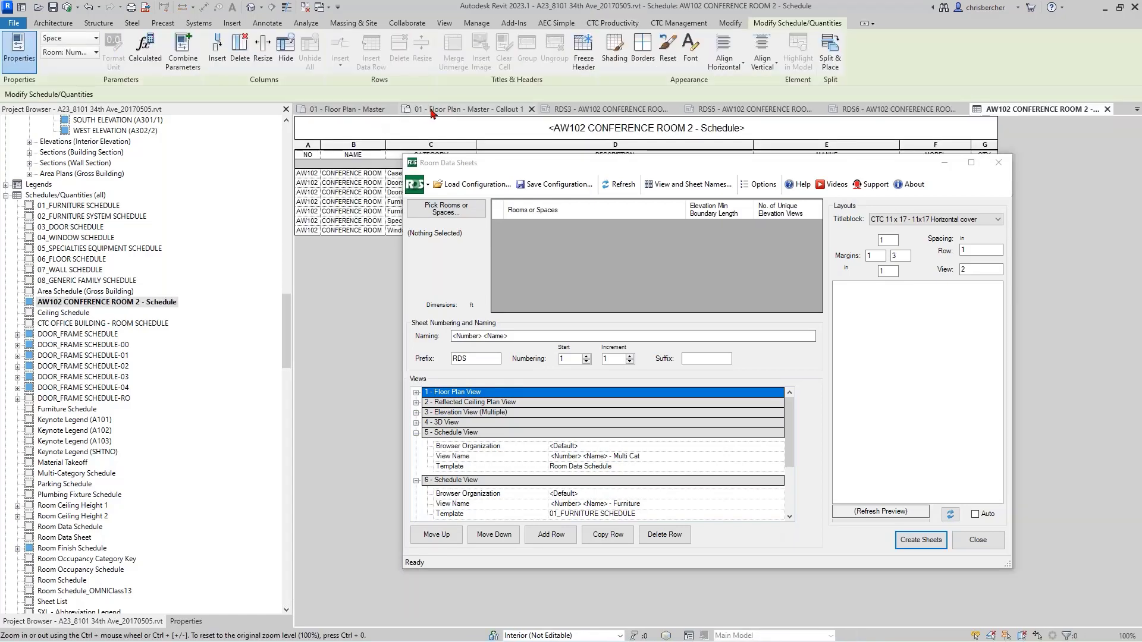
- Switch to the 01 - Floor Plan - Master view and bring the two conference rooms into view beside the Room Data Sheets dialog
{"action": "left_click", "coordinate": [357, 110]}
{"action": "left_click_drag", "start_coordinate": [624, 160], "coordinate": [304, 125]}
{"action": "middle_click_drag", "start_coordinate": [802, 283], "coordinate": [825, 270]}
{"action": "middle_click_drag", "start_coordinate": [812, 469], "coordinate": [864, 431]}
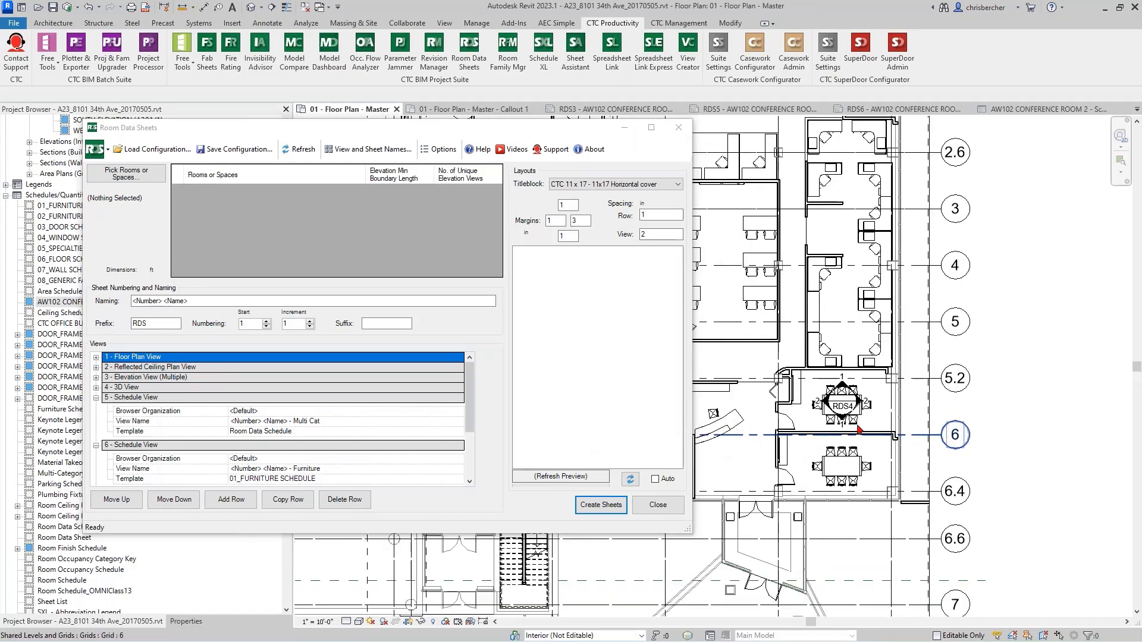
{"action": "scroll", "coordinate": [861, 416], "scroll_direction": "up", "scroll_amount": 2}
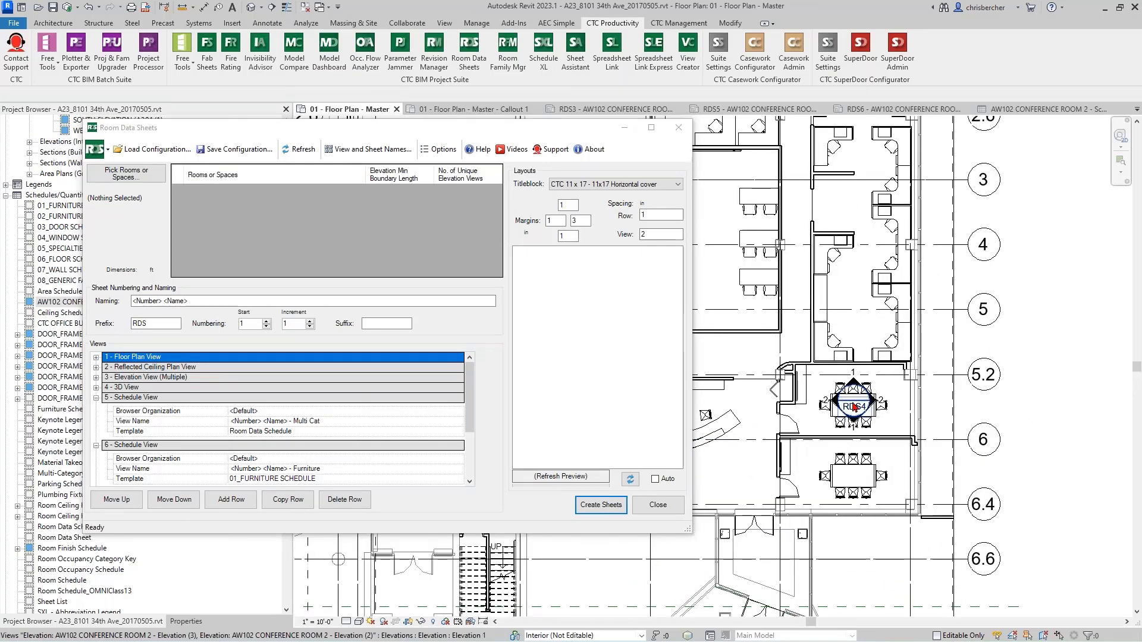
{"action": "scroll", "coordinate": [854, 405], "scroll_direction": "up", "scroll_amount": 3}
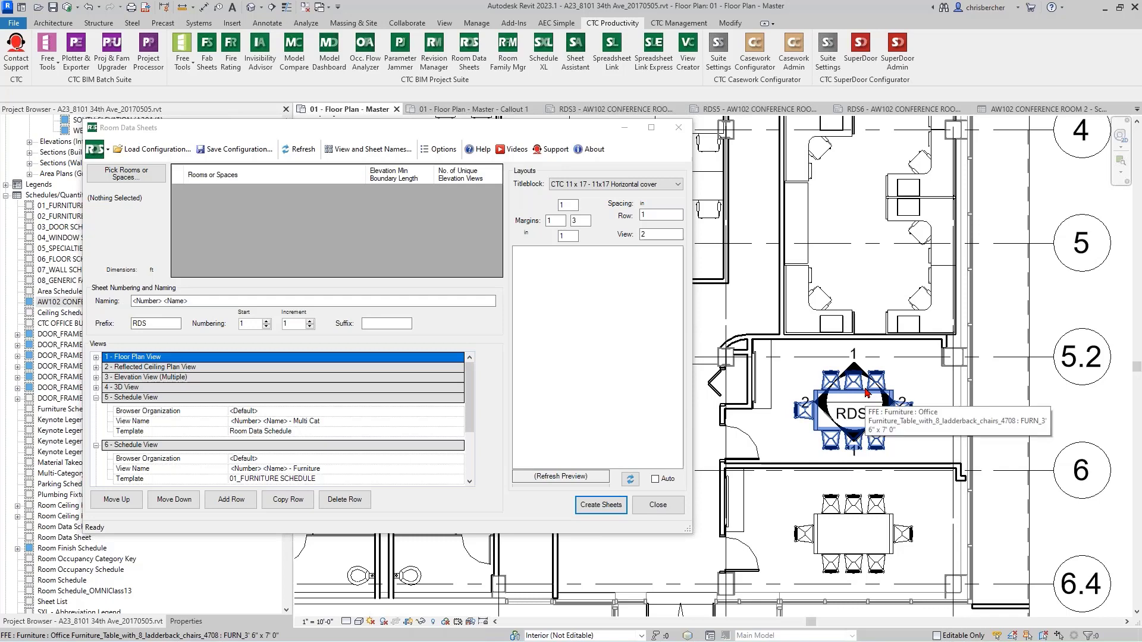
{"action": "scroll", "coordinate": [865, 391], "scroll_direction": "down", "scroll_amount": 1}
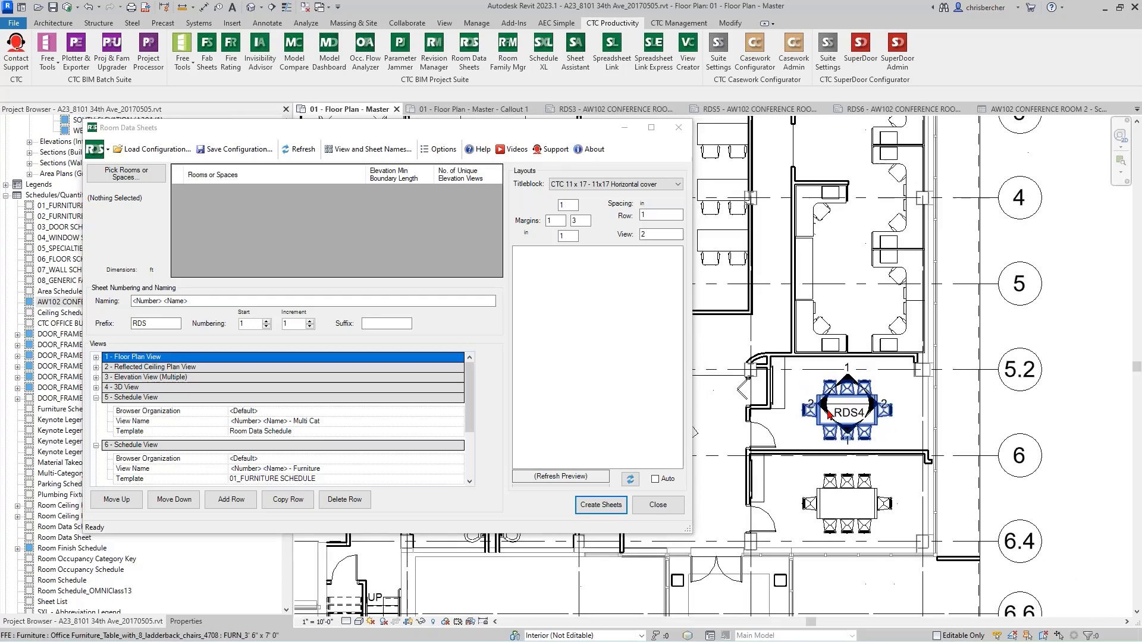
{"action": "middle_click_drag", "start_coordinate": [866, 393], "coordinate": [884, 410]}
{"action": "scroll", "coordinate": [884, 410], "scroll_direction": "down", "scroll_amount": 1}
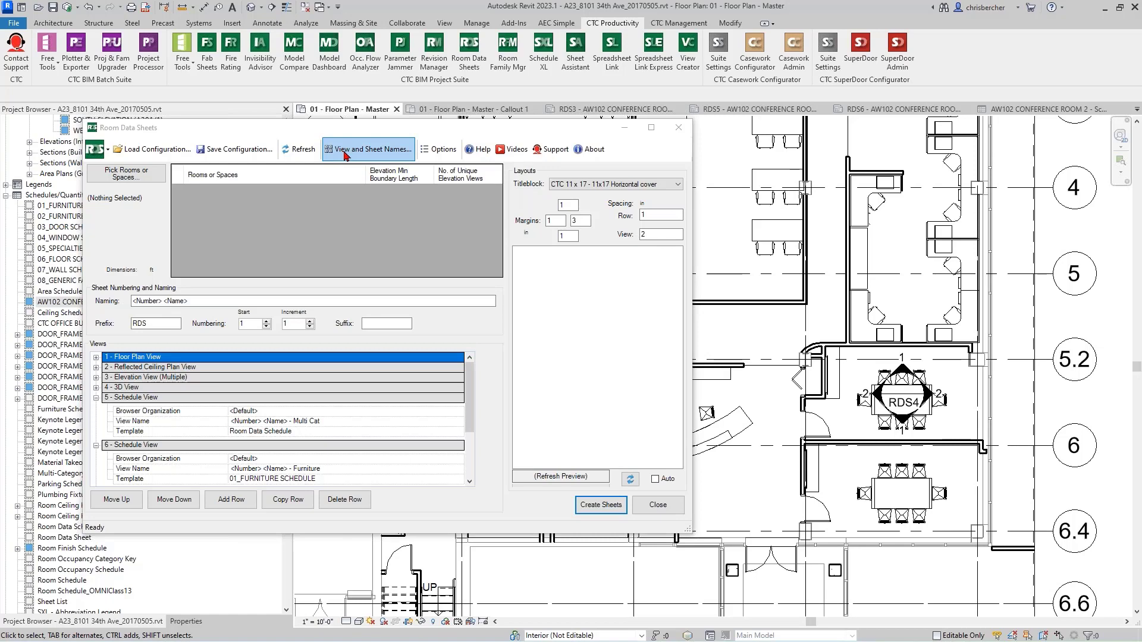
- Select the CONFERENCE ROOM 2 room in the floor plan and check its number and name in its properties
{"action": "left_click_drag", "start_coordinate": [445, 127], "coordinate": [528, 126]}
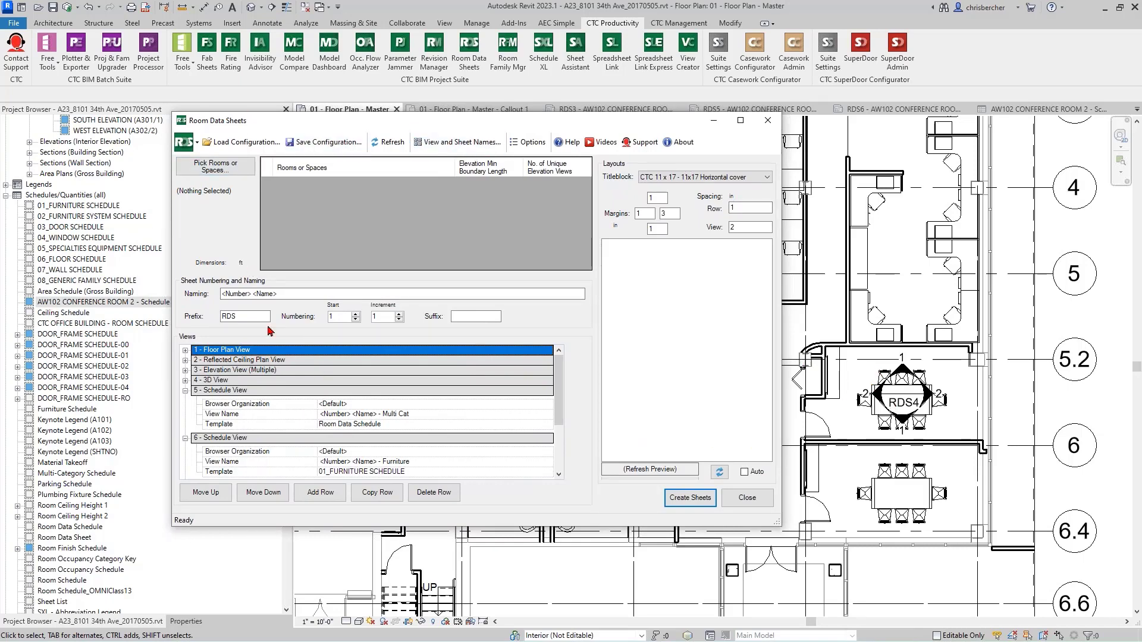
{"action": "left_click", "coordinate": [863, 404]}
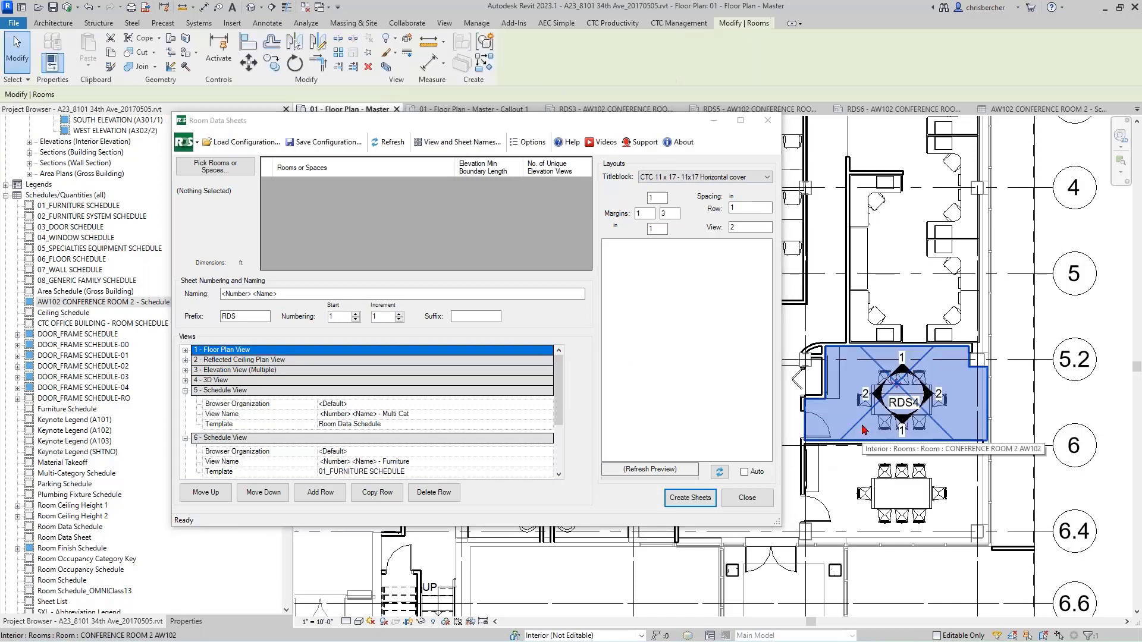
{"action": "left_click", "coordinate": [185, 621]}
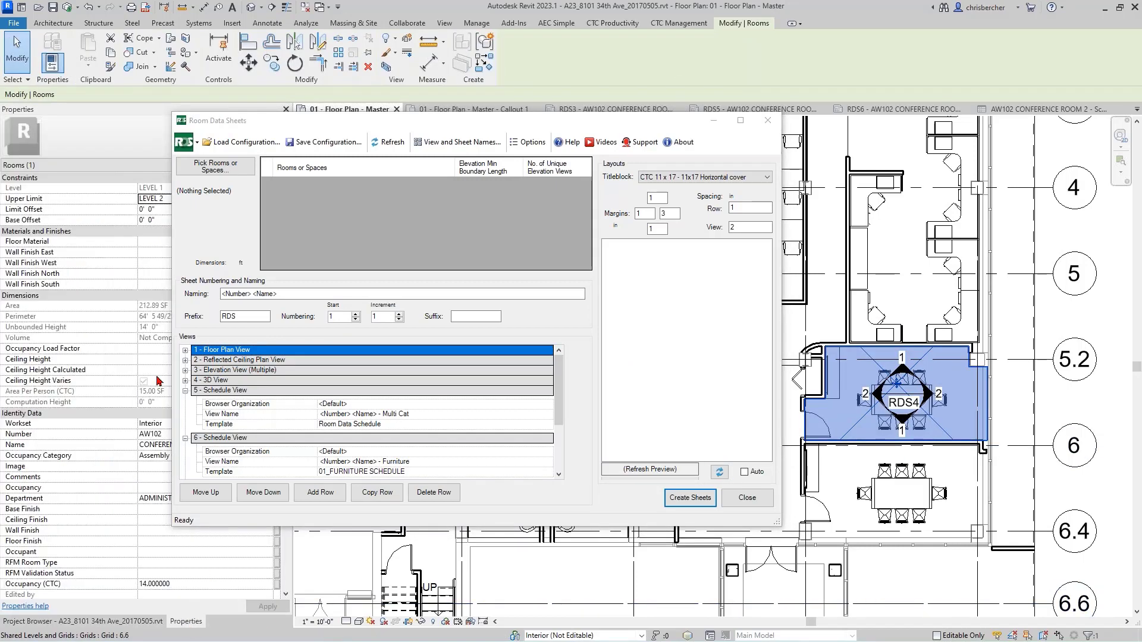
{"action": "left_click_drag", "start_coordinate": [300, 127], "coordinate": [399, 99]}
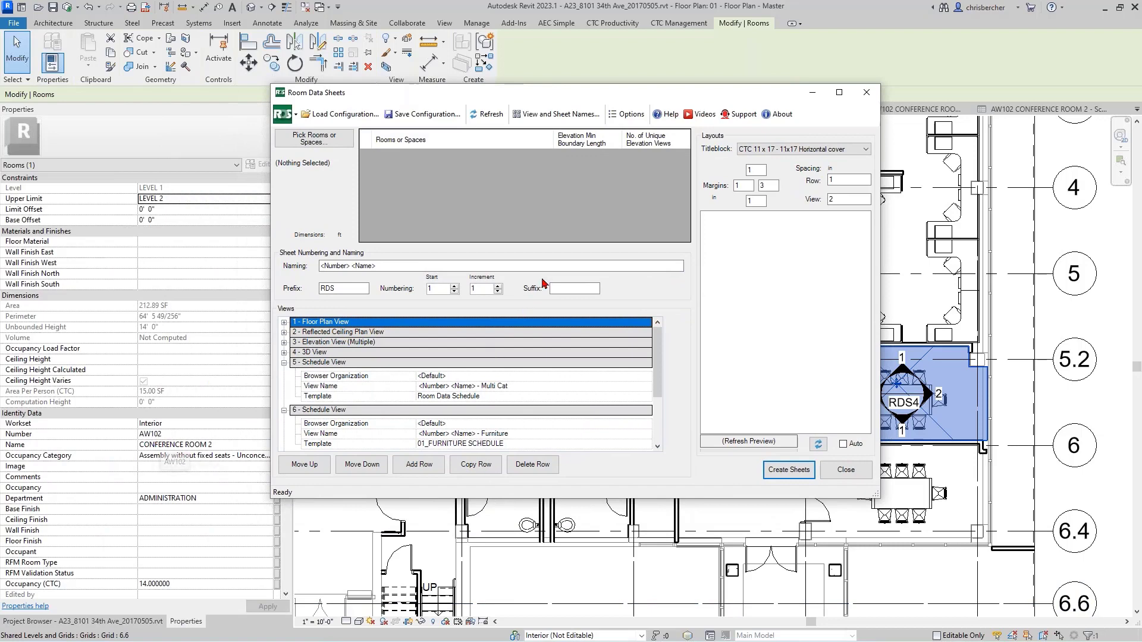
{"action": "left_click_drag", "start_coordinate": [670, 87], "coordinate": [523, 90]}
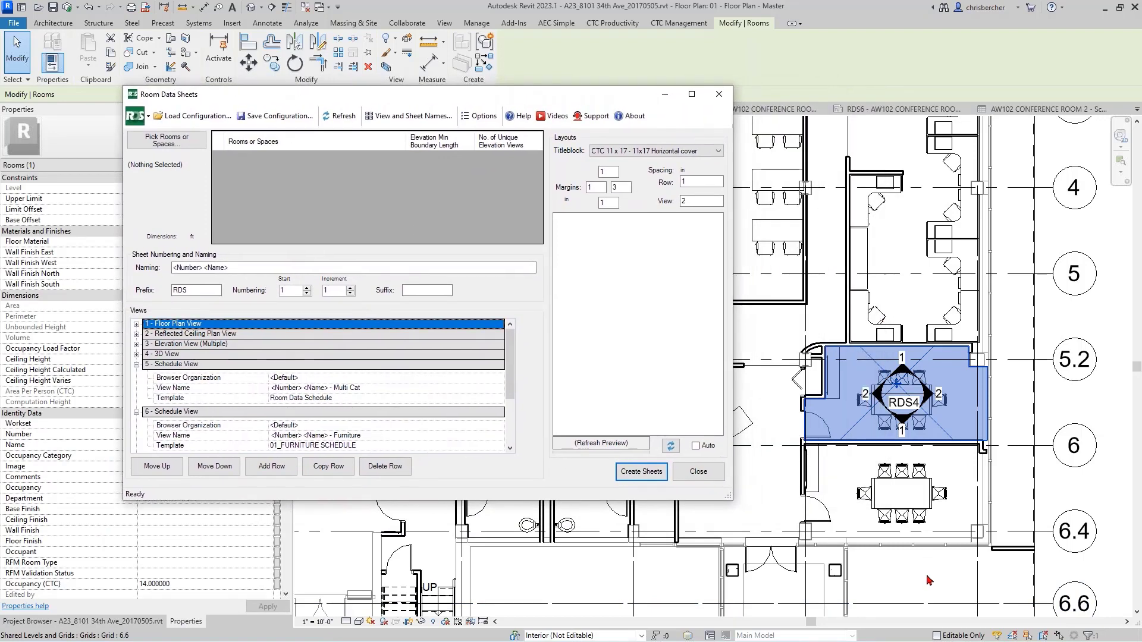
- Change the room number of CONFERENCE ROOM 1 to 101 and accept the duplicate number
{"action": "left_click", "coordinate": [844, 522]}
{"action": "left_click", "coordinate": [863, 523]}
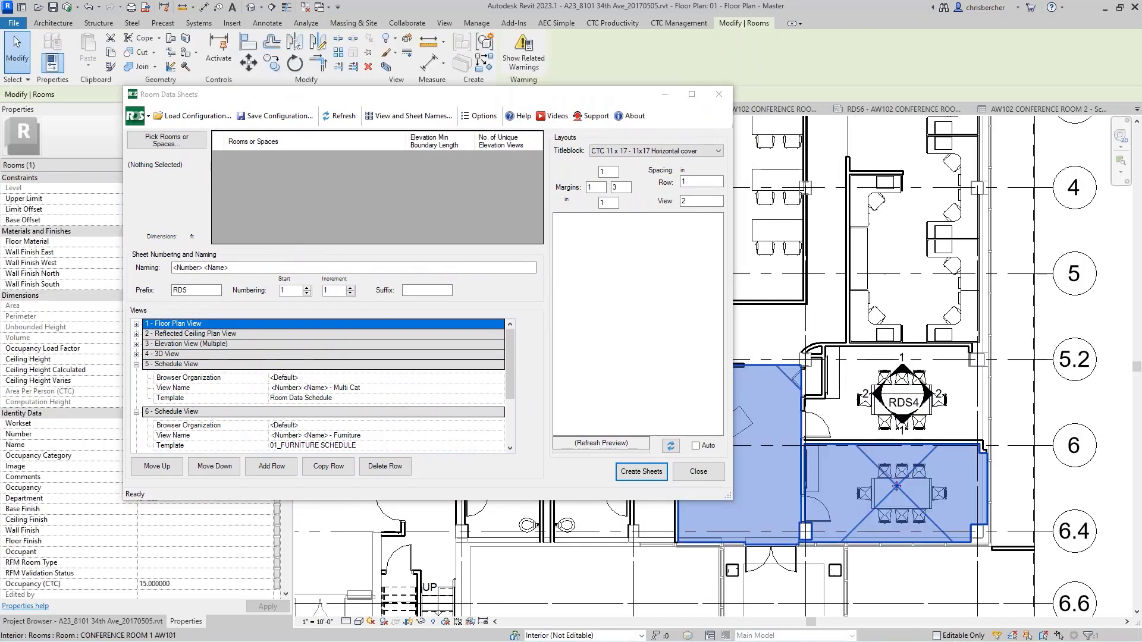
{"action": "left_click_drag", "start_coordinate": [274, 93], "coordinate": [390, 90]}
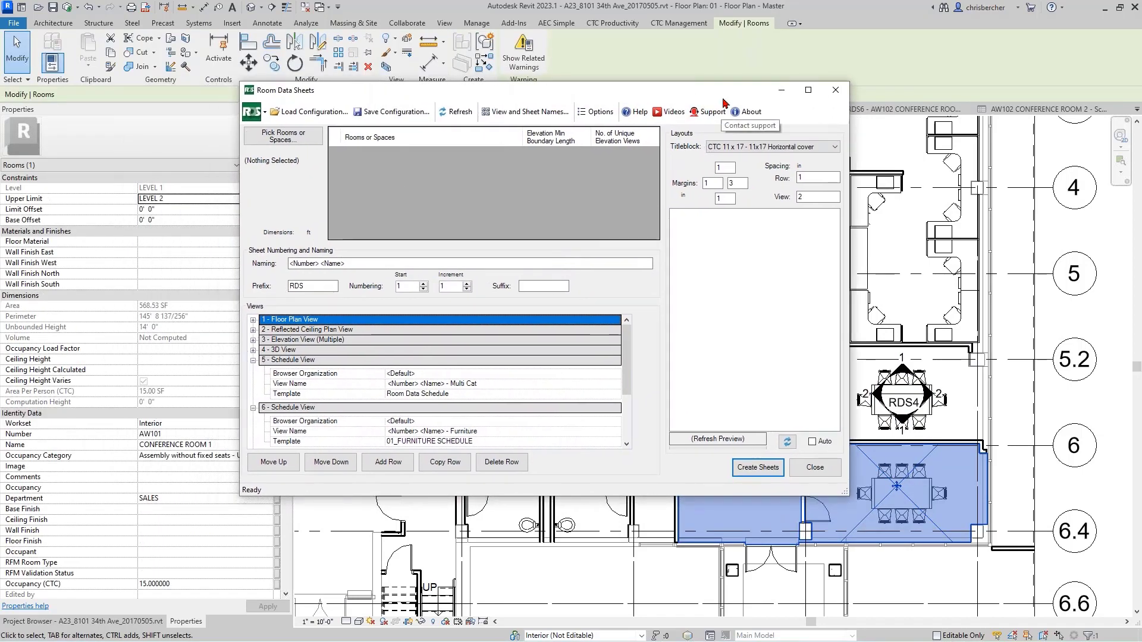
{"action": "left_click_drag", "start_coordinate": [724, 97], "coordinate": [656, 141]}
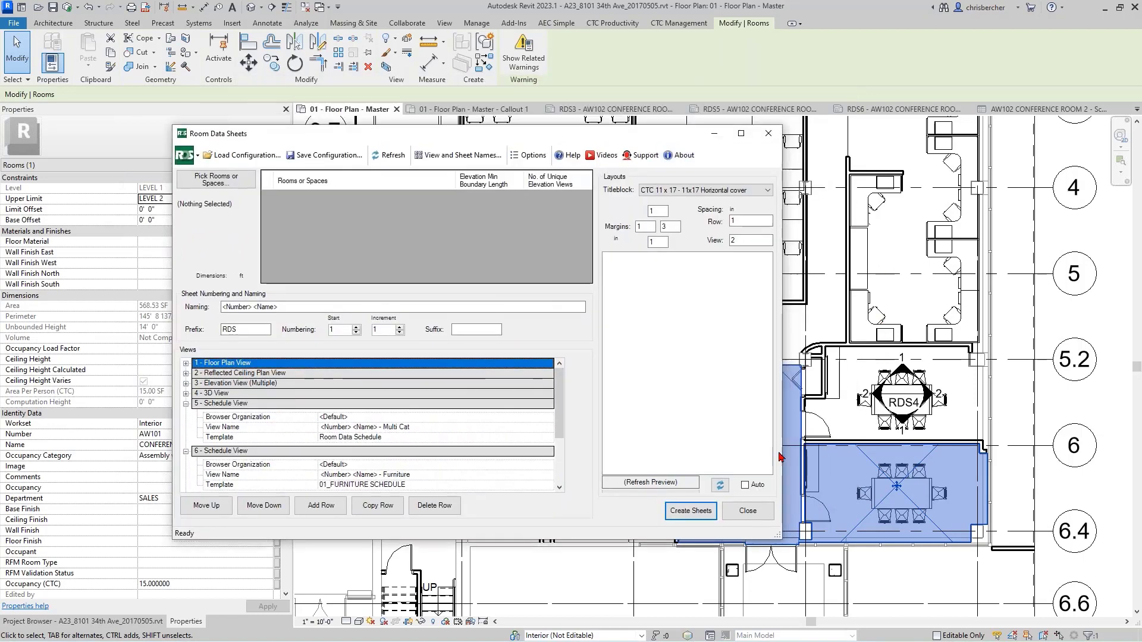
{"action": "left_click", "coordinate": [151, 435]}
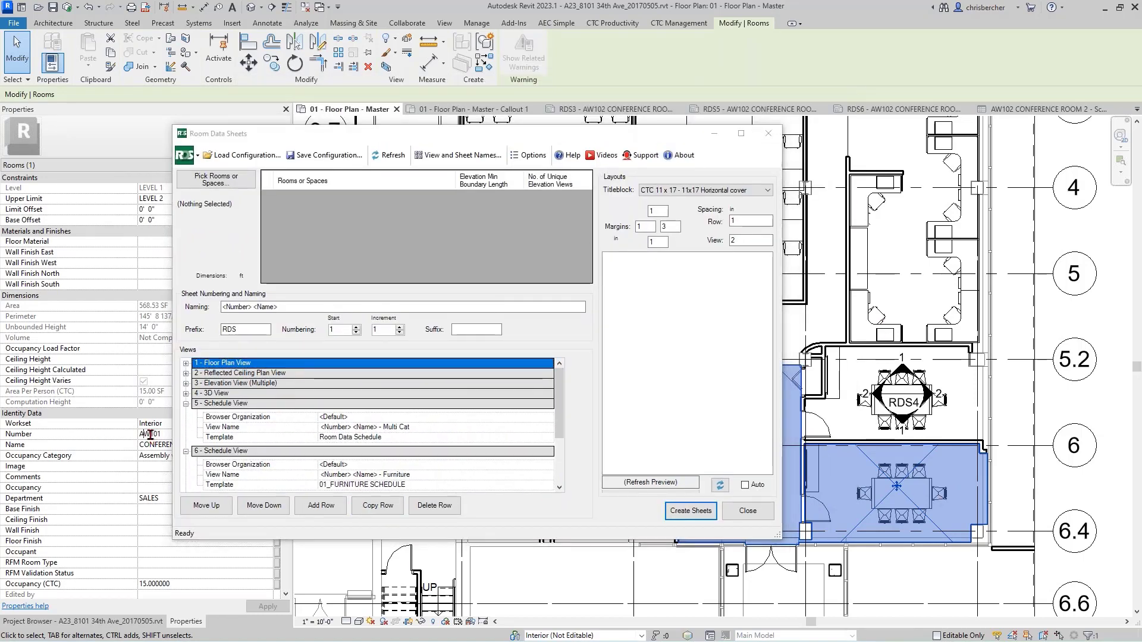
{"action": "key", "text": "BackSpace"}
{"action": "key", "text": "BackSpace"}
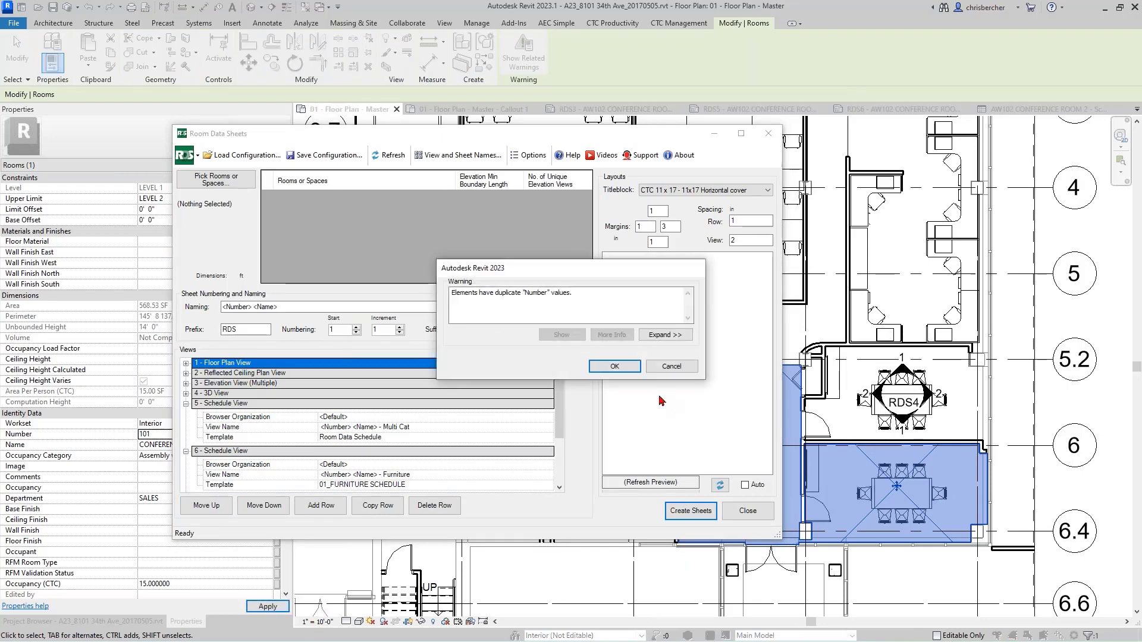
{"action": "left_click", "coordinate": [614, 366]}
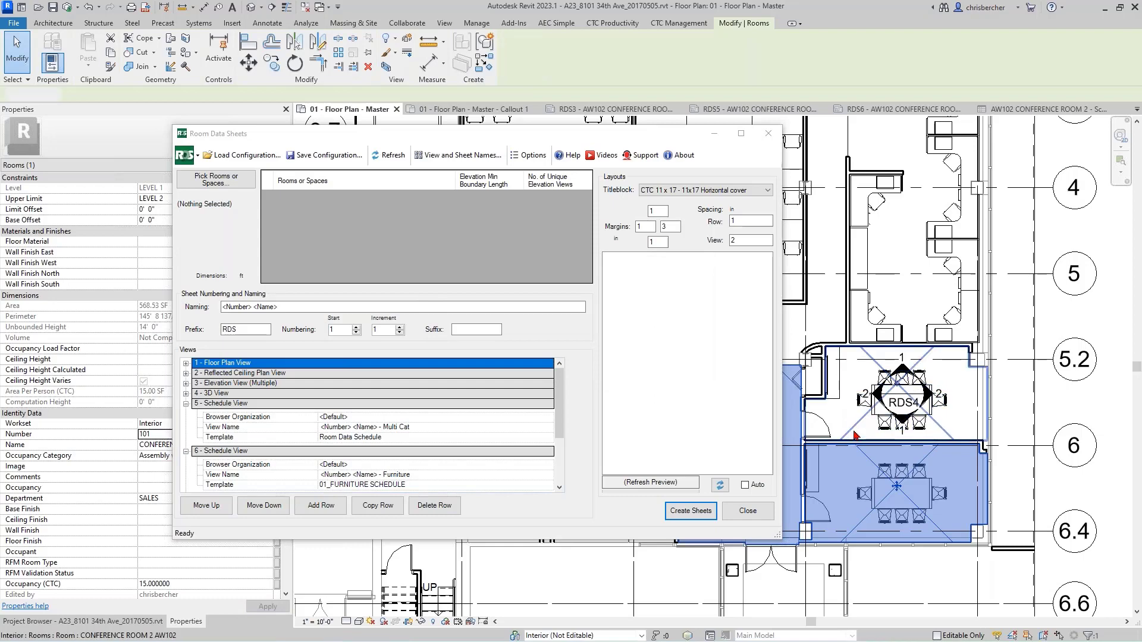
- Change the room number of CONFERENCE ROOM 2 to 102
{"action": "left_click", "coordinate": [841, 411]}
{"action": "left_click", "coordinate": [151, 435]}
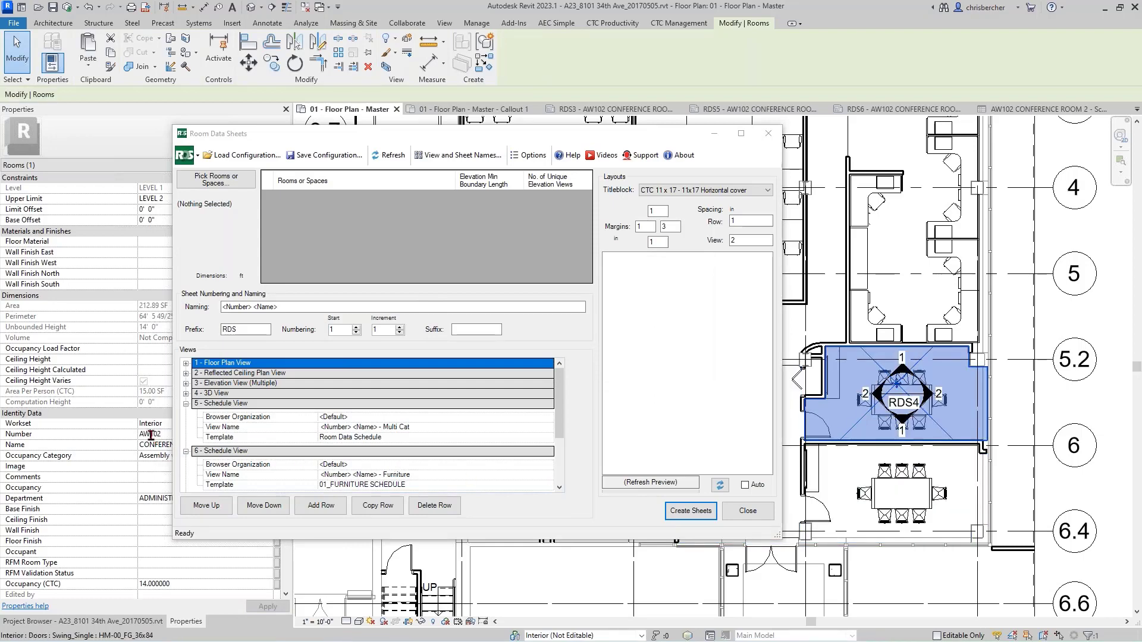
{"action": "key", "text": "BackSpace"}
{"action": "key", "text": "BackSpace"}
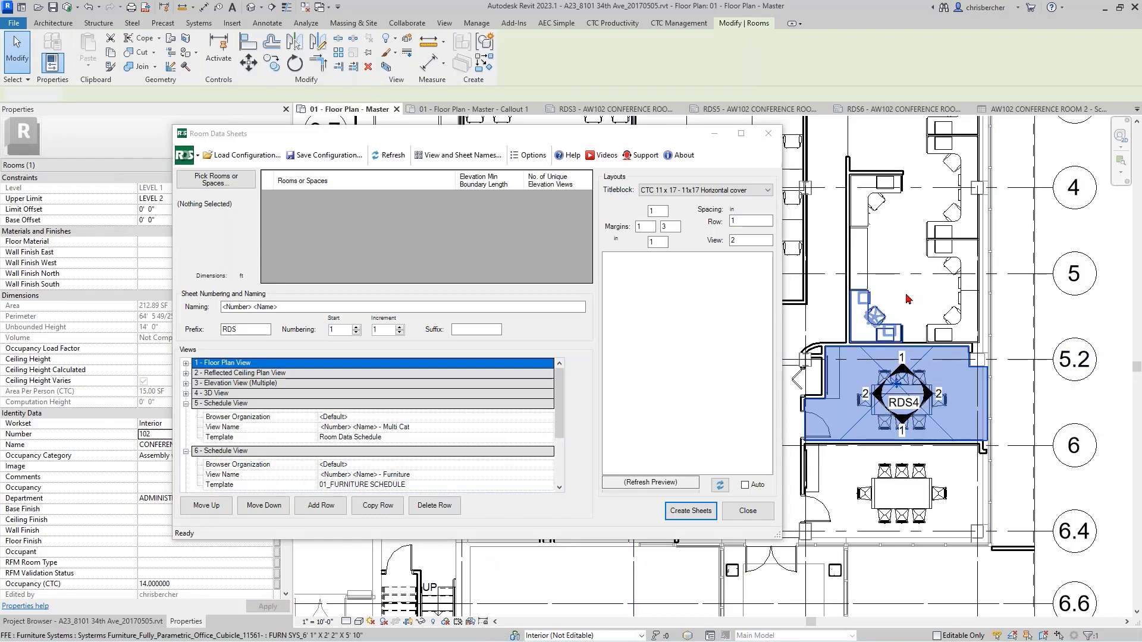
{"action": "left_click", "coordinate": [891, 340]}
{"action": "middle_click_drag", "start_coordinate": [915, 296], "coordinate": [940, 292]}
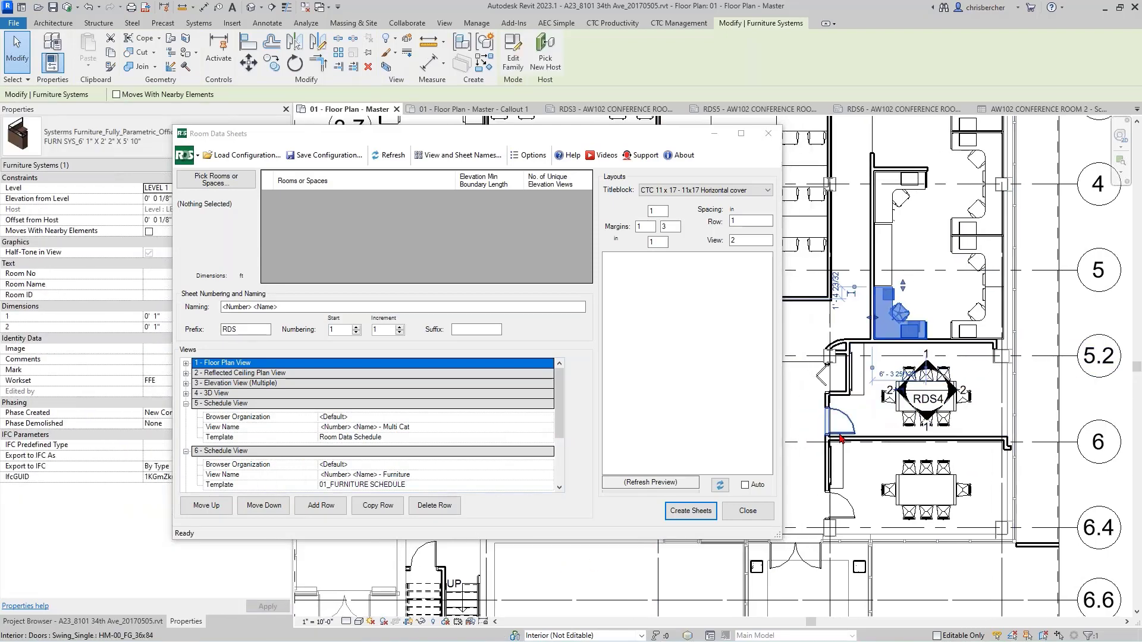
- Show the project's schedule list again, clear the selection, and refresh the Room Data Sheets data
{"action": "left_click", "coordinate": [83, 620]}
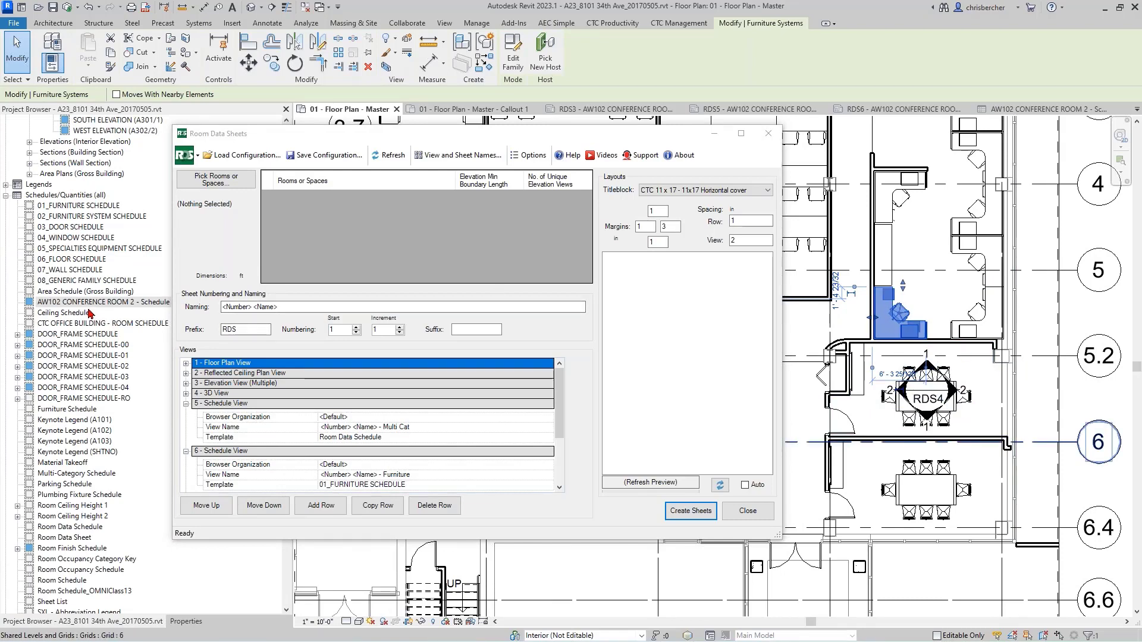
{"action": "key", "text": "Escape"}
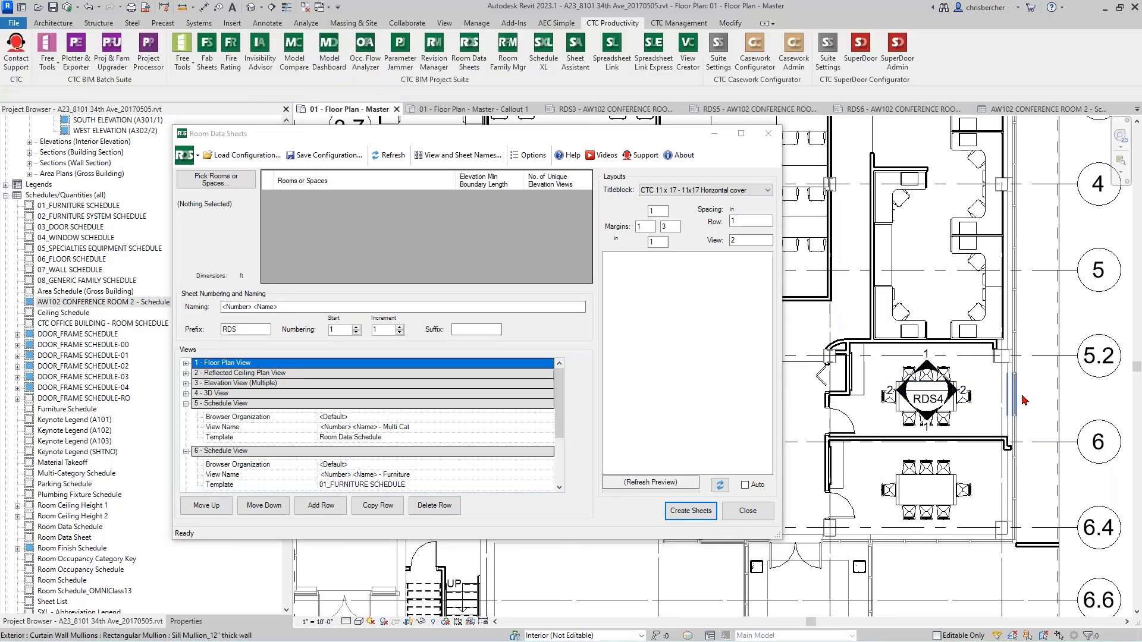
{"action": "left_click", "coordinate": [378, 156]}
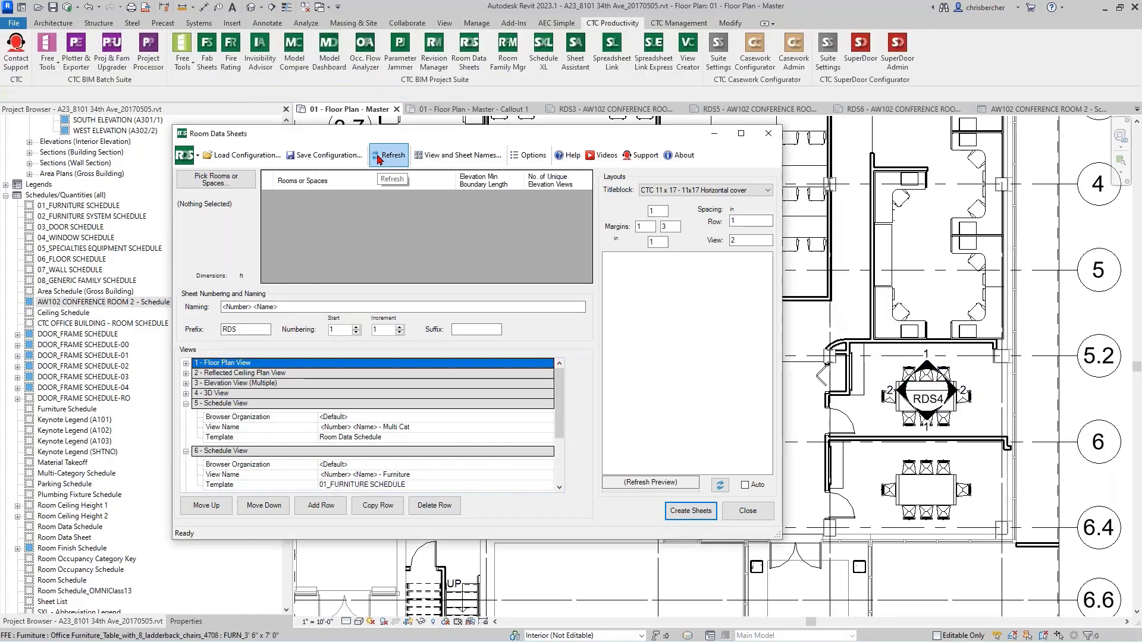
{"action": "left_click", "coordinate": [379, 159]}
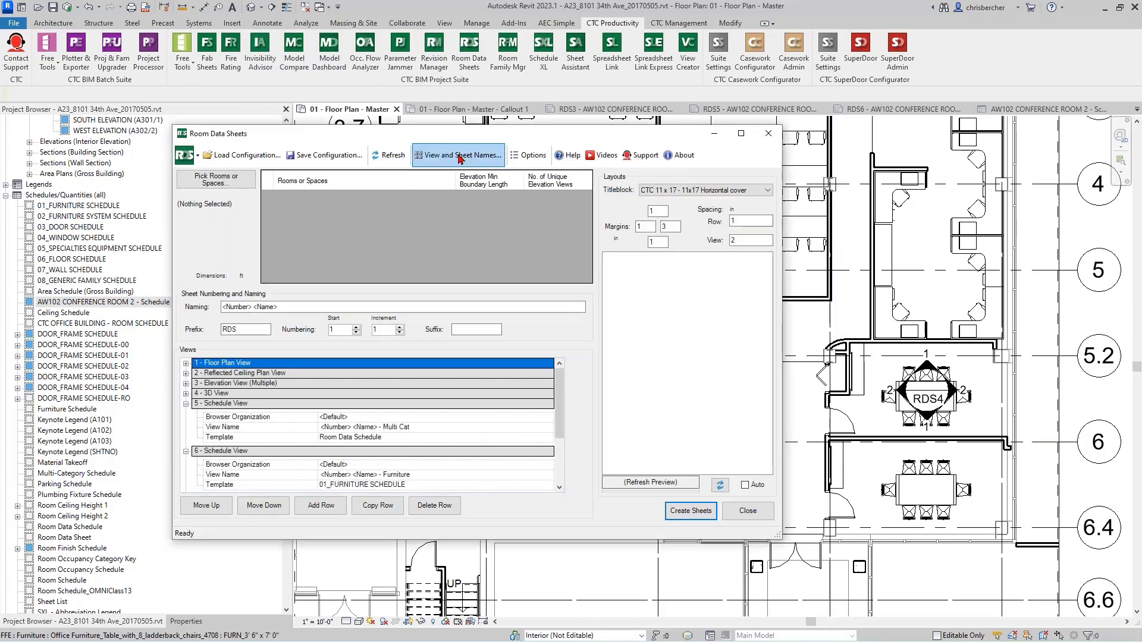
- Review the views flagged for update in View and Sheet Names and rename them to match the changed room number
{"action": "left_click", "coordinate": [460, 157]}
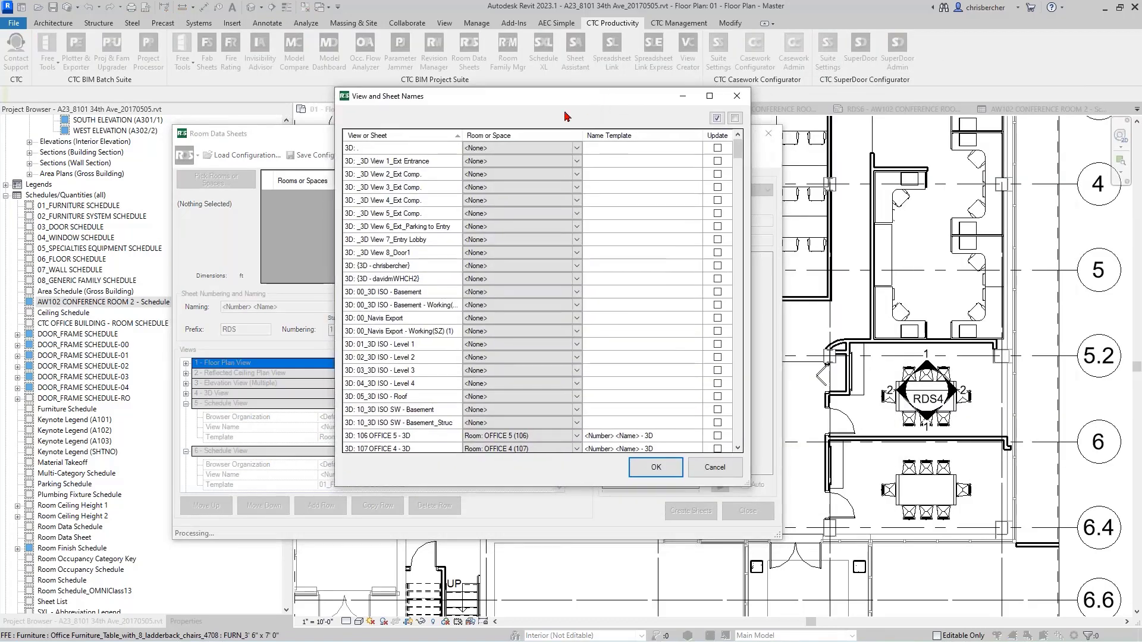
{"action": "left_click_drag", "start_coordinate": [470, 98], "coordinate": [531, 98]}
{"action": "left_click", "coordinate": [525, 358]}
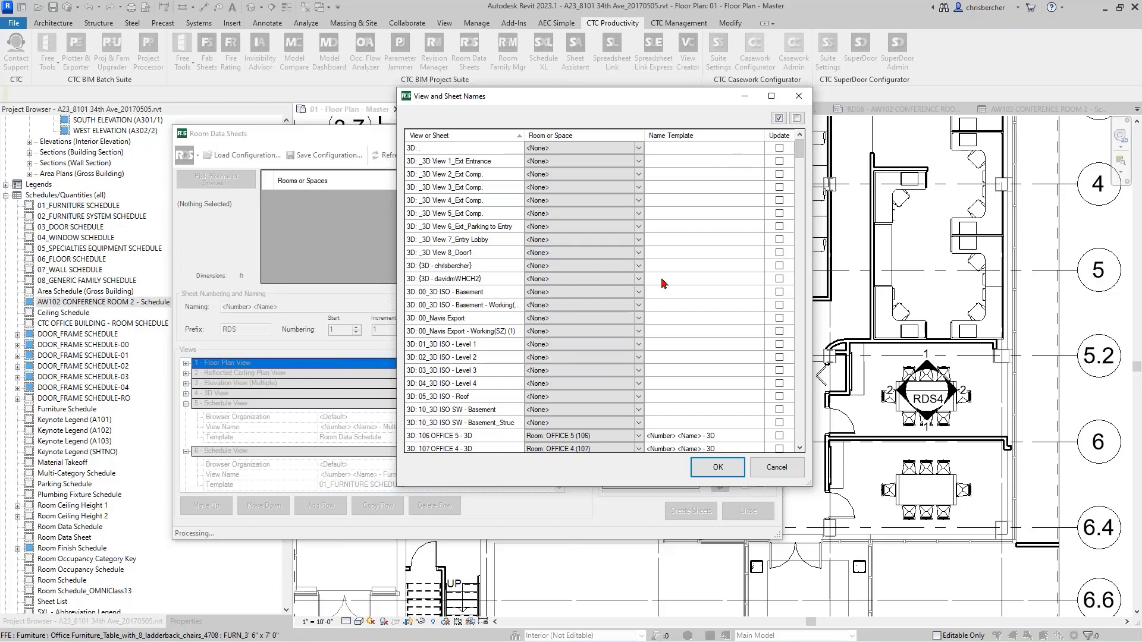
{"action": "scroll", "coordinate": [519, 285], "scroll_direction": "down", "scroll_amount": 6}
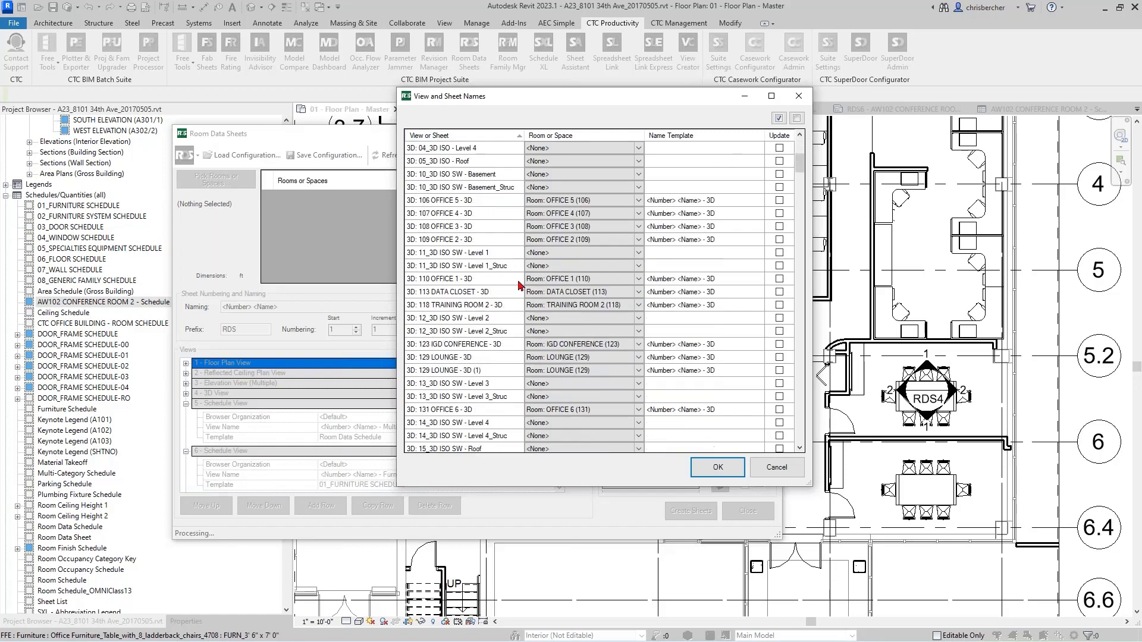
{"action": "scroll", "coordinate": [519, 285], "scroll_direction": "down", "scroll_amount": 2}
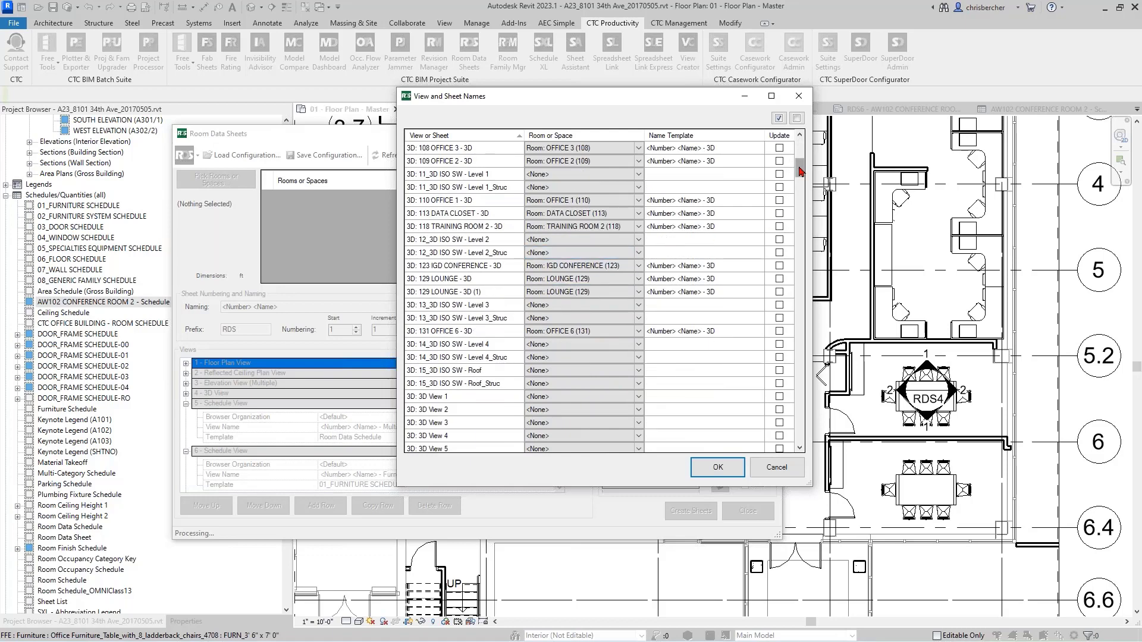
{"action": "left_click_drag", "start_coordinate": [799, 171], "coordinate": [800, 182]}
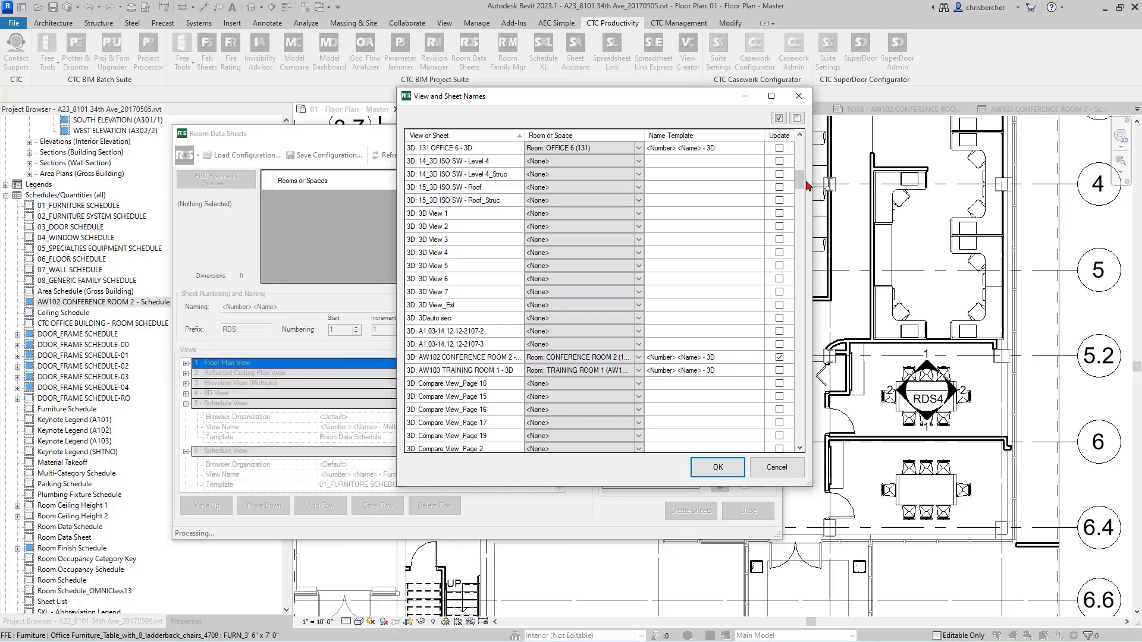
{"action": "left_click_drag", "start_coordinate": [798, 180], "coordinate": [798, 203]}
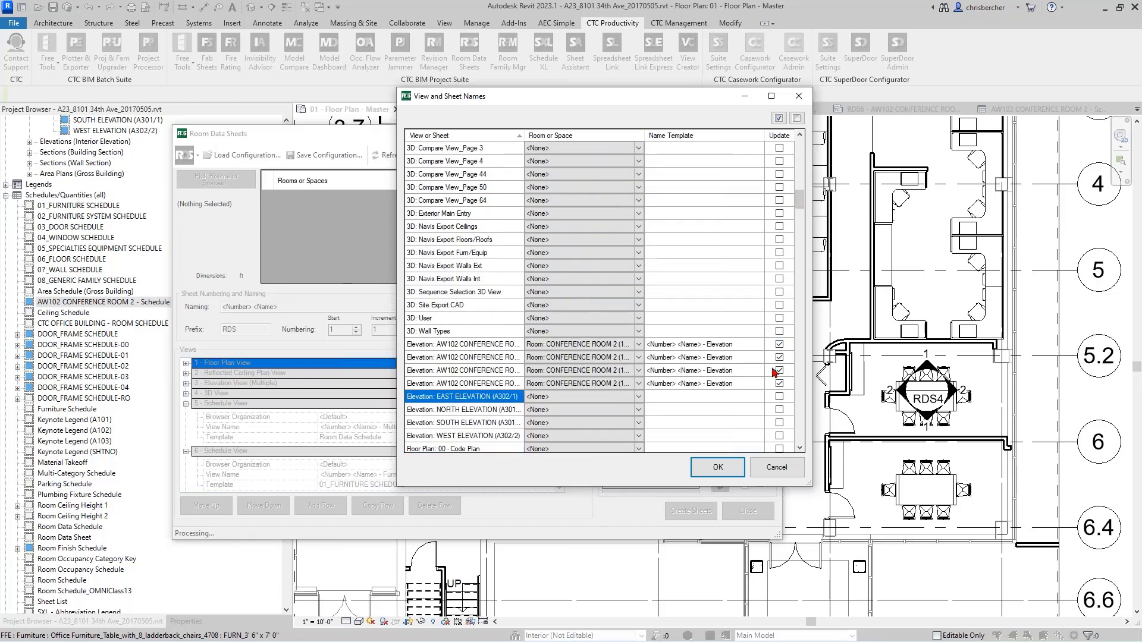
{"action": "left_click_drag", "start_coordinate": [796, 201], "coordinate": [801, 296]}
{"action": "left_click", "coordinate": [716, 469]}
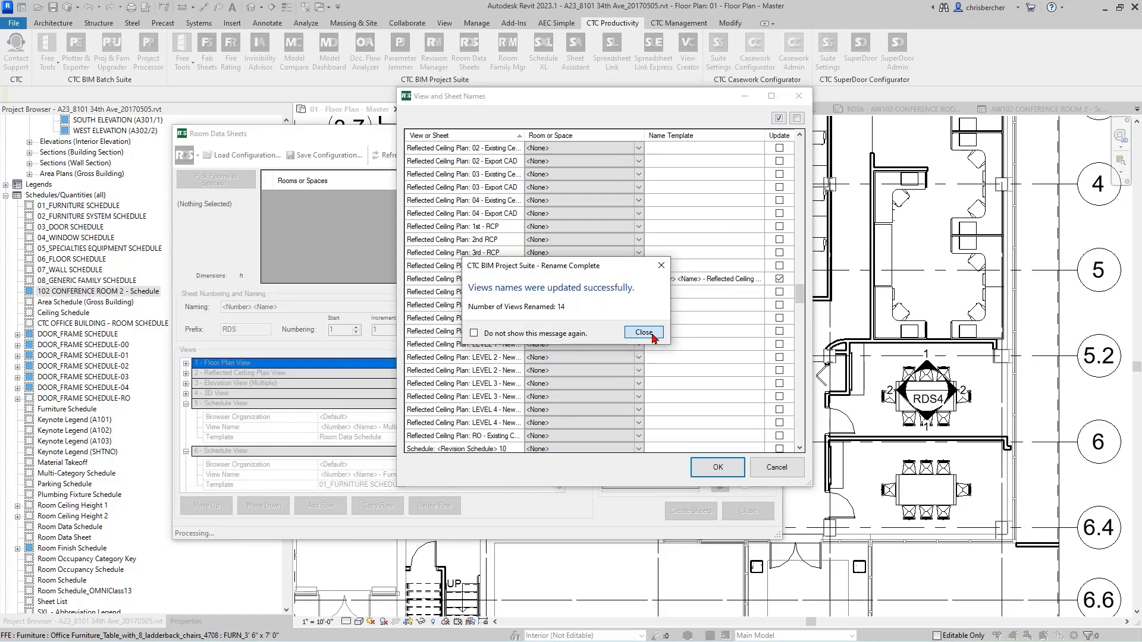
{"action": "left_click", "coordinate": [653, 336]}
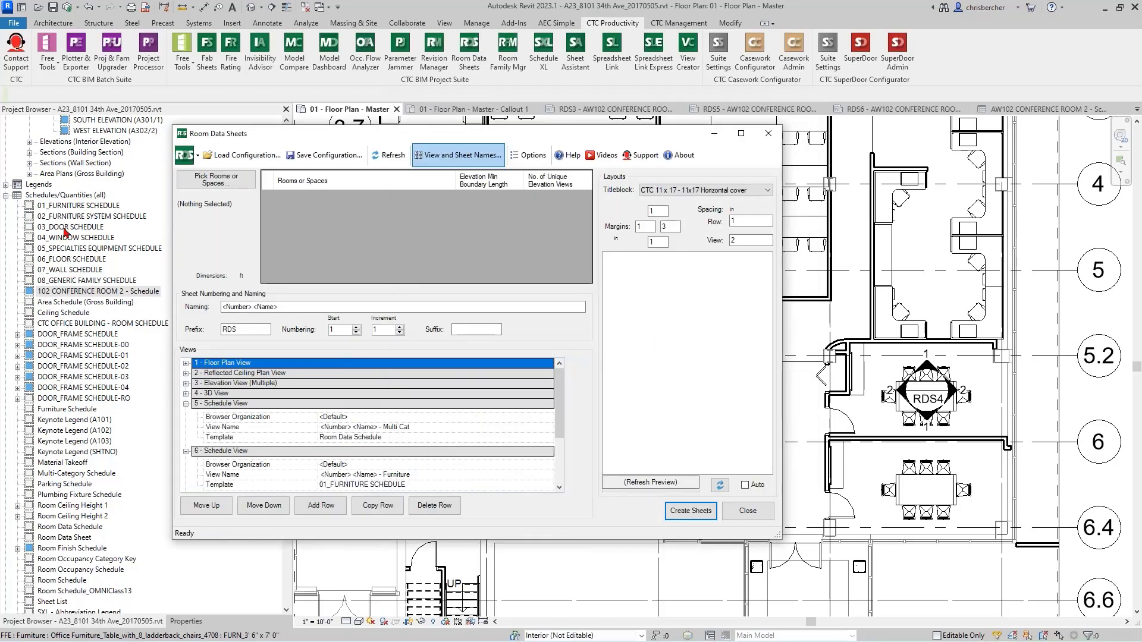
- Examine the renamed conference room schedule and RDS sheets in the project's schedule and sheet lists
{"action": "left_click", "coordinate": [42, 295]}
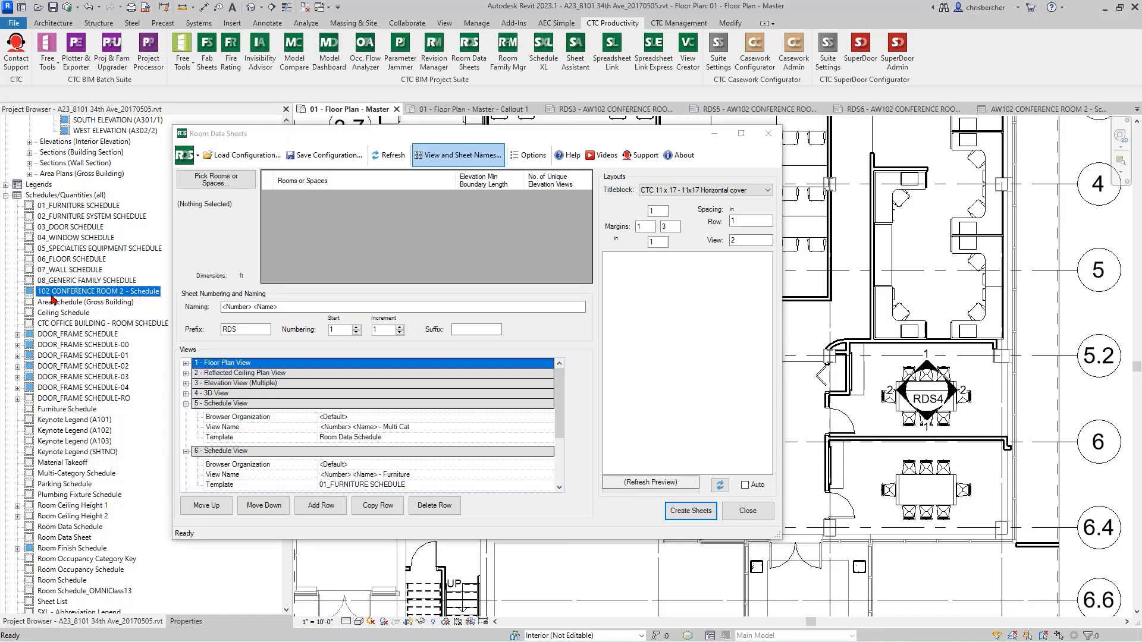
{"action": "scroll", "coordinate": [53, 299], "scroll_direction": "down", "scroll_amount": 2}
{"action": "scroll", "coordinate": [52, 299], "scroll_direction": "down", "scroll_amount": 18}
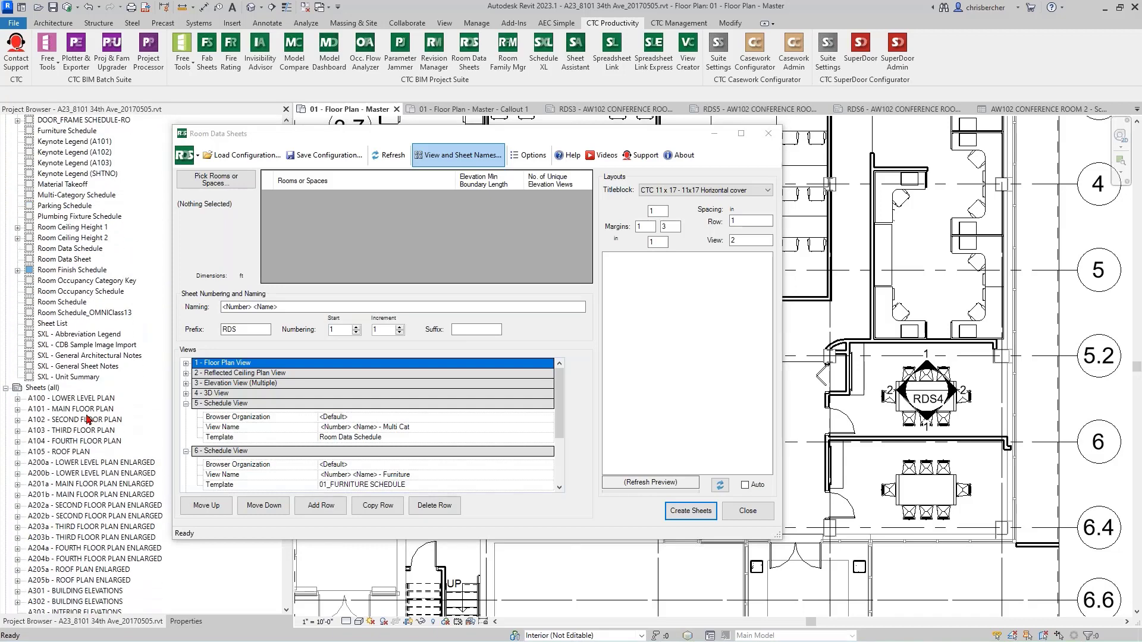
{"action": "scroll", "coordinate": [88, 419], "scroll_direction": "down", "scroll_amount": 12}
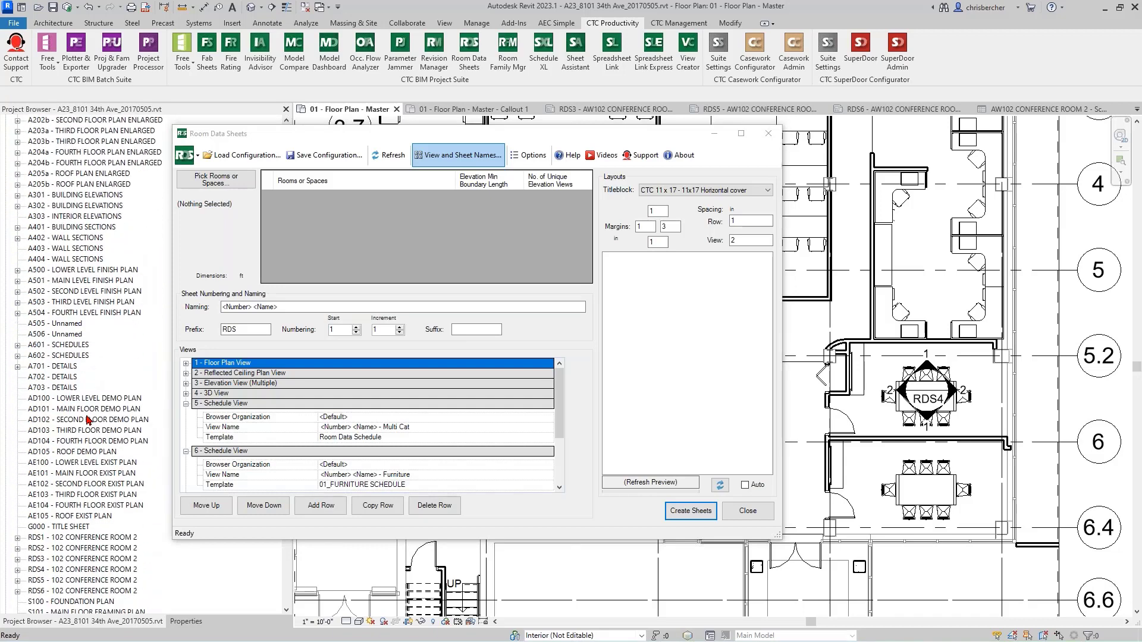
- Check the room number and name in the title blocks of sheets RDS3, RDS5 and RDS6
{"action": "left_click", "coordinate": [624, 110]}
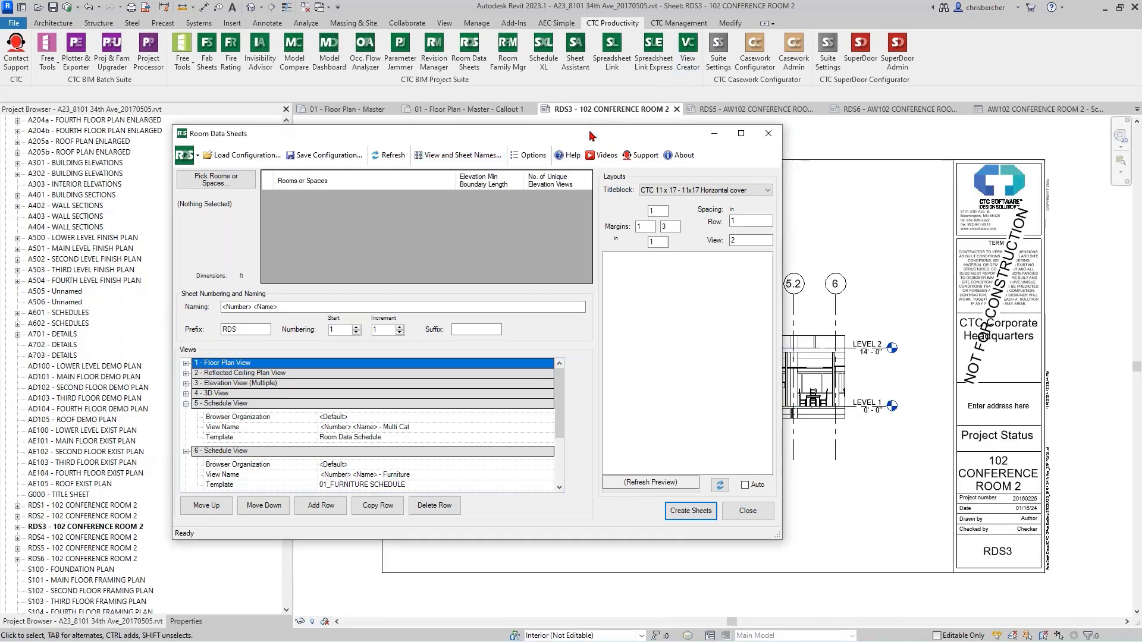
{"action": "left_click_drag", "start_coordinate": [589, 135], "coordinate": [392, 146]}
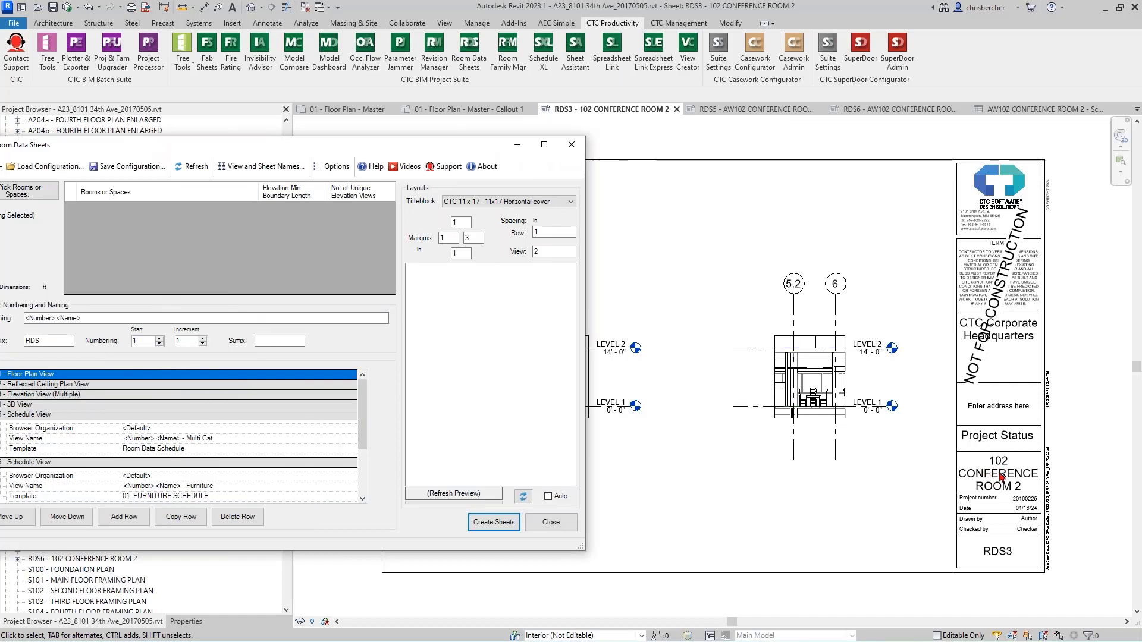
{"action": "left_click", "coordinate": [746, 110]}
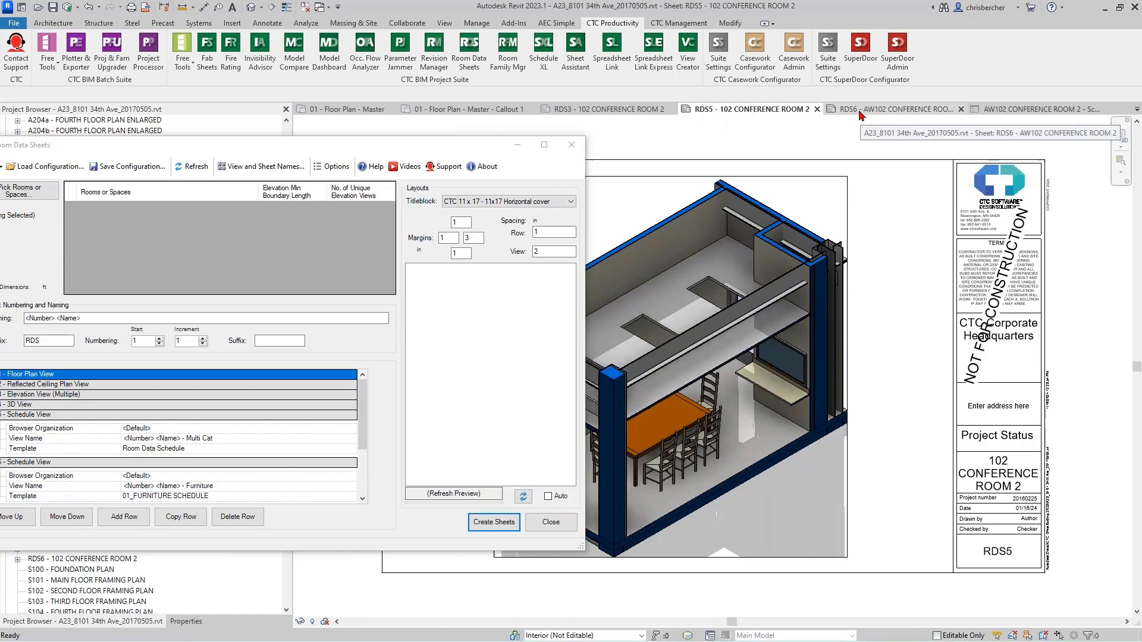
{"action": "left_click", "coordinate": [879, 113]}
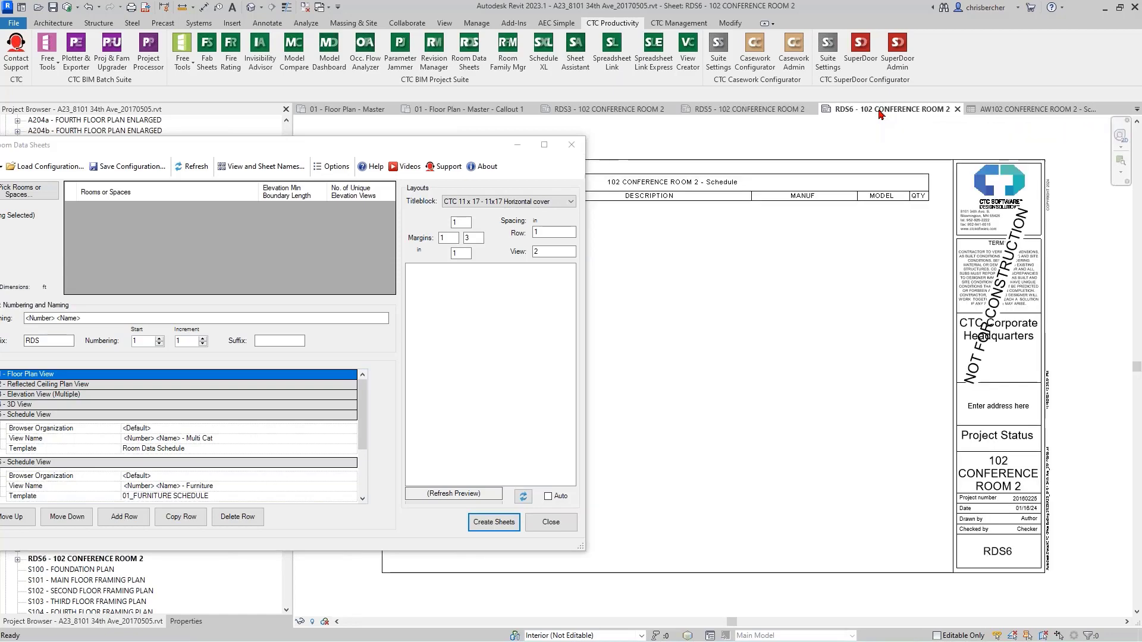
- Open the 102 CONFERENCE ROOM 2 schedule view and check the name in its title header
{"action": "left_click", "coordinate": [998, 113]}
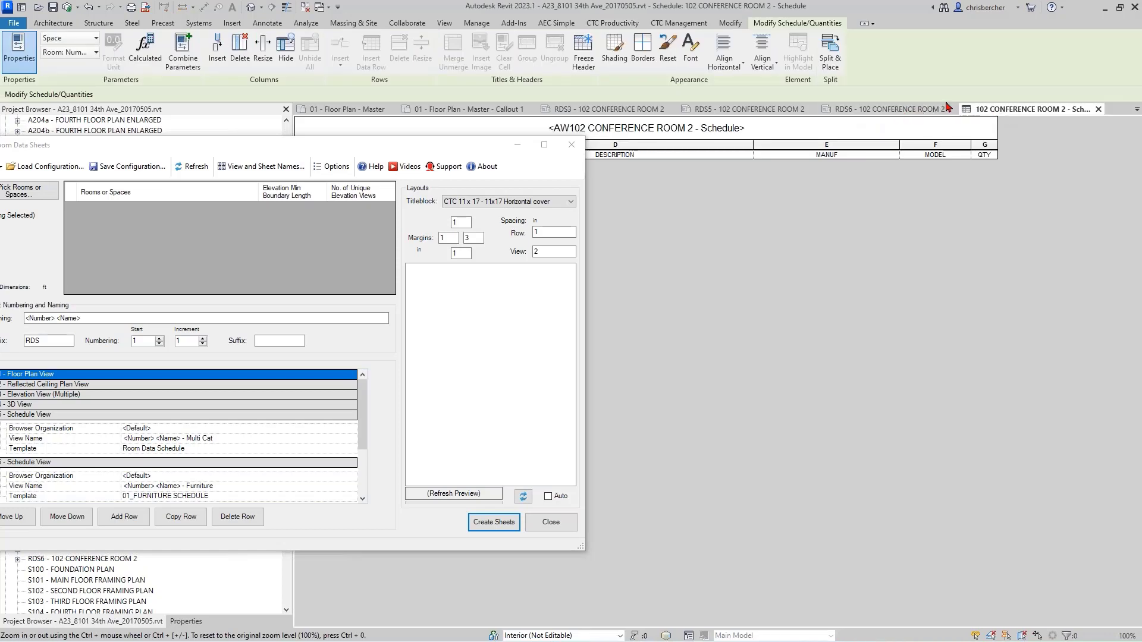
{"action": "left_click", "coordinate": [839, 119]}
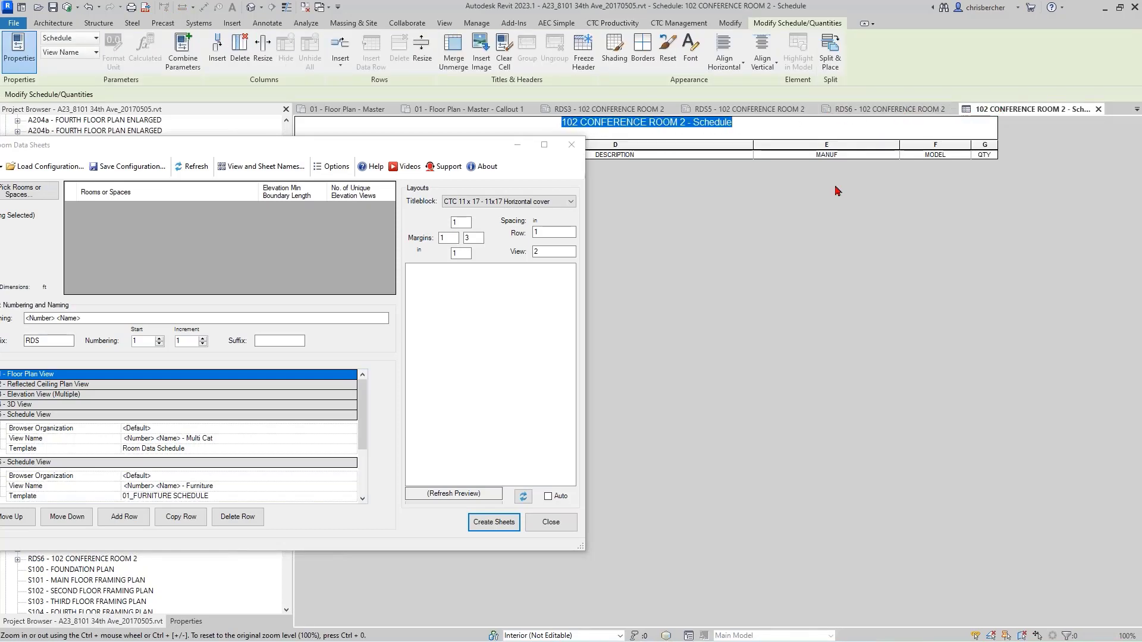
{"action": "left_click", "coordinate": [775, 156]}
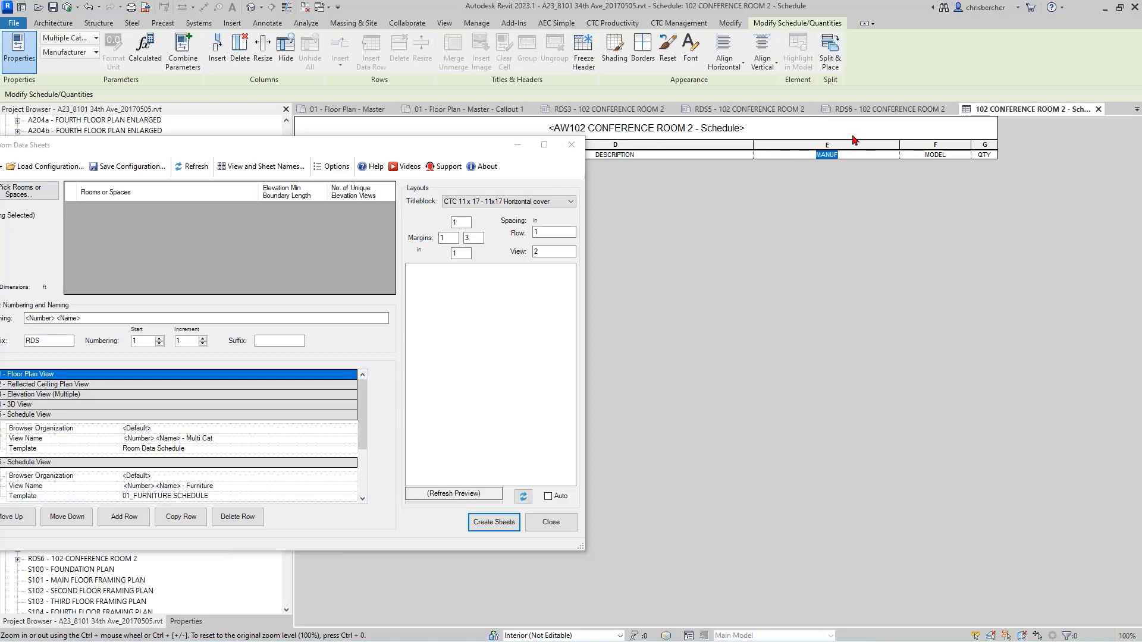
{"action": "left_click", "coordinate": [701, 123]}
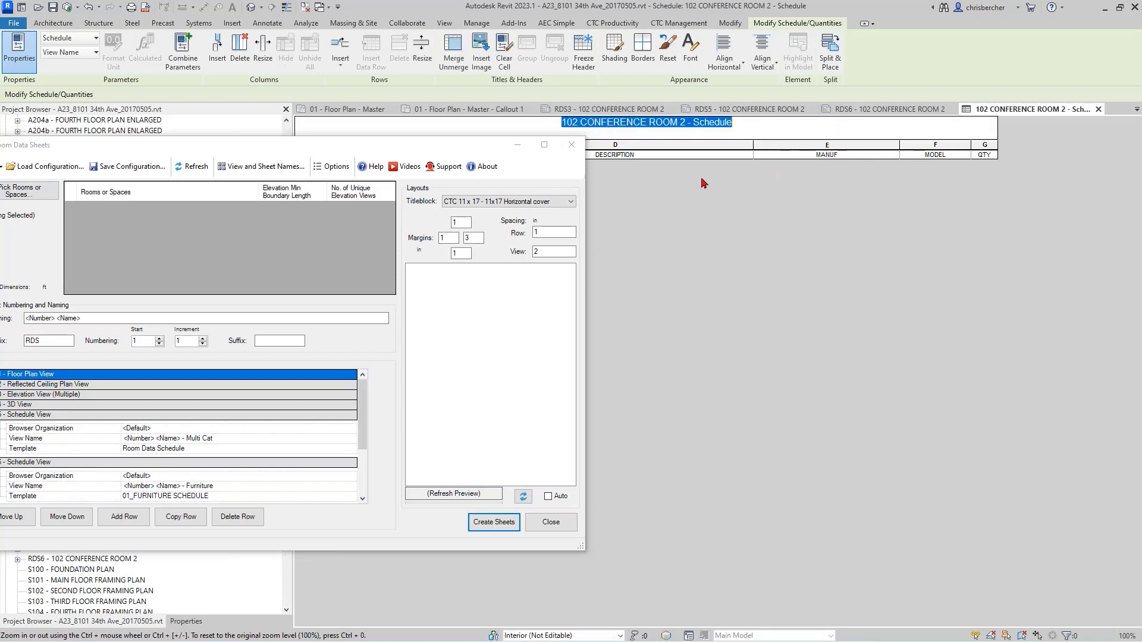
{"action": "left_click_drag", "start_coordinate": [469, 153], "coordinate": [564, 192]}
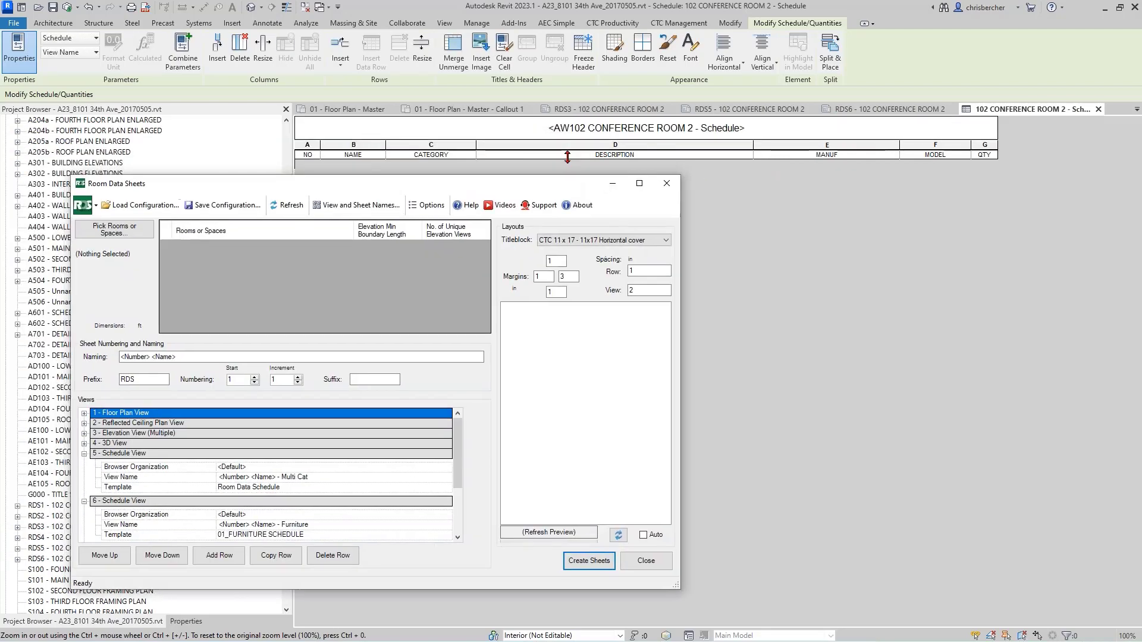
{"action": "left_click", "coordinate": [570, 122]}
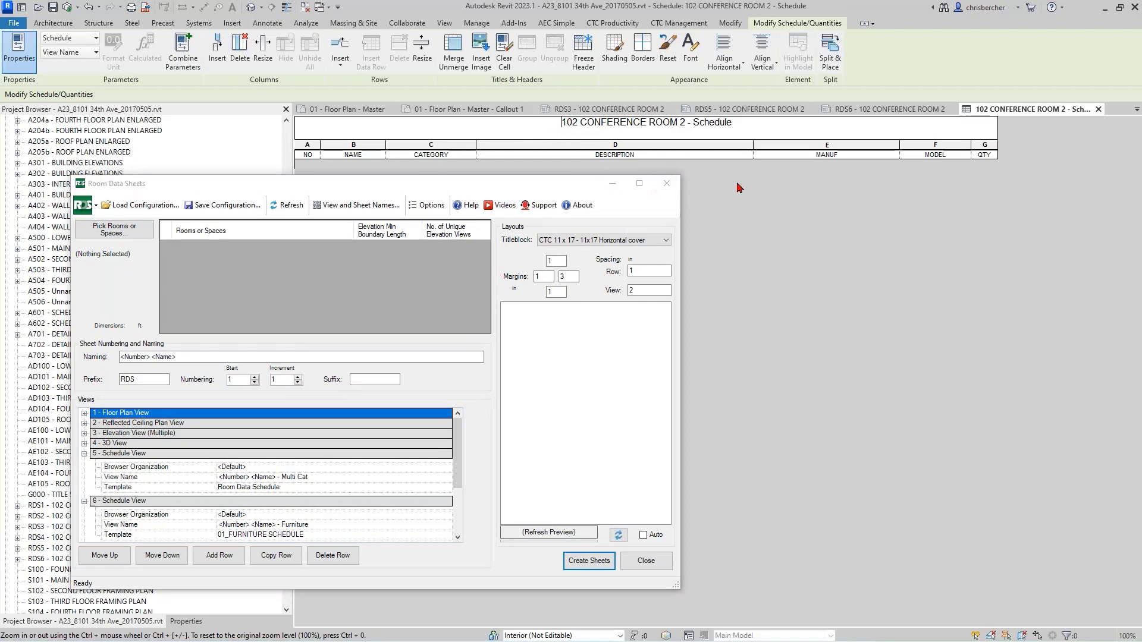
- Pick TRAINING ROOM 2, TRAINING ROOM 1 and OFFICE 2 on the 01 - Floor Plan - Master view for new room data sheets
{"action": "left_click_drag", "start_coordinate": [519, 194], "coordinate": [836, 138]}
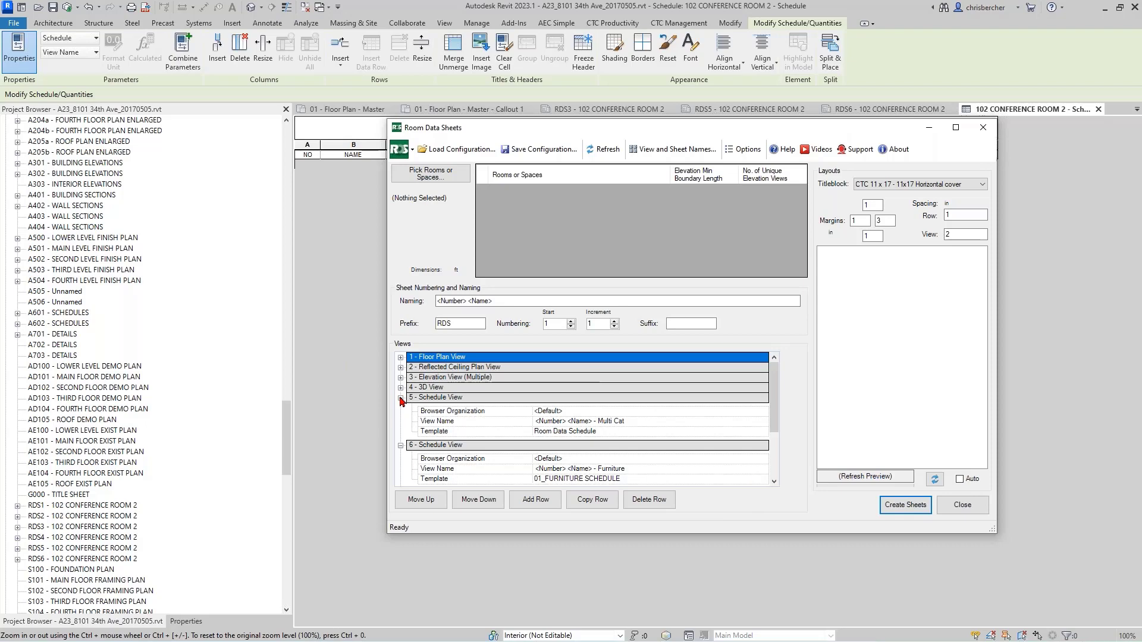
{"action": "left_click", "coordinate": [372, 109]}
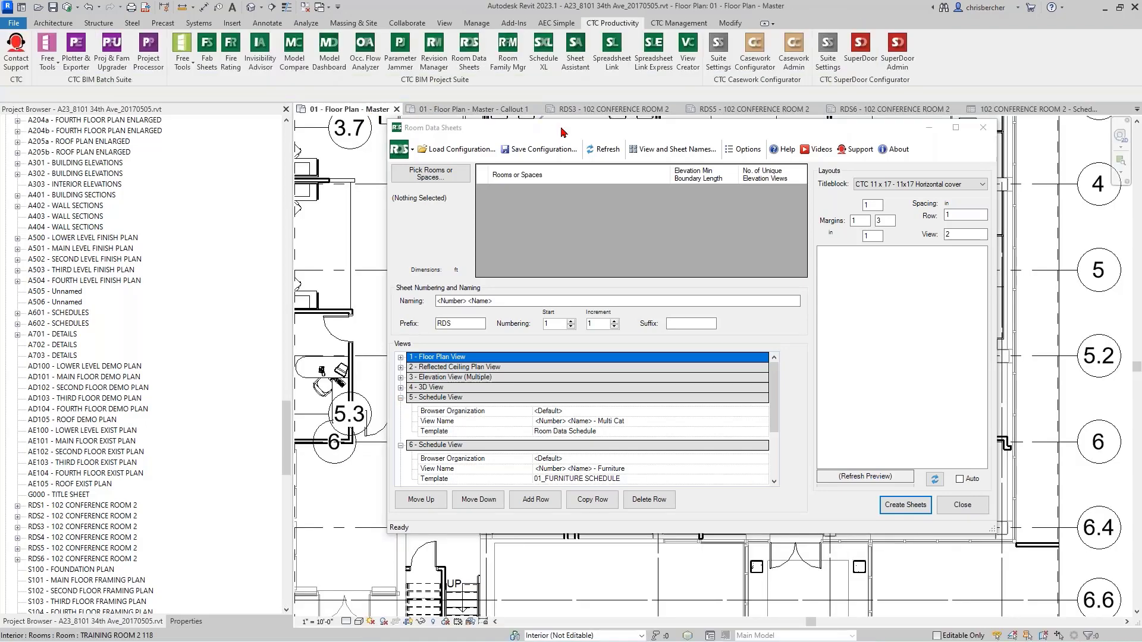
{"action": "left_click_drag", "start_coordinate": [562, 132], "coordinate": [673, 144]}
{"action": "left_click", "coordinate": [541, 186]}
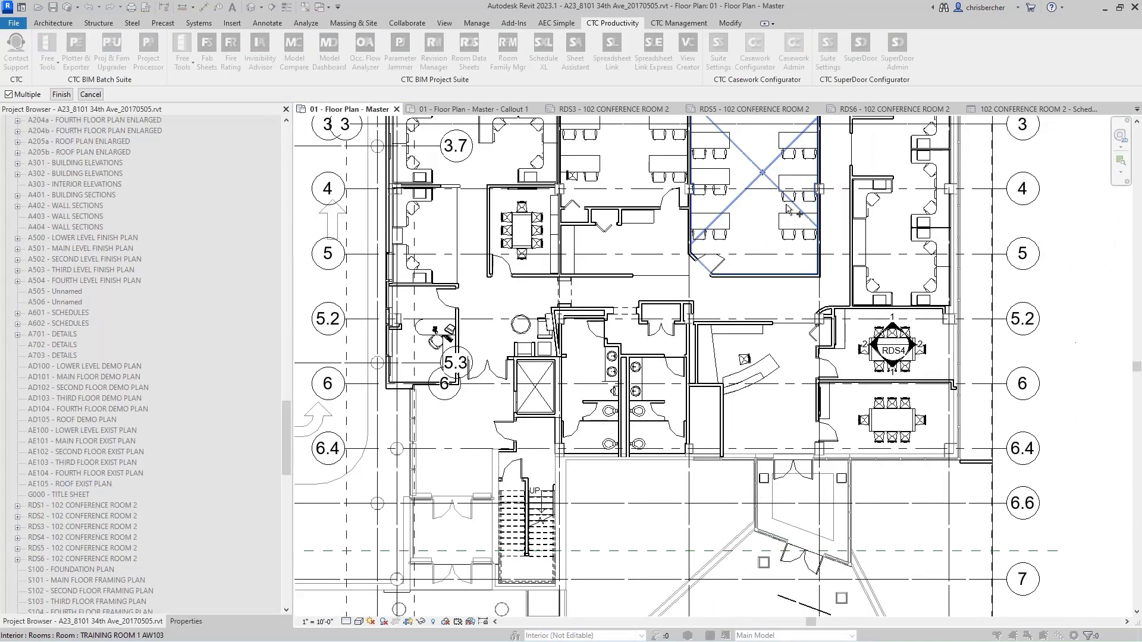
{"action": "middle_click_drag", "start_coordinate": [786, 206], "coordinate": [672, 391]}
{"action": "scroll", "coordinate": [756, 292], "scroll_direction": "up", "scroll_amount": 1}
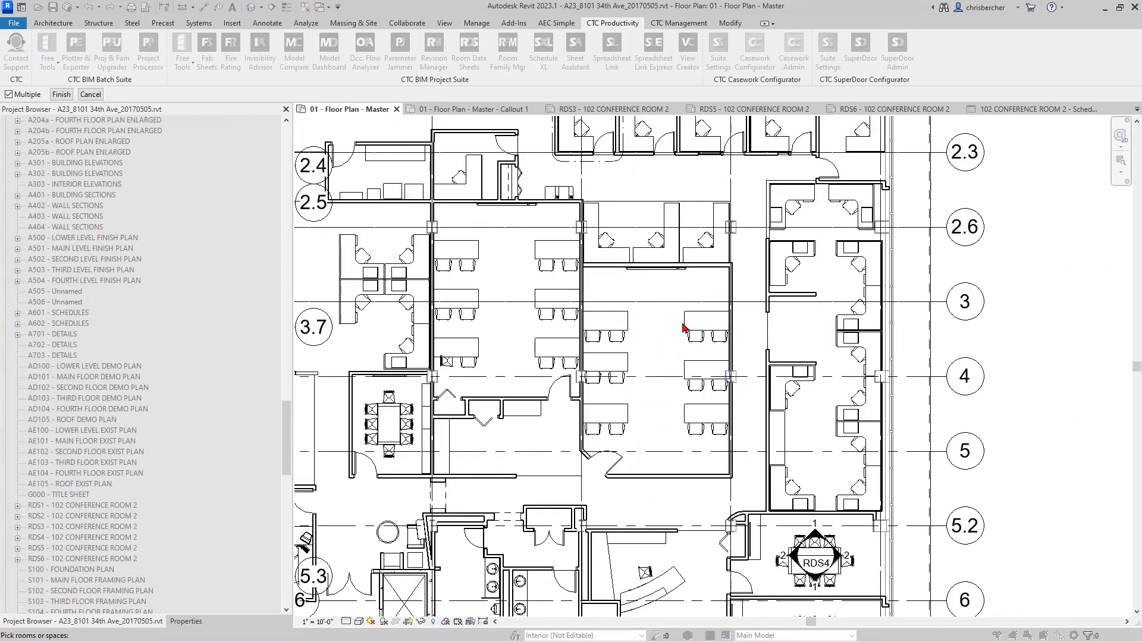
{"action": "left_click", "coordinate": [509, 302]}
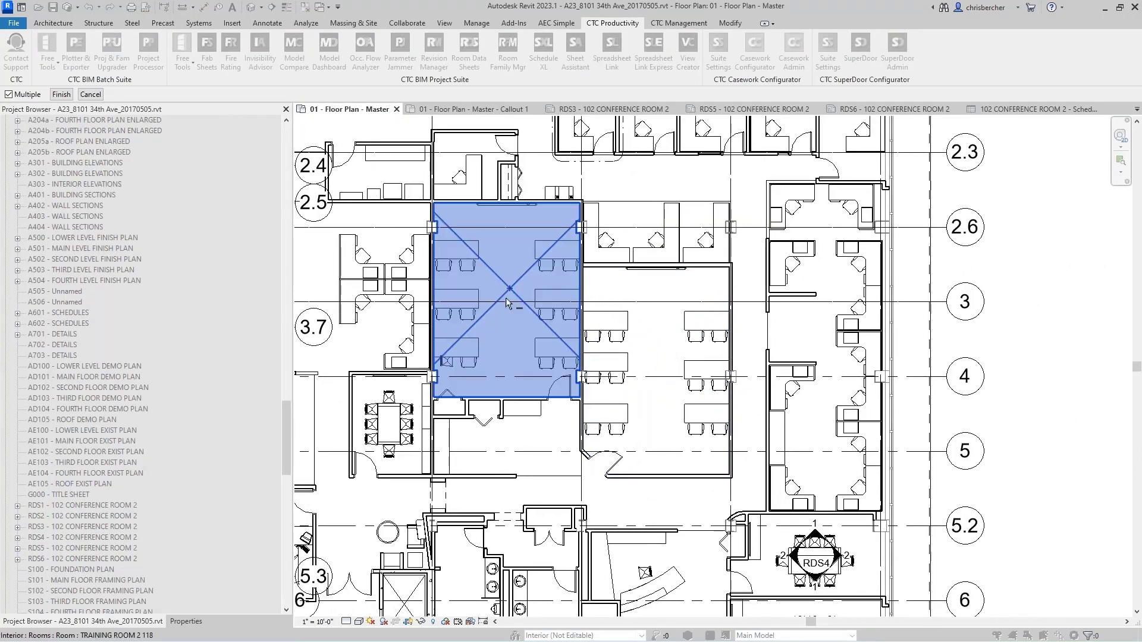
{"action": "left_click", "coordinate": [667, 336]}
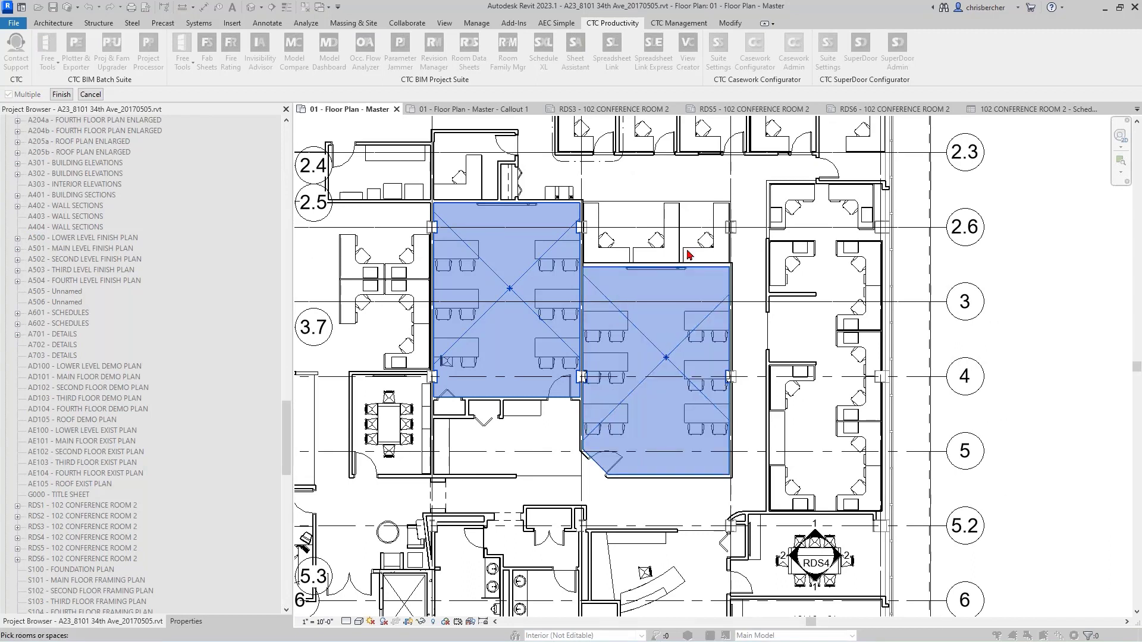
{"action": "middle_click_drag", "start_coordinate": [689, 254], "coordinate": [688, 286]}
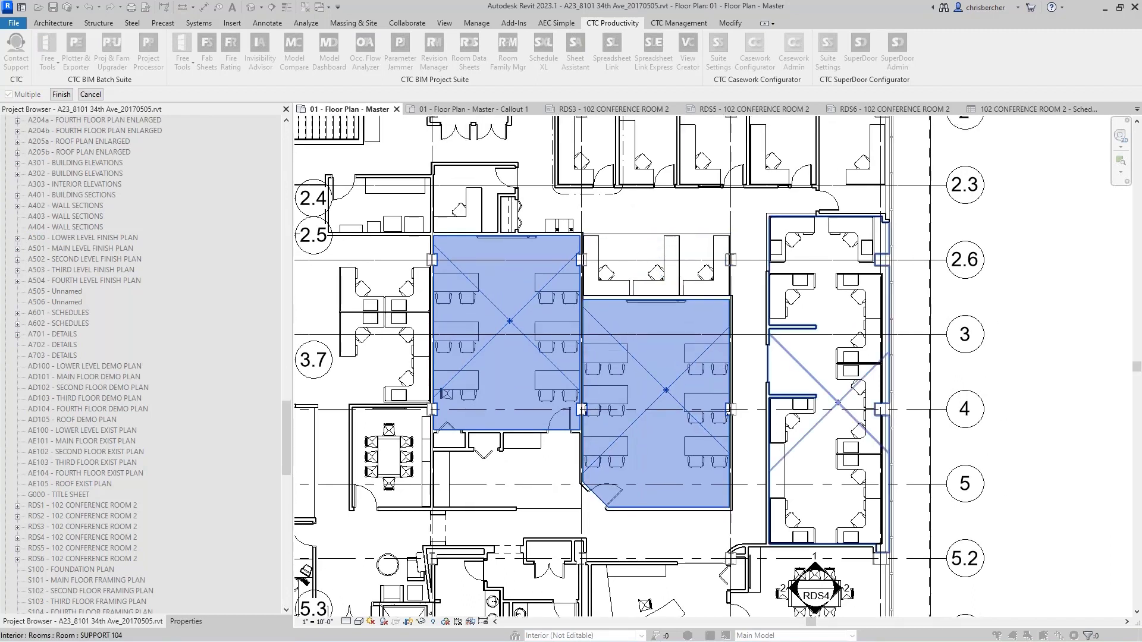
{"action": "left_click", "coordinate": [643, 145]}
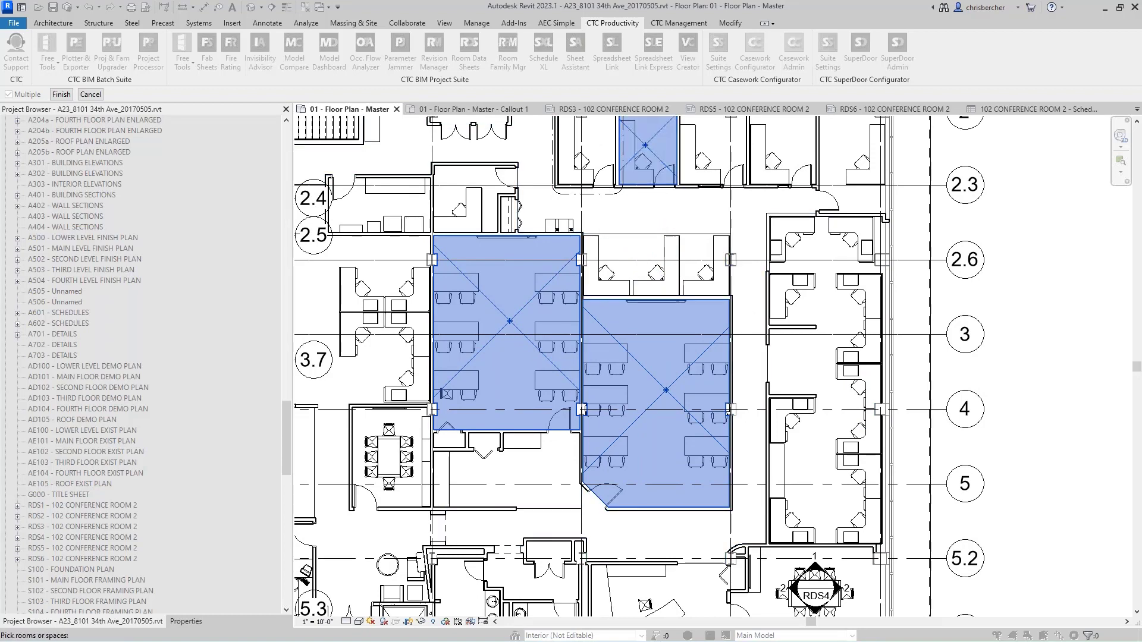
{"action": "left_click", "coordinate": [85, 93]}
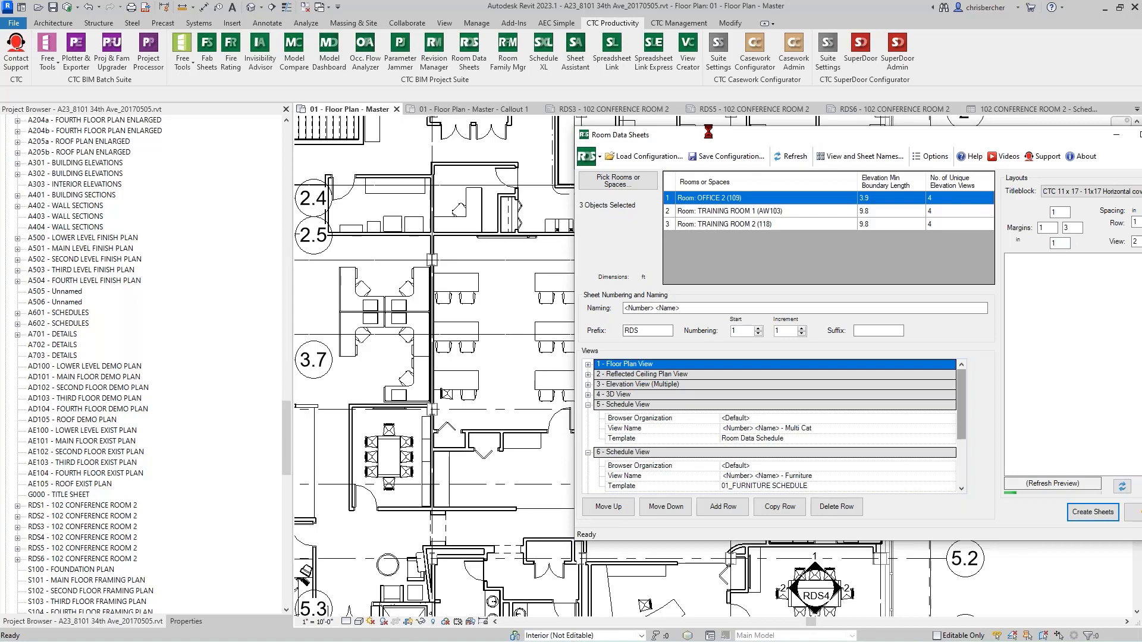
{"action": "left_click_drag", "start_coordinate": [708, 132], "coordinate": [619, 131]}
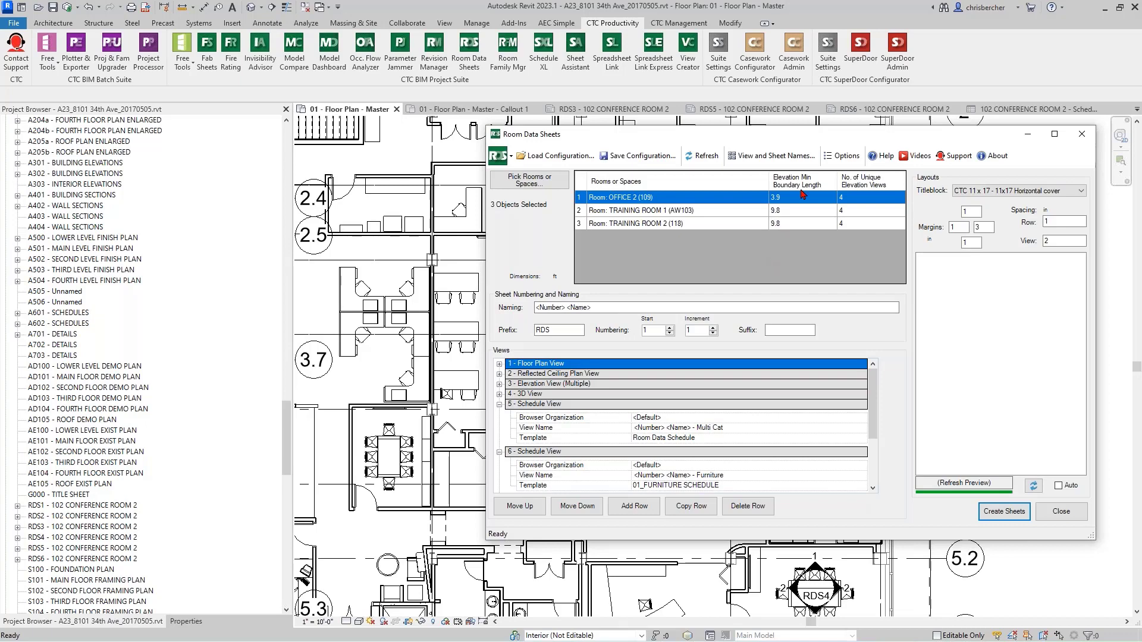
{"action": "left_click_drag", "start_coordinate": [820, 134], "coordinate": [754, 134]}
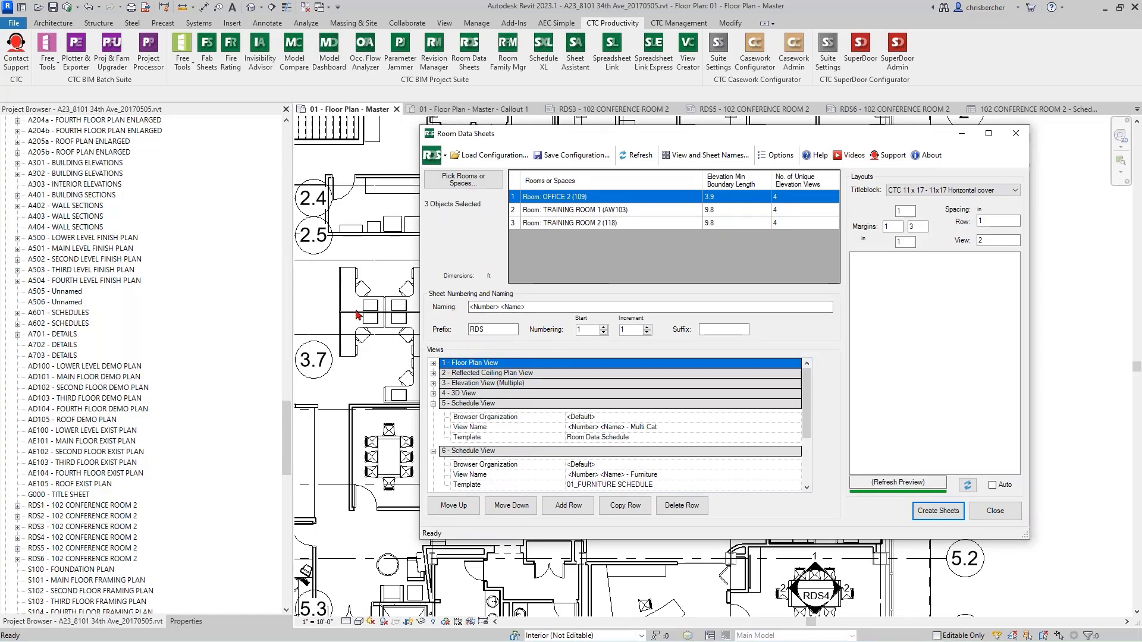
{"action": "left_click_drag", "start_coordinate": [722, 134], "coordinate": [700, 124]}
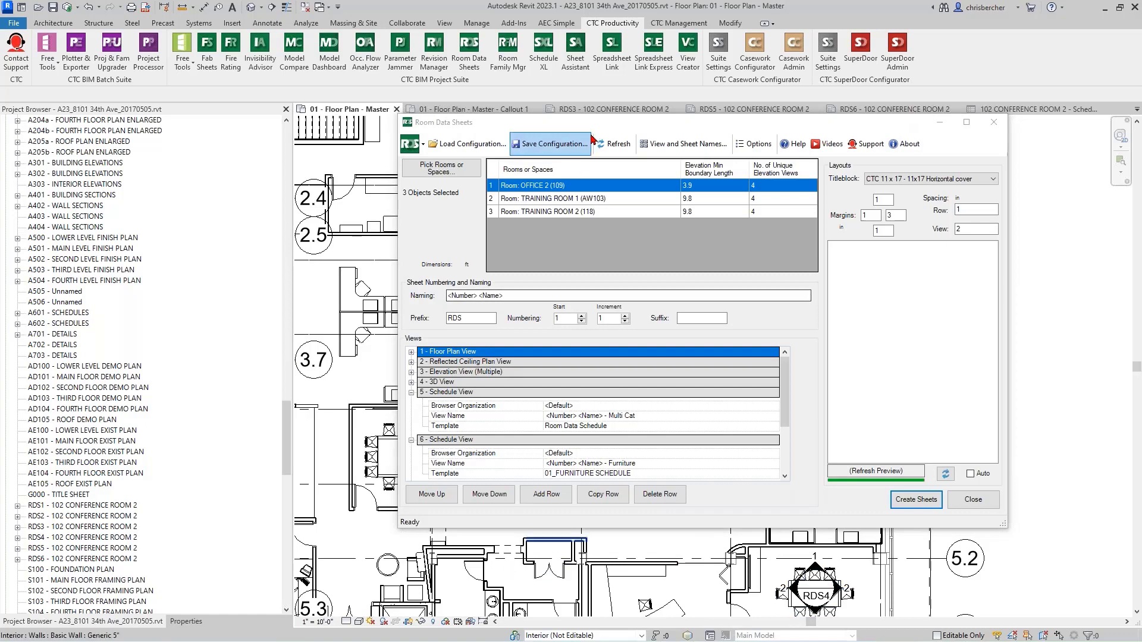
- Change the room number of TRAINING ROOM 1 to 103 and refresh the Room Data Sheets data
{"action": "left_click_drag", "start_coordinate": [553, 122], "coordinate": [785, 116]}
{"action": "middle_click_drag", "start_coordinate": [450, 345], "coordinate": [309, 349]}
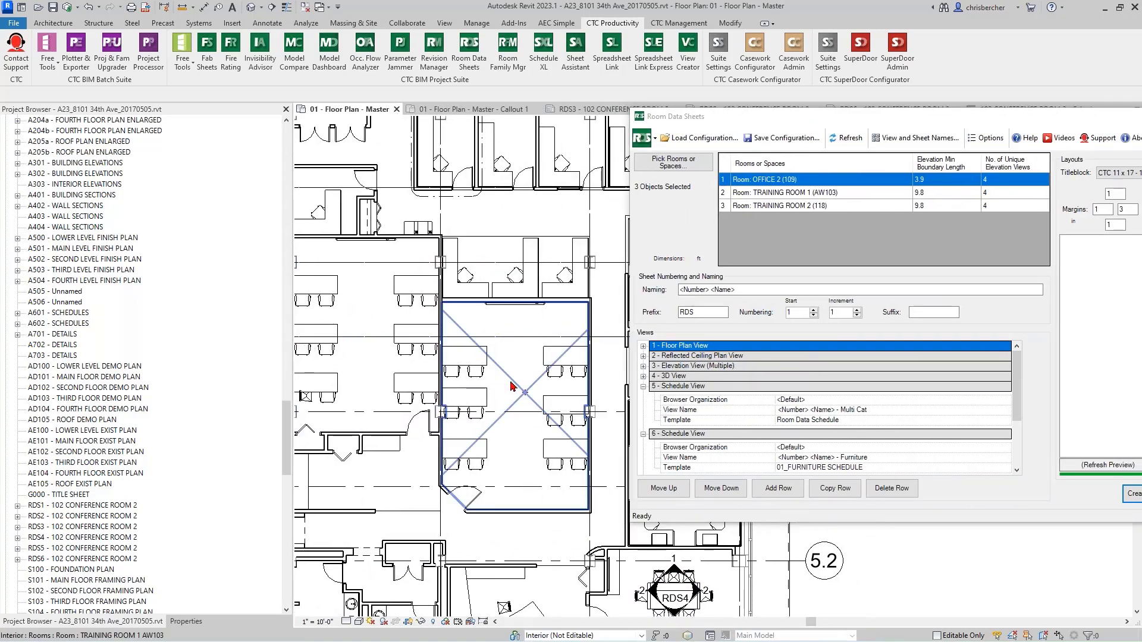
{"action": "left_click", "coordinate": [510, 387]}
{"action": "left_click", "coordinate": [369, 329]}
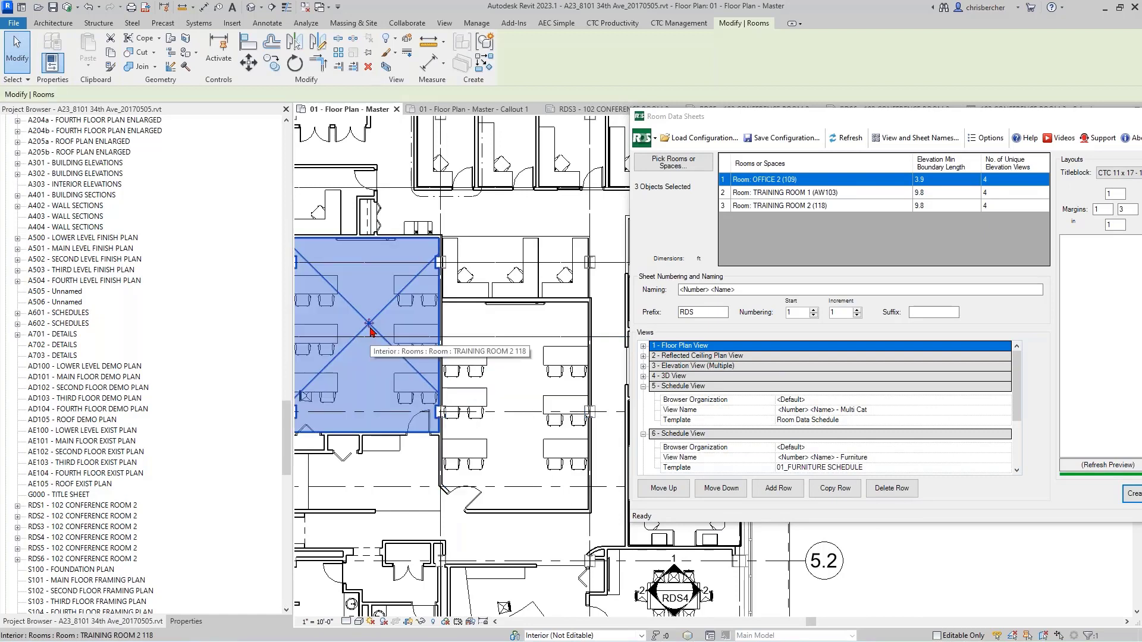
{"action": "left_click", "coordinate": [496, 435]}
{"action": "left_click", "coordinate": [186, 621]}
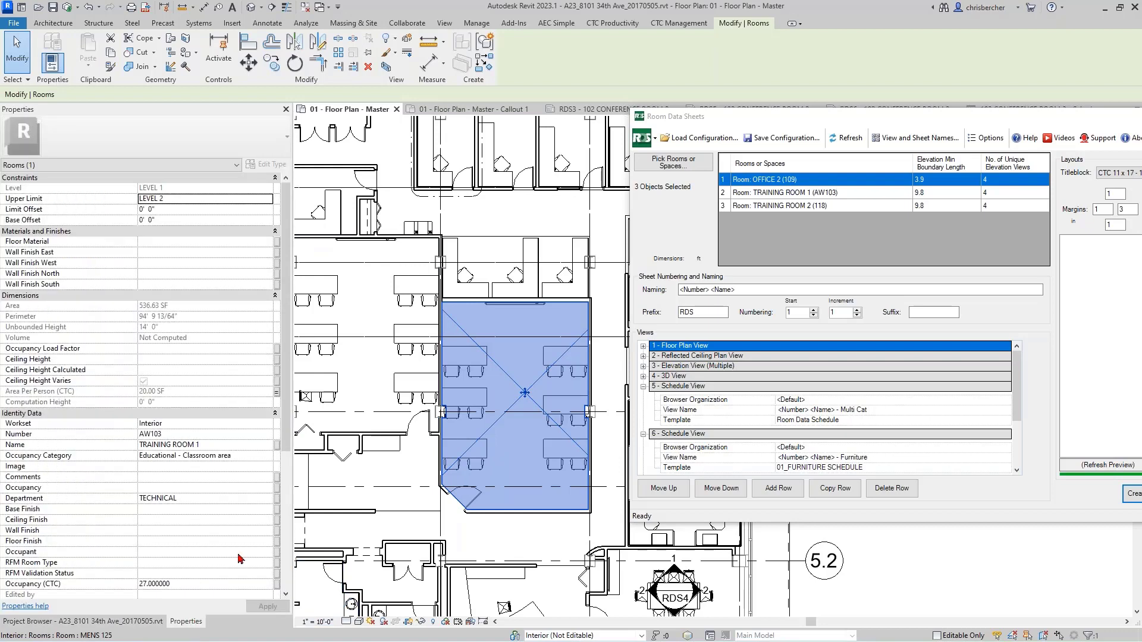
{"action": "left_click", "coordinate": [148, 434]}
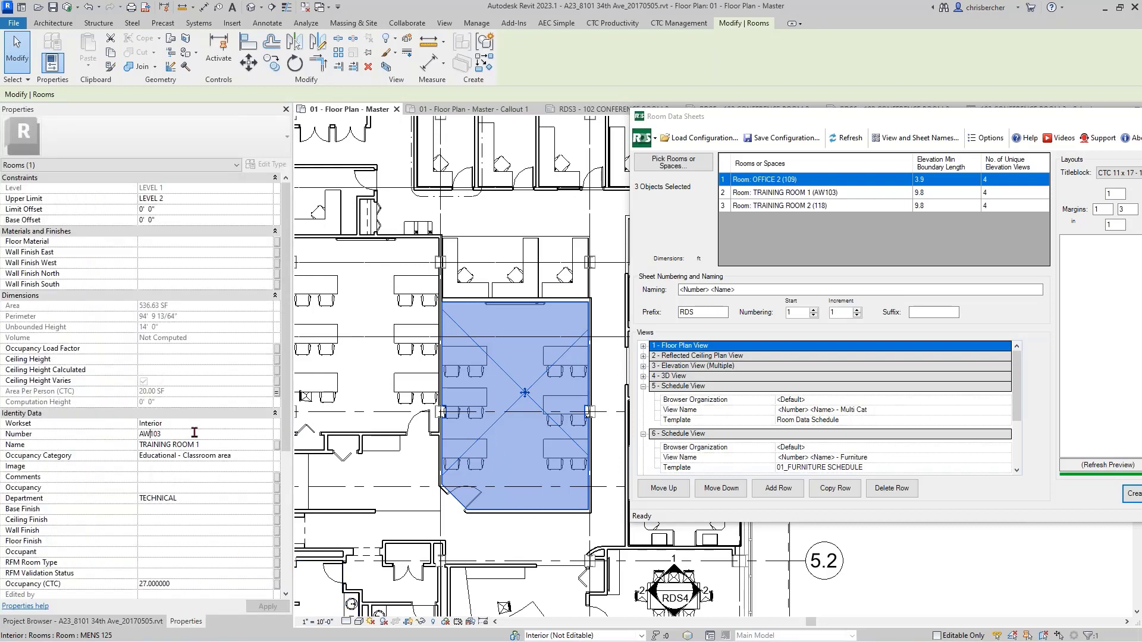
{"action": "key", "text": "BackSpace"}
{"action": "key", "text": "BackSpace"}
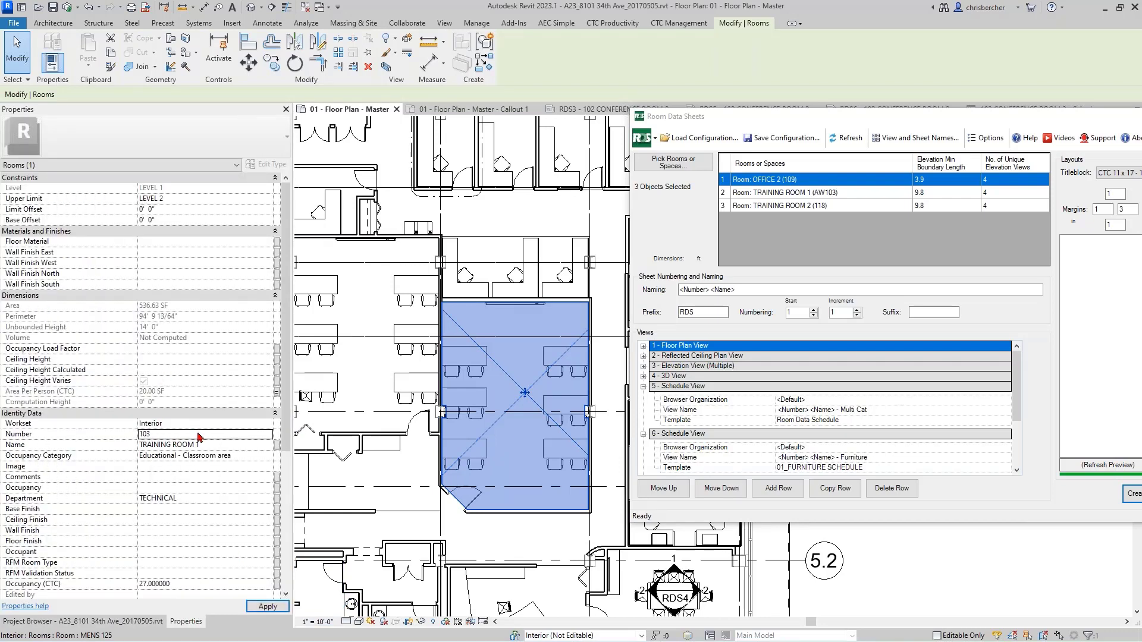
{"action": "left_click", "coordinate": [407, 461]}
{"action": "left_click", "coordinate": [846, 137]}
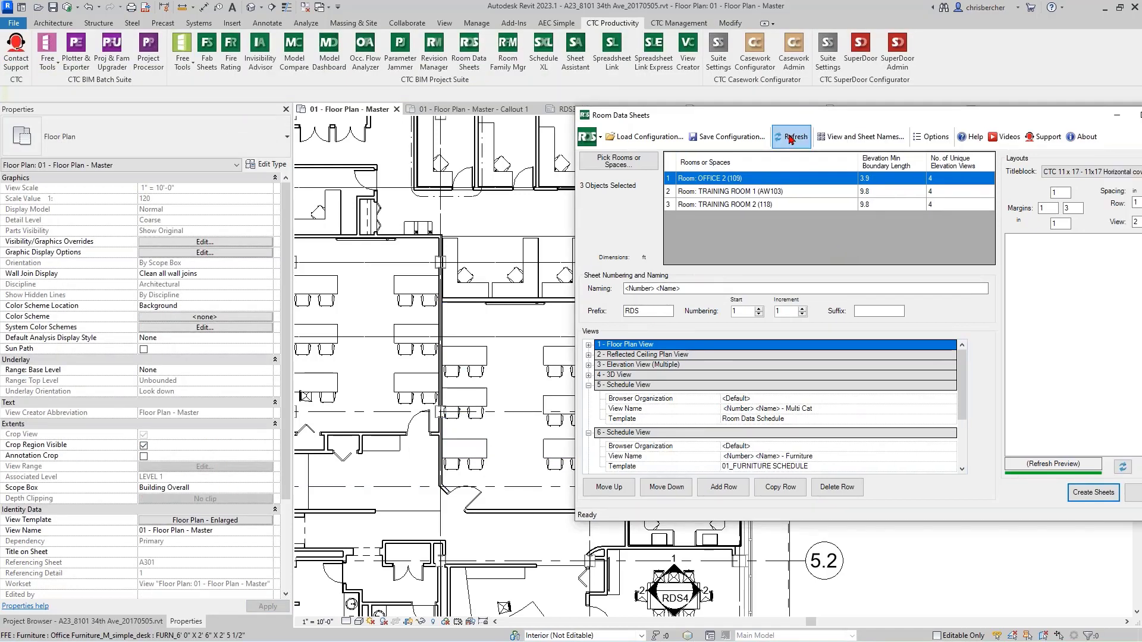
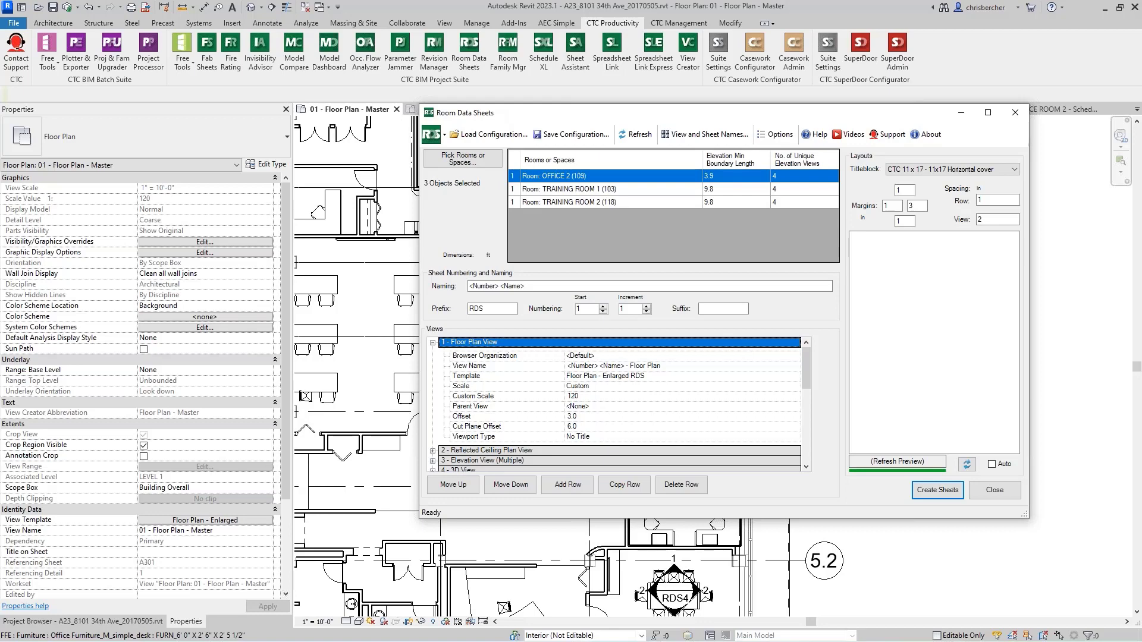
- Set the offset of the Floor Plan View definition to 2 and collapse its settings
{"action": "double_click", "coordinate": [572, 416]}
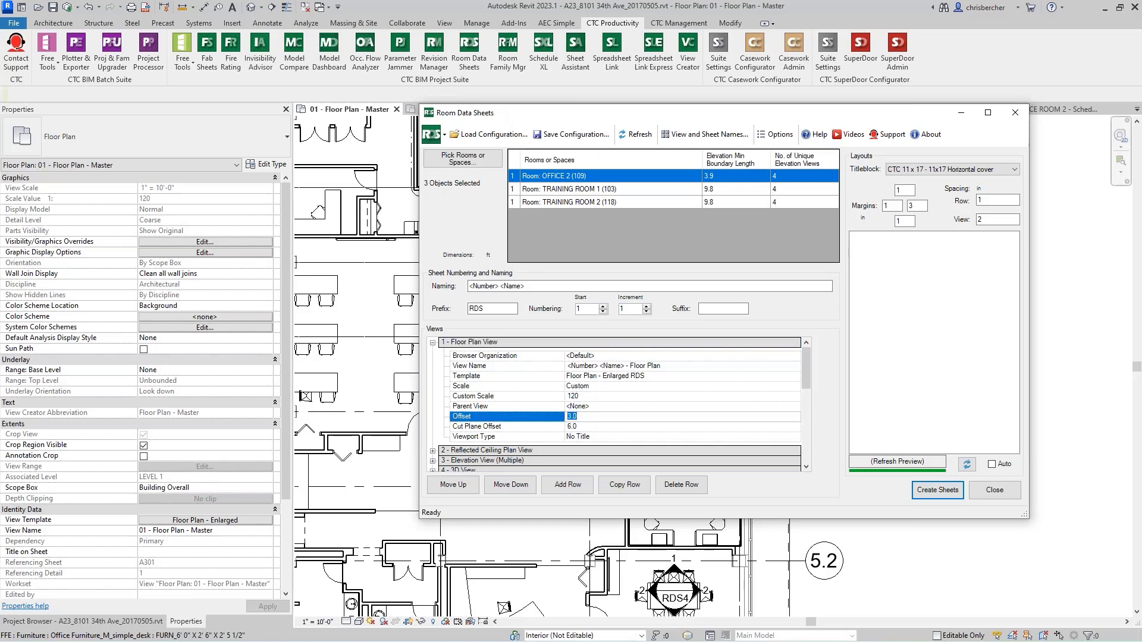
{"action": "type", "text": "2"}
{"action": "left_click", "coordinate": [524, 418]}
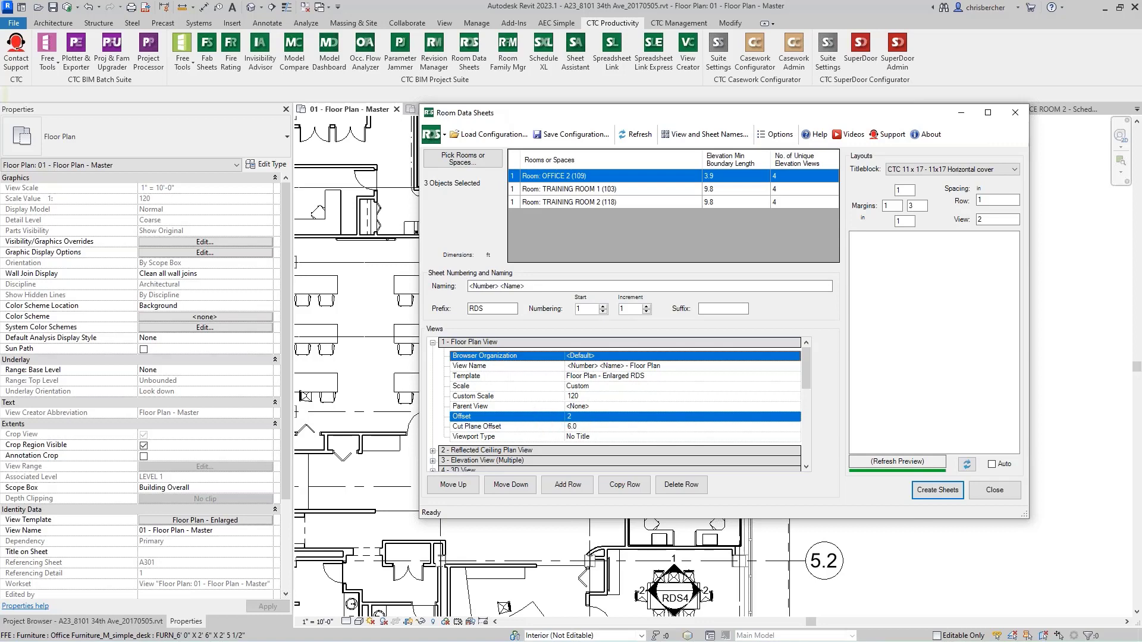
{"action": "left_click", "coordinate": [579, 416]}
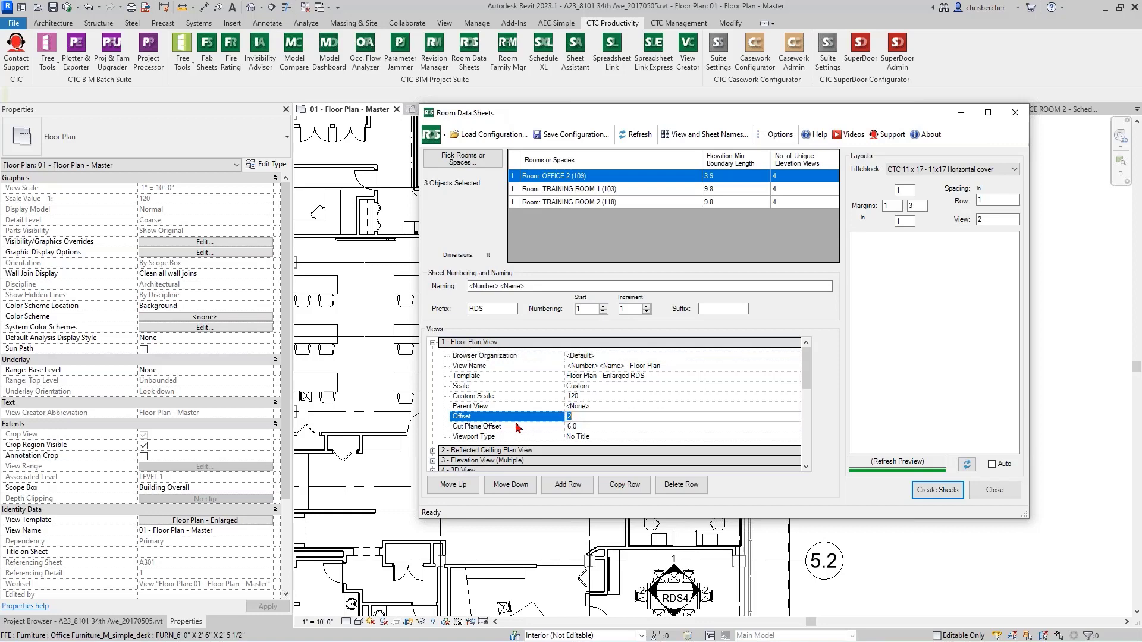
{"action": "left_click", "coordinate": [522, 427]}
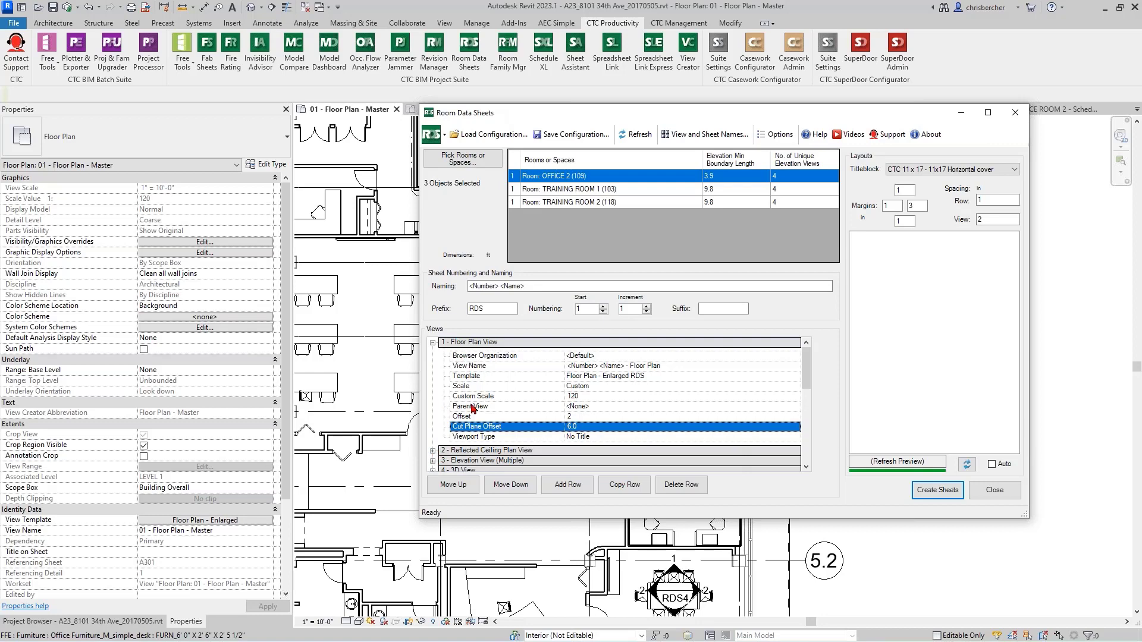
{"action": "left_click", "coordinate": [432, 343]}
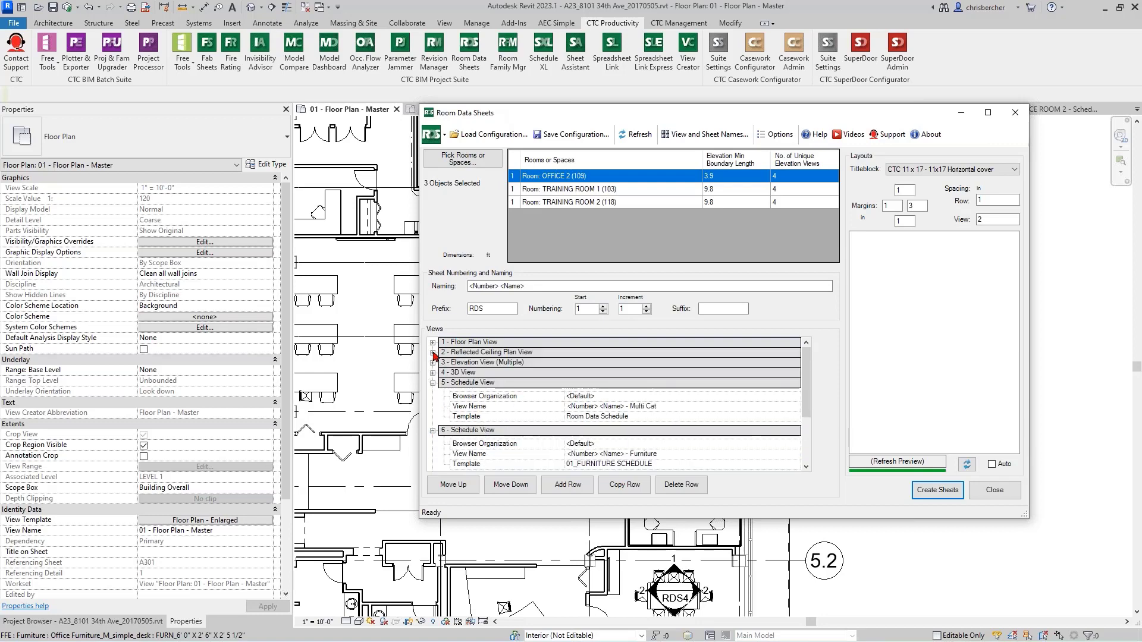
- Set the Reflected Ceiling Plan View offset to 2 and the Elevation View (Multiple) offset to 1.0
{"action": "left_click", "coordinate": [433, 353]}
{"action": "left_click", "coordinate": [601, 427]}
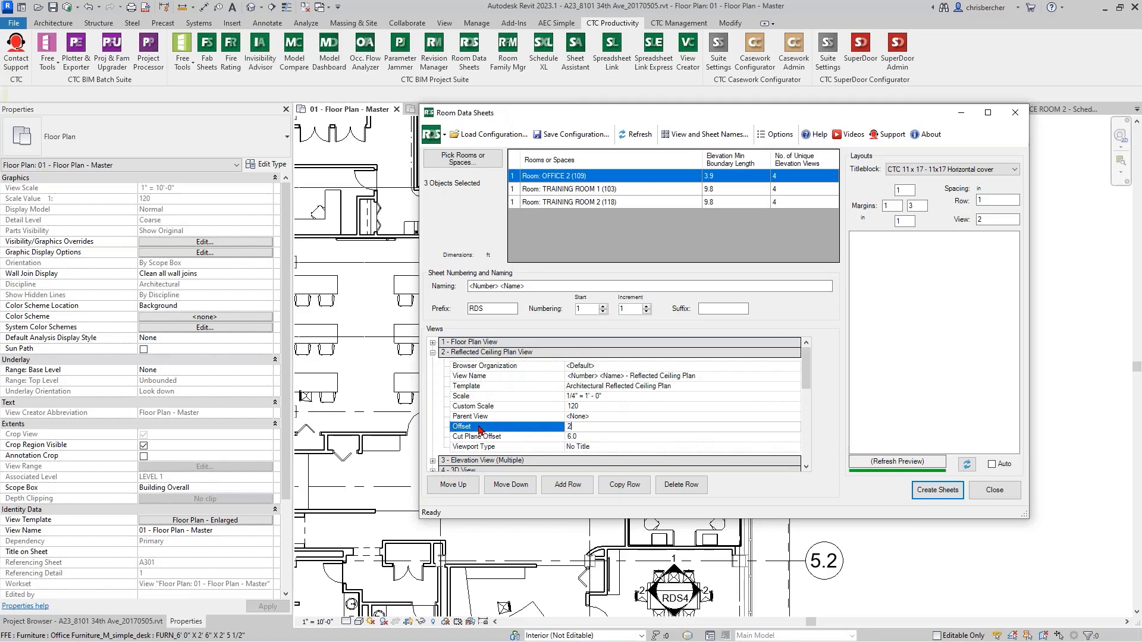
{"action": "key", "text": "Return"}
{"action": "left_click", "coordinate": [431, 353]}
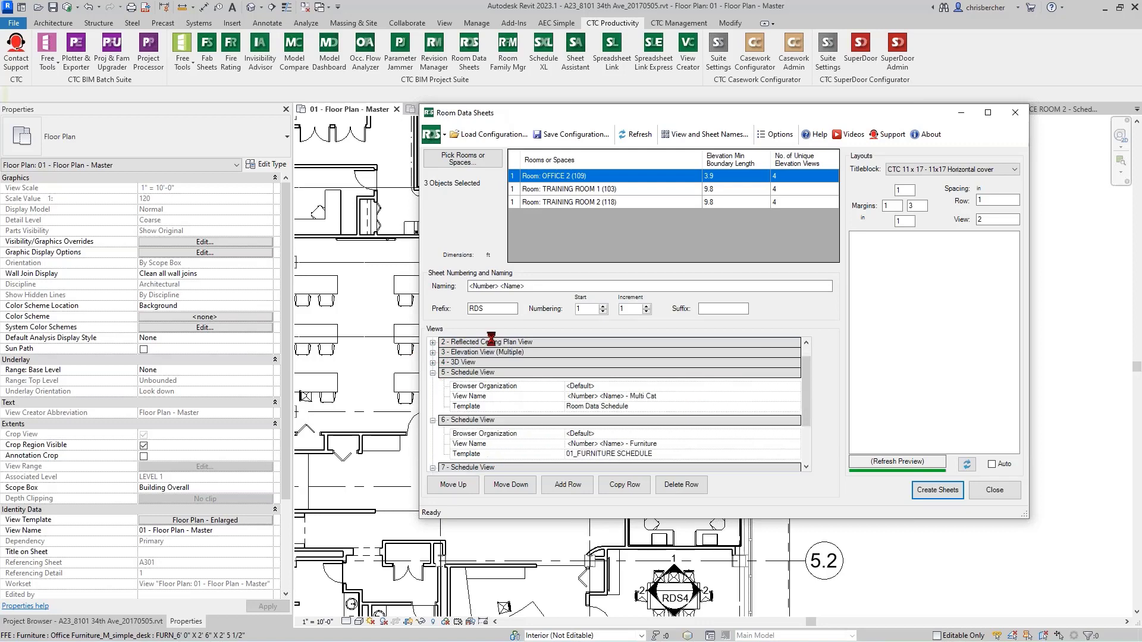
{"action": "left_click", "coordinate": [432, 353]}
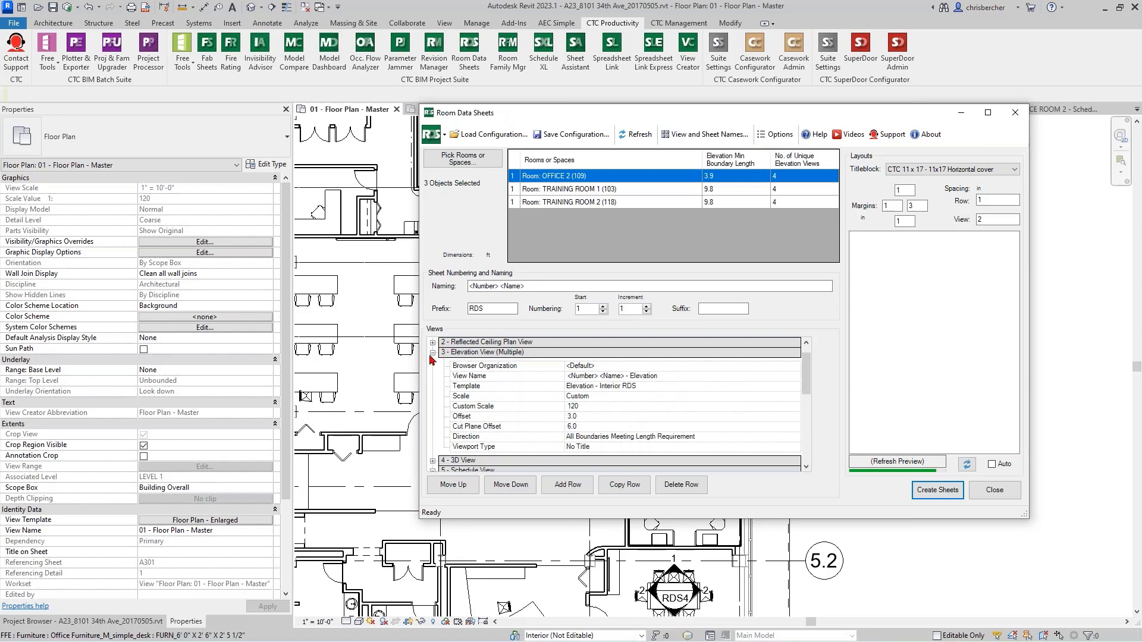
{"action": "left_click", "coordinate": [596, 417]}
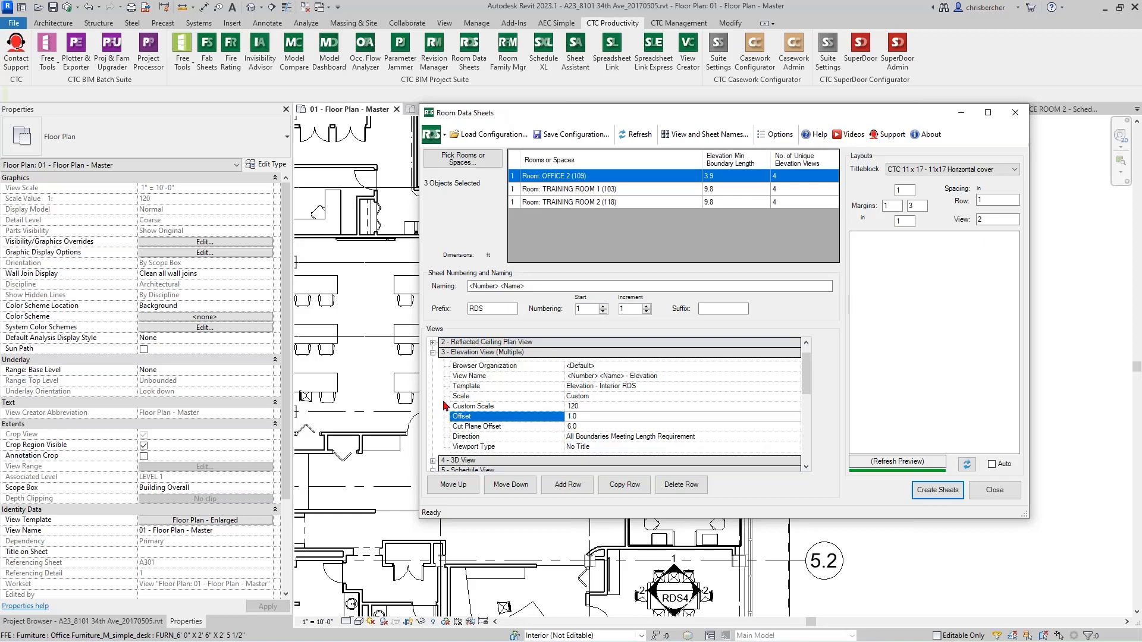
- Set the scale of the 3D View definition to 1/4" = 1'-0"
{"action": "left_click", "coordinate": [484, 397]}
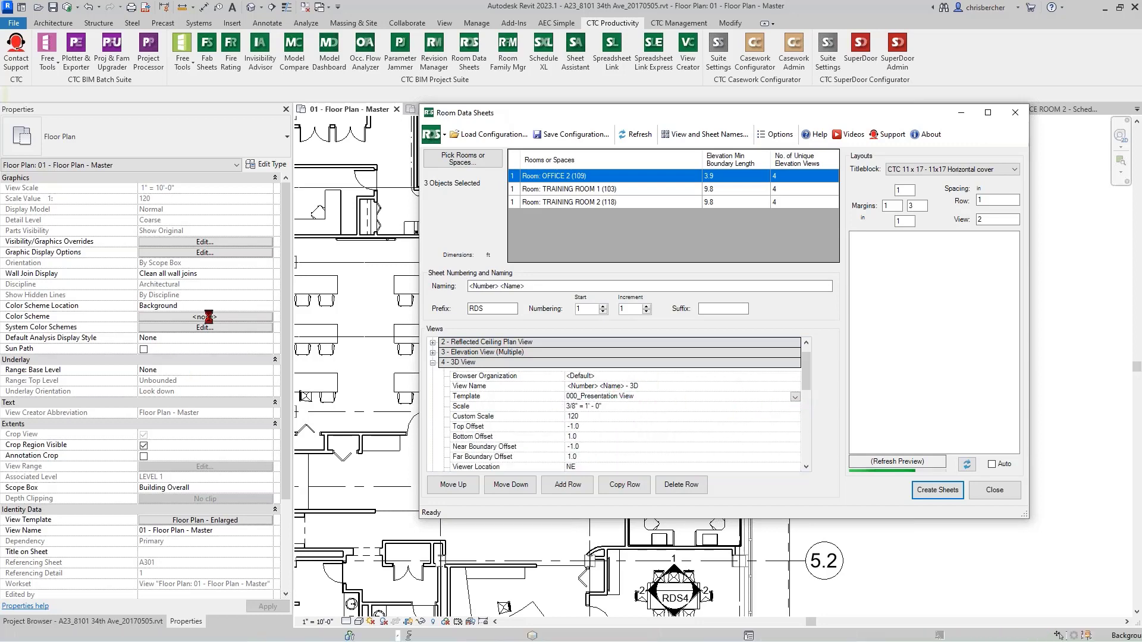
{"action": "left_click", "coordinate": [795, 406]}
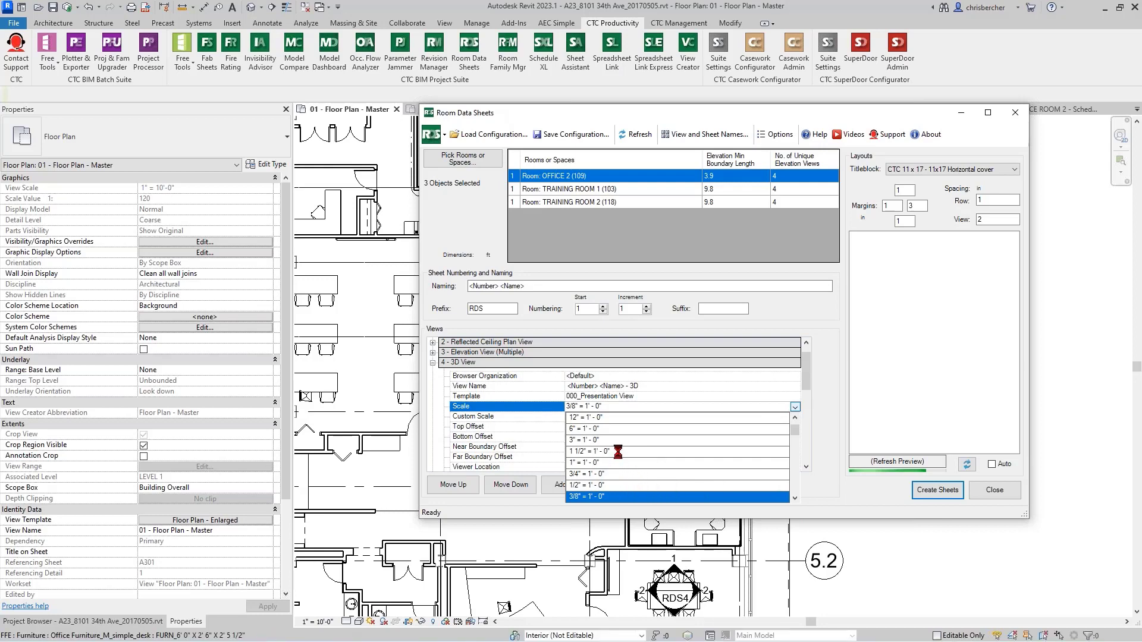
{"action": "scroll", "coordinate": [617, 443], "scroll_direction": "down", "scroll_amount": 2}
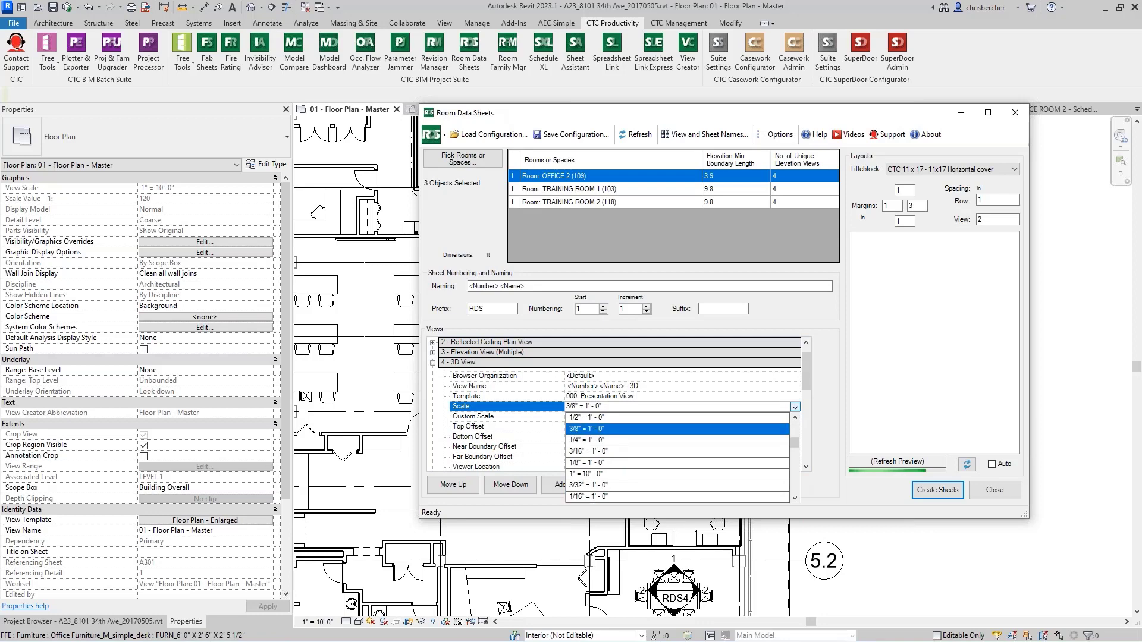
{"action": "left_click", "coordinate": [611, 440]}
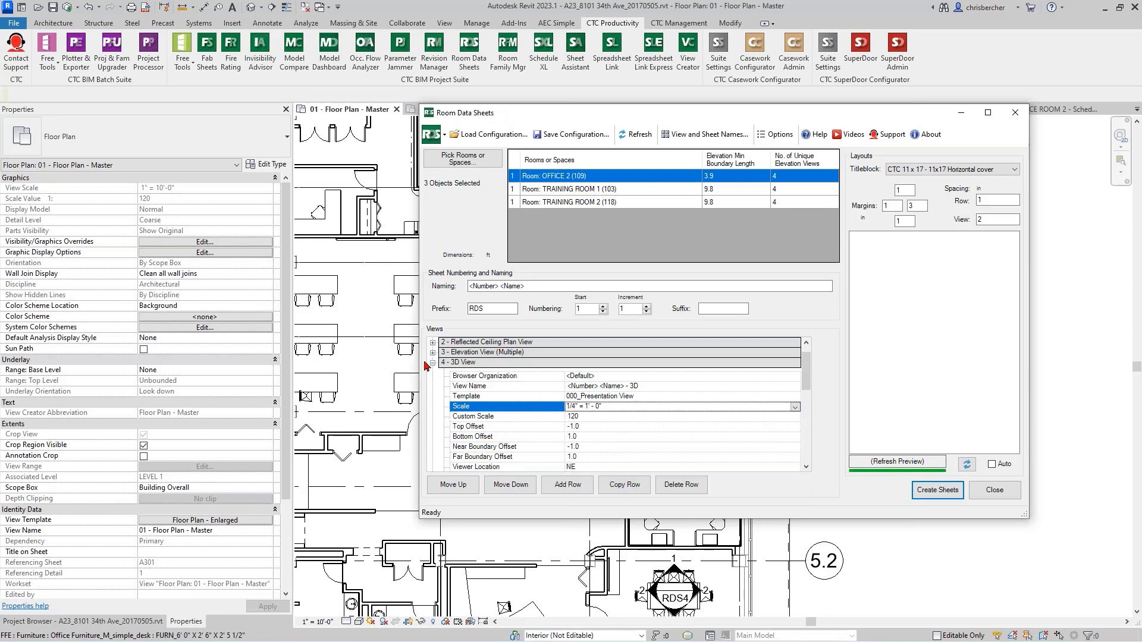
{"action": "left_click", "coordinate": [471, 385]}
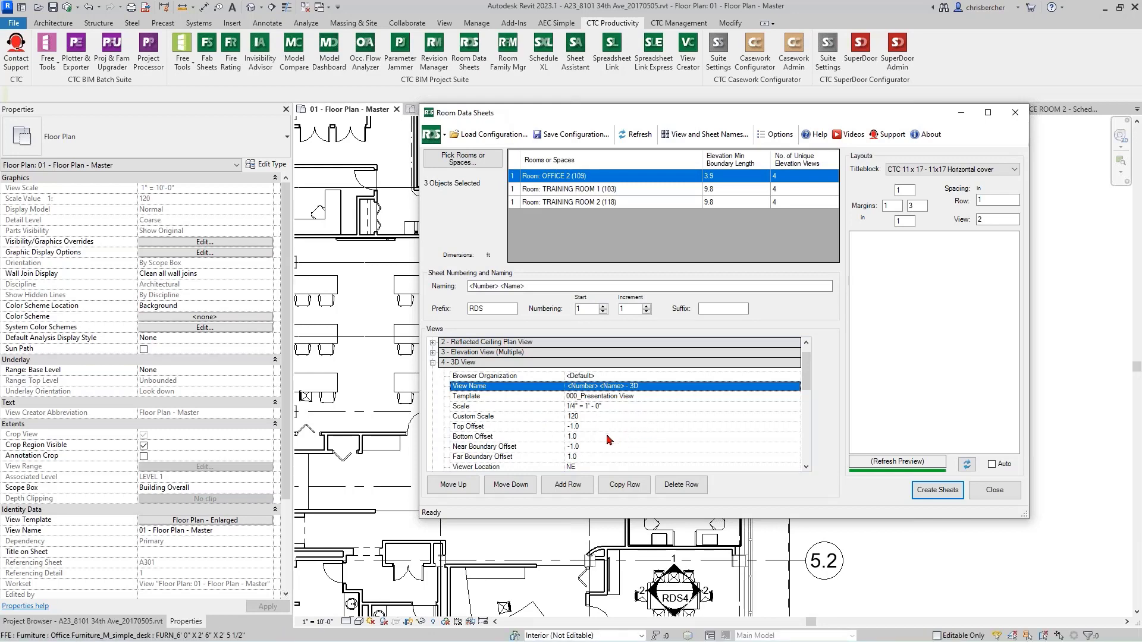
- Check the Viewer Location choices of the 3D View, keep NE and collapse the 3D View settings
{"action": "scroll", "coordinate": [604, 459], "scroll_direction": "down", "scroll_amount": 1}
{"action": "left_click", "coordinate": [661, 433]}
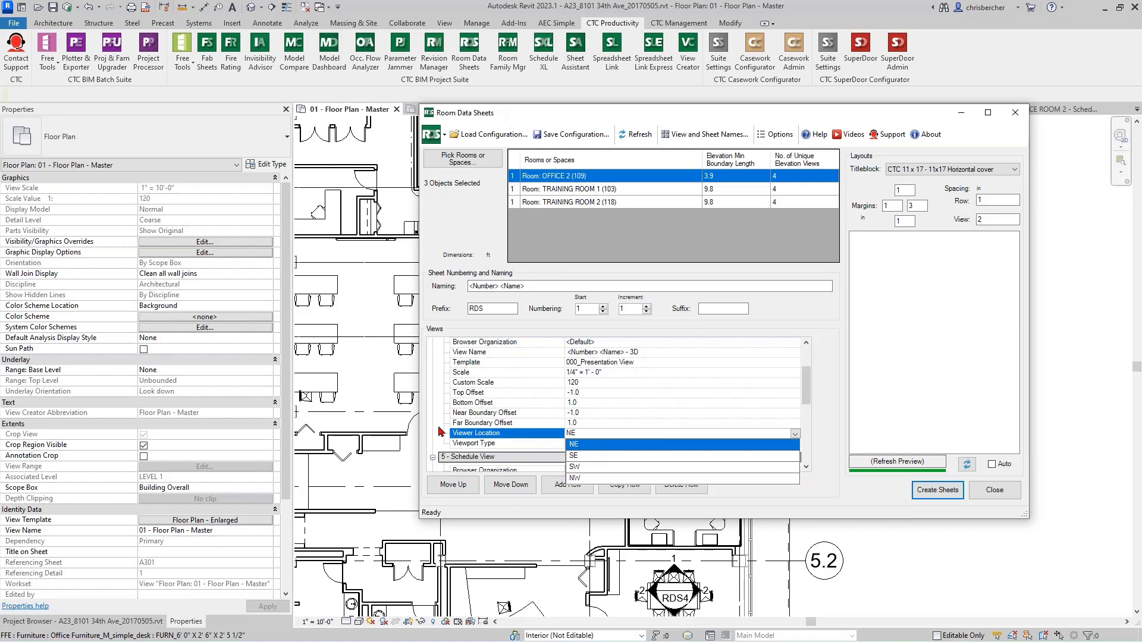
{"action": "left_click", "coordinate": [481, 434]}
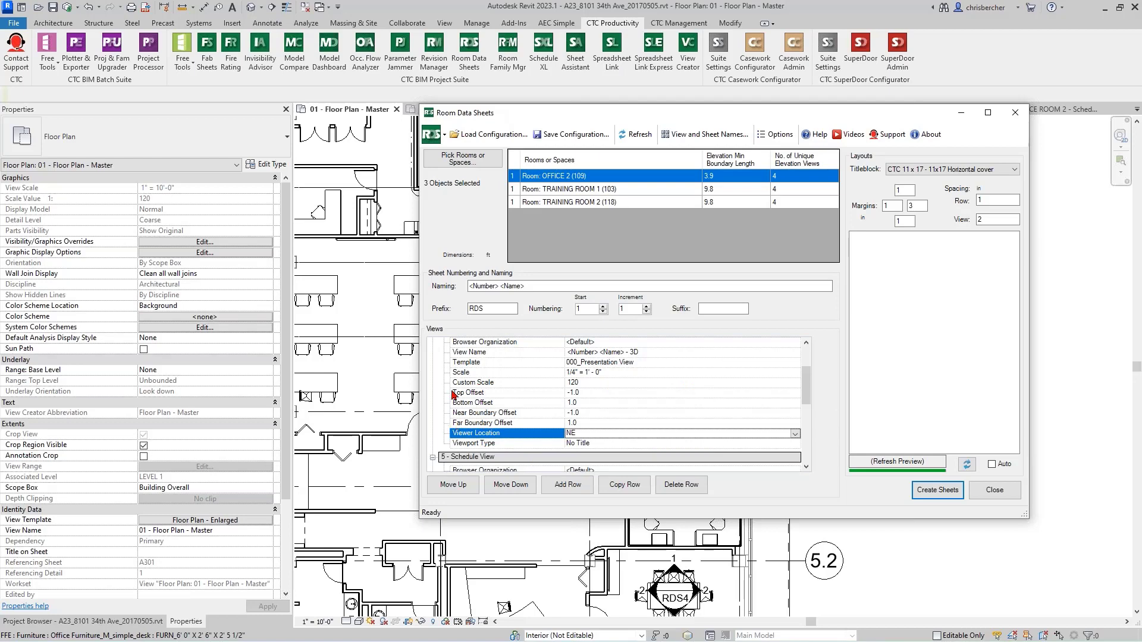
{"action": "left_click_drag", "start_coordinate": [802, 373], "coordinate": [803, 359]}
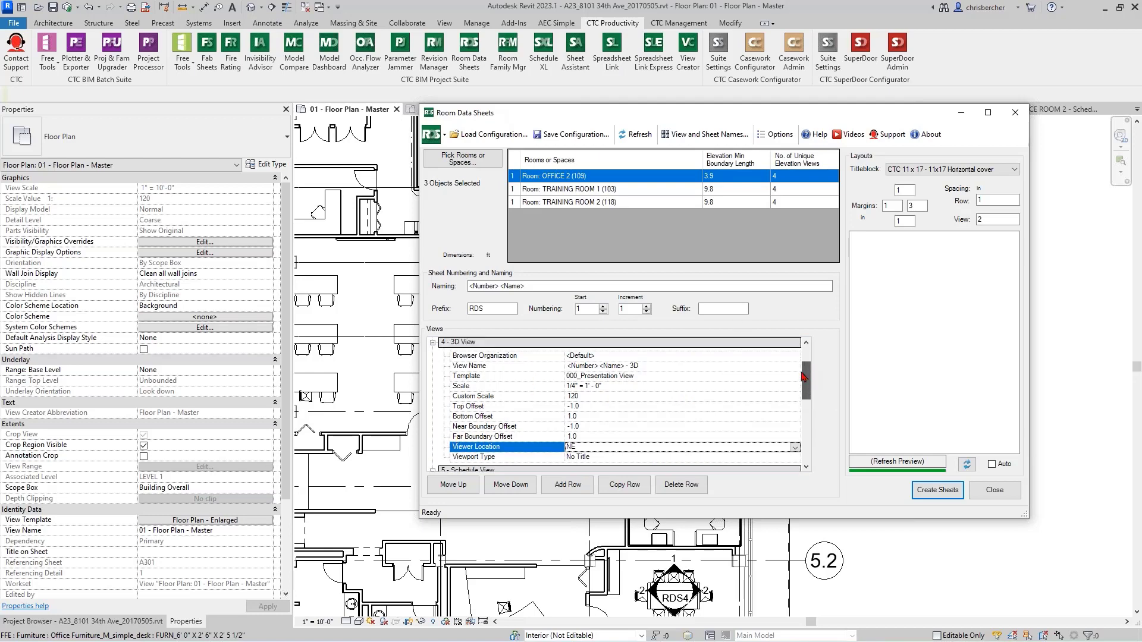
{"action": "left_click", "coordinate": [433, 343]}
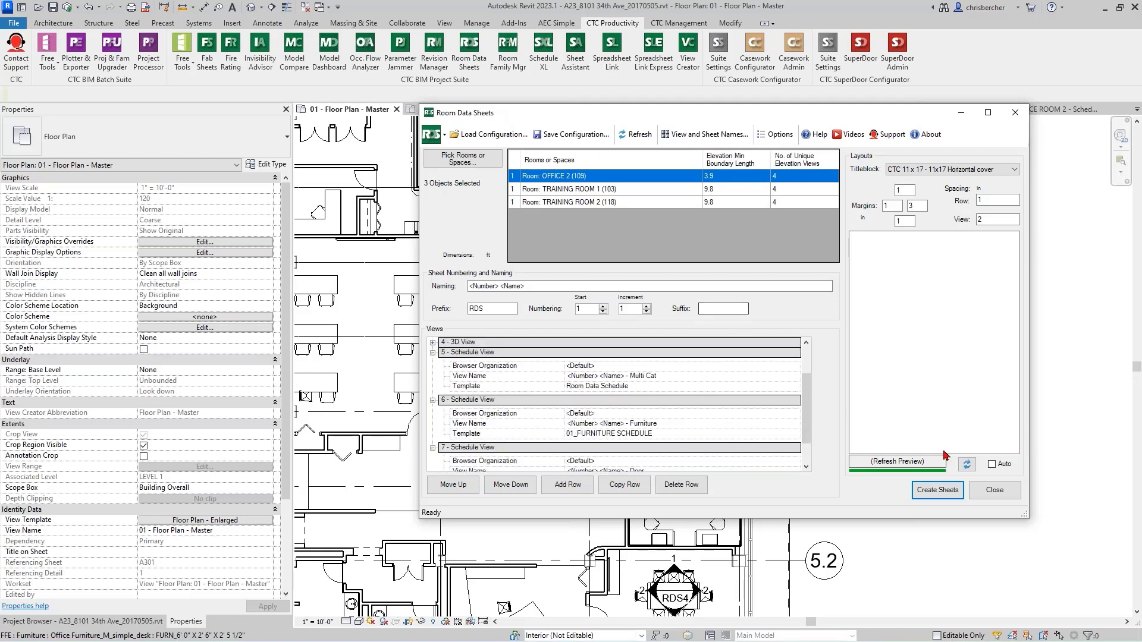
- Refresh the sheet layout preview and collapse the three Schedule View definitions
{"action": "left_click", "coordinate": [937, 490]}
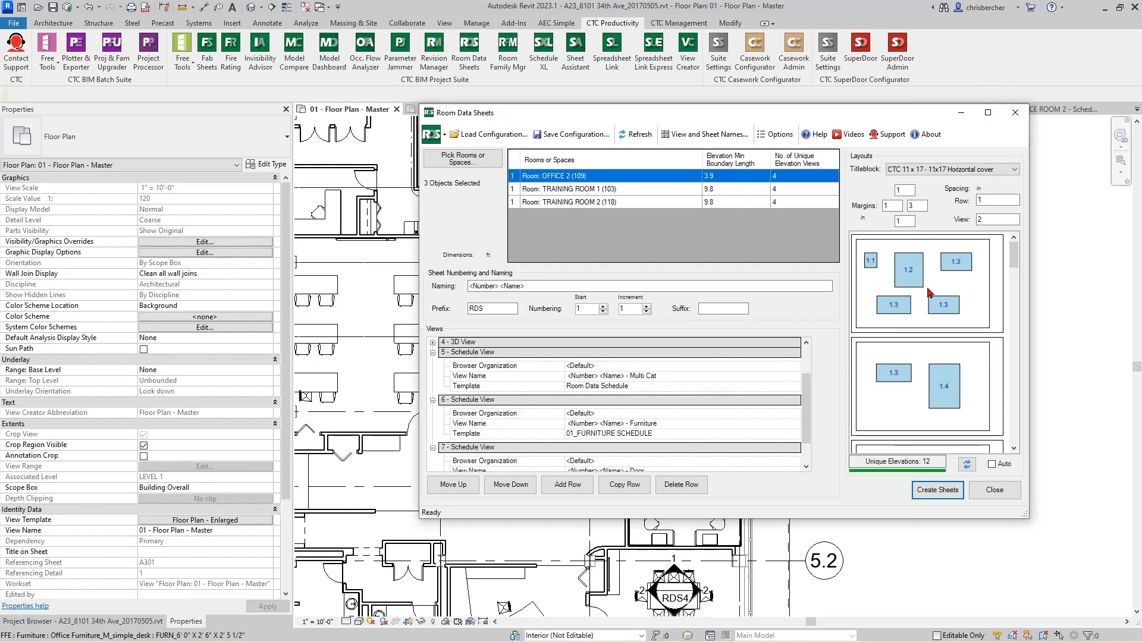
{"action": "left_click", "coordinate": [433, 352]}
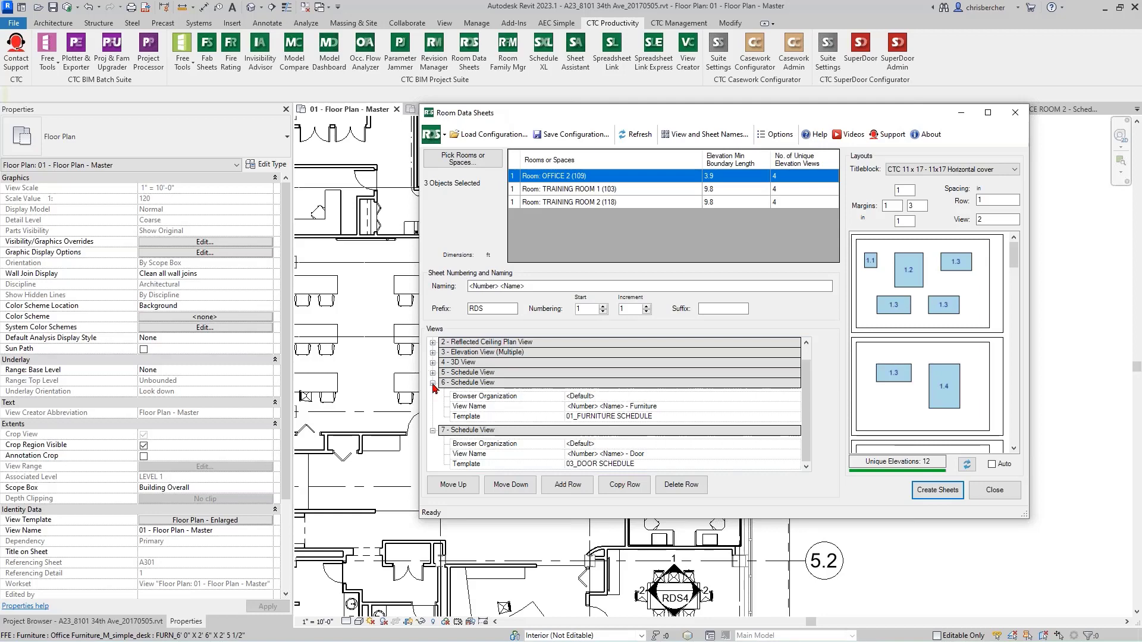
{"action": "left_click", "coordinate": [432, 384]}
{"action": "left_click", "coordinate": [433, 402]}
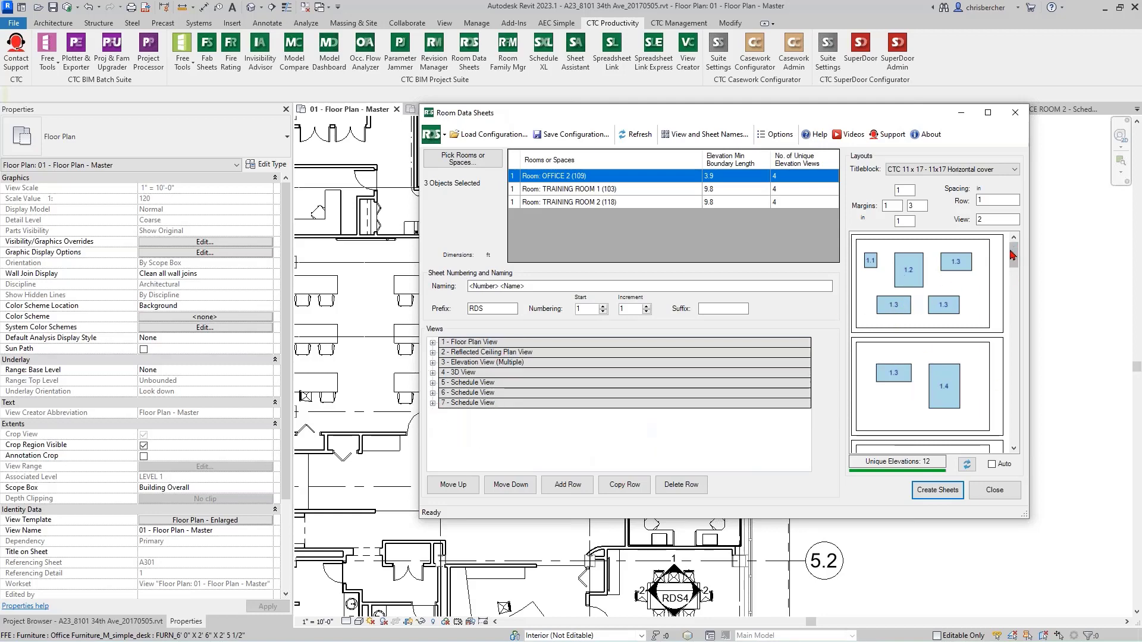
- Add a Page Break layout row after the last Schedule View and expand its settings
{"action": "left_click_drag", "start_coordinate": [1012, 256], "coordinate": [1015, 284]}
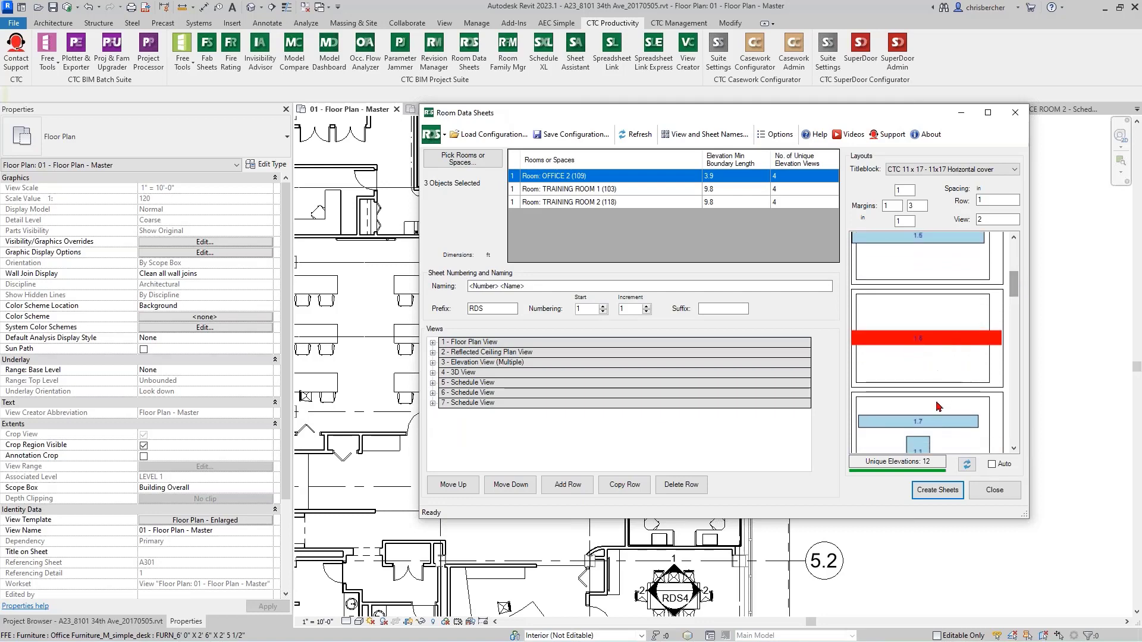
{"action": "left_click_drag", "start_coordinate": [1013, 284], "coordinate": [1015, 299]}
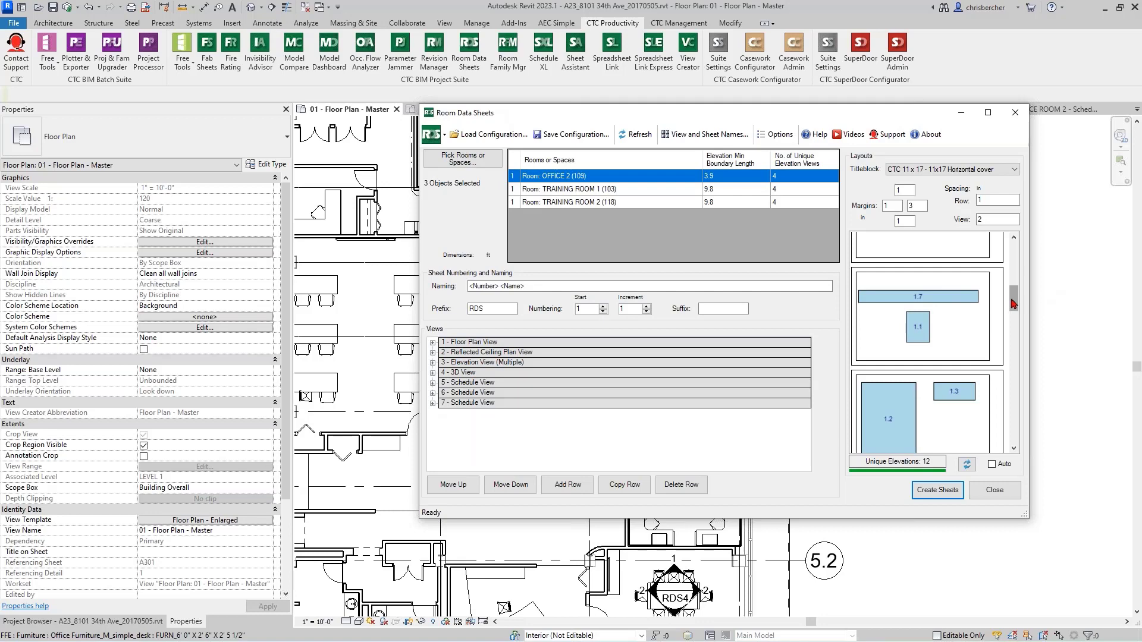
{"action": "mouse_move", "coordinate": [1015, 300]}
{"action": "left_mouse_down"}
{"action": "mouse_move", "coordinate": [1014, 327]}
{"action": "mouse_move", "coordinate": [1005, 264]}
{"action": "mouse_move", "coordinate": [1000, 301]}
{"action": "left_mouse_up"}
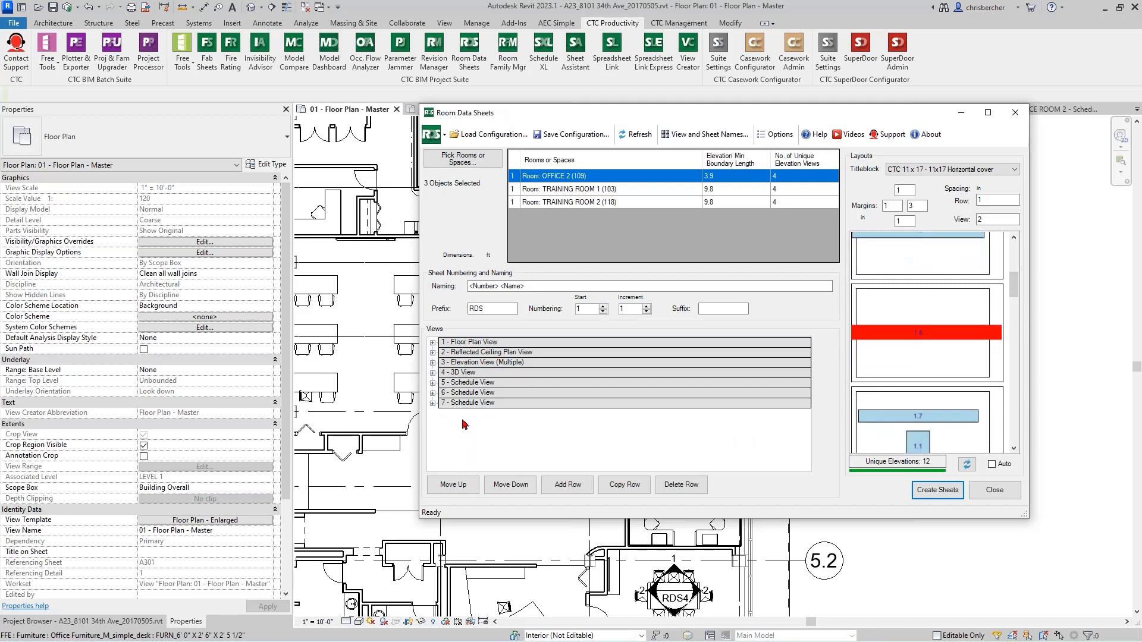
{"action": "left_click", "coordinate": [562, 484]}
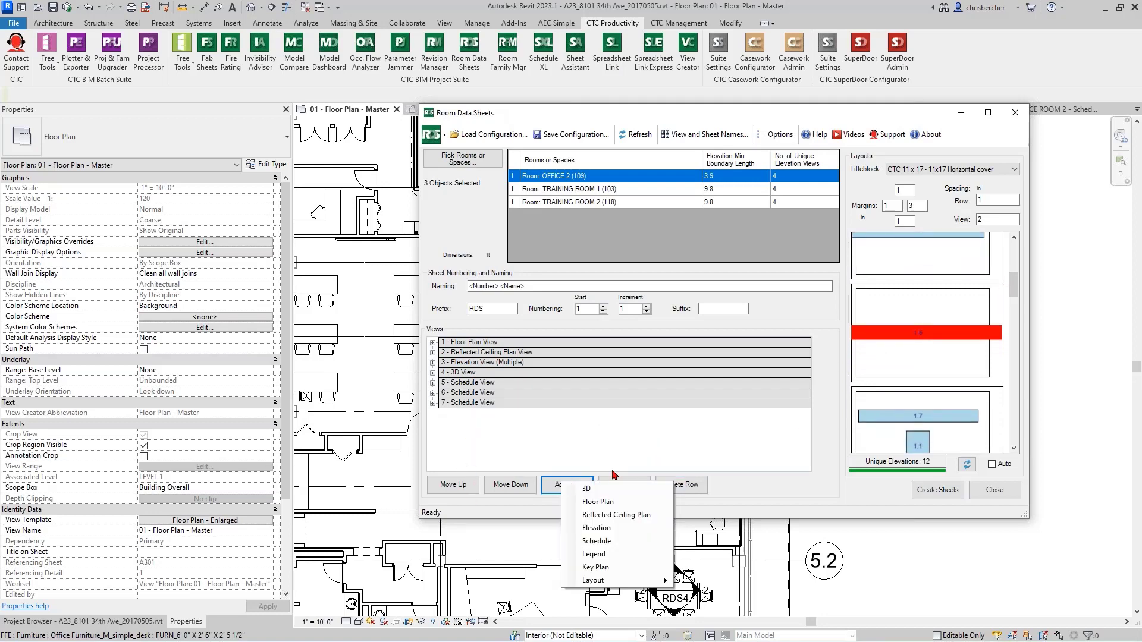
{"action": "mouse_move", "coordinate": [606, 581]}
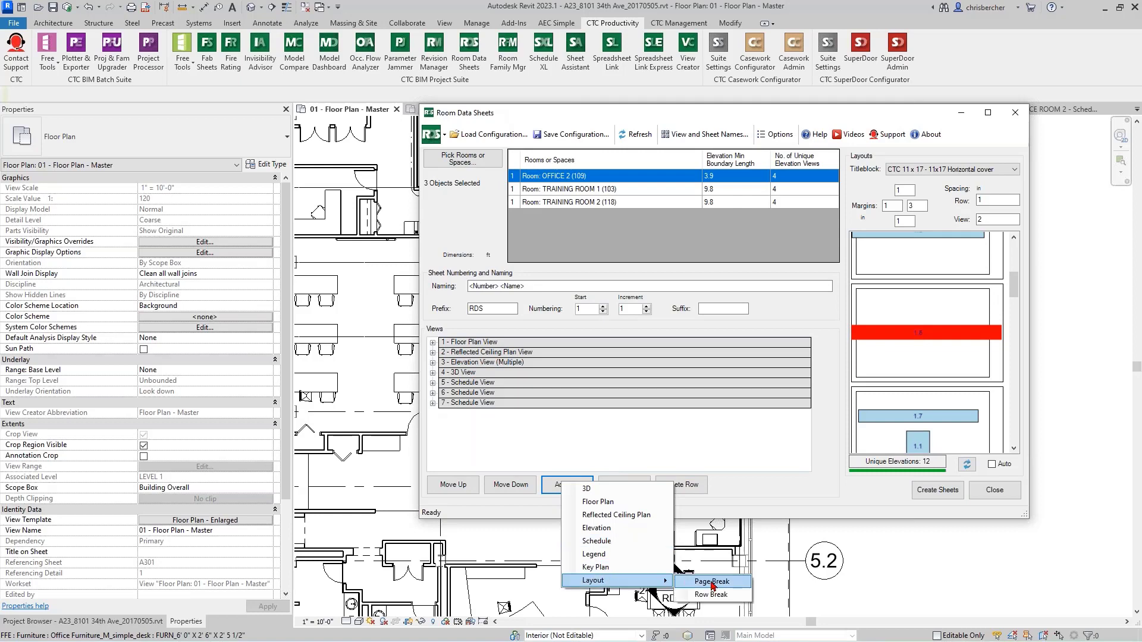
{"action": "left_click", "coordinate": [712, 582]}
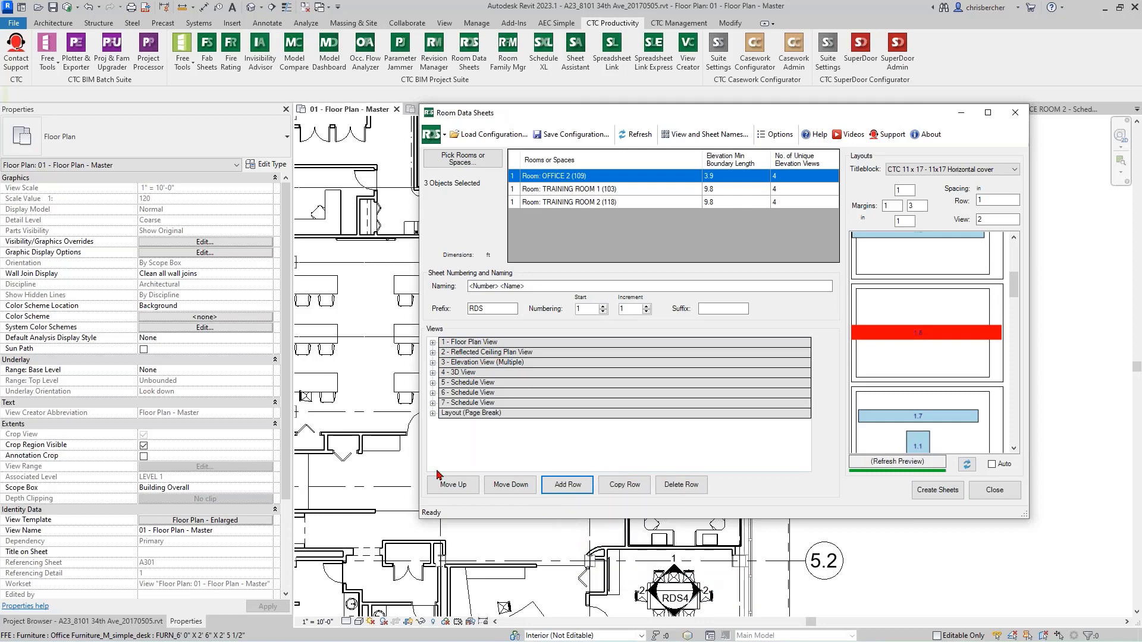
{"action": "left_click", "coordinate": [433, 413]}
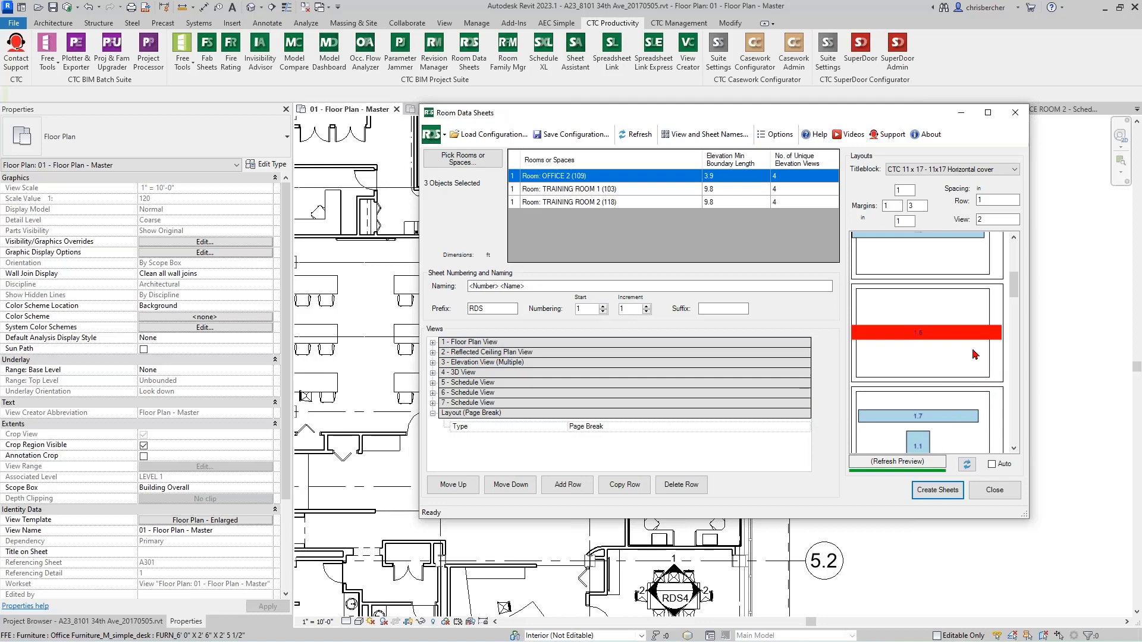
- Examine how the schedule views 1.5, 1.6 and 1.7 fit on their sheets in the layout preview
{"action": "left_click_drag", "start_coordinate": [1015, 284], "coordinate": [1014, 301]}
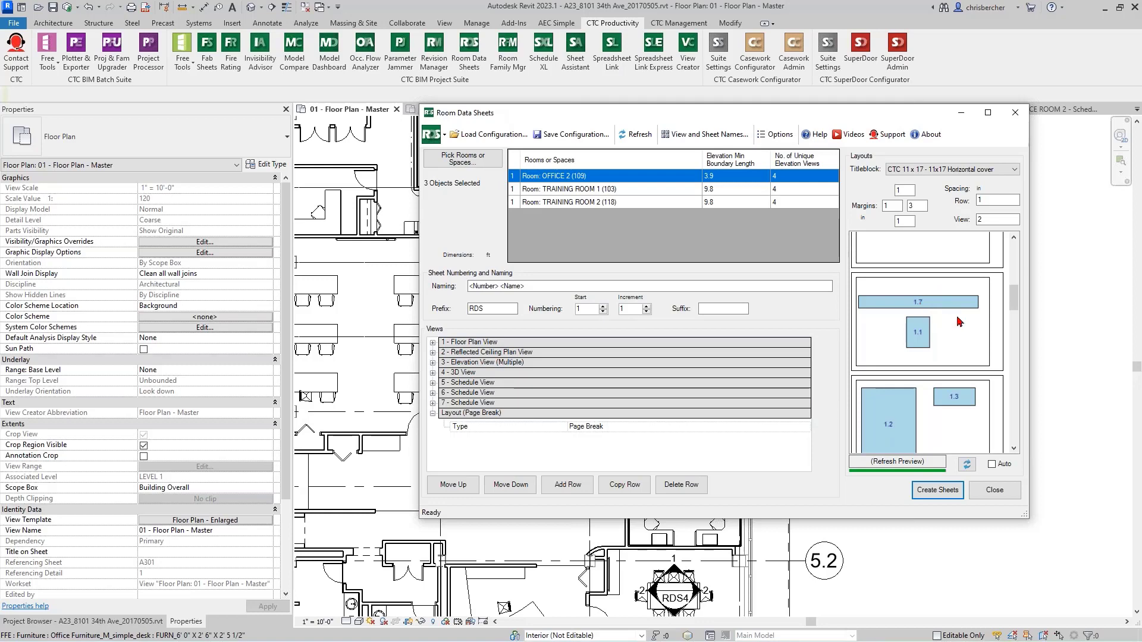
{"action": "scroll", "coordinate": [938, 300], "scroll_direction": "up", "scroll_amount": 2}
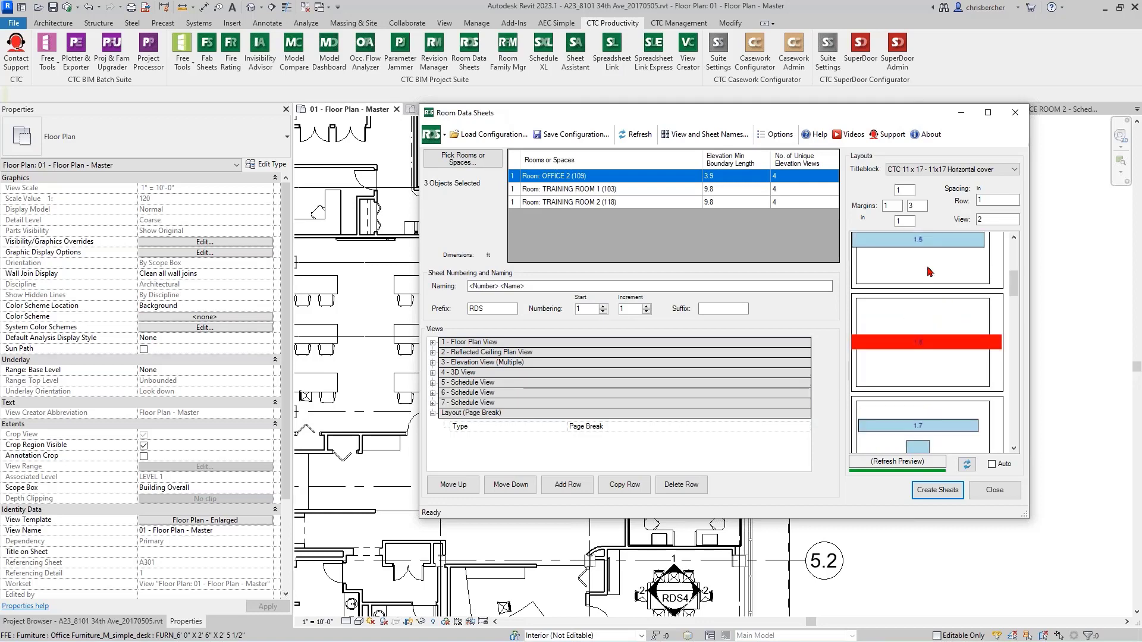
{"action": "scroll", "coordinate": [930, 272], "scroll_direction": "up", "scroll_amount": 3}
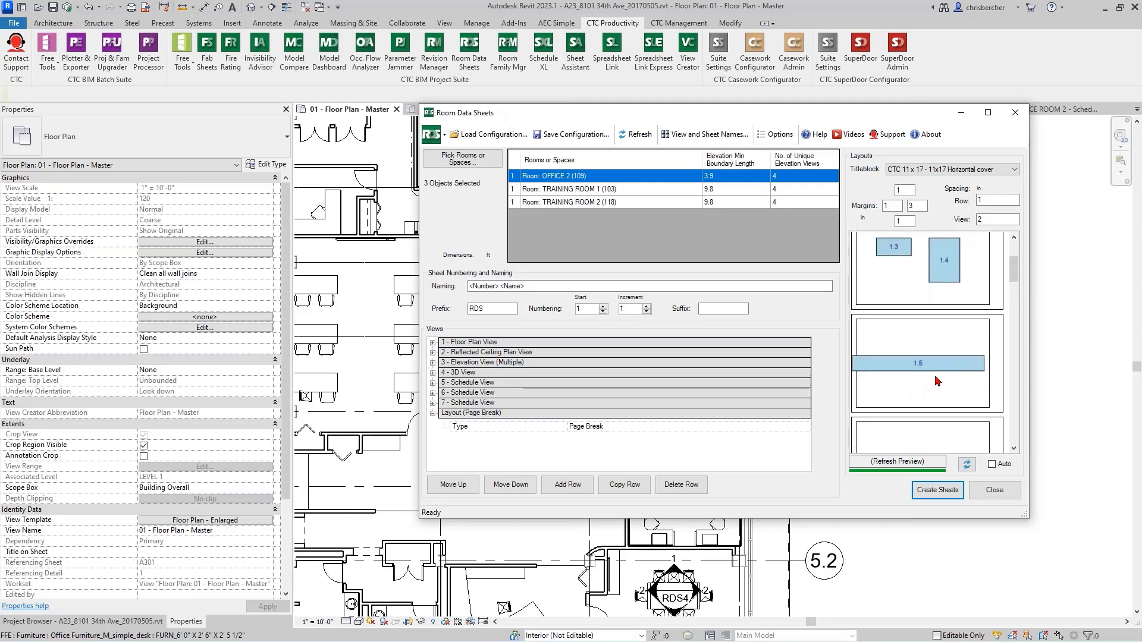
{"action": "scroll", "coordinate": [925, 395], "scroll_direction": "down", "scroll_amount": 2}
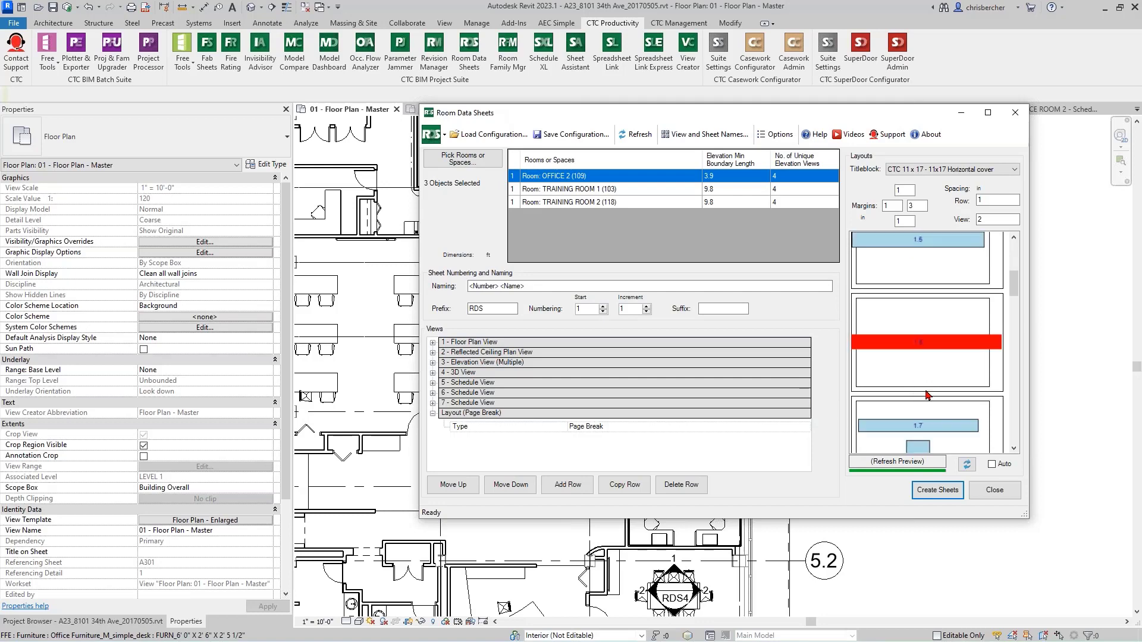
{"action": "left_click", "coordinate": [925, 346]}
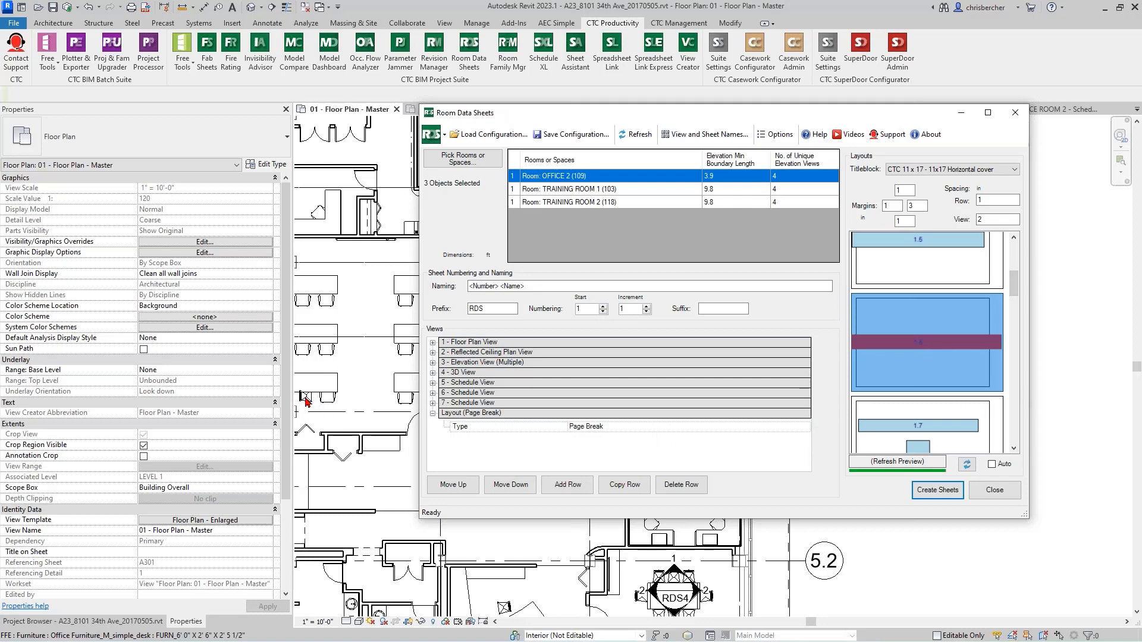
{"action": "left_click", "coordinate": [900, 404]}
{"action": "scroll", "coordinate": [900, 403], "scroll_direction": "down", "scroll_amount": 1}
{"action": "scroll", "coordinate": [899, 317], "scroll_direction": "up", "scroll_amount": 1}
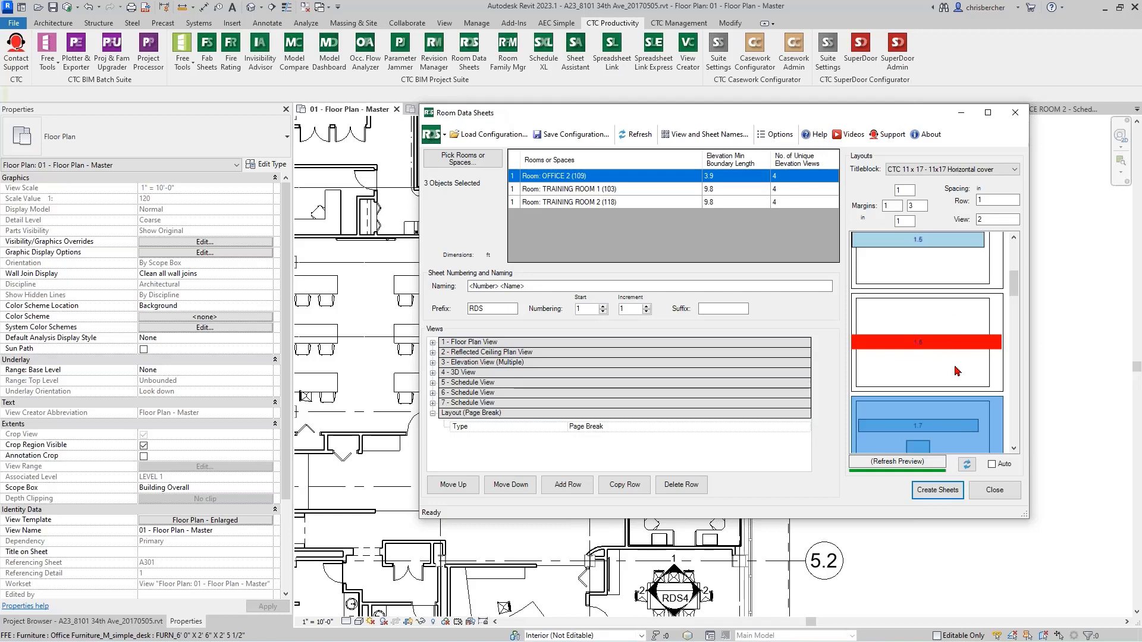
- Set the view spacing of the sheet layout to .5 in
{"action": "scroll", "coordinate": [956, 371], "scroll_direction": "down", "scroll_amount": 1}
{"action": "scroll", "coordinate": [956, 371], "scroll_direction": "up", "scroll_amount": 2}
{"action": "left_click_drag", "start_coordinate": [992, 220], "coordinate": [835, 228]}
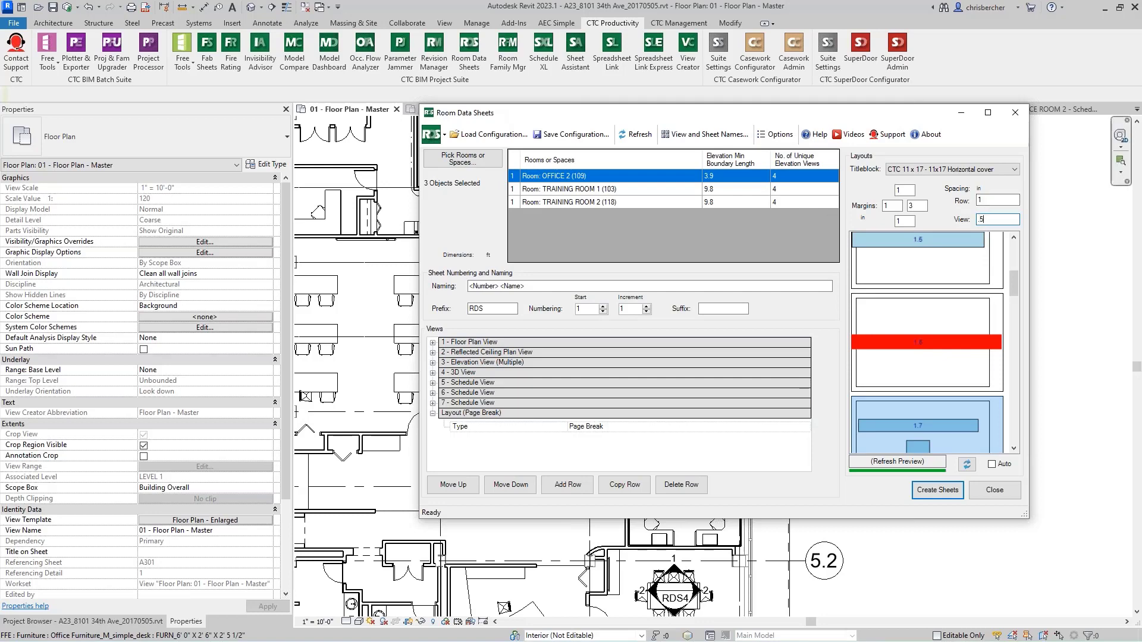
- Add a Row Break layout row to the list of views
{"action": "left_click", "coordinate": [947, 379]}
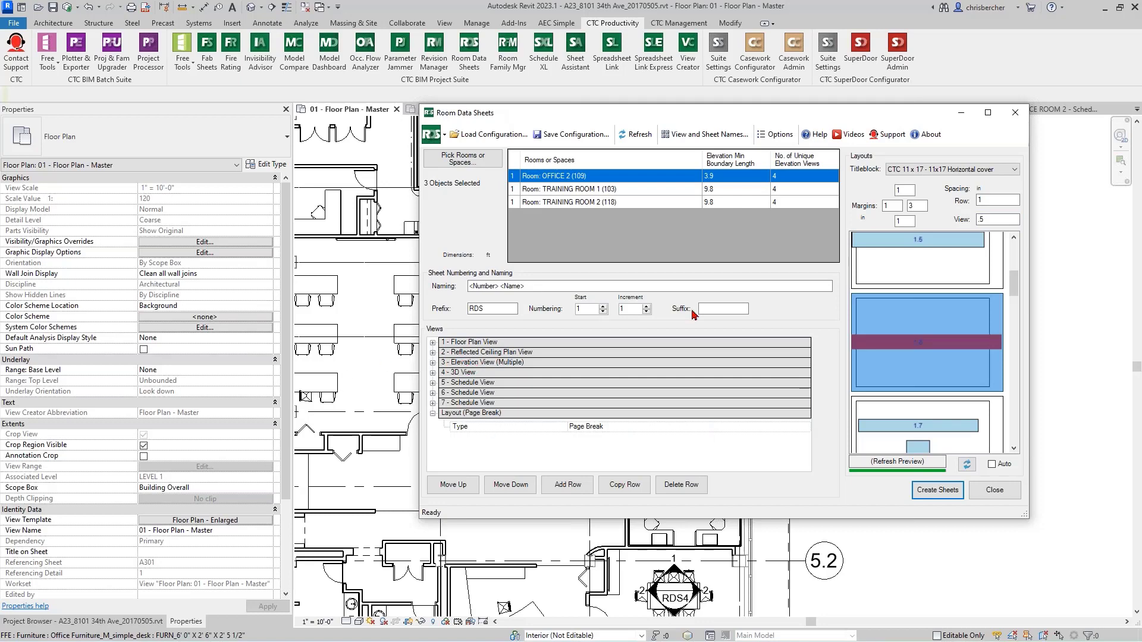
{"action": "scroll", "coordinate": [963, 306], "scroll_direction": "up", "scroll_amount": 4}
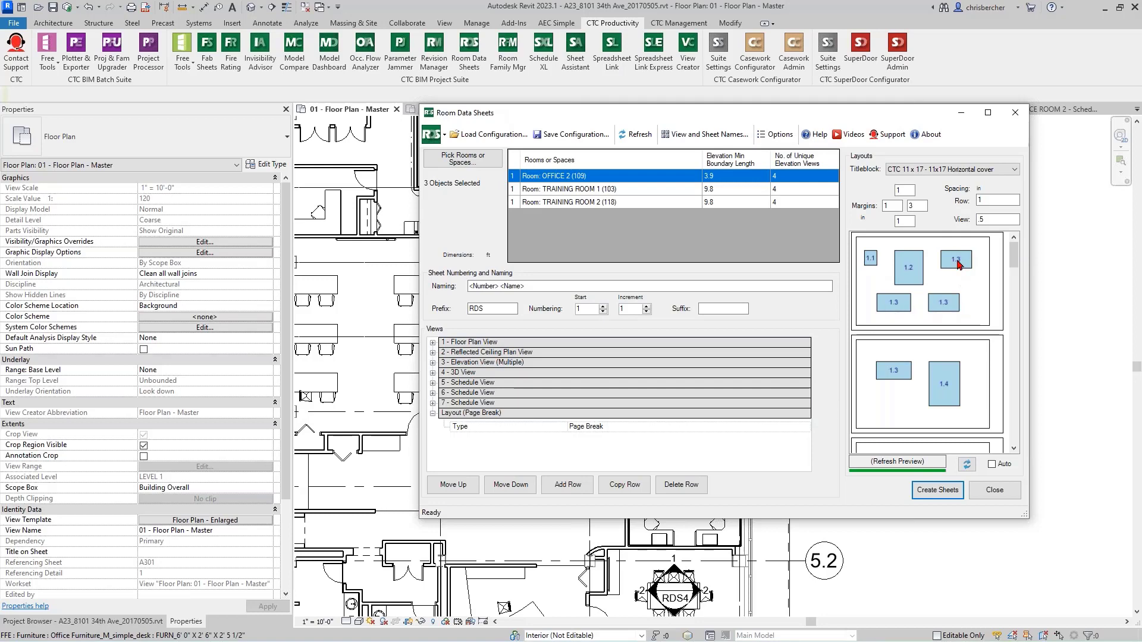
{"action": "left_click", "coordinate": [506, 353]}
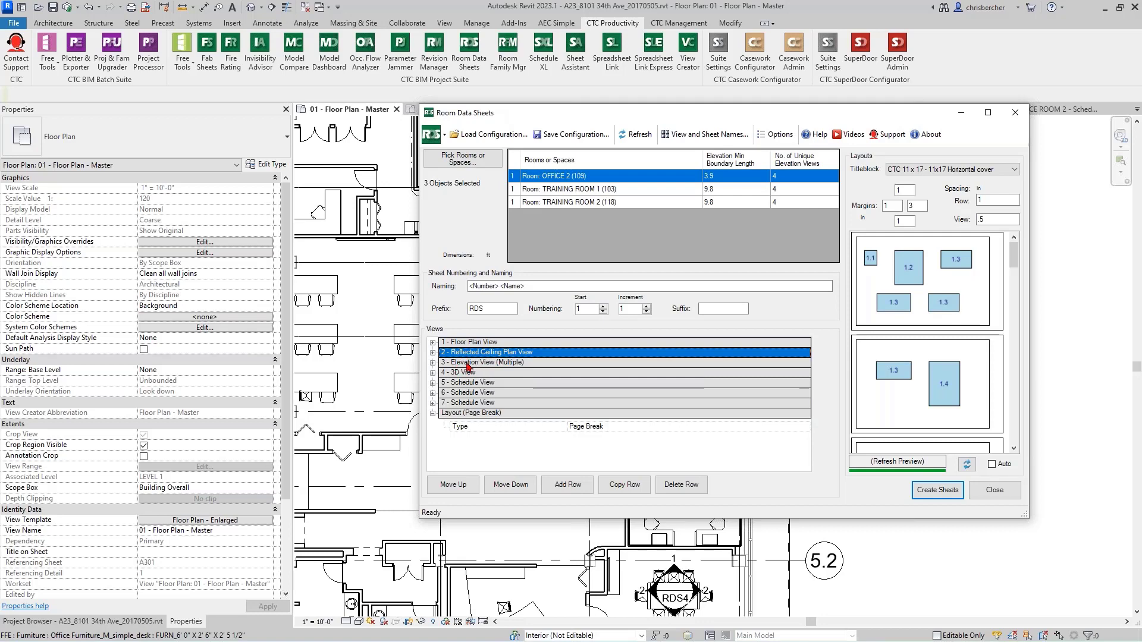
{"action": "left_click", "coordinate": [565, 485]}
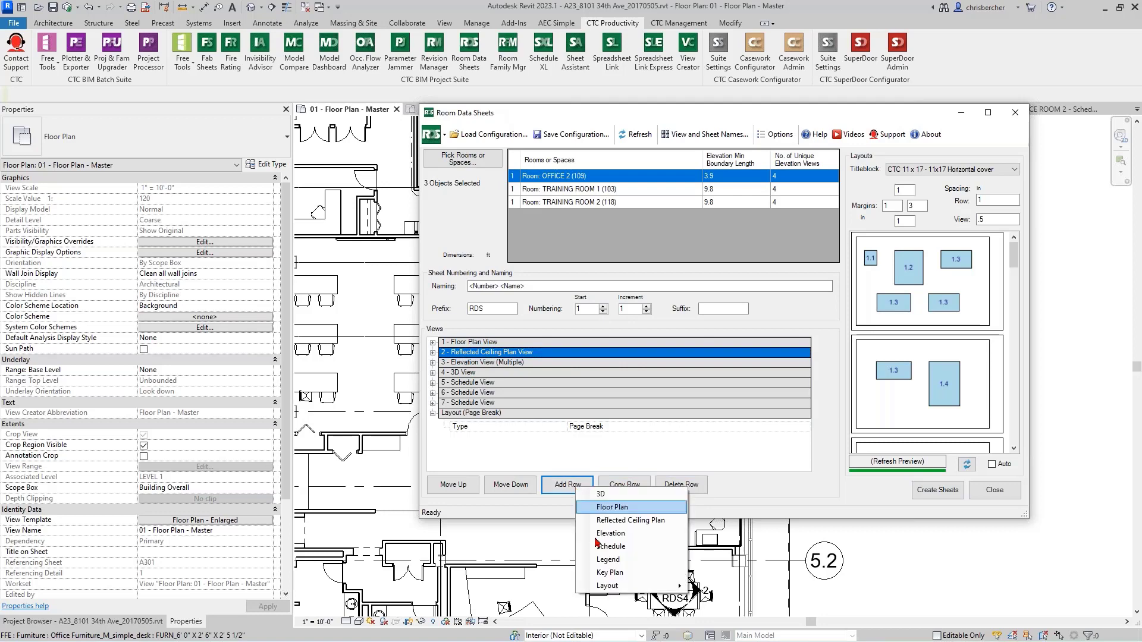
{"action": "mouse_move", "coordinate": [624, 592]}
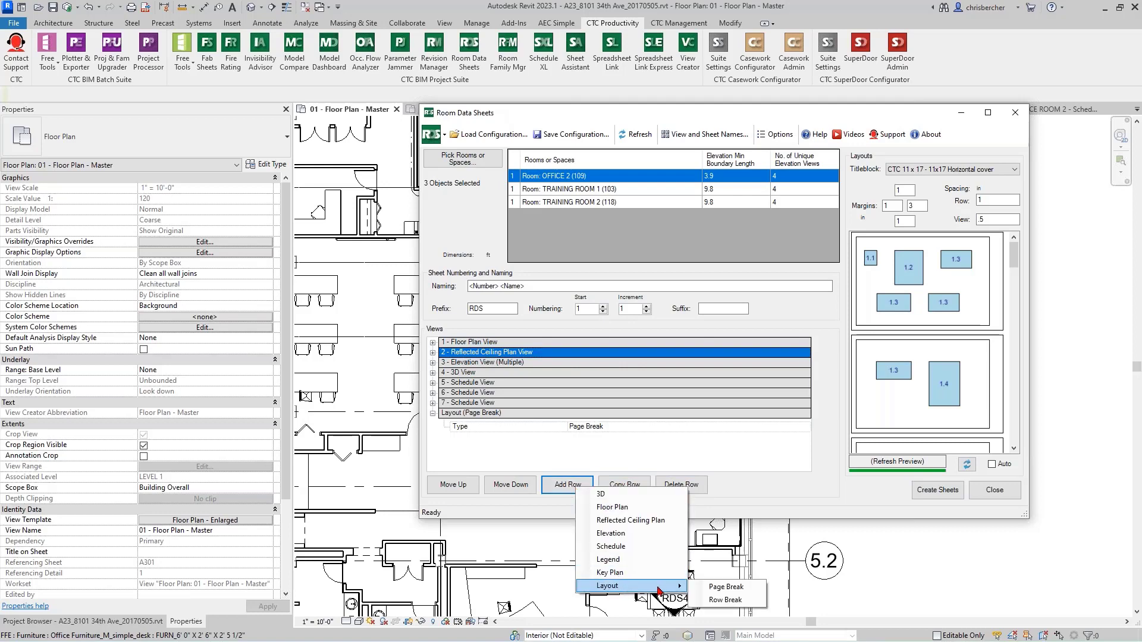
{"action": "left_click", "coordinate": [712, 600]}
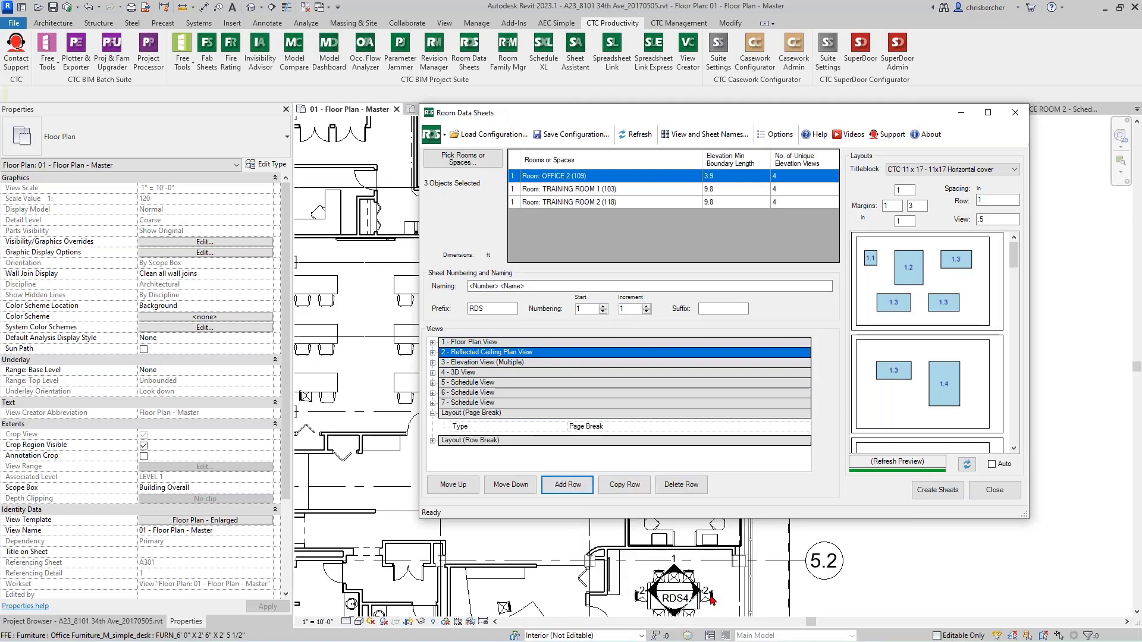
- Move the Row Break layout row up to directly below the Reflected Ceiling Plan View
{"action": "left_click", "coordinate": [474, 443]}
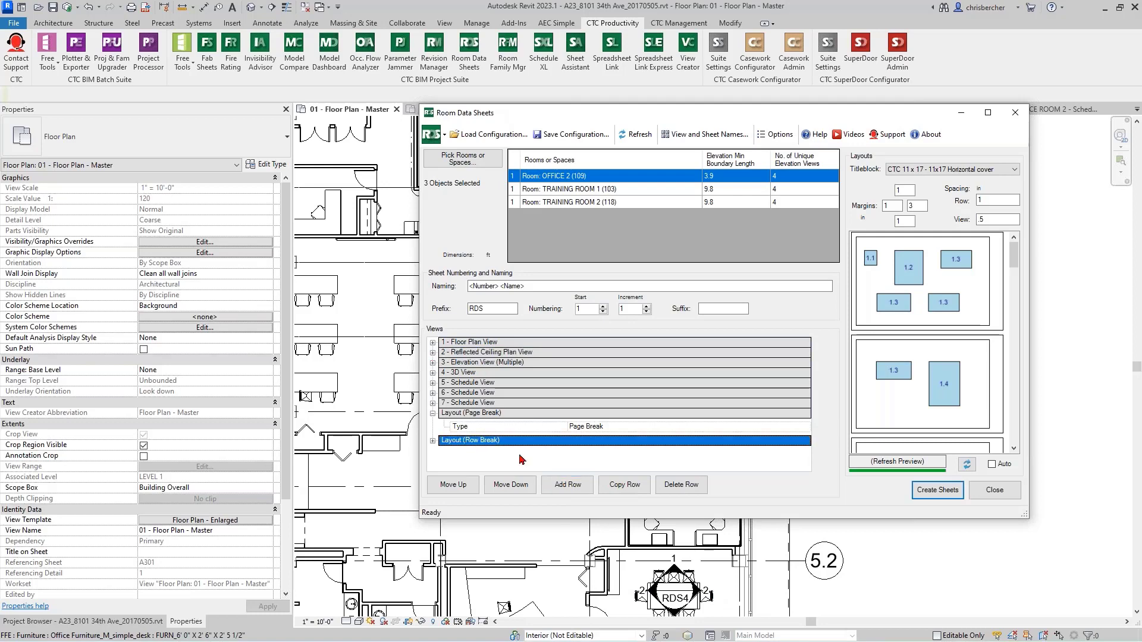
{"action": "left_click", "coordinate": [467, 486]}
{"action": "left_click", "coordinate": [467, 486]}
{"action": "left_click", "coordinate": [467, 486]}
{"action": "left_click", "coordinate": [466, 486]}
{"action": "left_click", "coordinate": [467, 486]}
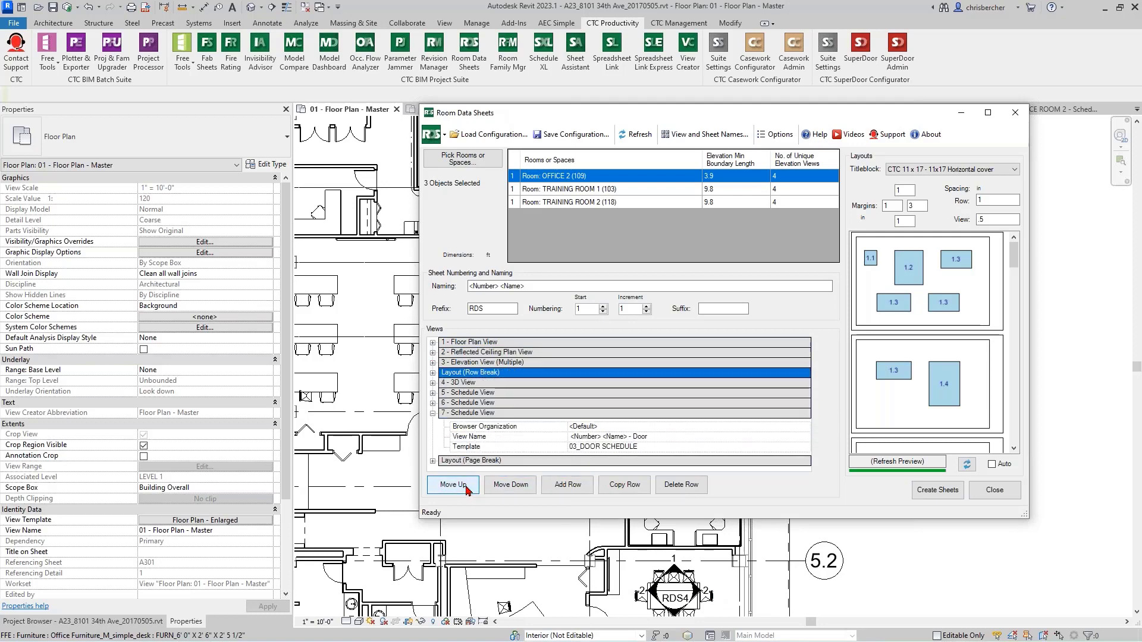
{"action": "left_click", "coordinate": [467, 486]}
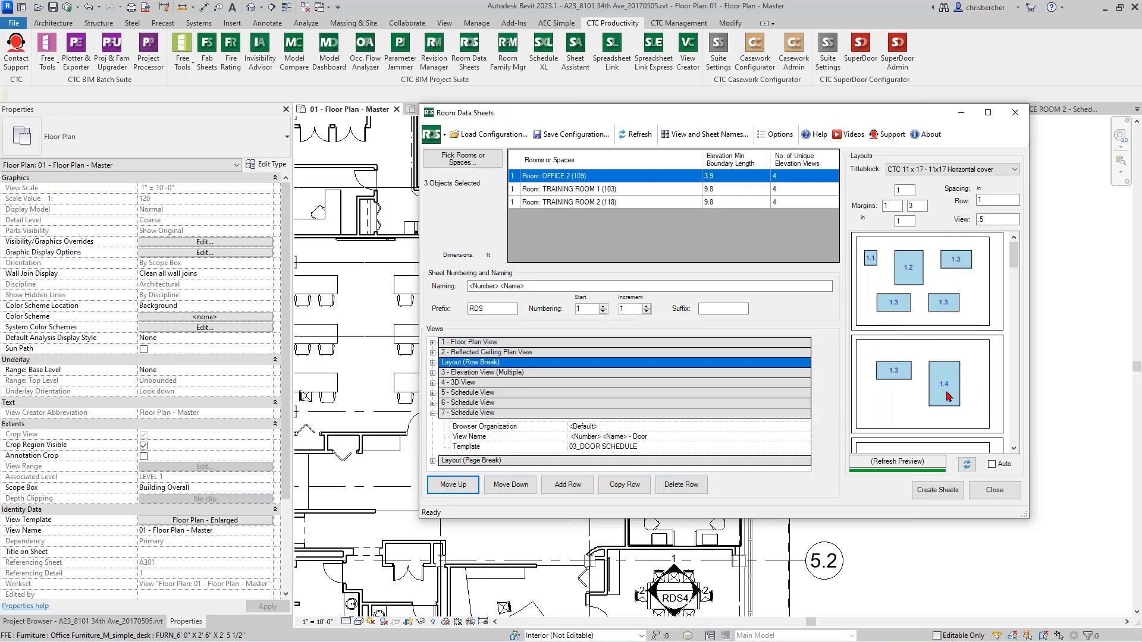
- Set the view spacing to 1 in, refresh the layout preview and check the sheets of the rooms
{"action": "left_click_drag", "start_coordinate": [1000, 221], "coordinate": [979, 220]}
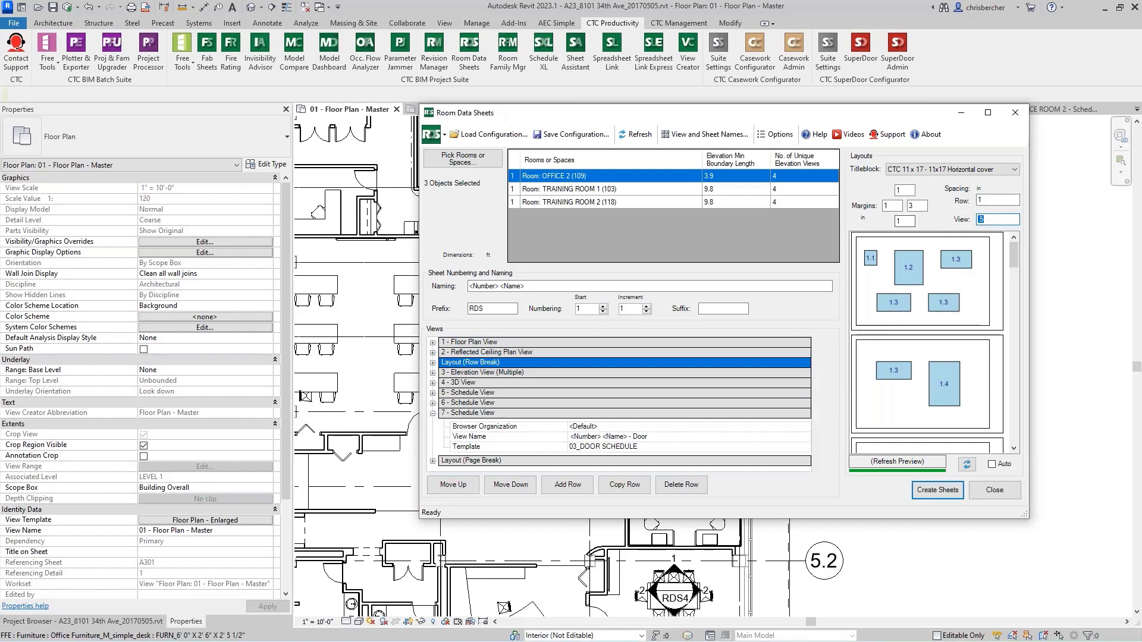
{"action": "left_click", "coordinate": [968, 291]}
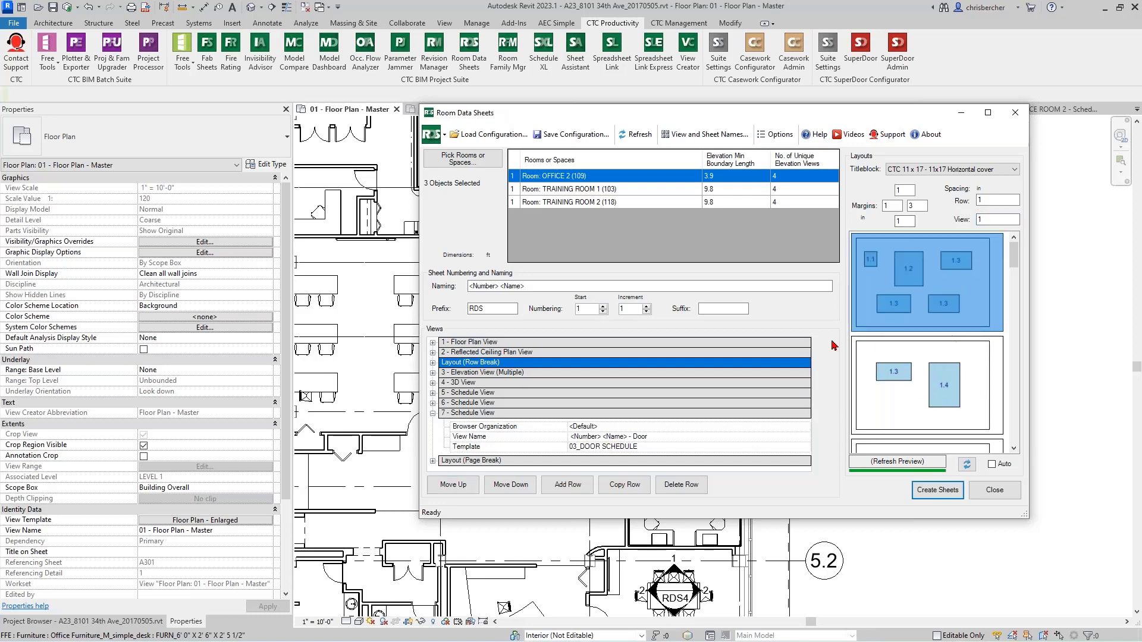
{"action": "left_click", "coordinate": [966, 466]}
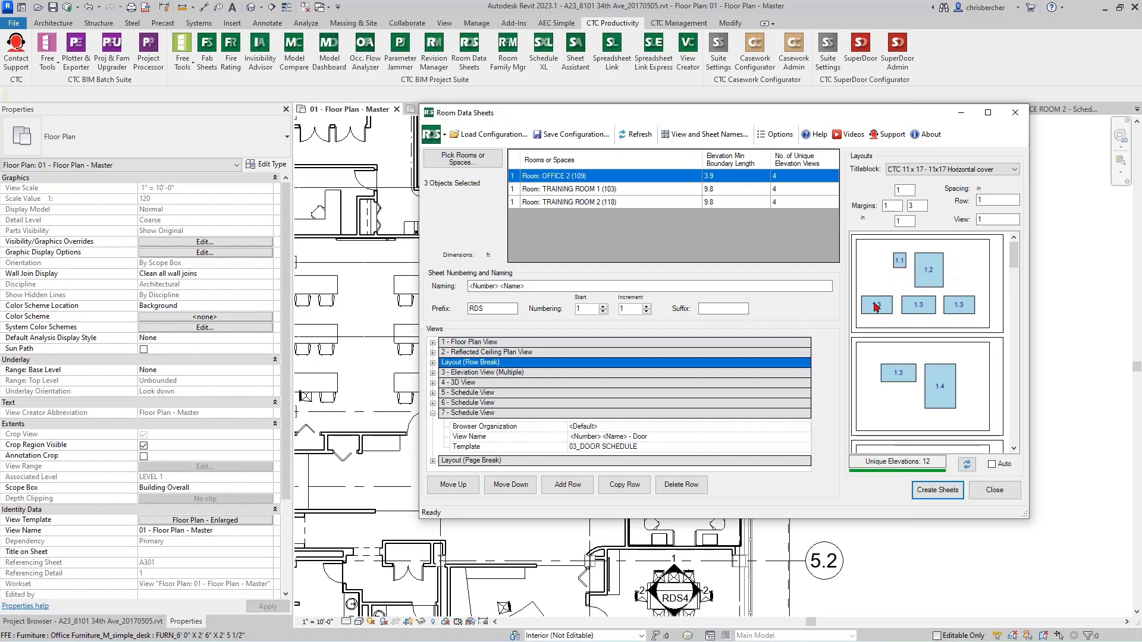
{"action": "scroll", "coordinate": [954, 396], "scroll_direction": "down", "scroll_amount": 3}
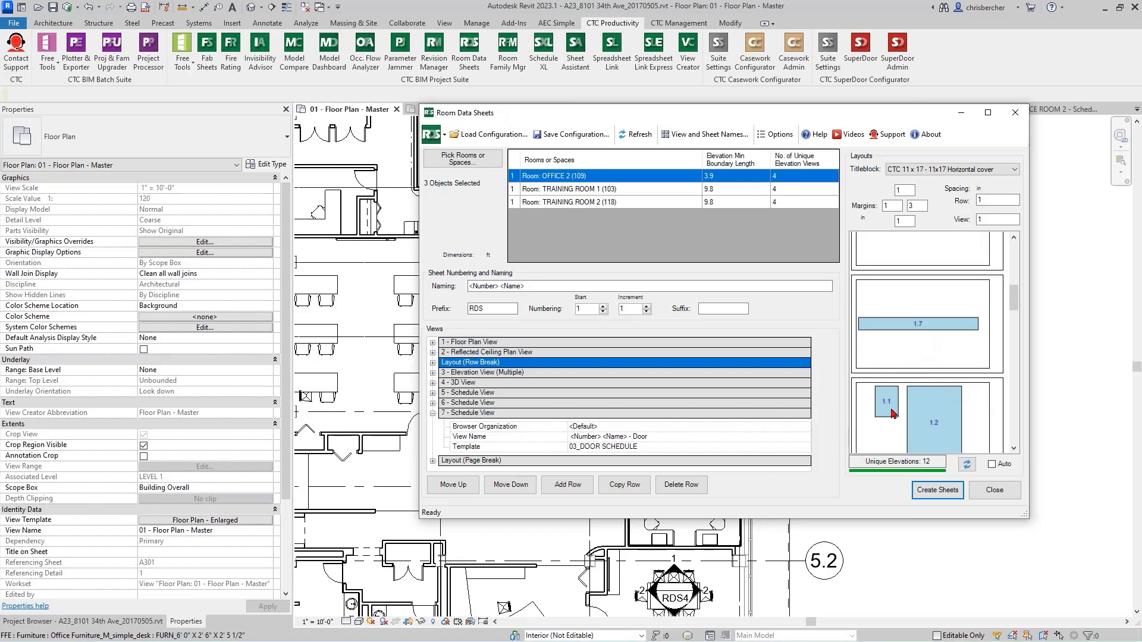
{"action": "scroll", "coordinate": [893, 412], "scroll_direction": "down", "scroll_amount": 2}
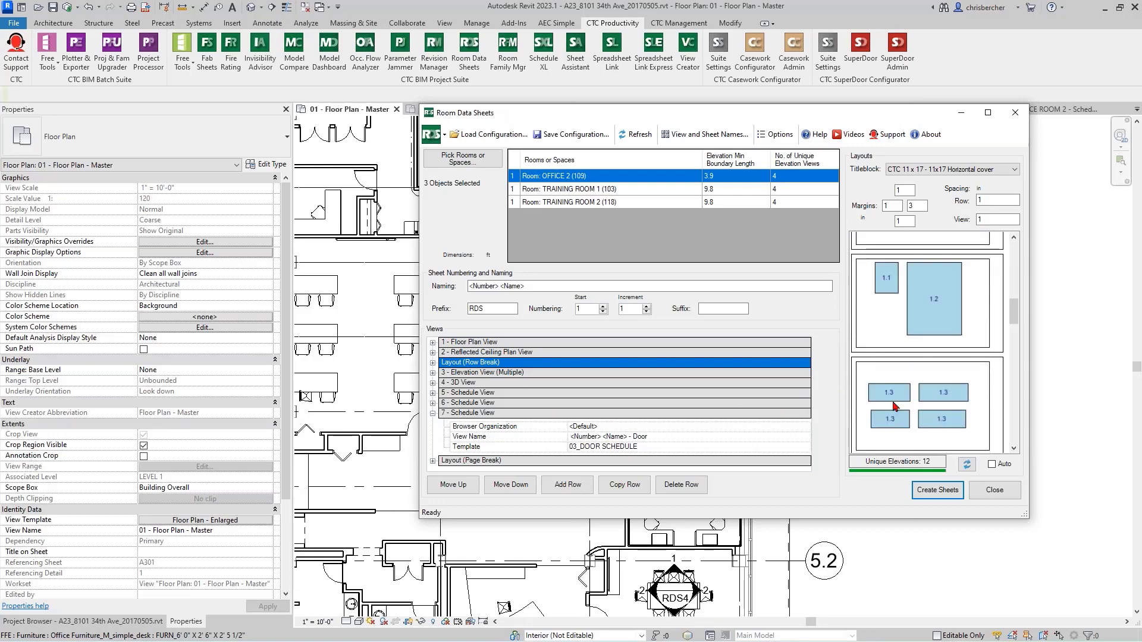
{"action": "scroll", "coordinate": [941, 411], "scroll_direction": "down", "scroll_amount": 2}
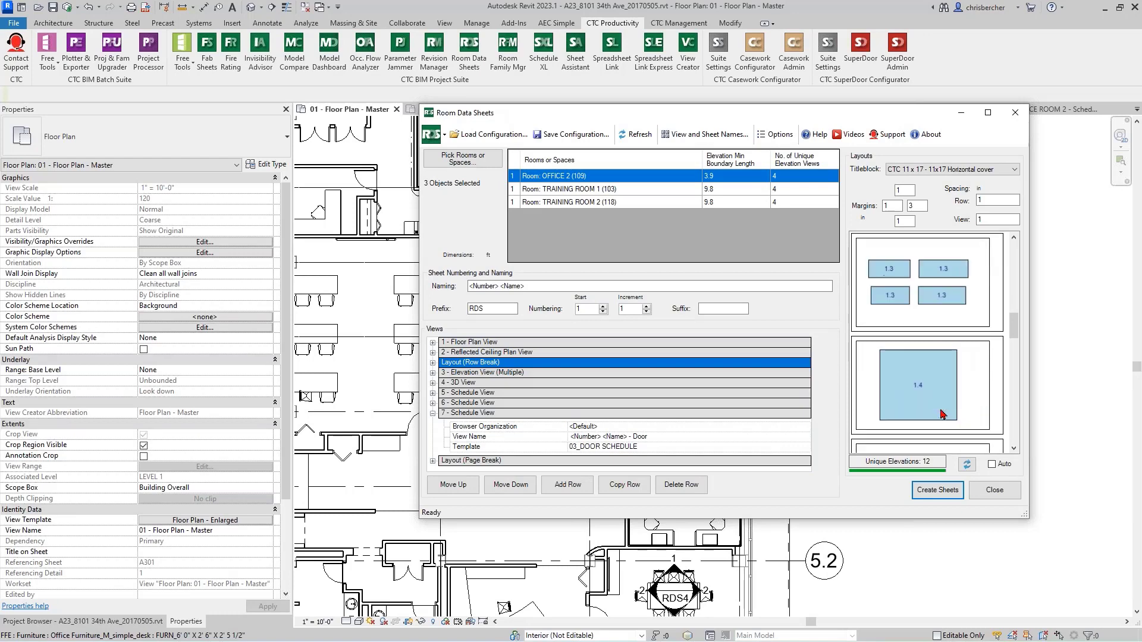
{"action": "scroll", "coordinate": [964, 395], "scroll_direction": "up", "scroll_amount": 3}
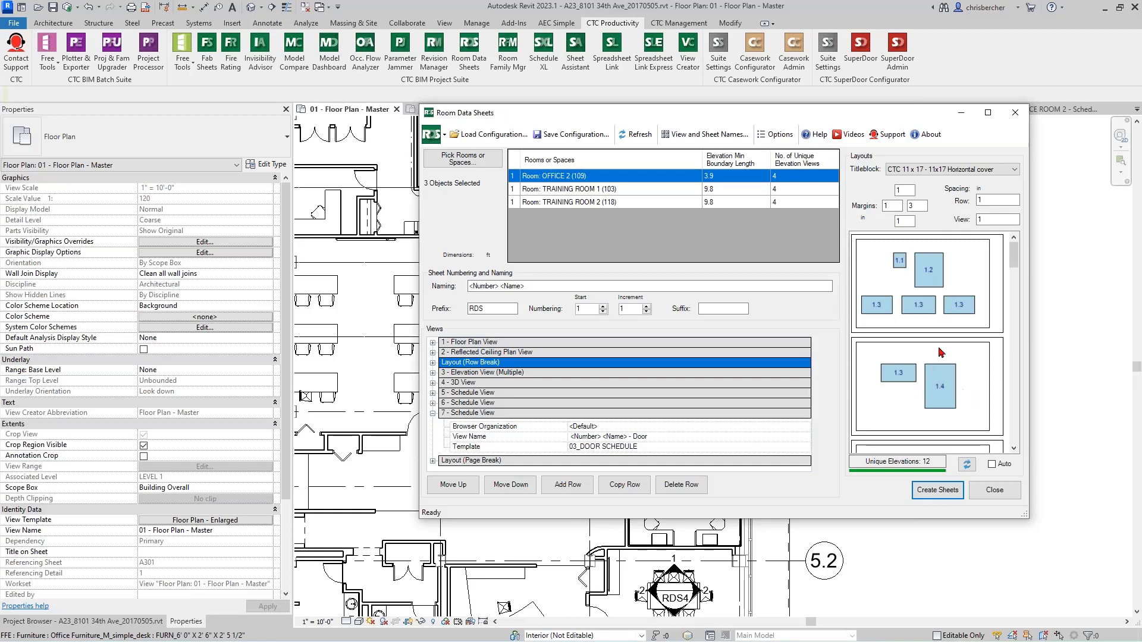
- Change the type of the Row Break above the Elevation View to Page Break and refresh the layout preview
{"action": "left_click", "coordinate": [432, 362]}
{"action": "left_click", "coordinate": [700, 377]}
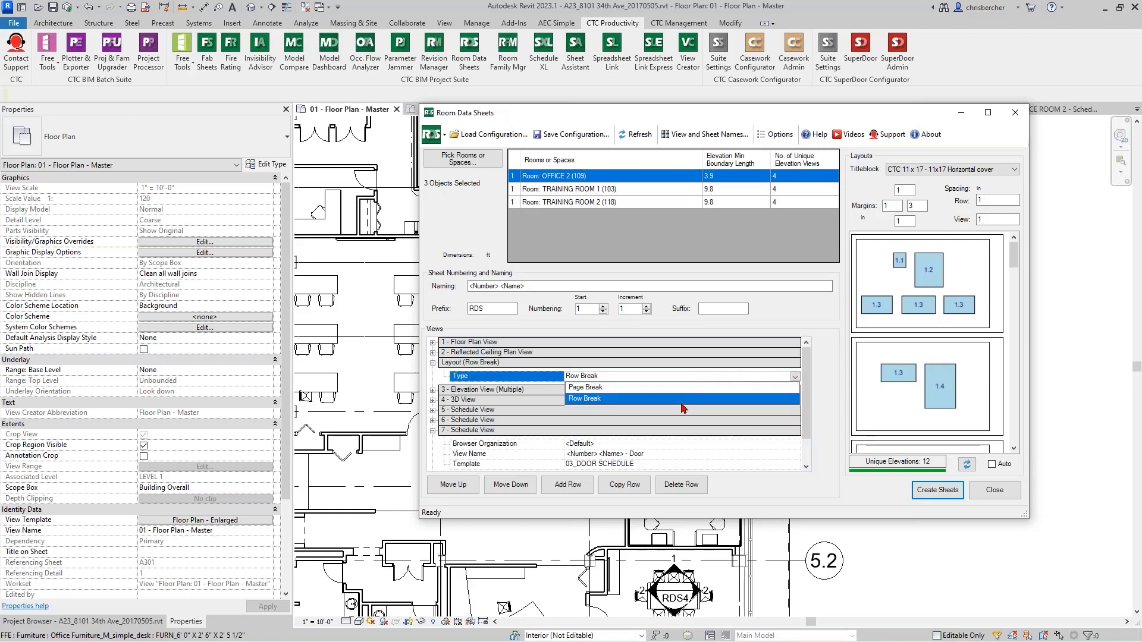
{"action": "left_click", "coordinate": [626, 387]}
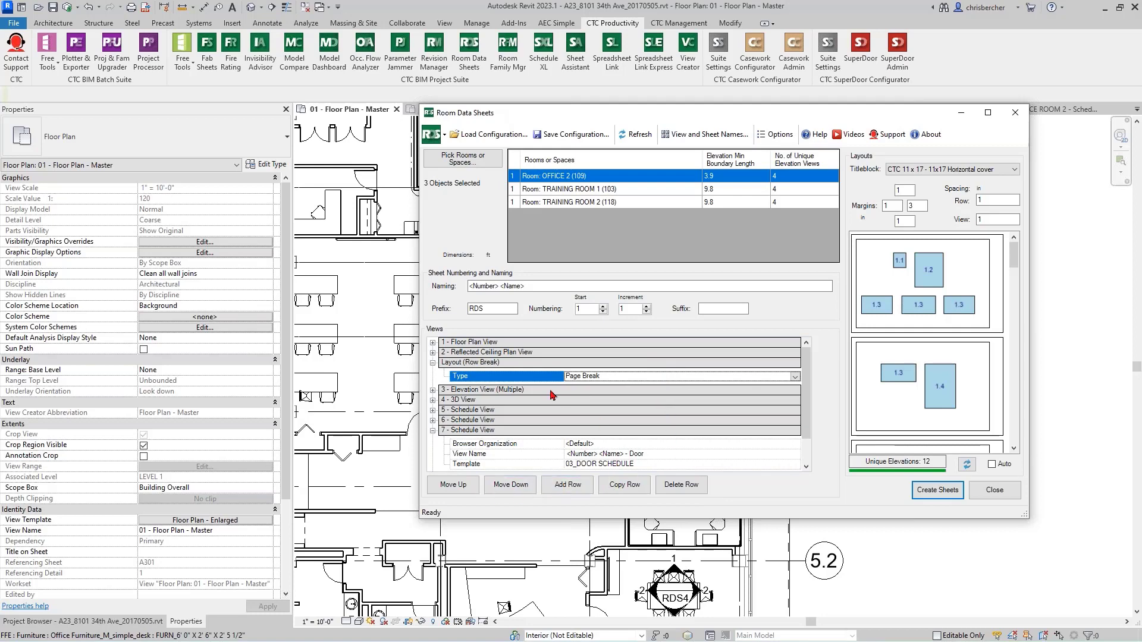
{"action": "left_click", "coordinate": [967, 465]}
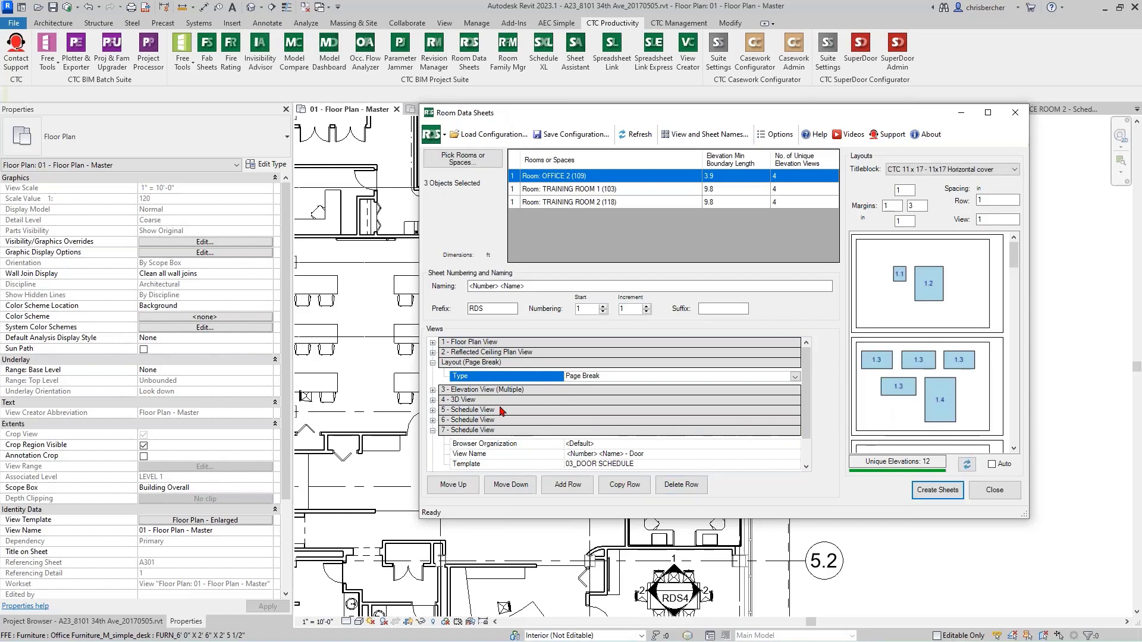
- Collapse the last Schedule View and add another Page Break layout row
{"action": "left_click", "coordinate": [433, 430]}
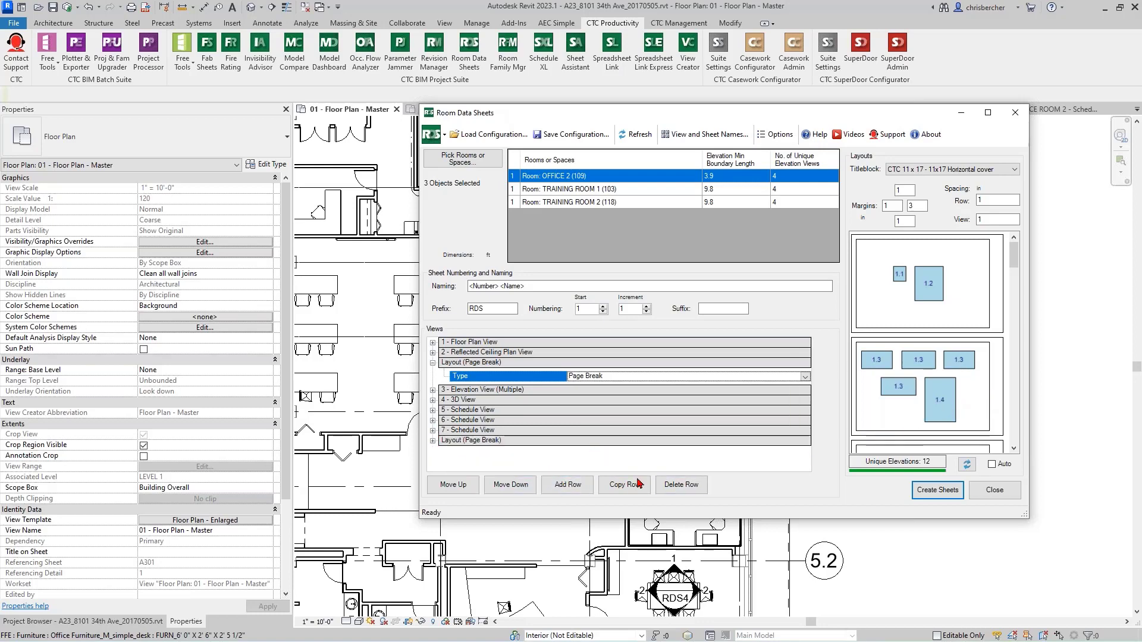
{"action": "left_click", "coordinate": [581, 491]}
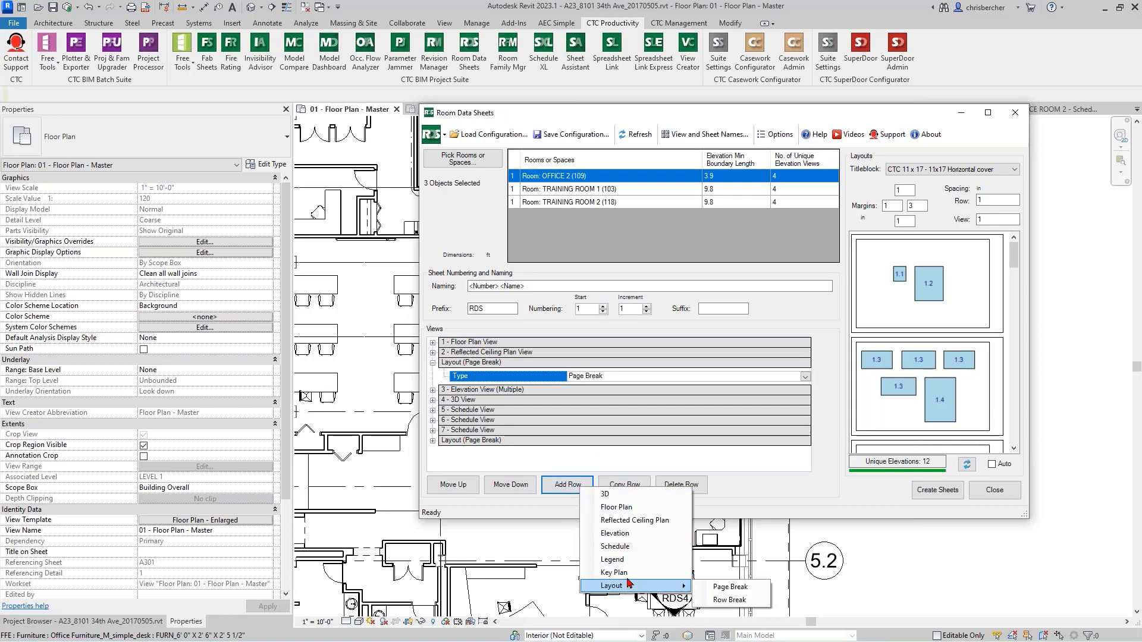
{"action": "mouse_move", "coordinate": [636, 585]}
{"action": "left_click", "coordinate": [725, 588]}
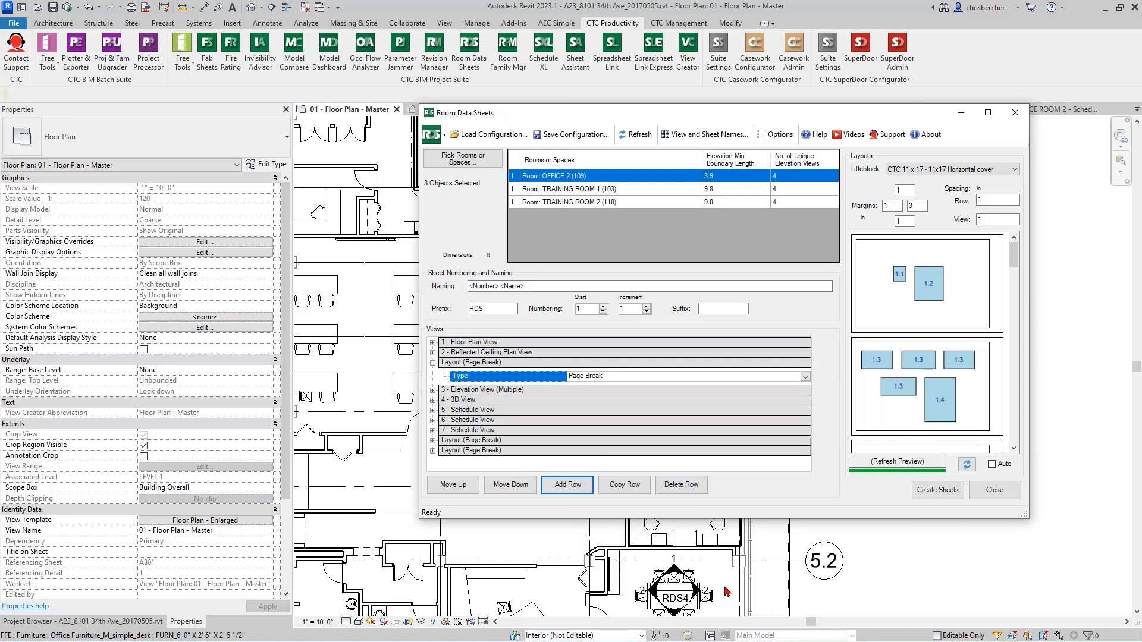
- Move the new Page Break row between the Elevation View (Multiple) and the 3D View and refresh the layout preview
{"action": "left_click", "coordinate": [491, 450]}
{"action": "left_click", "coordinate": [453, 485]}
{"action": "left_click", "coordinate": [454, 485]}
{"action": "left_click", "coordinate": [453, 485]}
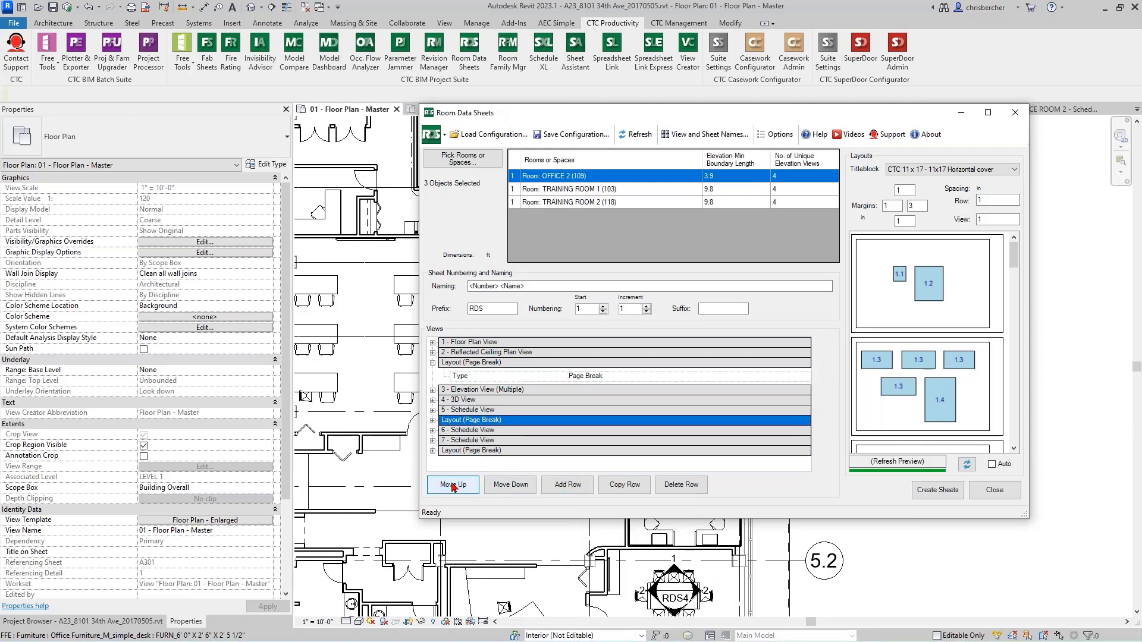
{"action": "left_click", "coordinate": [453, 485]}
{"action": "left_click", "coordinate": [453, 484]}
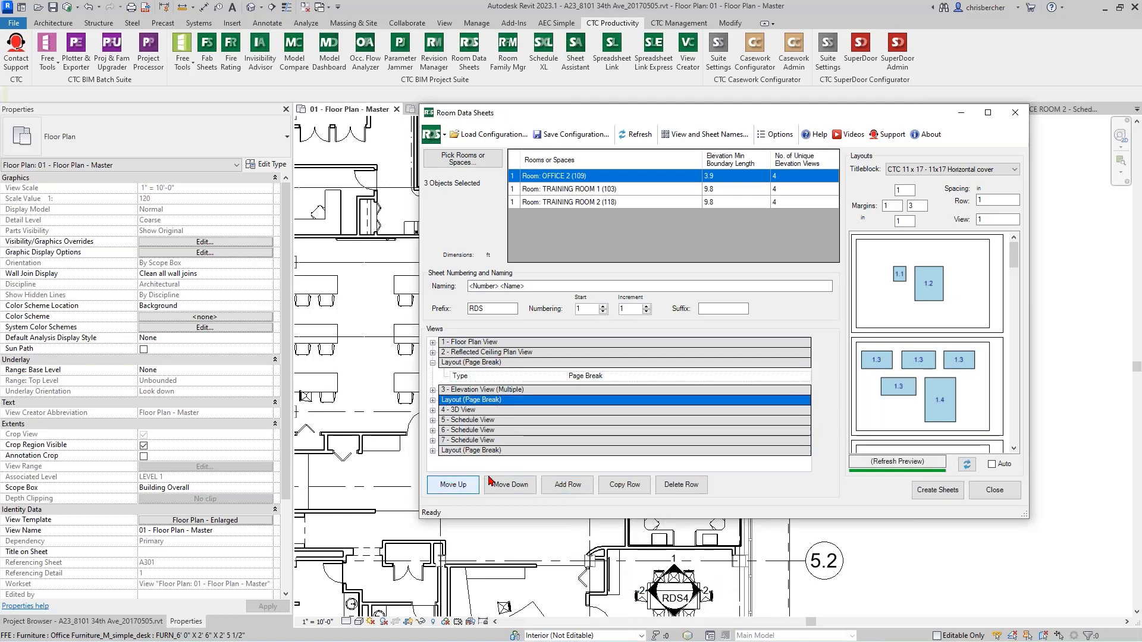
{"action": "left_click", "coordinate": [967, 464]}
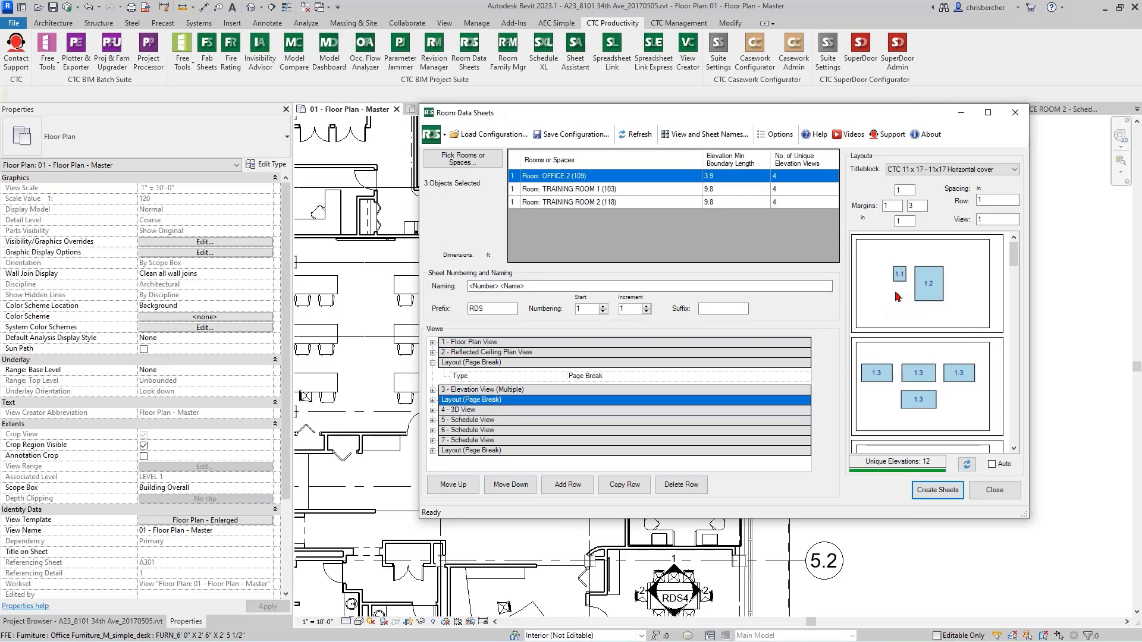
- Examine how the elevation, 3D and schedule views are distributed over the sheets in the layout preview
{"action": "scroll", "coordinate": [963, 394], "scroll_direction": "down", "scroll_amount": 3}
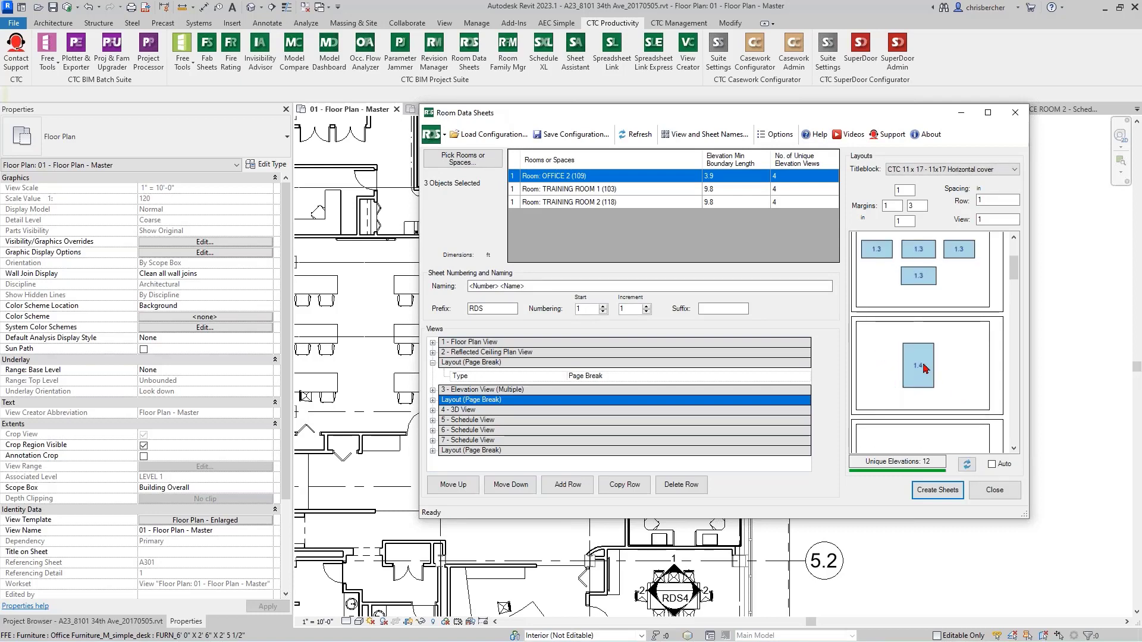
{"action": "scroll", "coordinate": [925, 368], "scroll_direction": "down", "scroll_amount": 3}
{"action": "scroll", "coordinate": [906, 341], "scroll_direction": "up", "scroll_amount": 3}
{"action": "scroll", "coordinate": [934, 397], "scroll_direction": "down", "scroll_amount": 2}
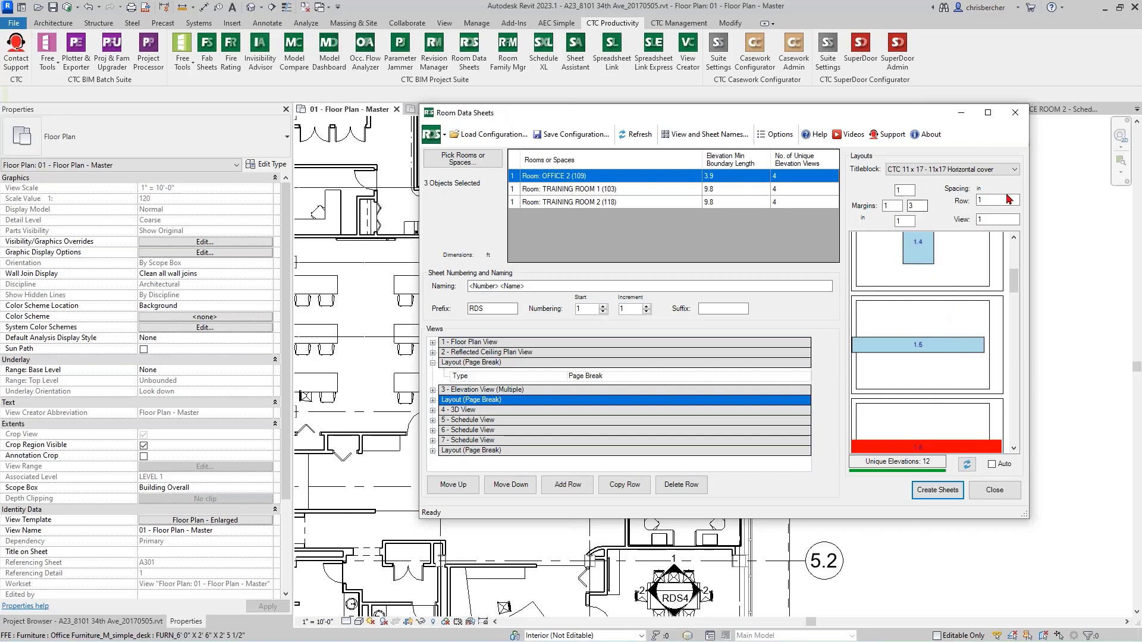
{"action": "scroll", "coordinate": [934, 257], "scroll_direction": "up", "scroll_amount": 2}
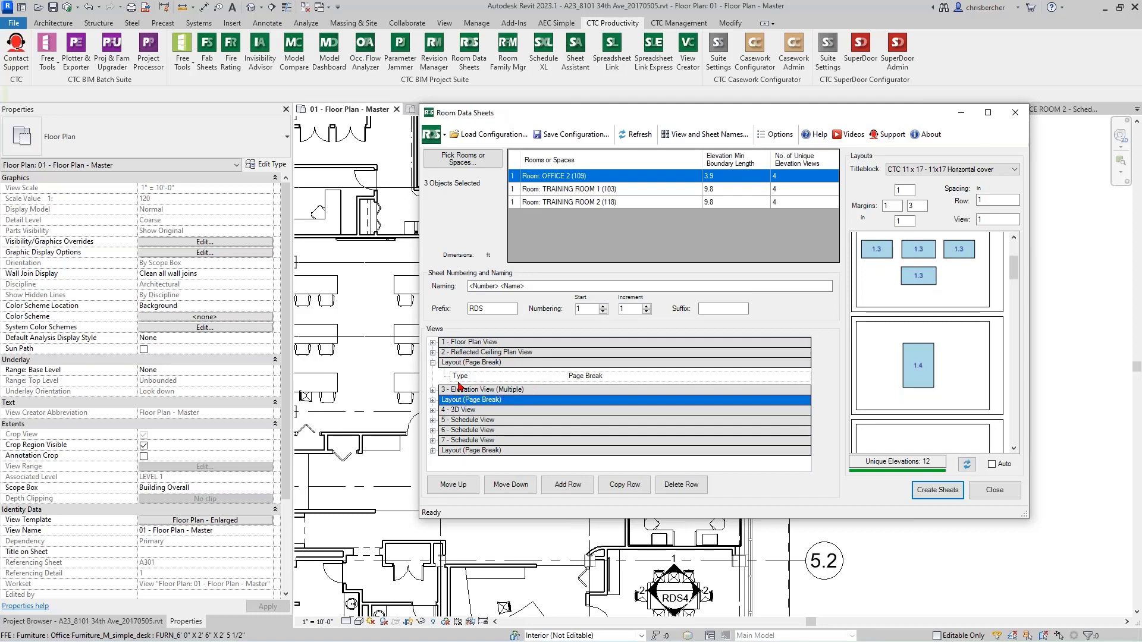
{"action": "left_click", "coordinate": [431, 390]}
{"action": "left_click", "coordinate": [431, 390]}
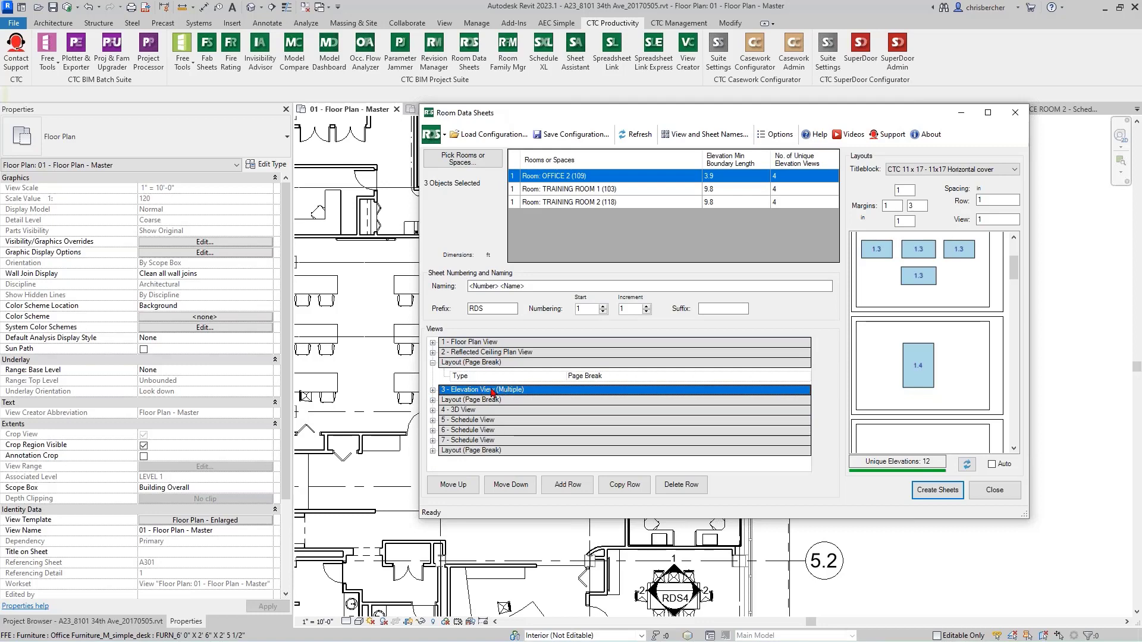
- Set the view spacing of the sheet layout to 1.5 in and refresh the preview
{"action": "left_click", "coordinate": [991, 220]}
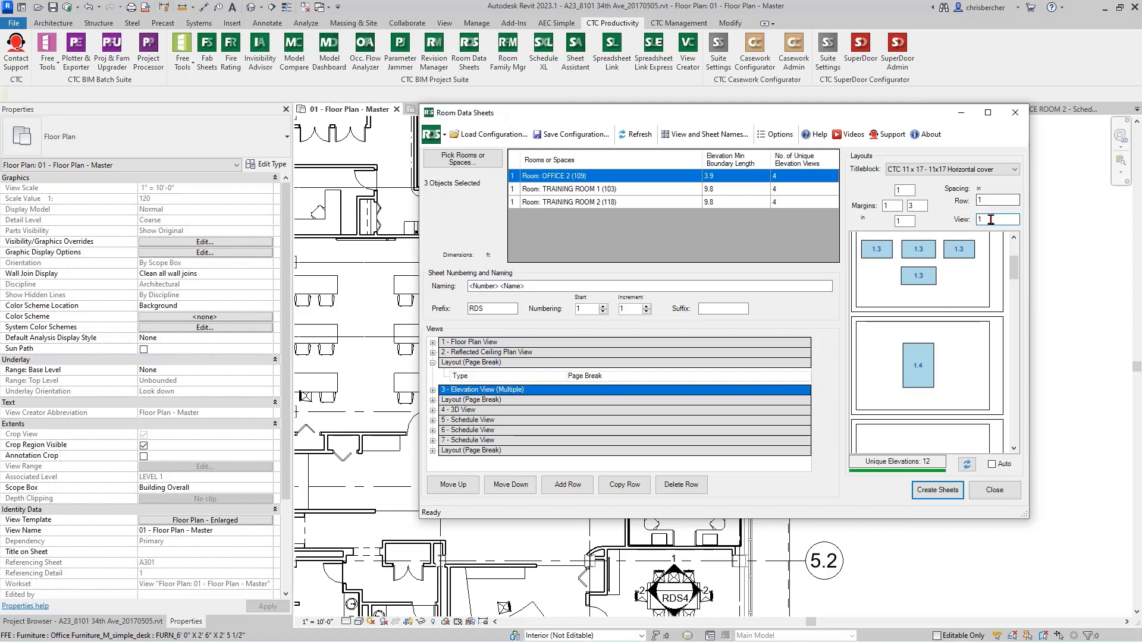
{"action": "left_click_drag", "start_coordinate": [993, 219], "coordinate": [951, 223]}
{"action": "type", "text": "1.5"}
{"action": "left_click", "coordinate": [966, 464]}
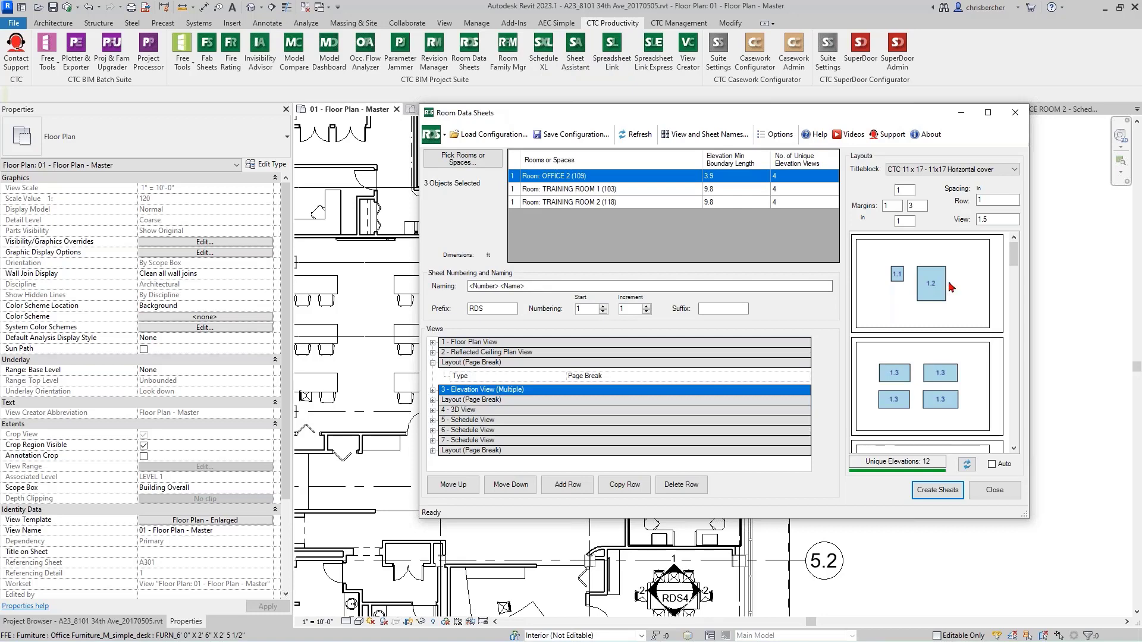
- Collapse the first Page Break row, check the previewed sheets and create the sheets for the three rooms
{"action": "left_click", "coordinate": [433, 363]}
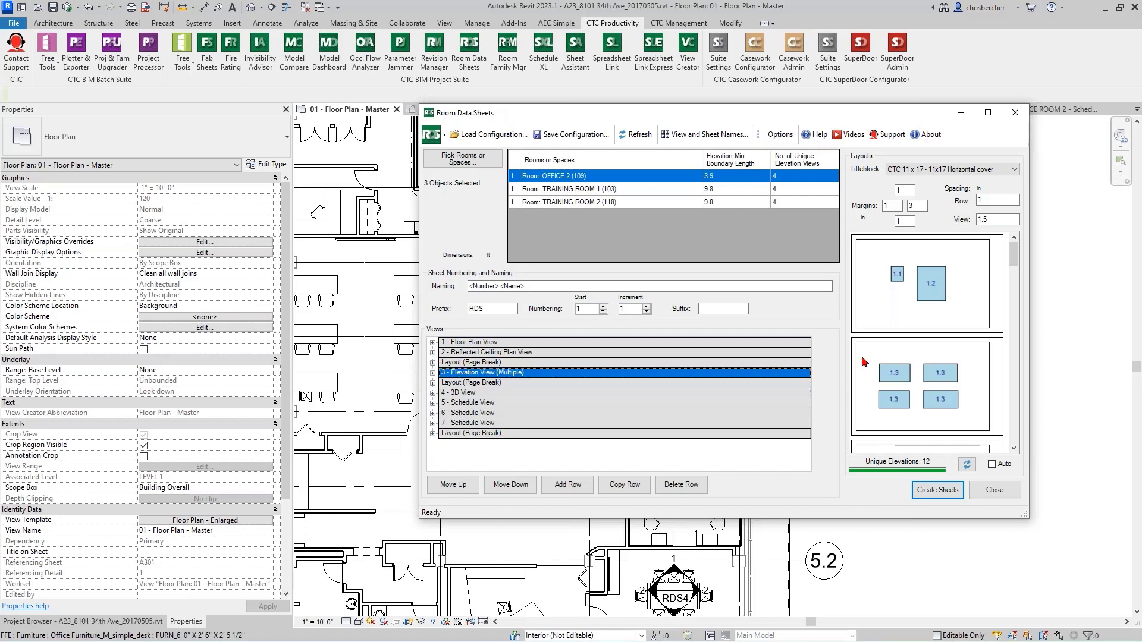
{"action": "scroll", "coordinate": [902, 363], "scroll_direction": "down", "scroll_amount": 5}
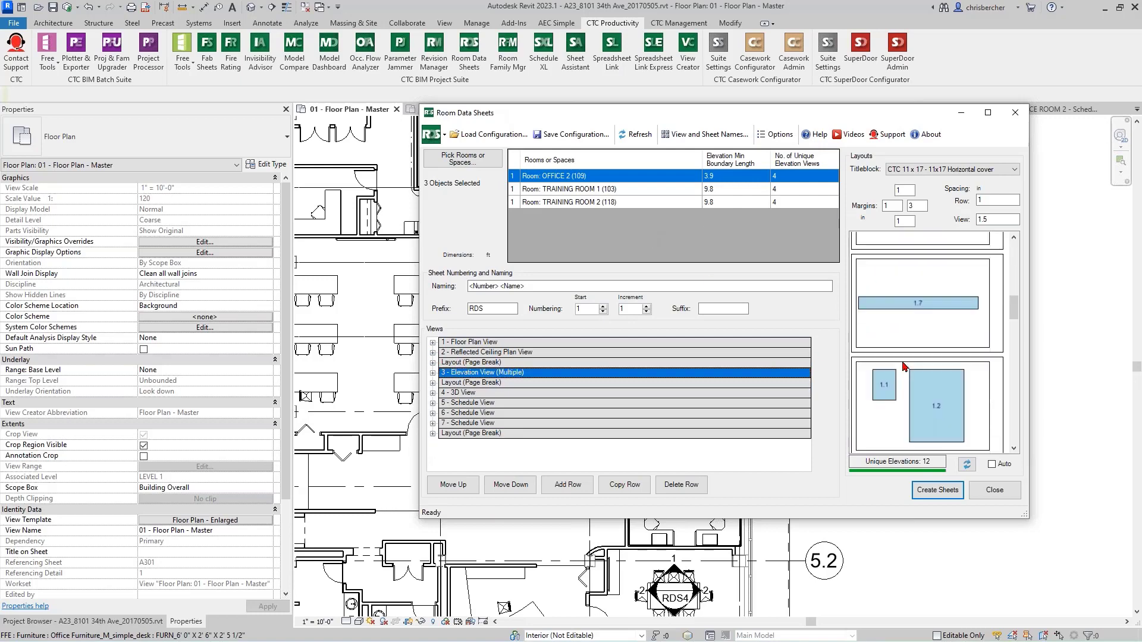
{"action": "left_click", "coordinate": [929, 491]}
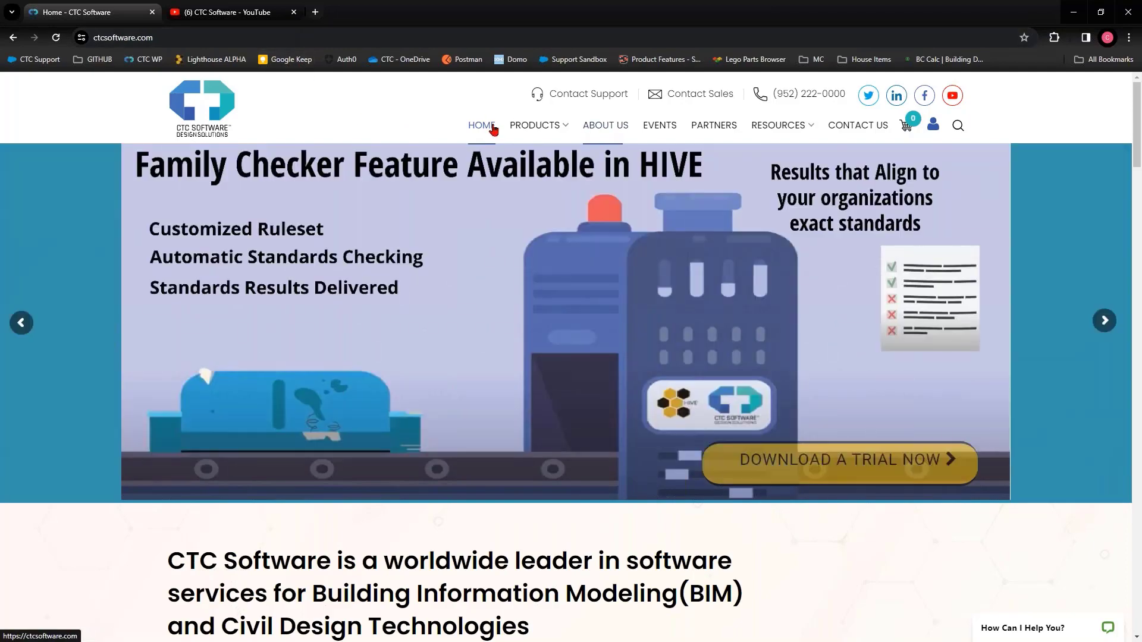
- Open the BIM Project Suite product page on the CTC website and examine the Room Data Sheets description under Licensed Tools
{"action": "mouse_move", "coordinate": [538, 126]}
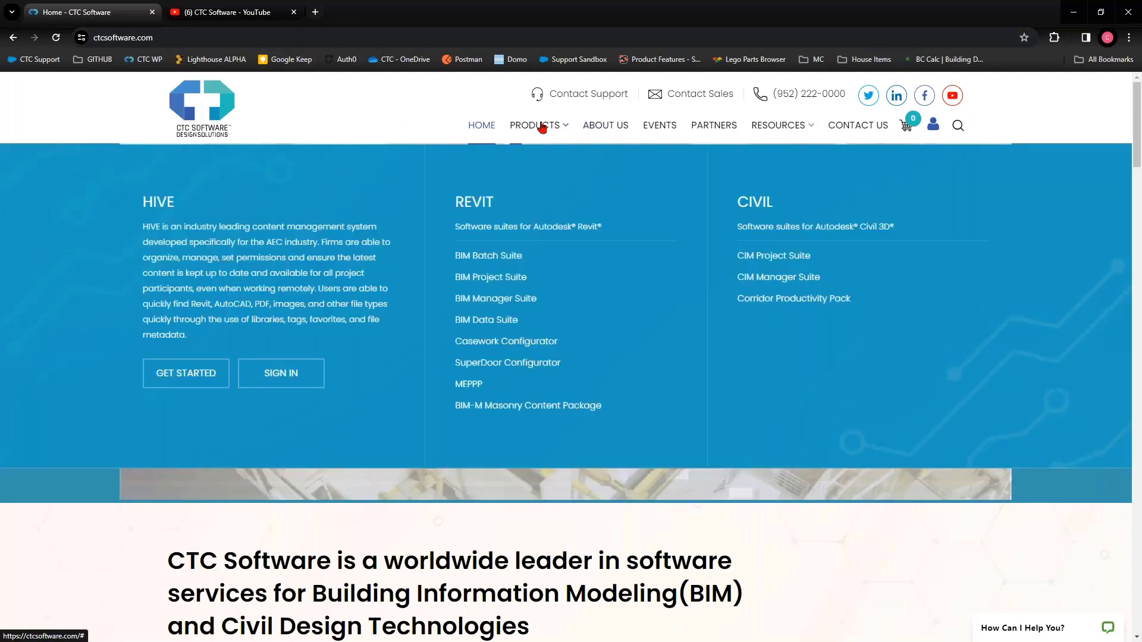
{"action": "left_click", "coordinate": [504, 278]}
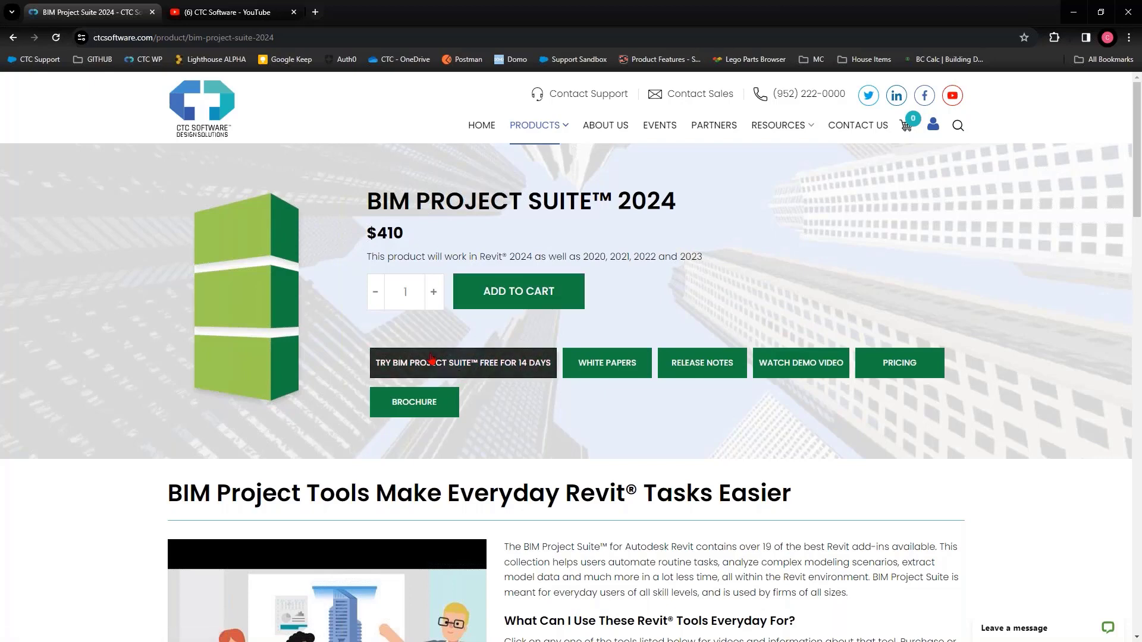
{"action": "scroll", "coordinate": [319, 373], "scroll_direction": "down", "scroll_amount": 5}
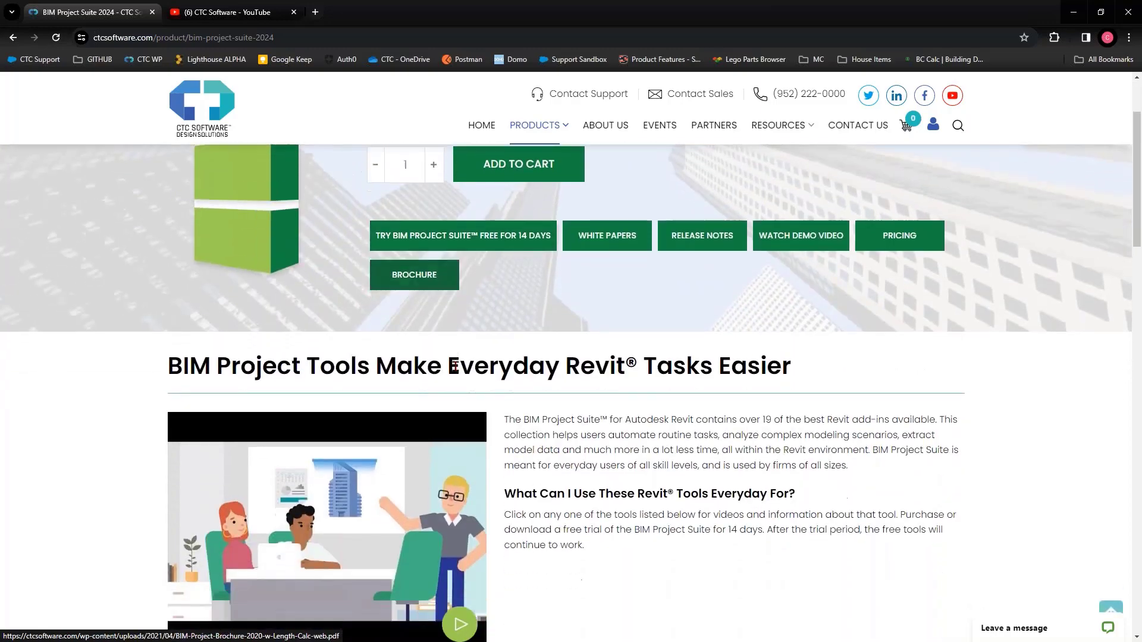
{"action": "scroll", "coordinate": [624, 369], "scroll_direction": "down", "scroll_amount": 5}
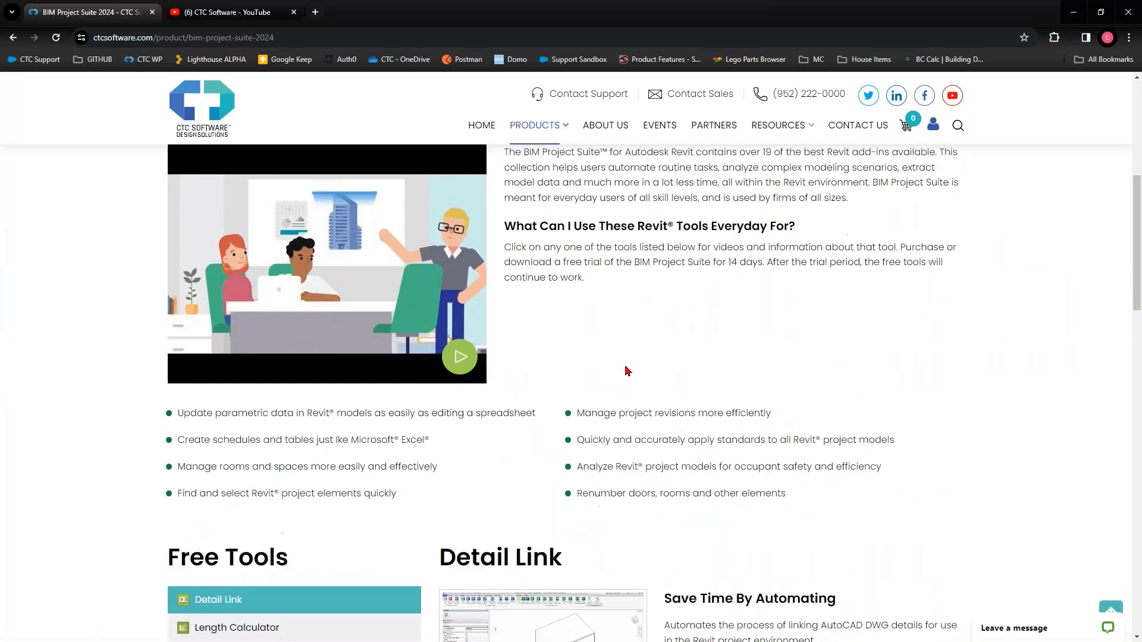
{"action": "scroll", "coordinate": [624, 369], "scroll_direction": "down", "scroll_amount": 2}
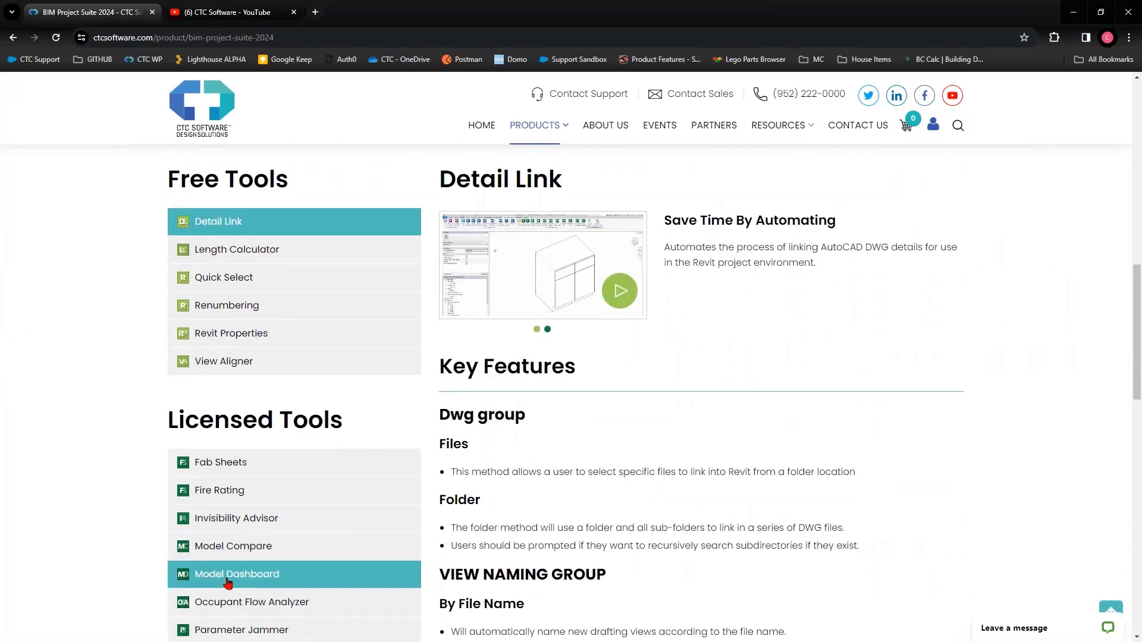
{"action": "scroll", "coordinate": [275, 562], "scroll_direction": "down", "scroll_amount": 1}
{"action": "scroll", "coordinate": [275, 579], "scroll_direction": "down", "scroll_amount": 1}
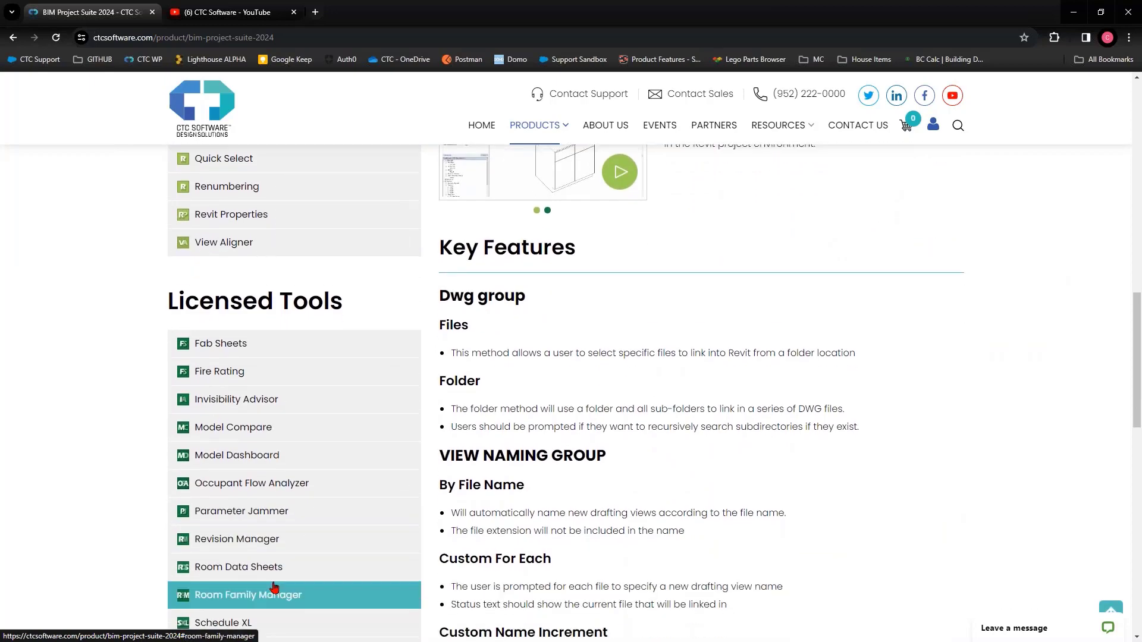
{"action": "left_click", "coordinate": [275, 568]}
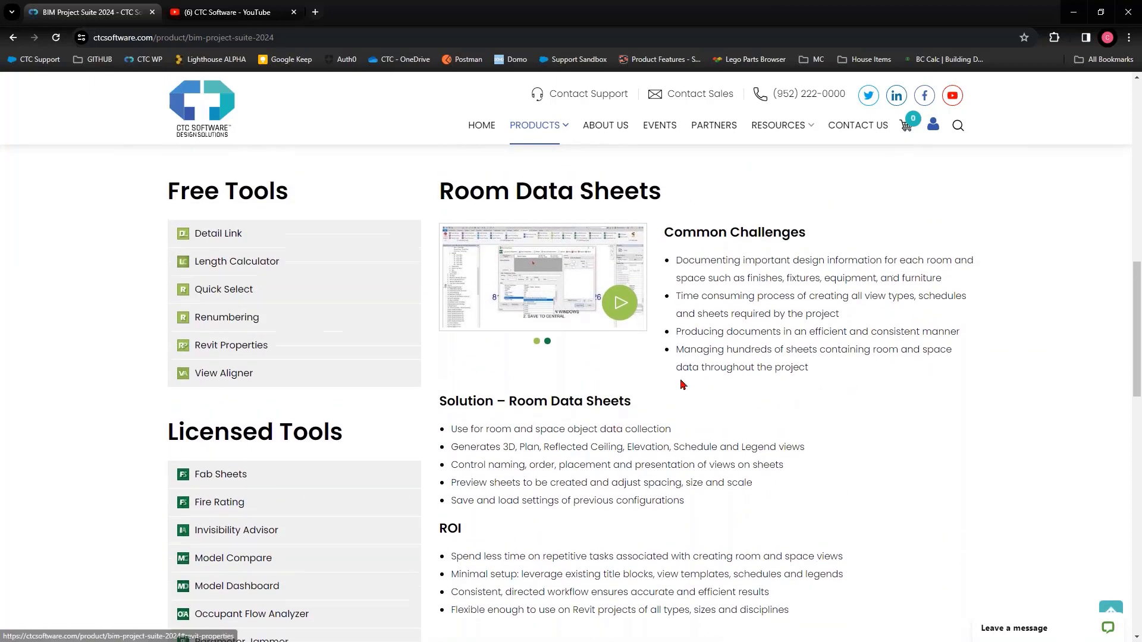
{"action": "scroll", "coordinate": [682, 382], "scroll_direction": "up", "scroll_amount": 5}
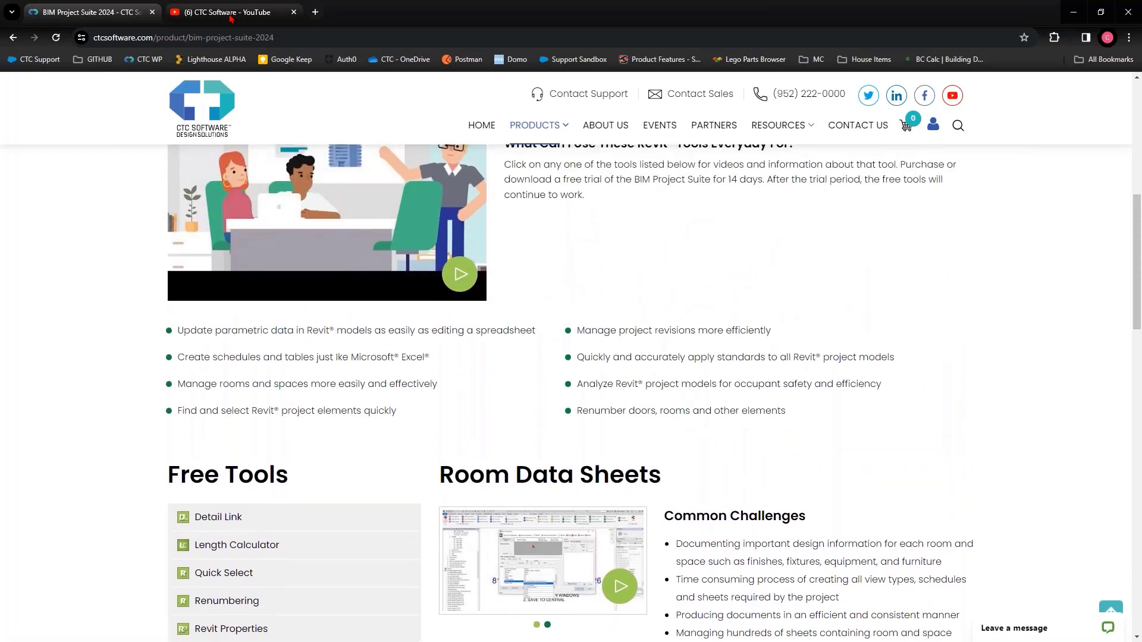
- Search the CTC Software YouTube channel for "room data" and look through the listed videos
{"action": "left_click", "coordinate": [226, 12]}
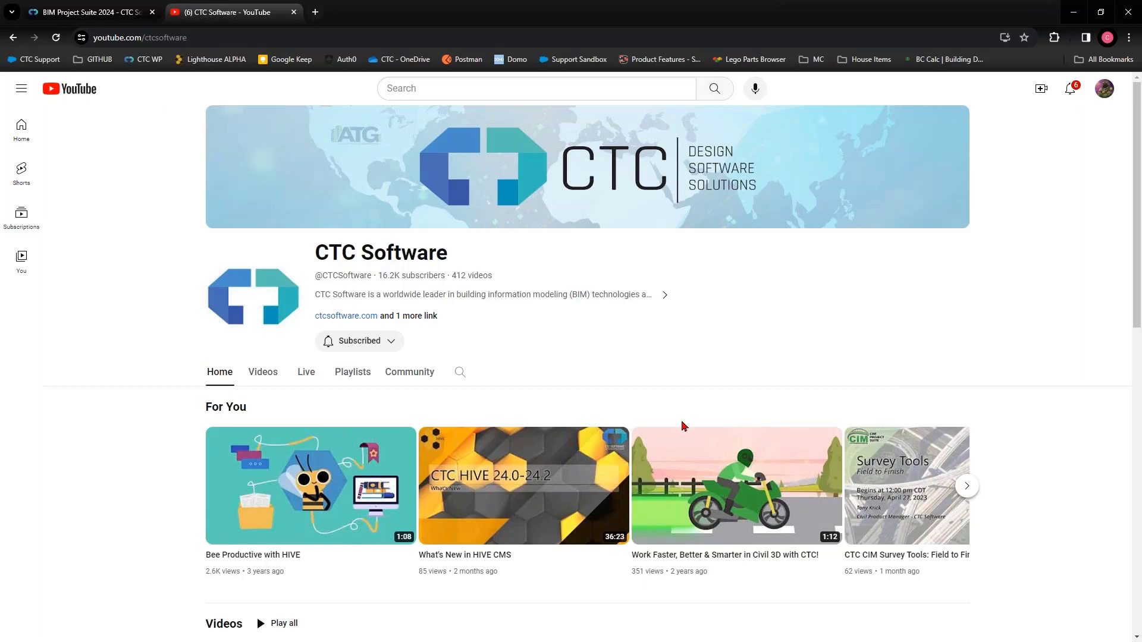
{"action": "left_click", "coordinate": [461, 373]}
{"action": "key", "text": "Return"}
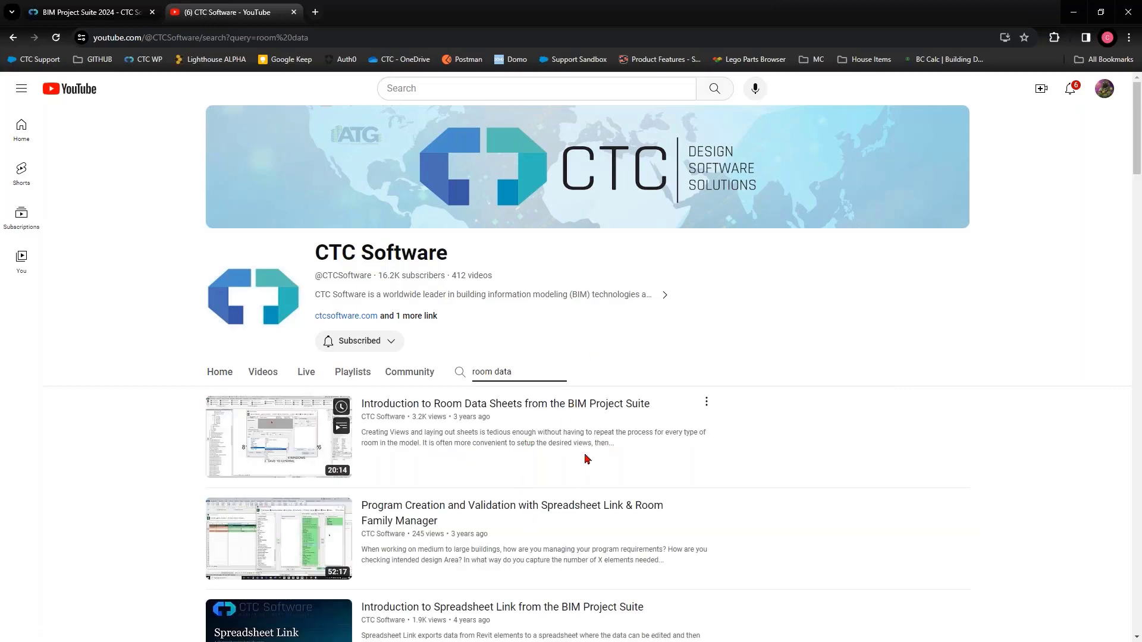
{"action": "scroll", "coordinate": [568, 455], "scroll_direction": "down", "scroll_amount": 3}
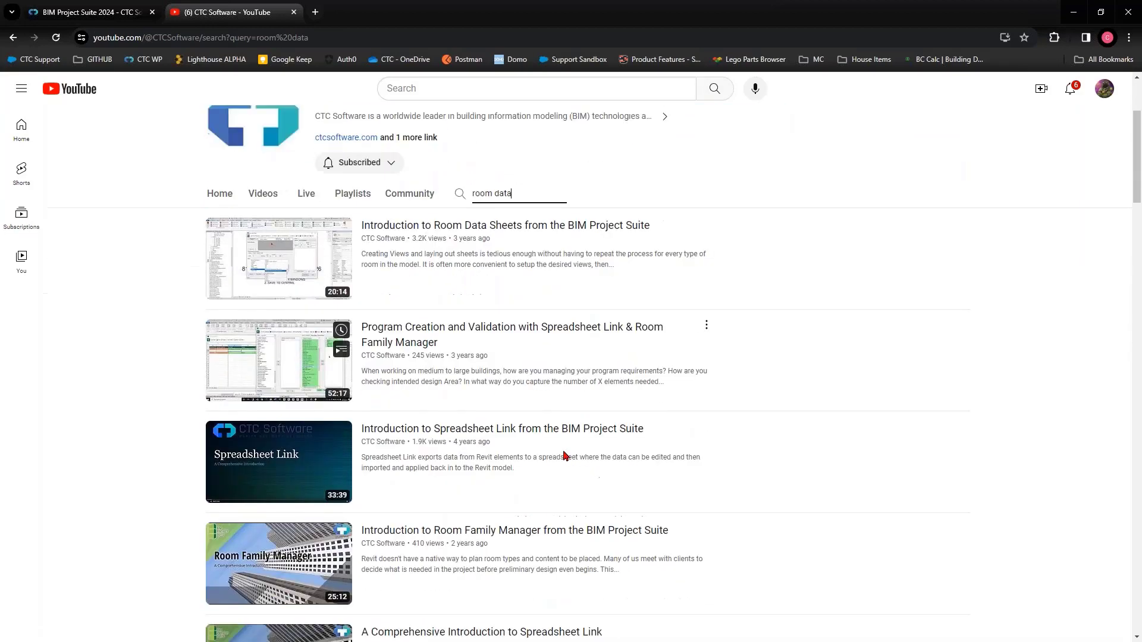
{"action": "scroll", "coordinate": [576, 464], "scroll_direction": "up", "scroll_amount": 3}
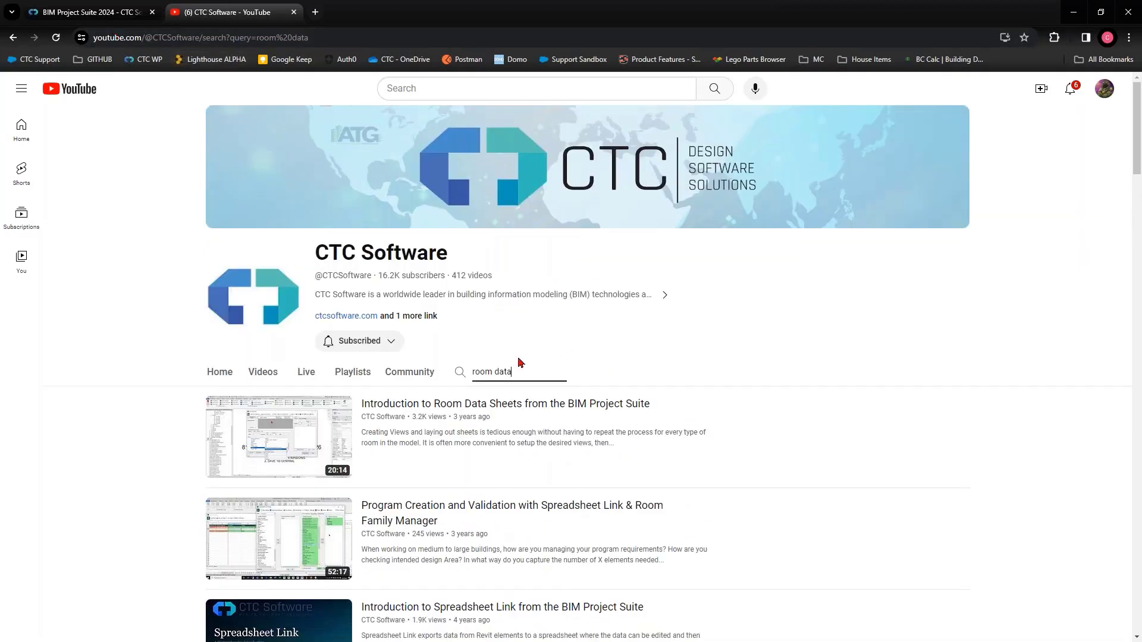
- Switch back to Revit and select the range of room data sheets from RDS1 (1) to RDS18 in the project browser
{"action": "left_click", "coordinate": [92, 7]}
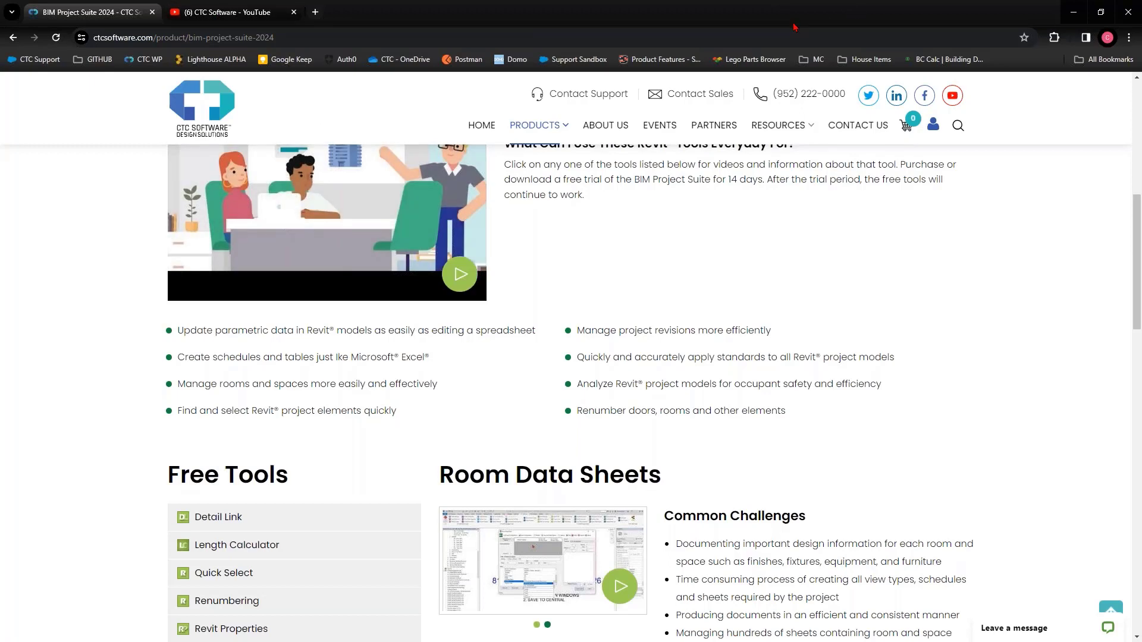
{"action": "left_click_drag", "start_coordinate": [829, 19], "coordinate": [786, 79]}
{"action": "left_click", "coordinate": [763, 10]}
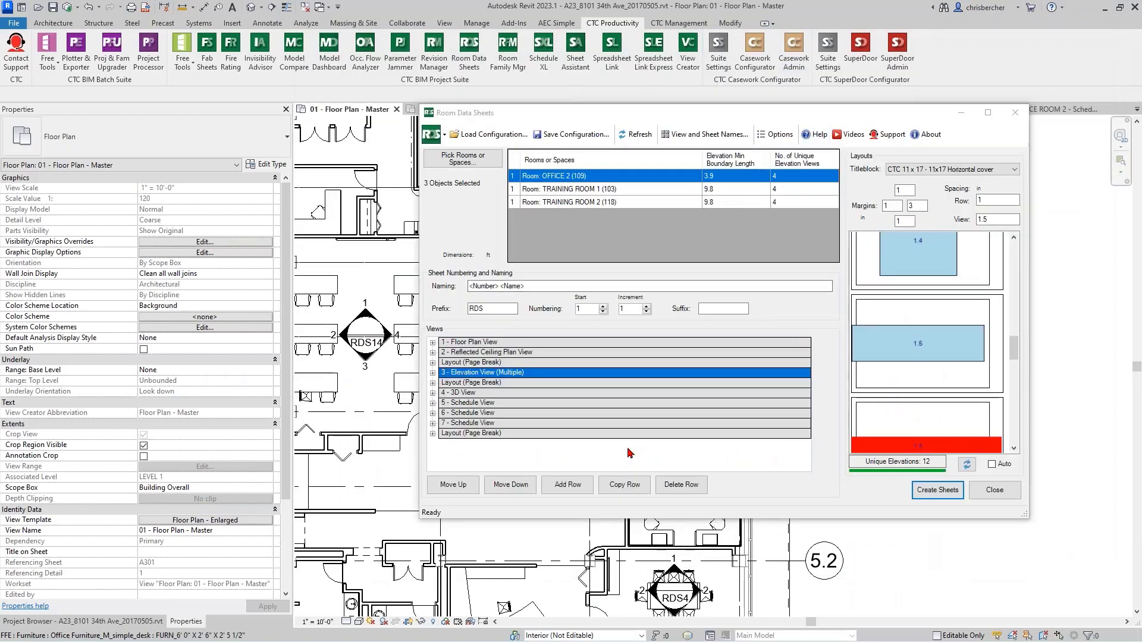
{"action": "left_click", "coordinate": [135, 622]}
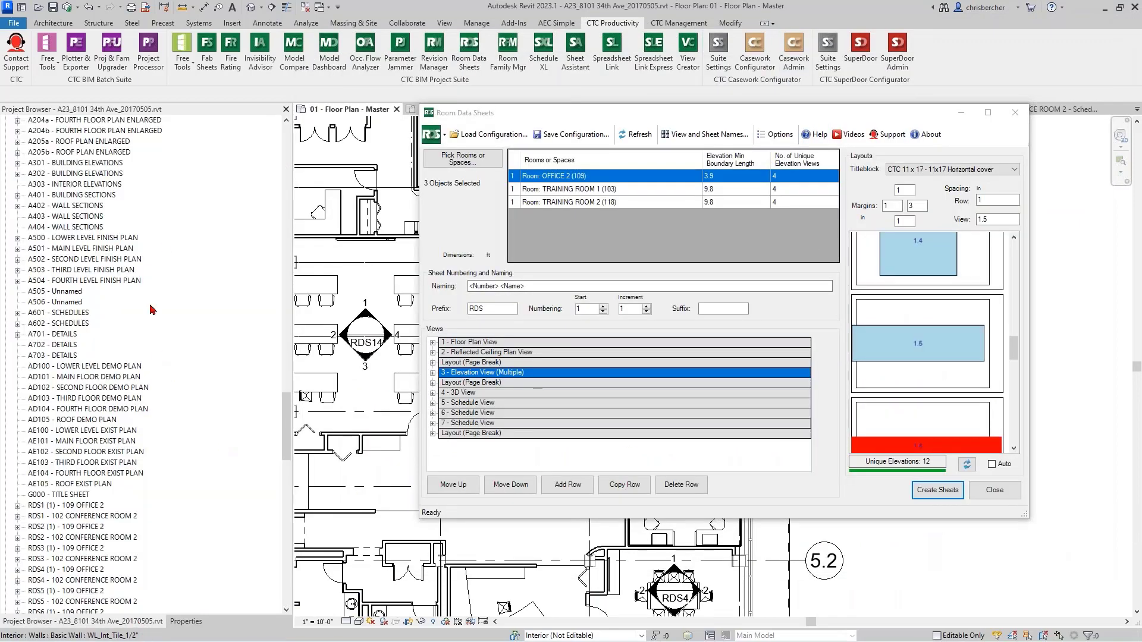
{"action": "scroll", "coordinate": [278, 452], "scroll_direction": "down", "scroll_amount": 6}
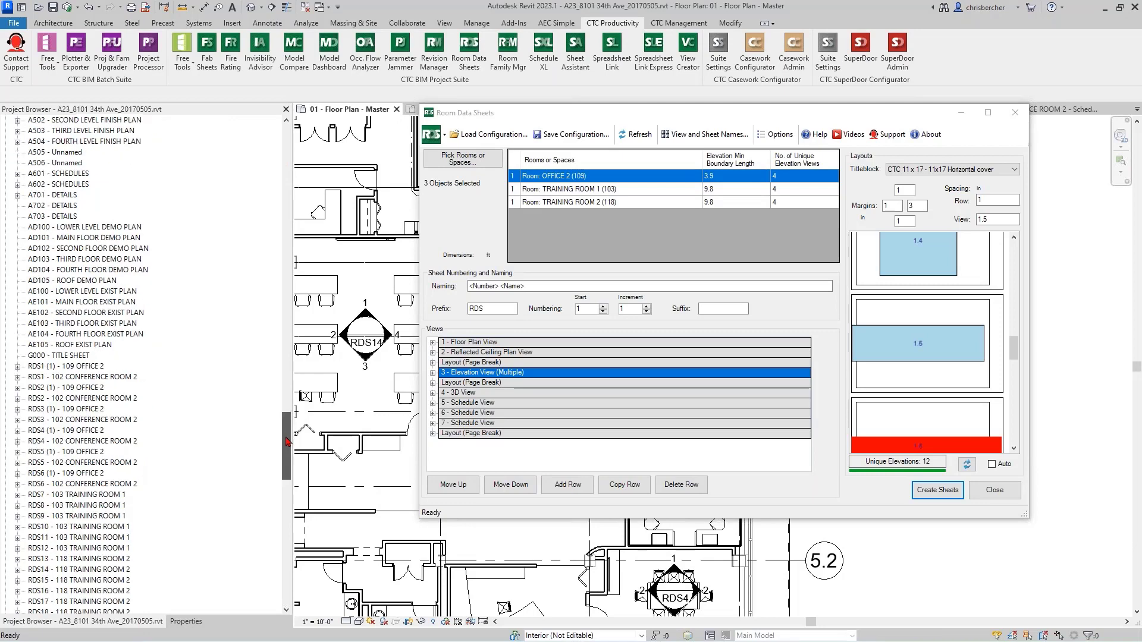
{"action": "left_click", "coordinate": [67, 313]}
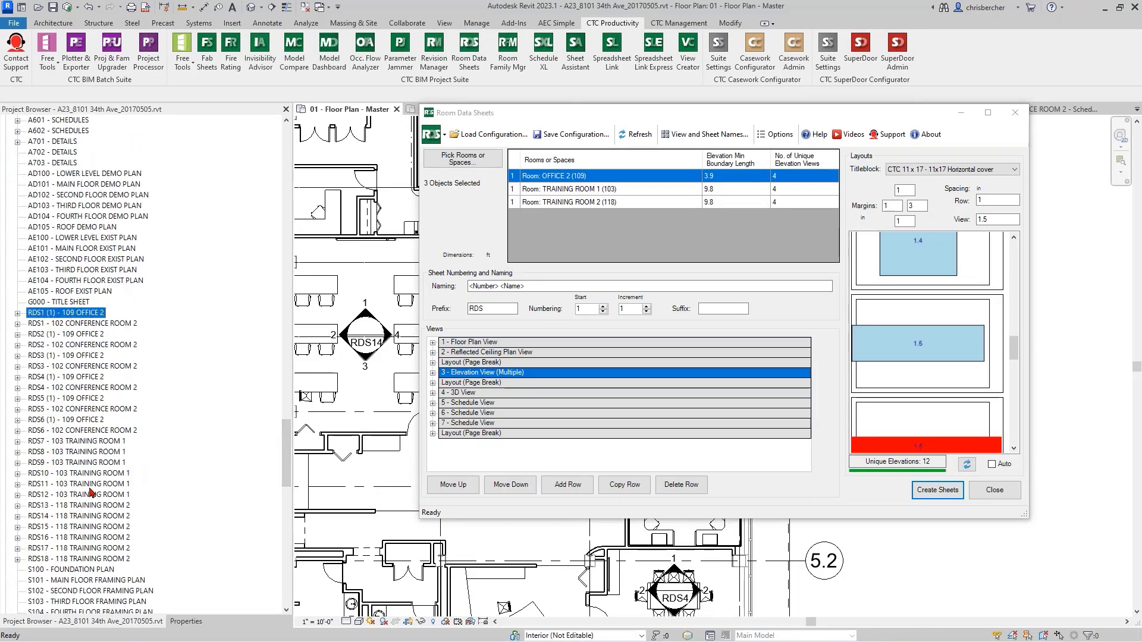
{"action": "left_click", "coordinate": [82, 561], "text": "shift"}
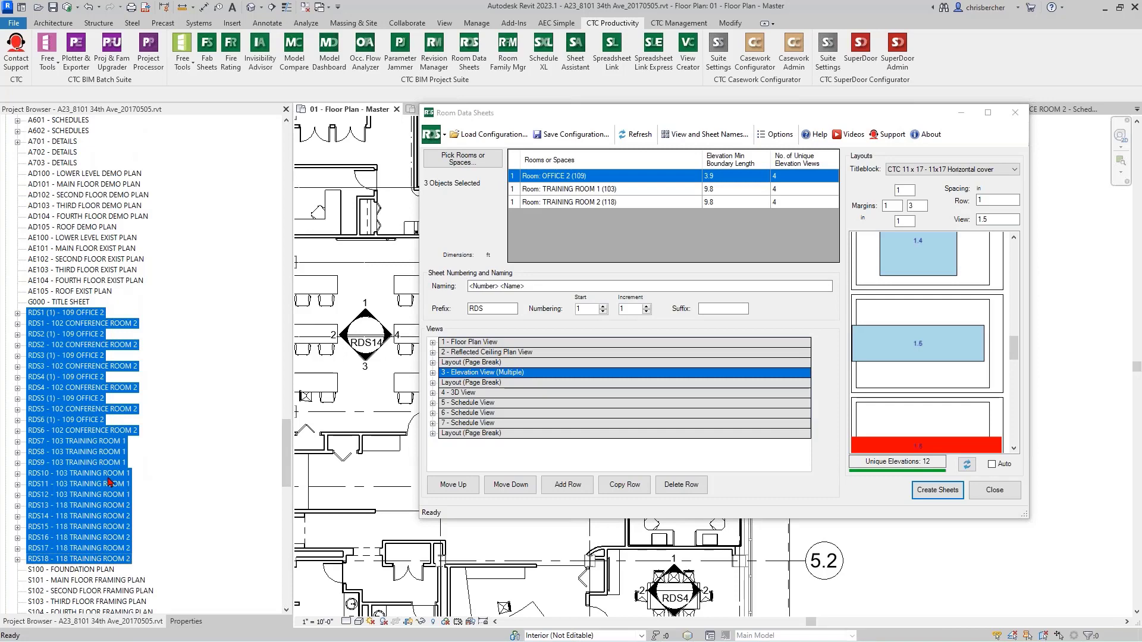
- Compare the numbering of the 109 OFFICE 2 sheets with that of the 102 CONFERENCE ROOM 2 sheets in the project browser
{"action": "left_click", "coordinate": [52, 317]}
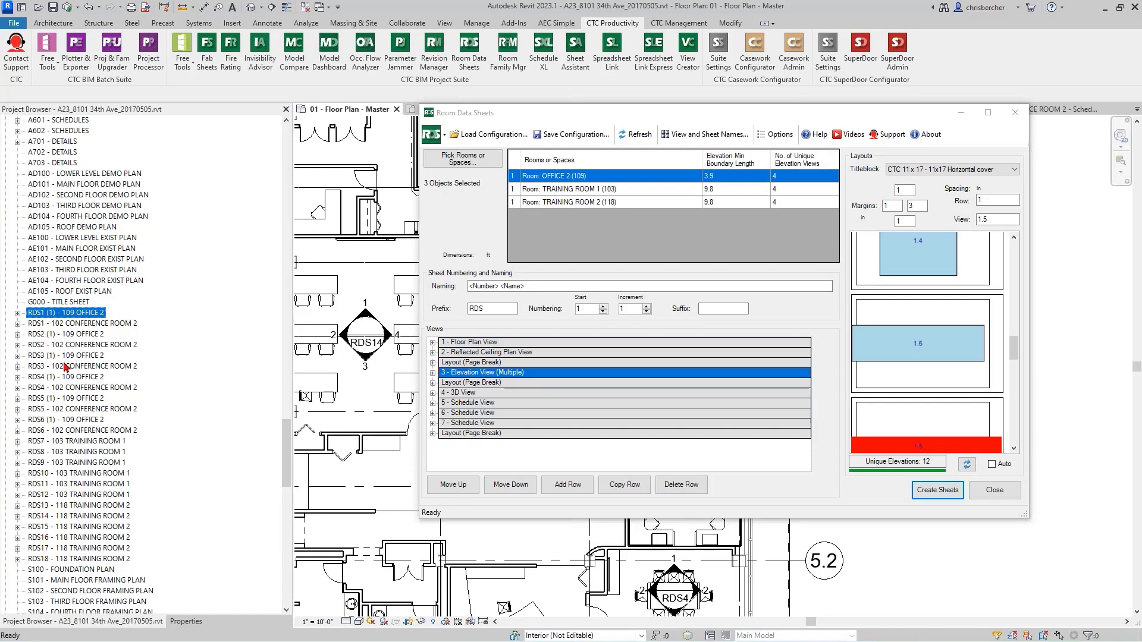
{"action": "scroll", "coordinate": [60, 391], "scroll_direction": "down", "scroll_amount": 4}
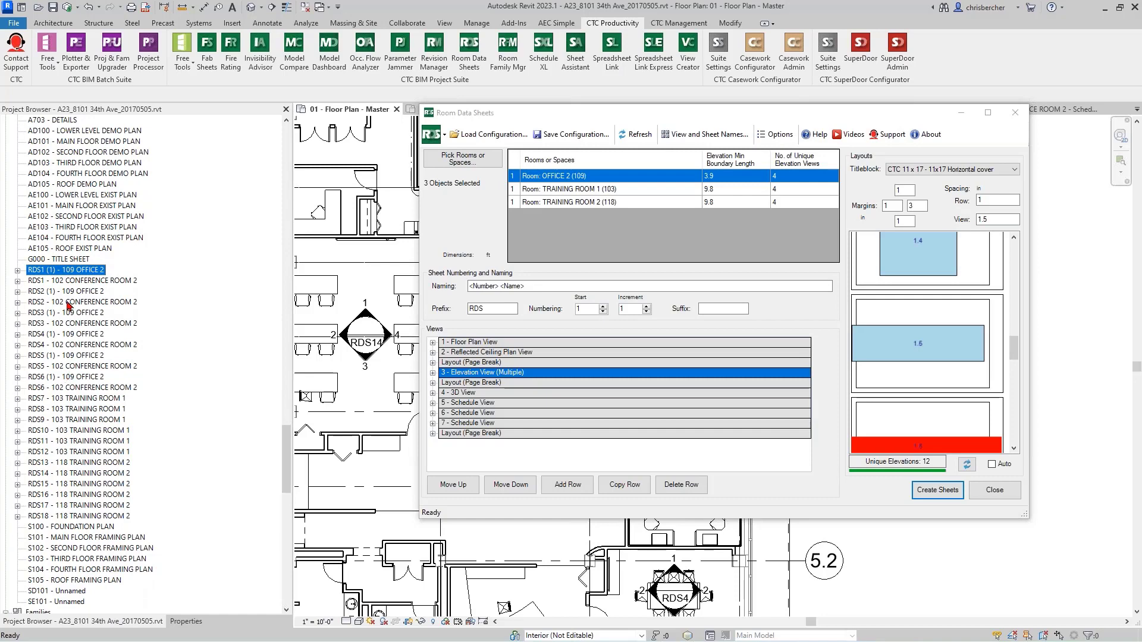
{"action": "left_click", "coordinate": [63, 282]}
{"action": "left_click", "coordinate": [62, 292]}
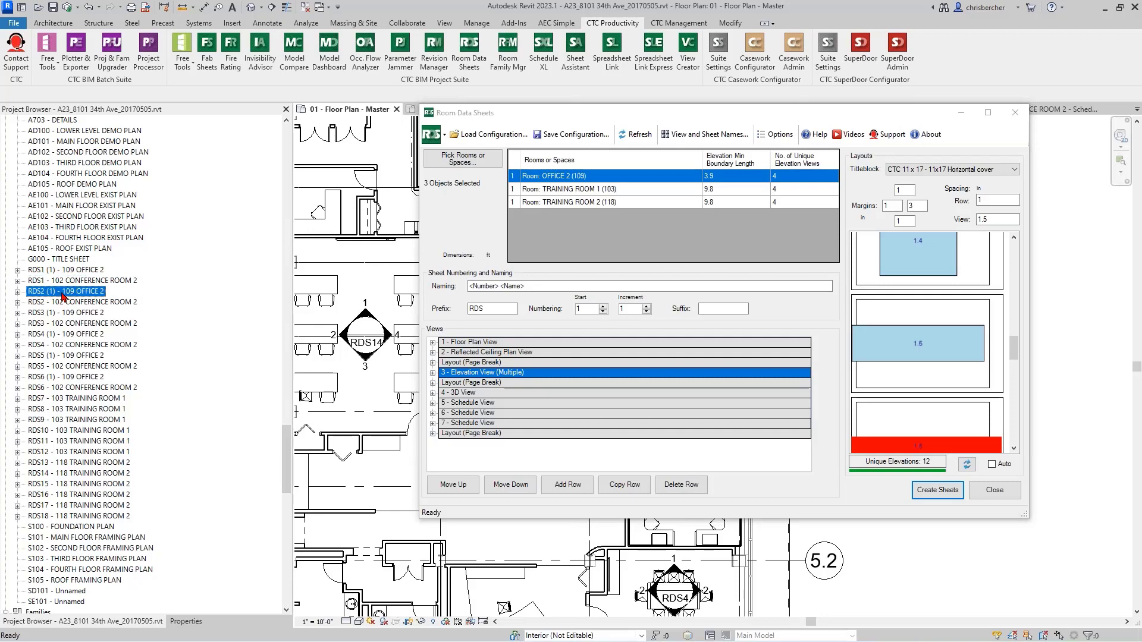
{"action": "scroll", "coordinate": [68, 366], "scroll_direction": "down", "scroll_amount": 1}
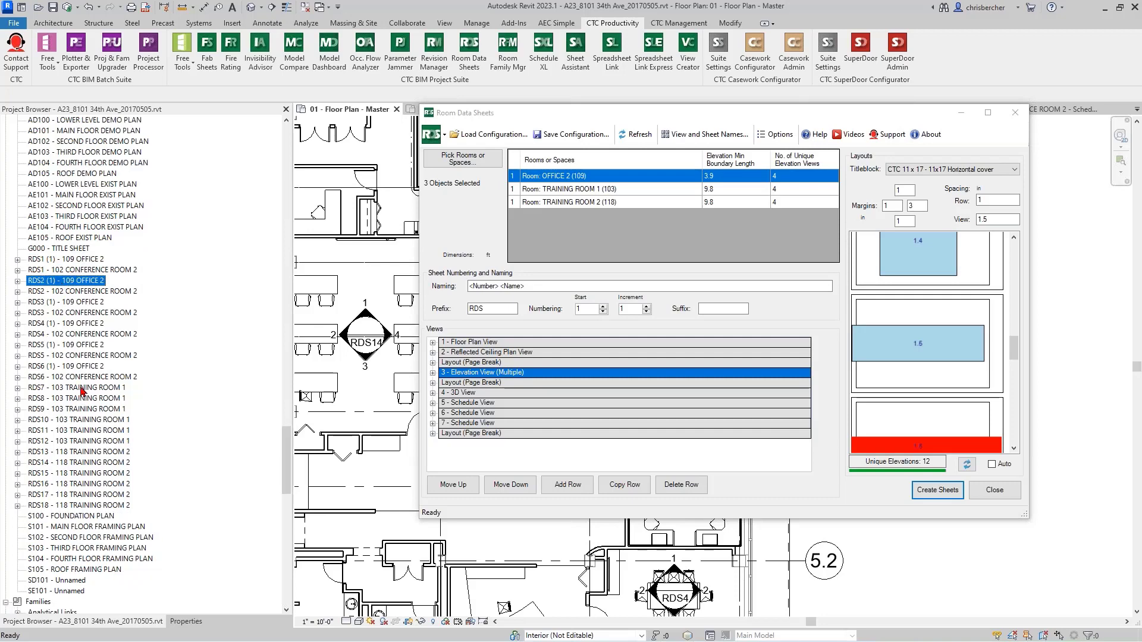
- Open sheet RDS7 - 103 TRAINING ROOM 1, dismiss the save reminder and move the Room Data Sheets window aside to inspect the sheet
{"action": "double_click", "coordinate": [82, 391]}
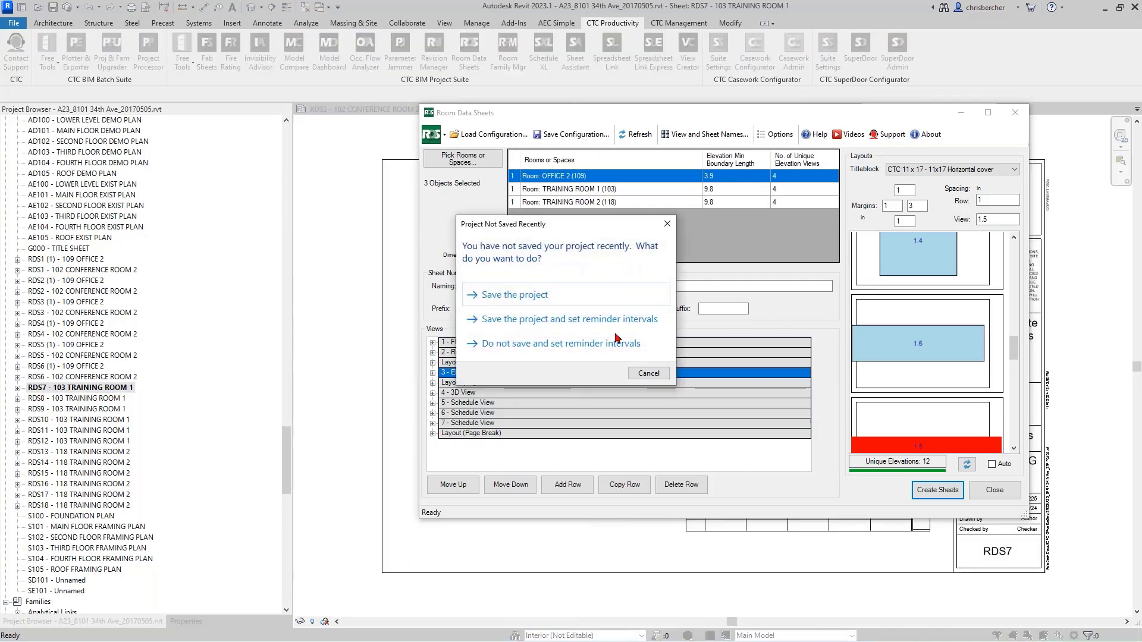
{"action": "left_click", "coordinate": [649, 373]}
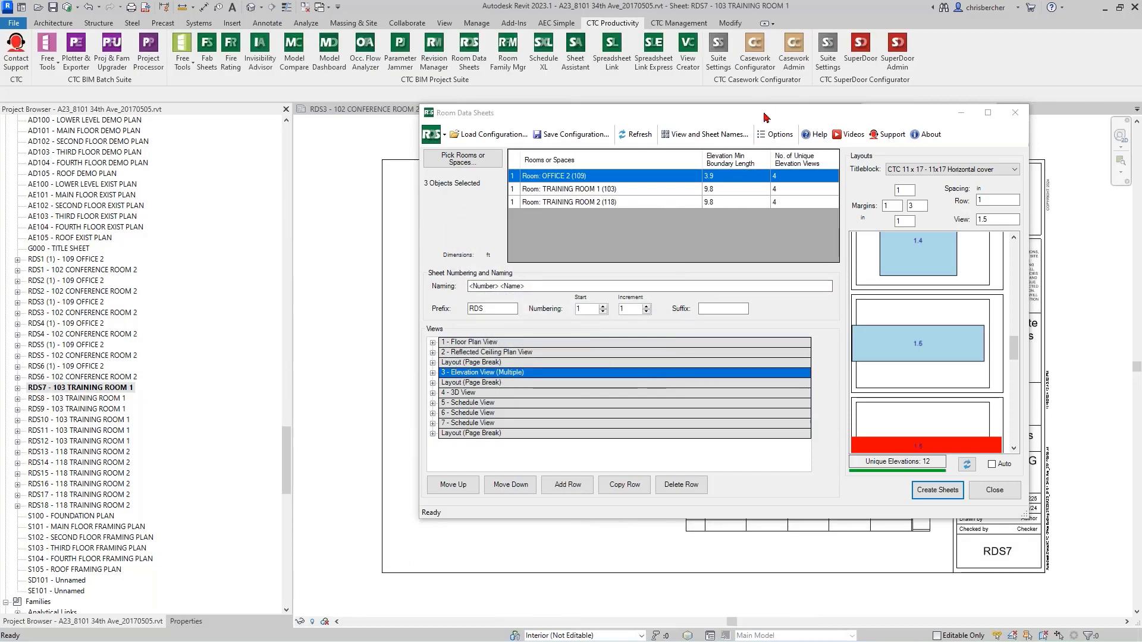
{"action": "left_click_drag", "start_coordinate": [765, 118], "coordinate": [386, 316]}
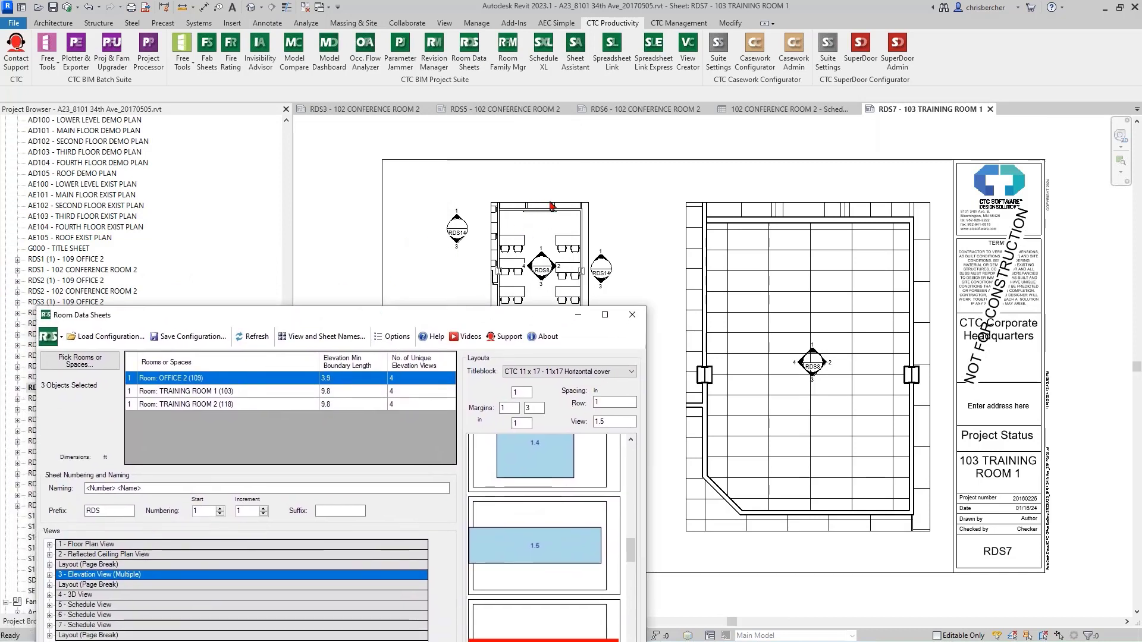
{"action": "left_click_drag", "start_coordinate": [513, 306], "coordinate": [552, 298]}
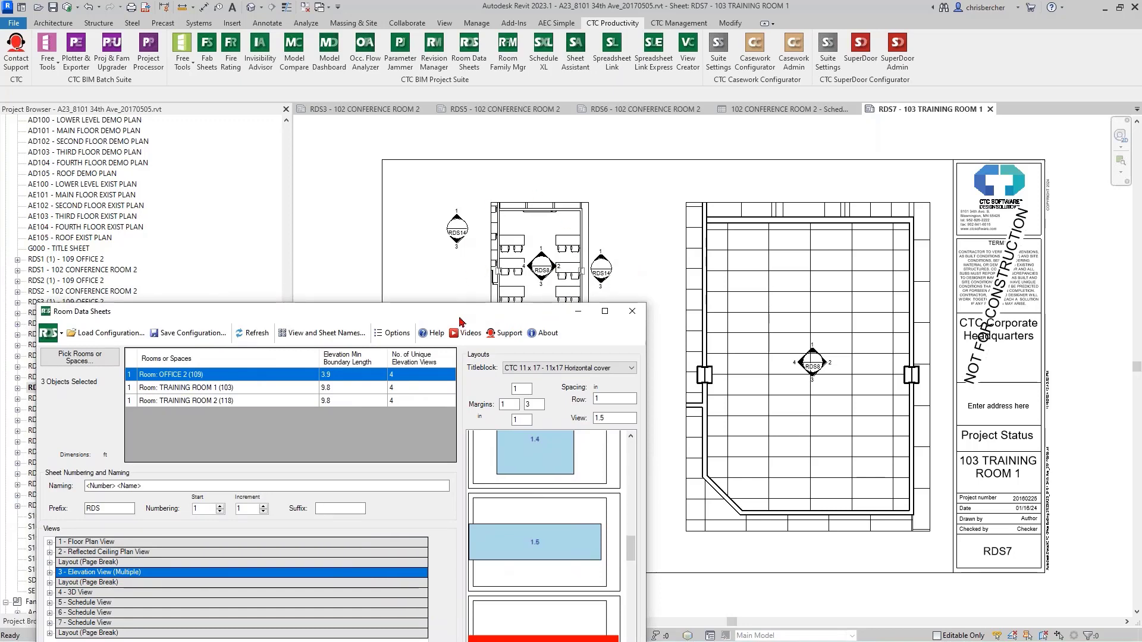
{"action": "left_click_drag", "start_coordinate": [485, 309], "coordinate": [738, 108]}
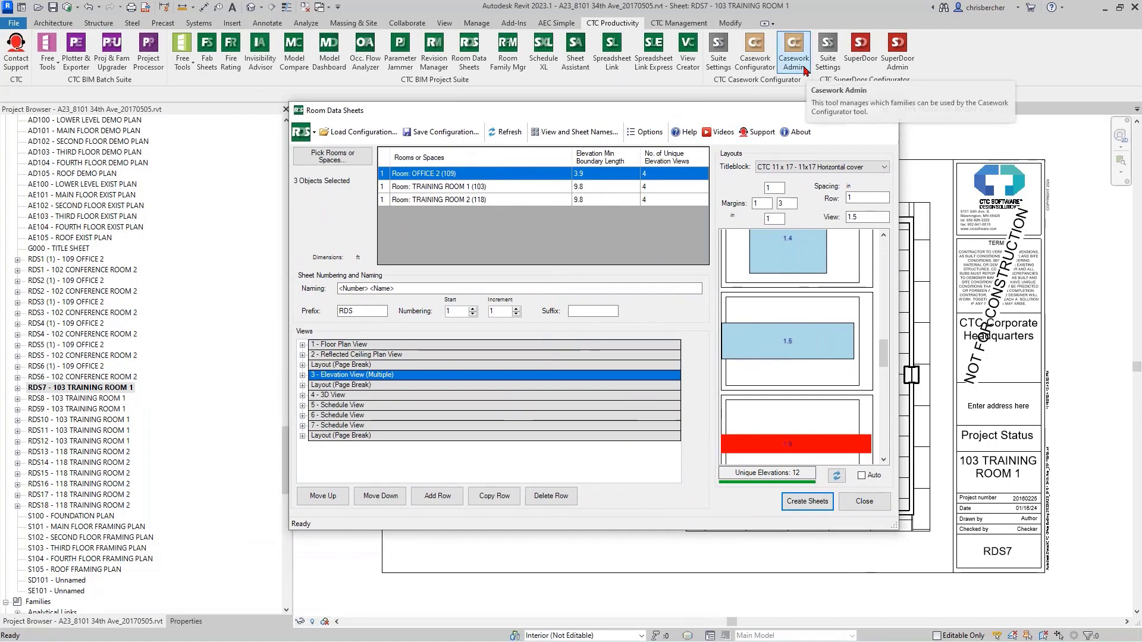